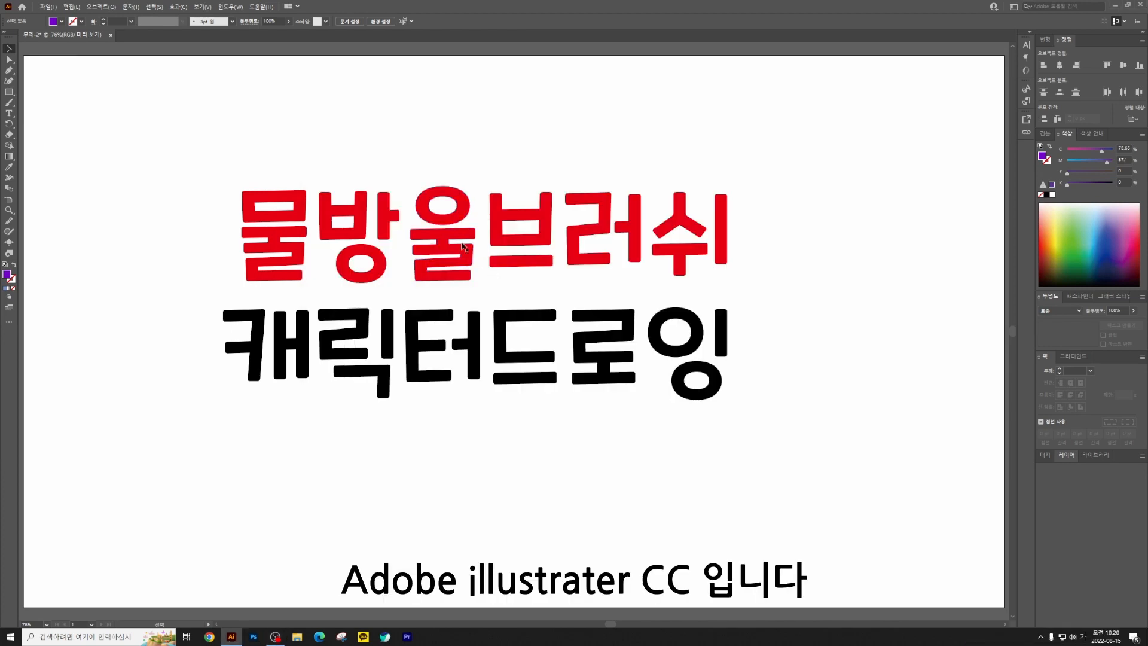
Step: Delete the red and black title text from the artboard
left_click_drag(853, 450, 853, 450)
key("Delete")
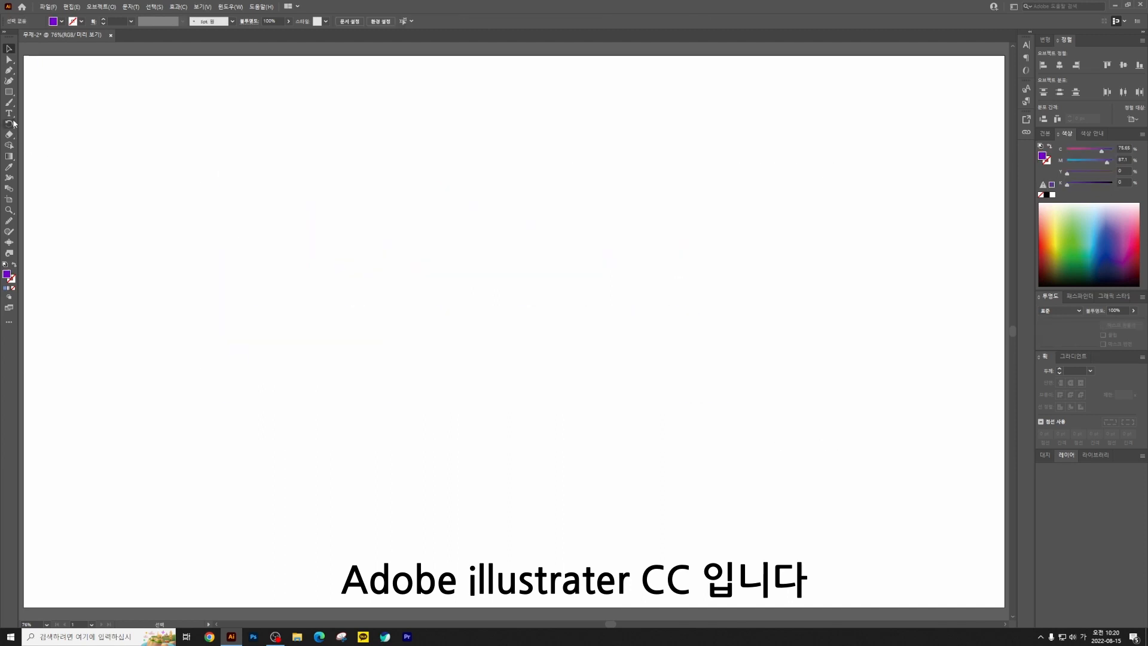
Step: Draw a thin and a thicker curved test stroke plus the characters [ , ] with the Paintbrush tool at different brush sizes
left_click(10, 105)
left_click(40, 100)
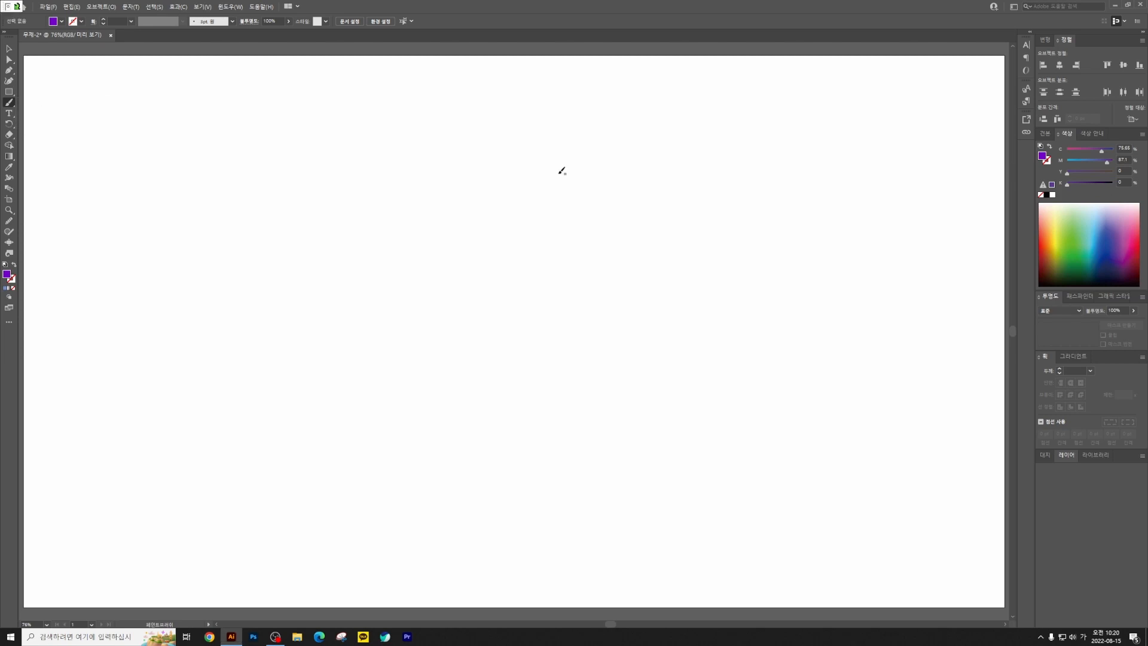
mouse_move(526, 228)
left_mouse_down()
mouse_move(492, 310)
mouse_move(508, 239)
left_mouse_up()
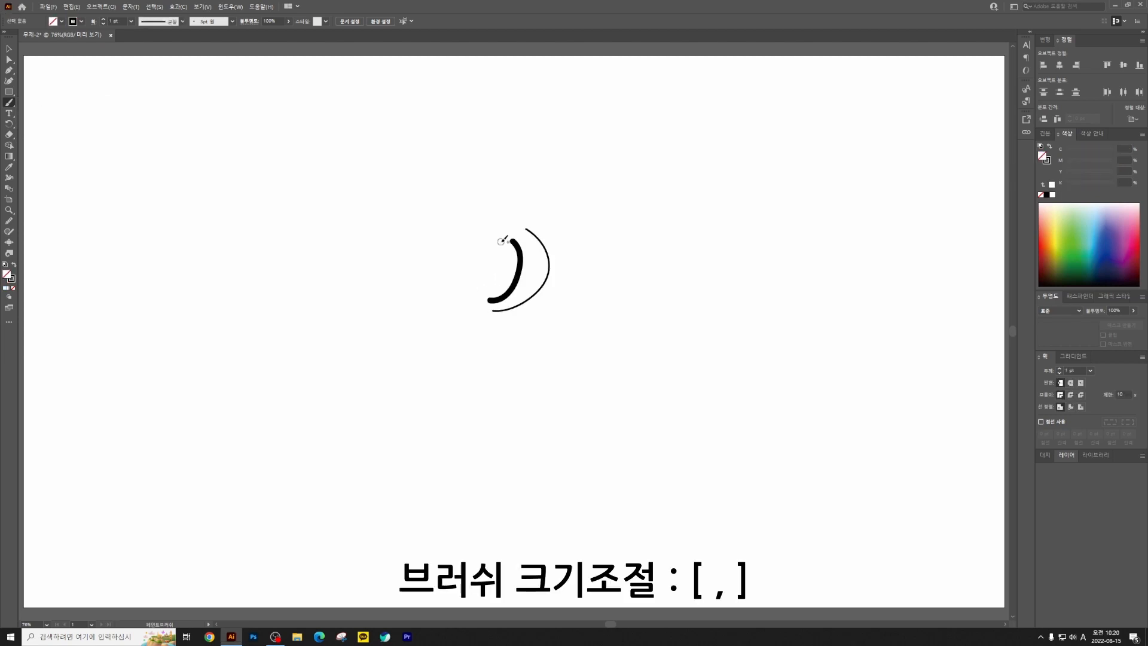
mouse_move(425, 224)
left_mouse_down()
mouse_move(402, 266)
mouse_move(422, 276)
left_mouse_up()
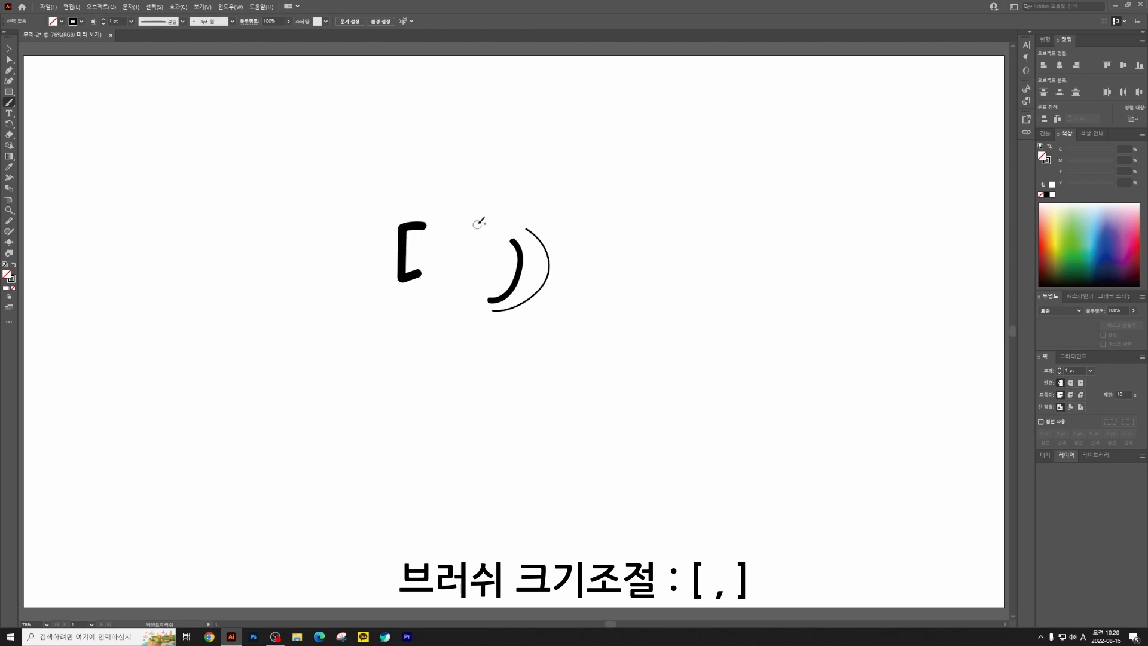
mouse_move(471, 222)
left_mouse_down()
mouse_move(486, 272)
mouse_move(473, 275)
left_mouse_up()
mouse_move(450, 275)
left_mouse_down()
mouse_move(445, 285)
mouse_move(517, 299)
left_mouse_up()
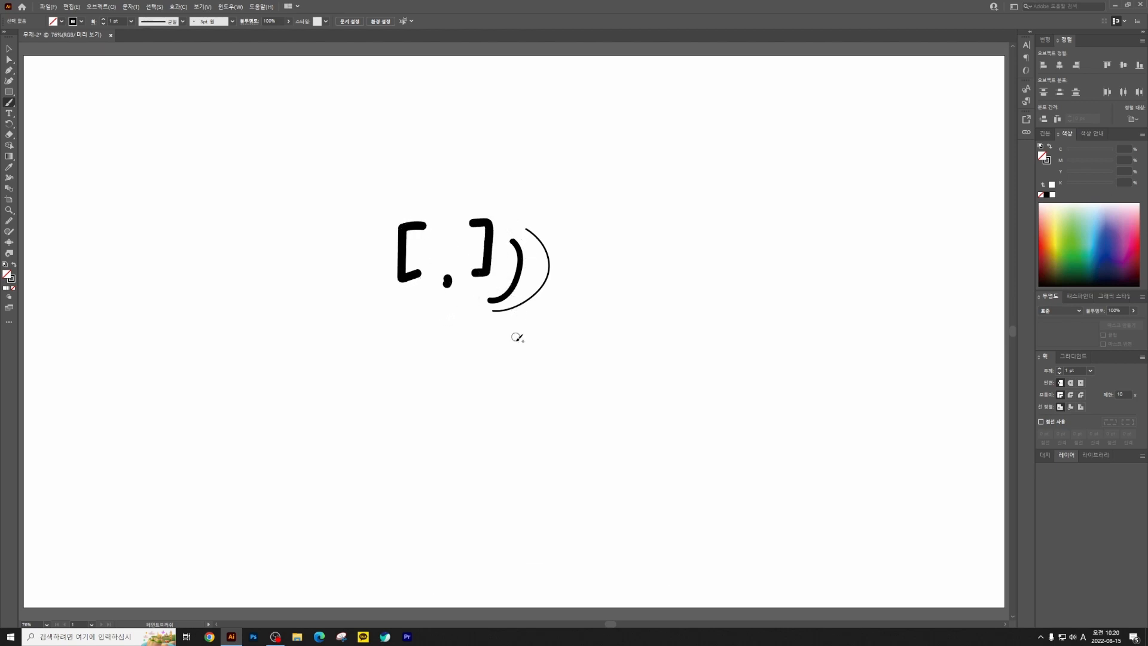
Step: Check the Paintbrush strokes in outline view, return to preview, and delete all of them
key("ctrl+y")
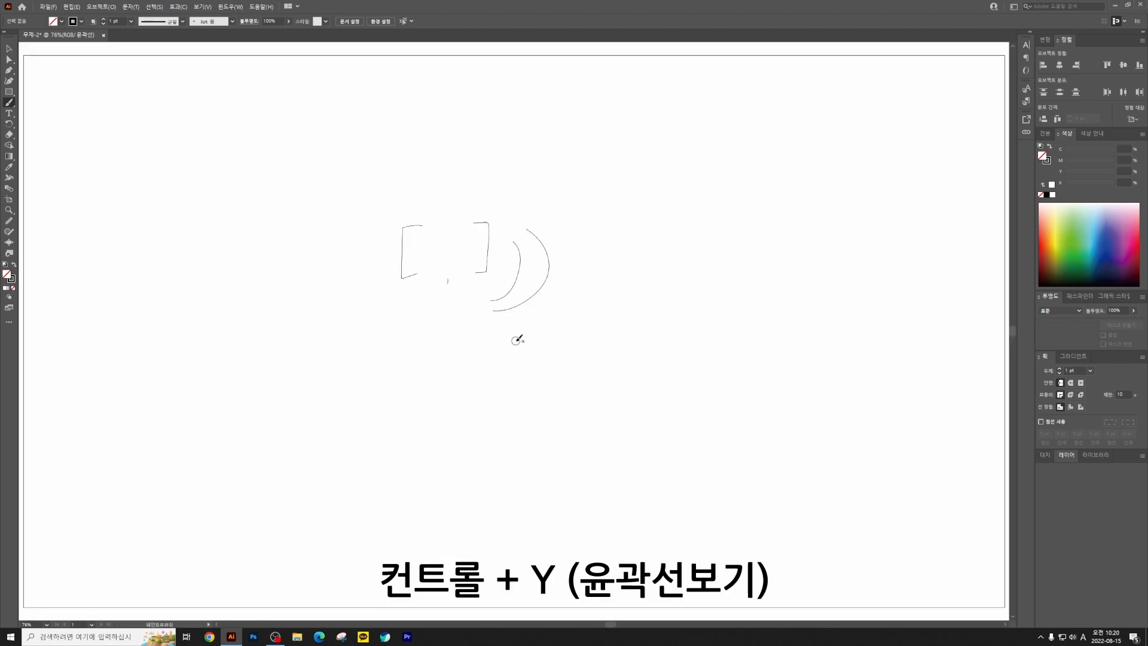
key("v")
key("ctrl+y")
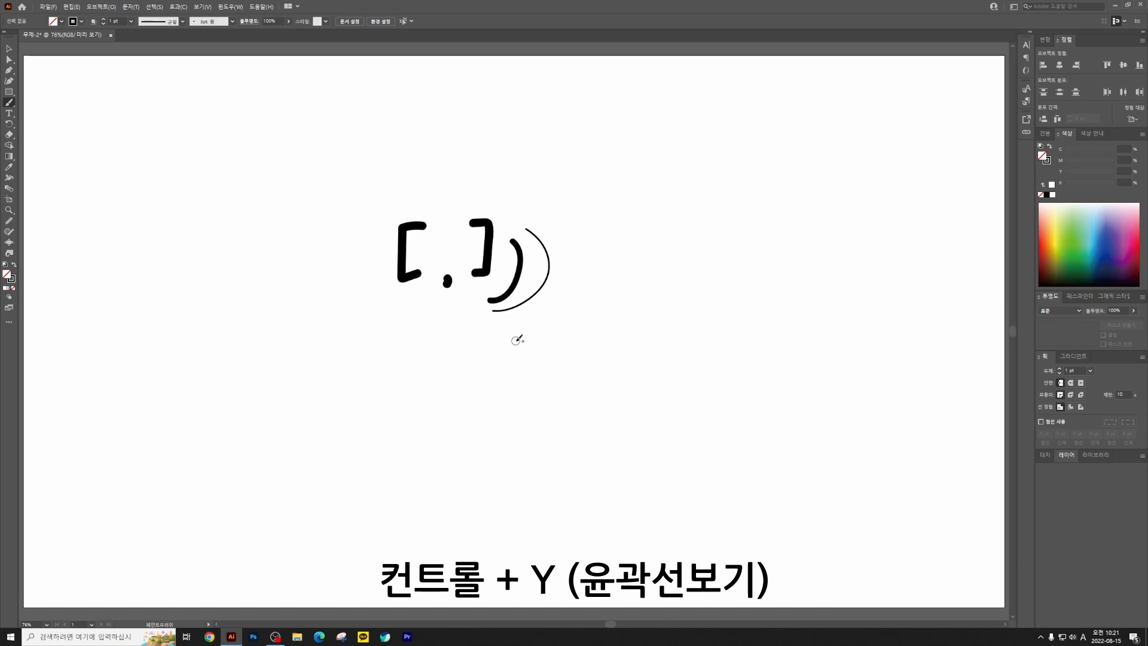
key("ctrl+a")
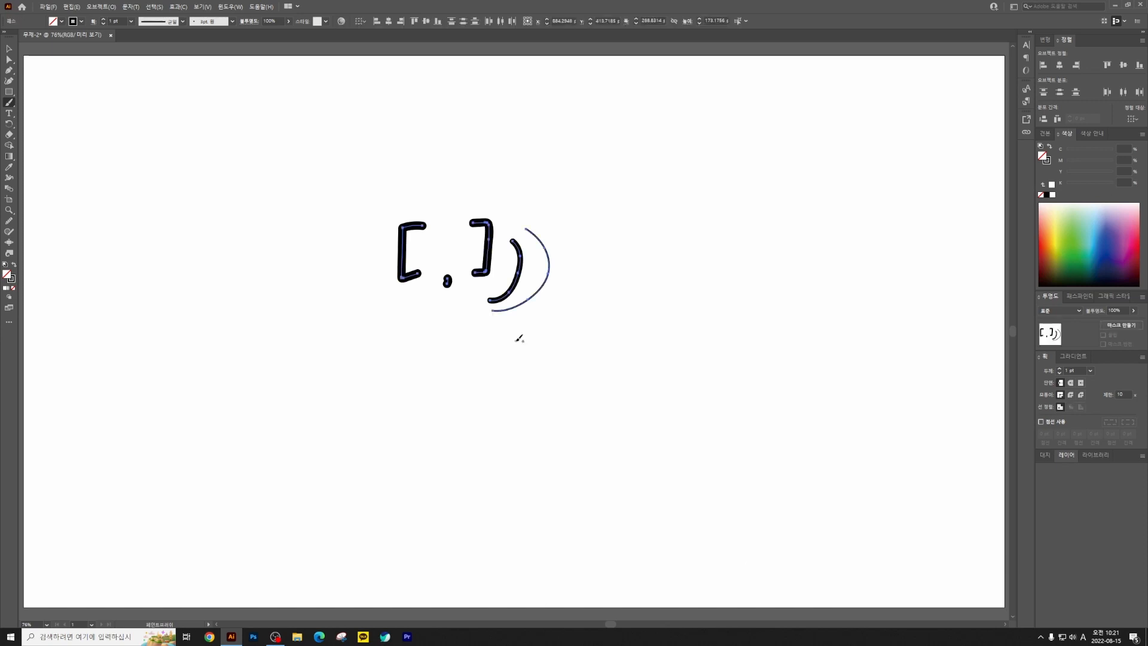
key("Delete")
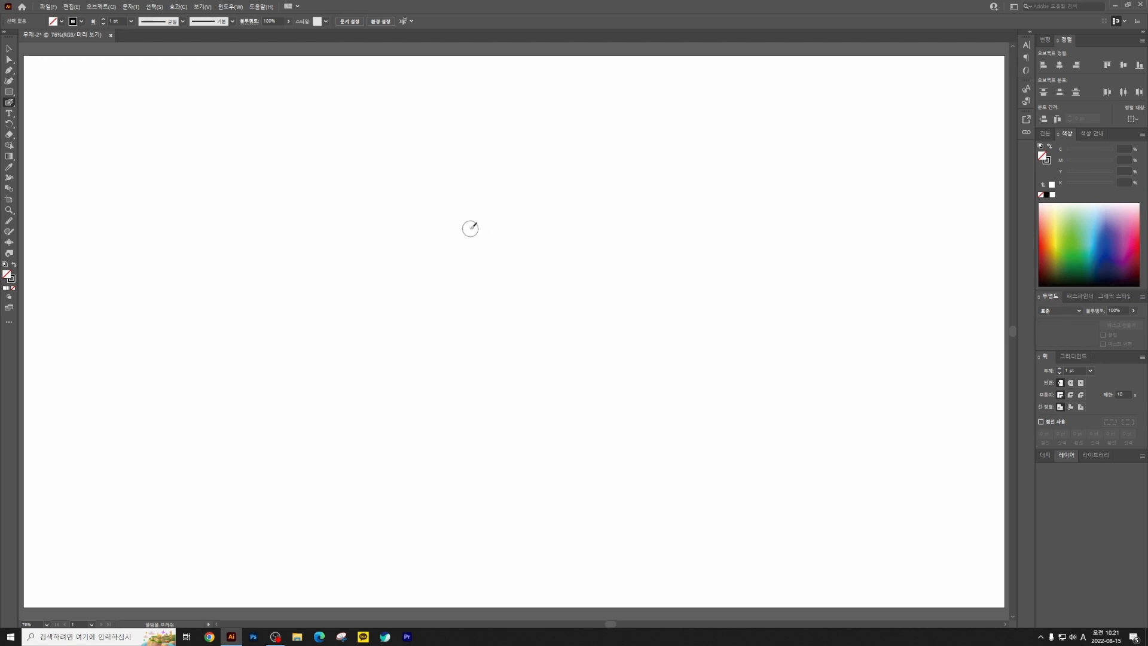
Step: Paint a thick arc, a plus sign and a ring with the Blob Brush and check them in outline view
left_click_drag(475, 229, 482, 308)
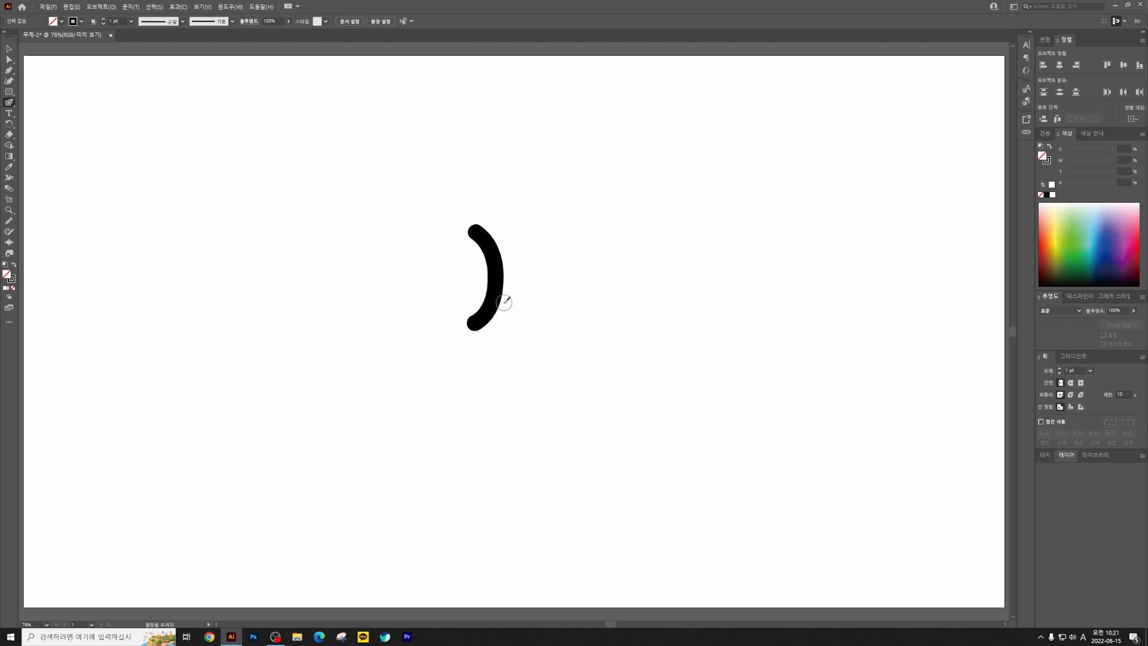
mouse_move(526, 268)
left_mouse_down()
mouse_move(586, 270)
mouse_move(555, 290)
left_mouse_up()
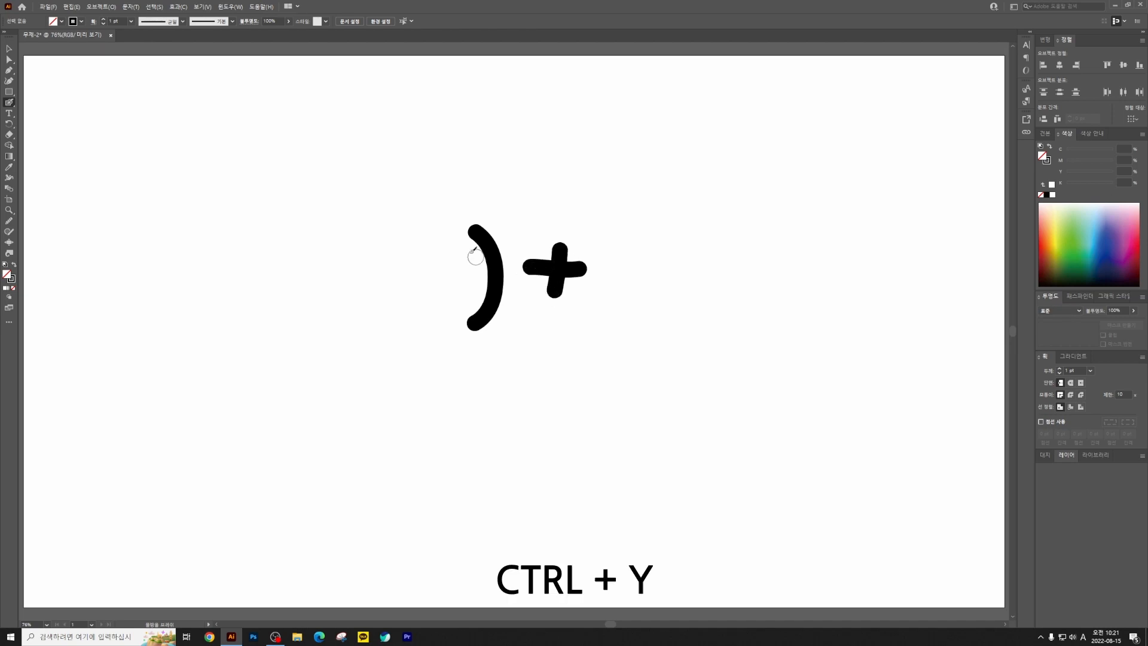
left_click_drag(432, 262, 434, 259)
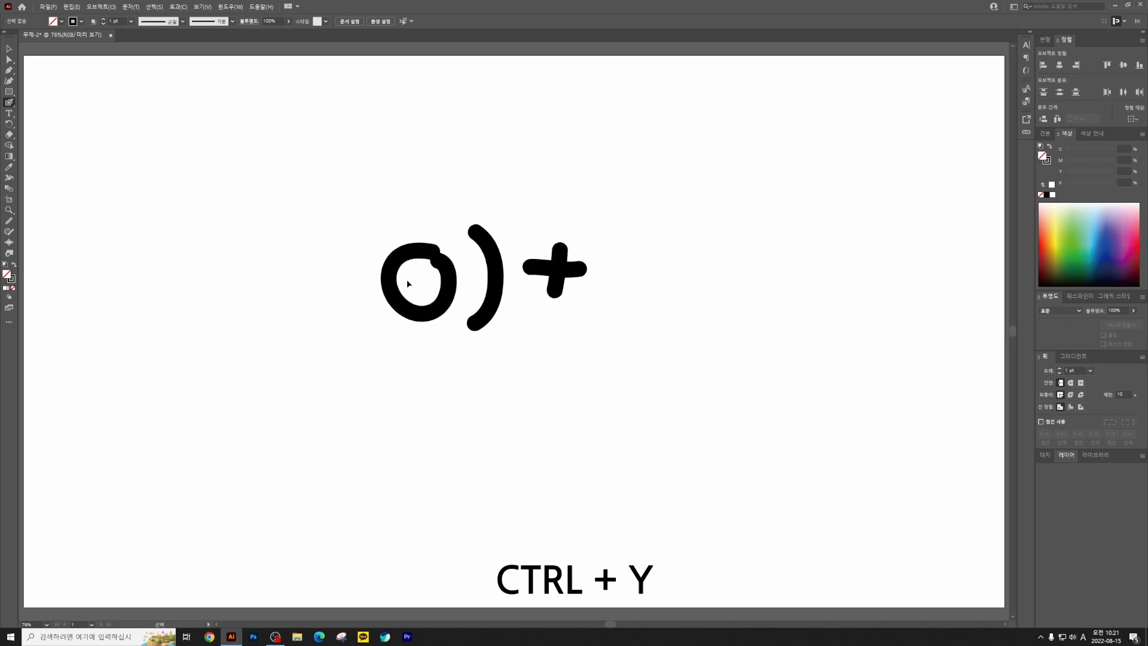
key("ctrl+y")
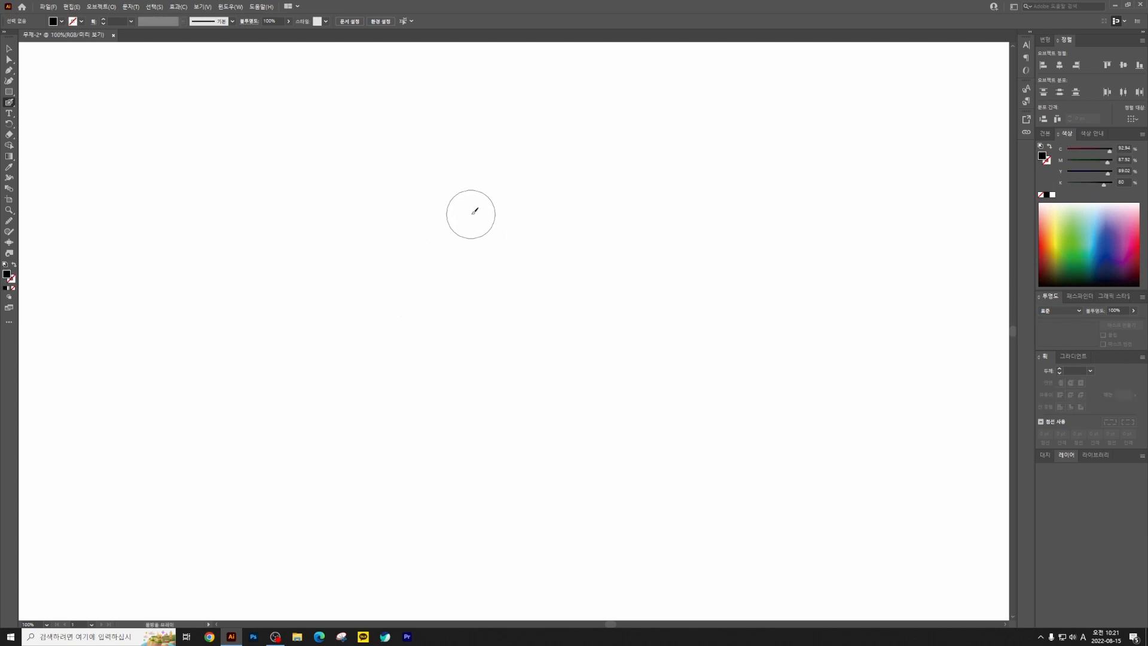
Step: Paint a solid black egg-shaped head with two rounded ears on top using the Blob Brush
mouse_move(469, 213)
left_mouse_down()
mouse_move(494, 245)
mouse_move(484, 298)
mouse_move(435, 309)
mouse_move(410, 275)
mouse_move(417, 226)
mouse_move(434, 207)
mouse_move(477, 209)
mouse_move(491, 247)
mouse_move(456, 222)
mouse_move(439, 226)
mouse_move(433, 247)
mouse_move(451, 228)
left_mouse_up()
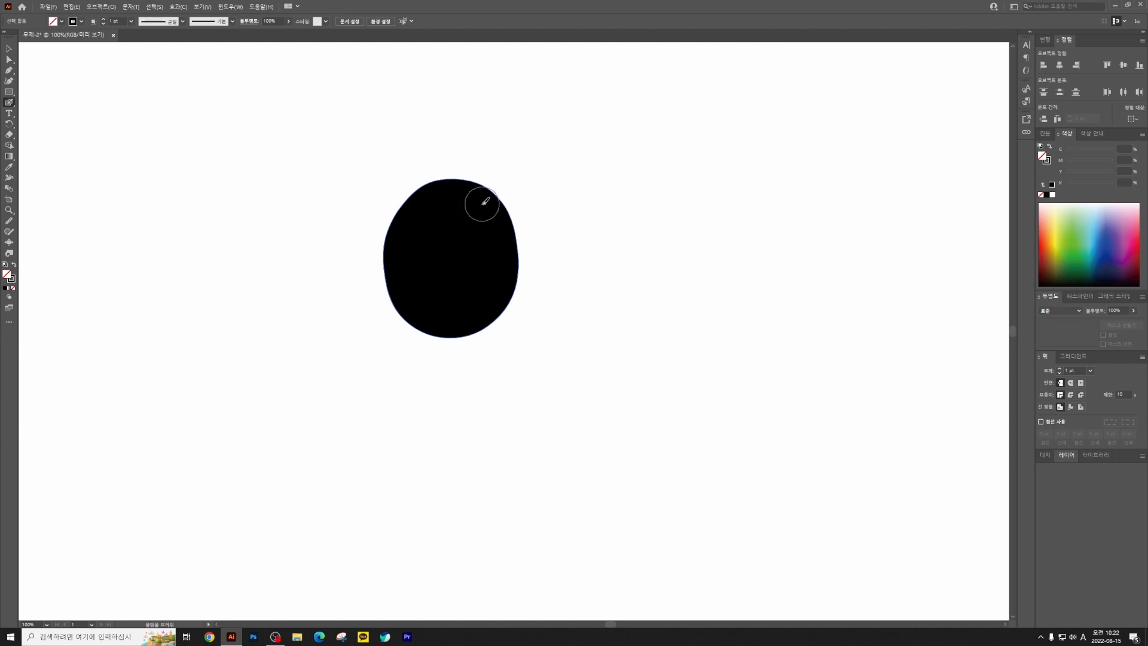
mouse_move(480, 198)
left_mouse_down()
mouse_move(492, 169)
mouse_move(479, 165)
left_mouse_up()
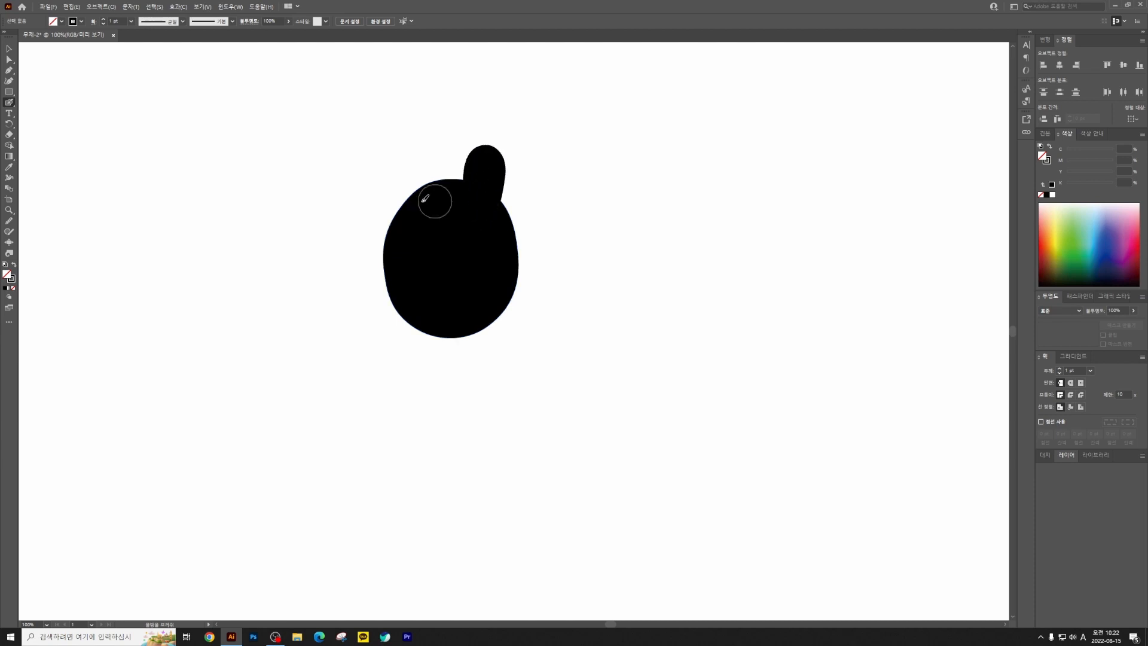
mouse_move(423, 197)
left_mouse_down()
mouse_move(410, 176)
mouse_move(420, 205)
left_mouse_up()
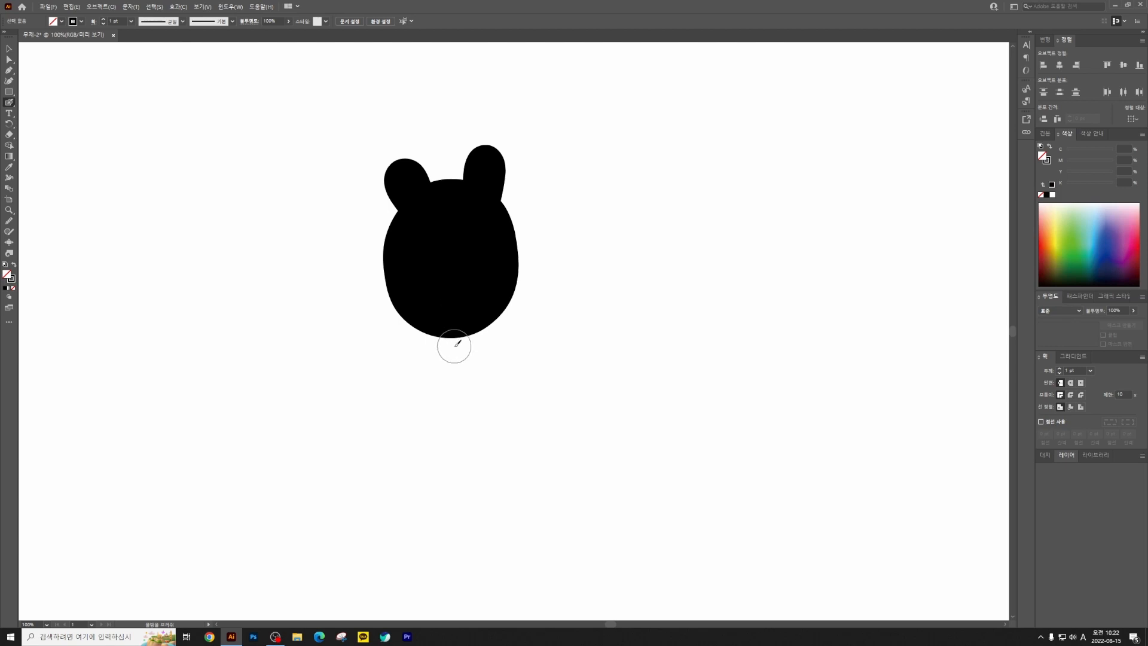
Step: Select and lock the head shape, and check its contour in outline view before returning to preview
key("ctrl+a")
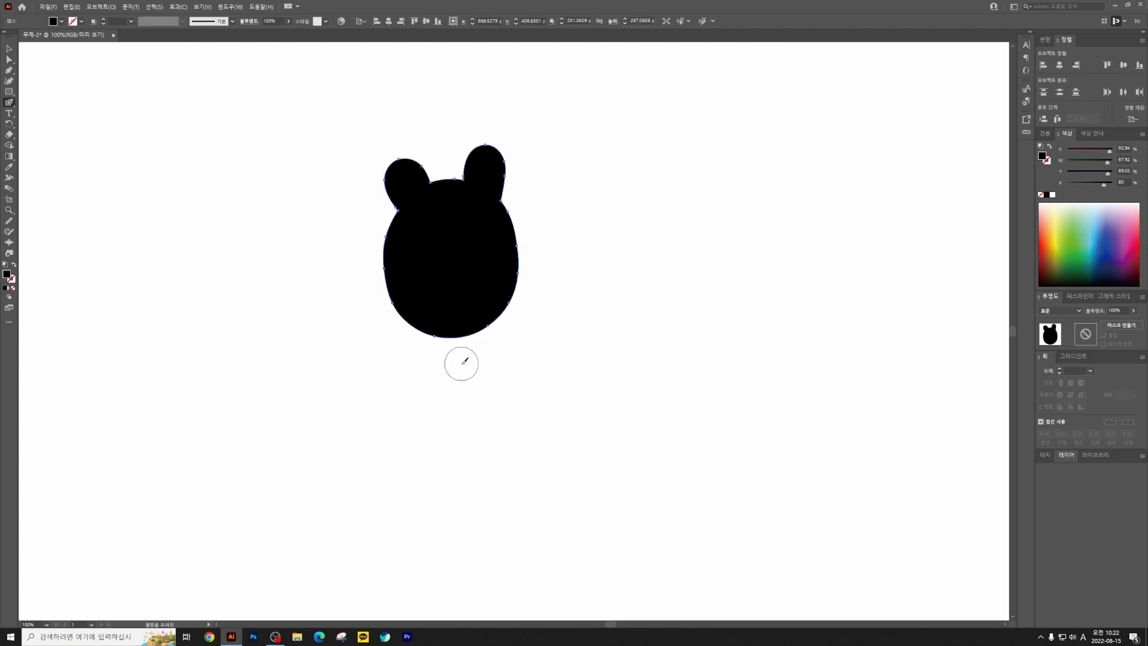
key("ctrl")
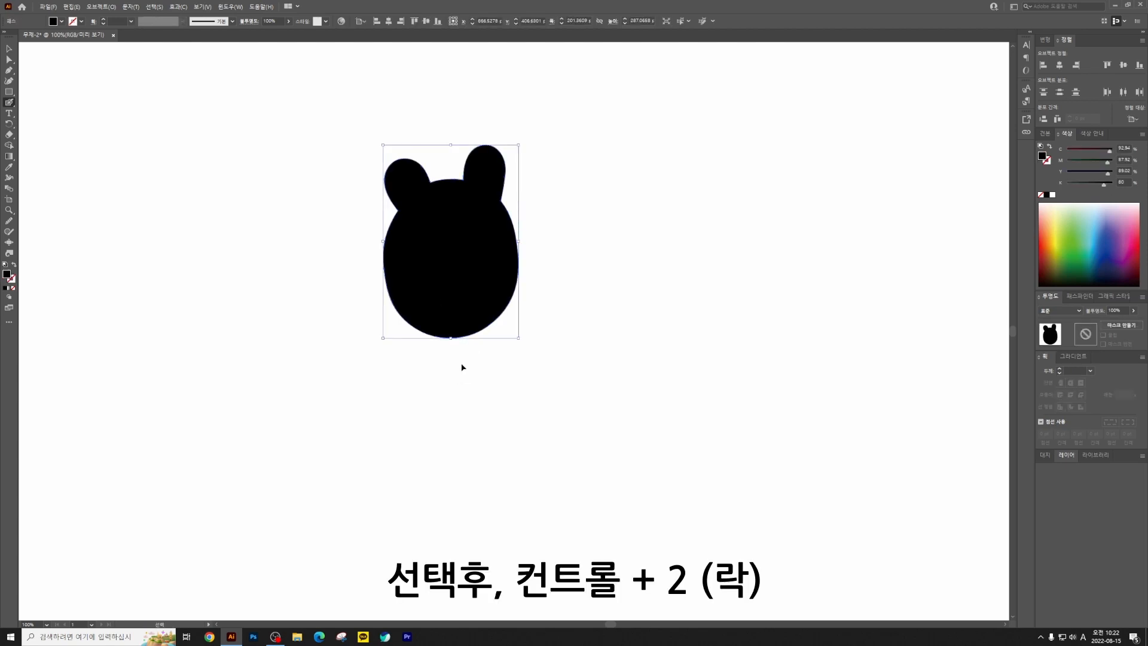
key("ctrl+2")
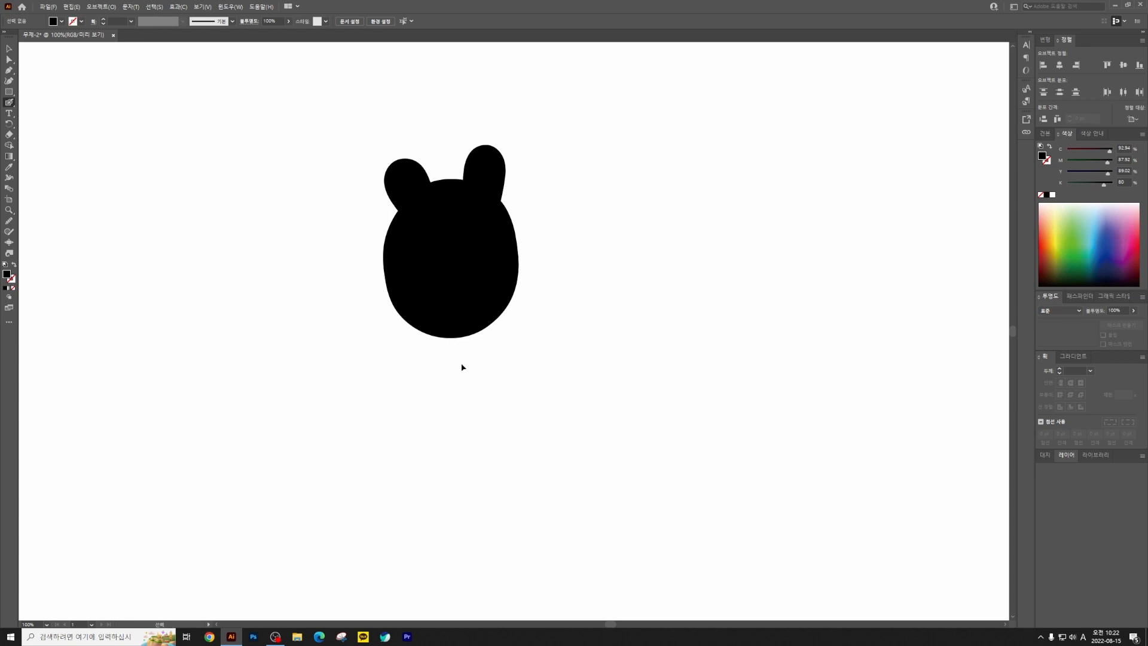
key("ctrl+y")
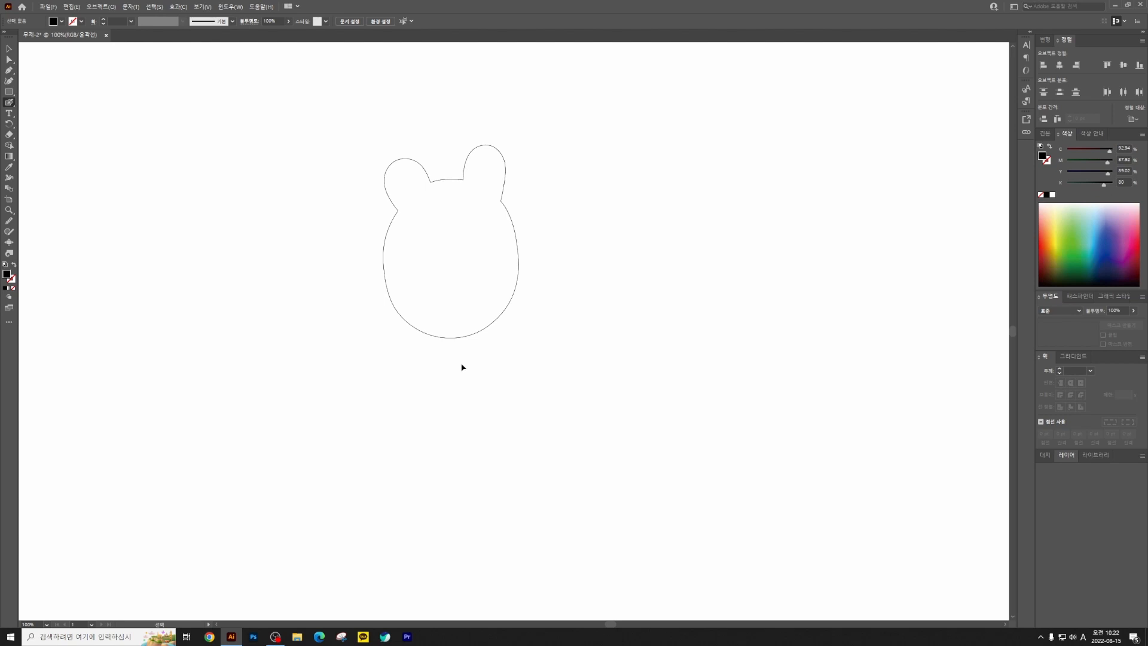
key("ctrl+y")
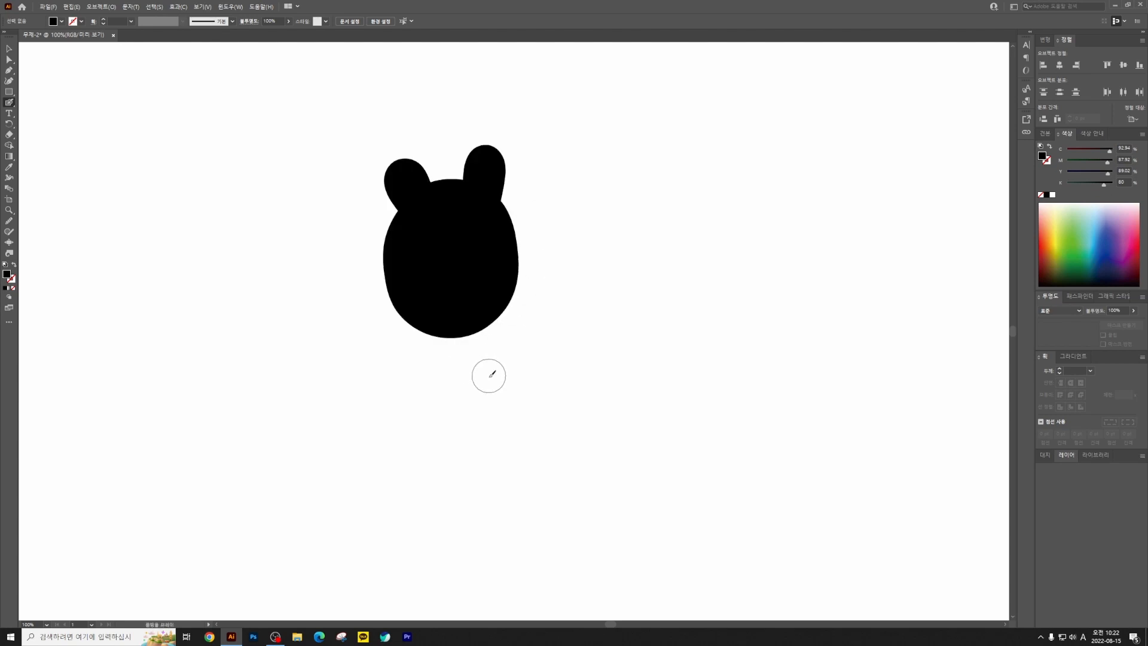
Step: Paint a black egg-shaped body overlapping the bottom of the head and check it in outline view
key("ctrl+equal")
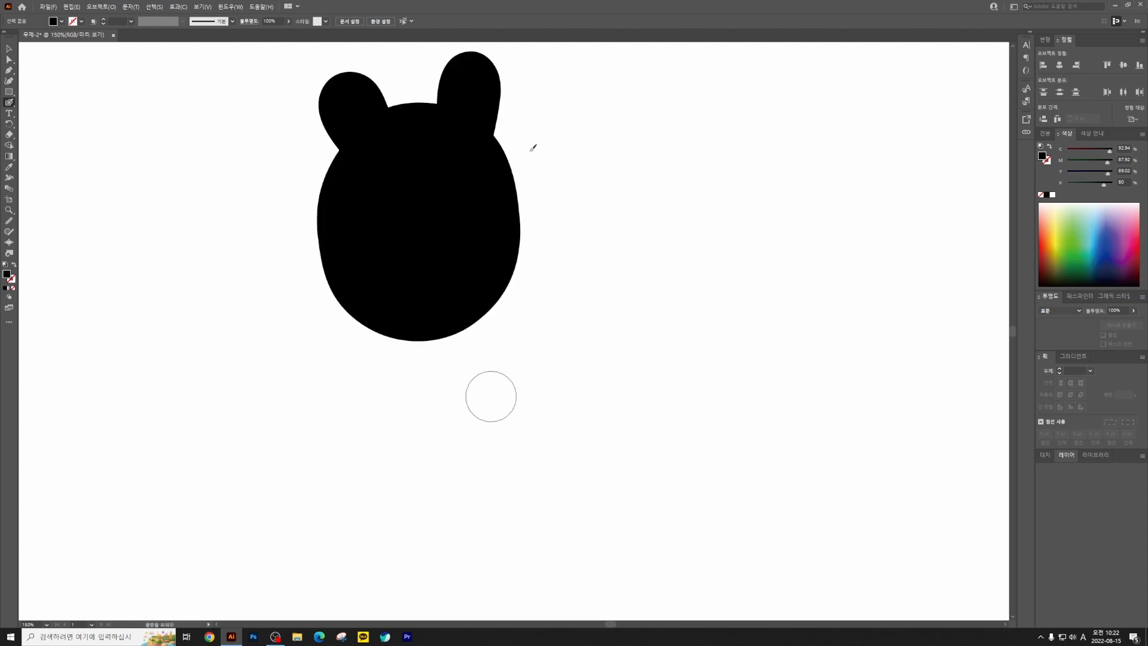
mouse_move(452, 327)
left_mouse_down()
mouse_move(465, 429)
mouse_move(384, 379)
mouse_move(419, 307)
mouse_move(410, 371)
mouse_move(428, 418)
left_mouse_up()
key("ctrl+y")
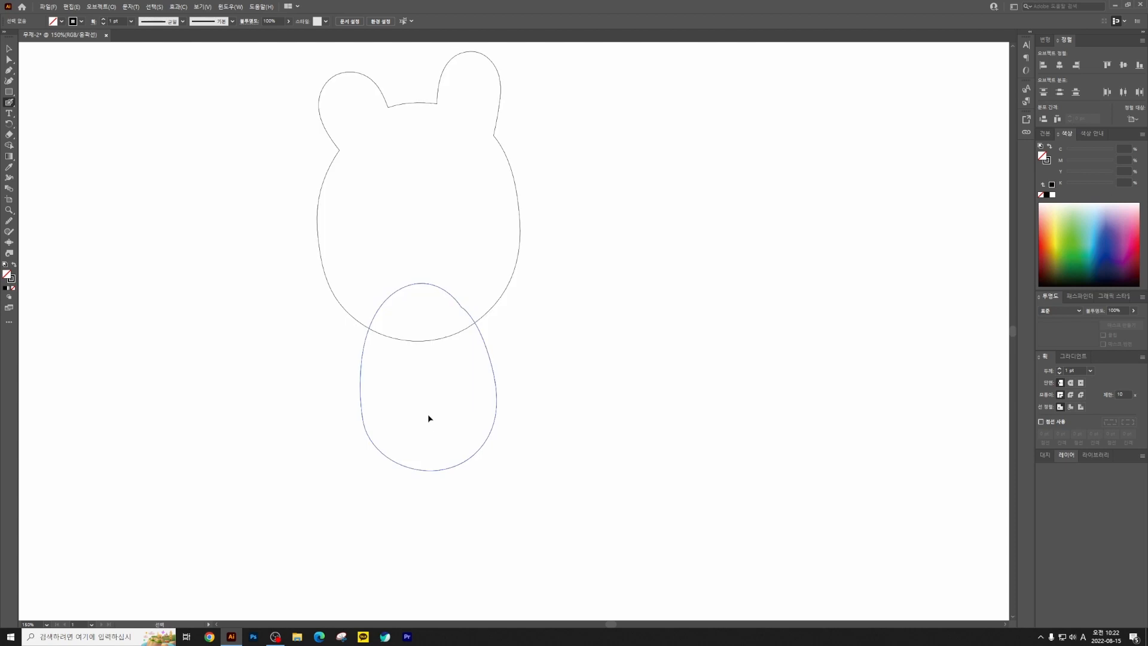
key("ctrl+y")
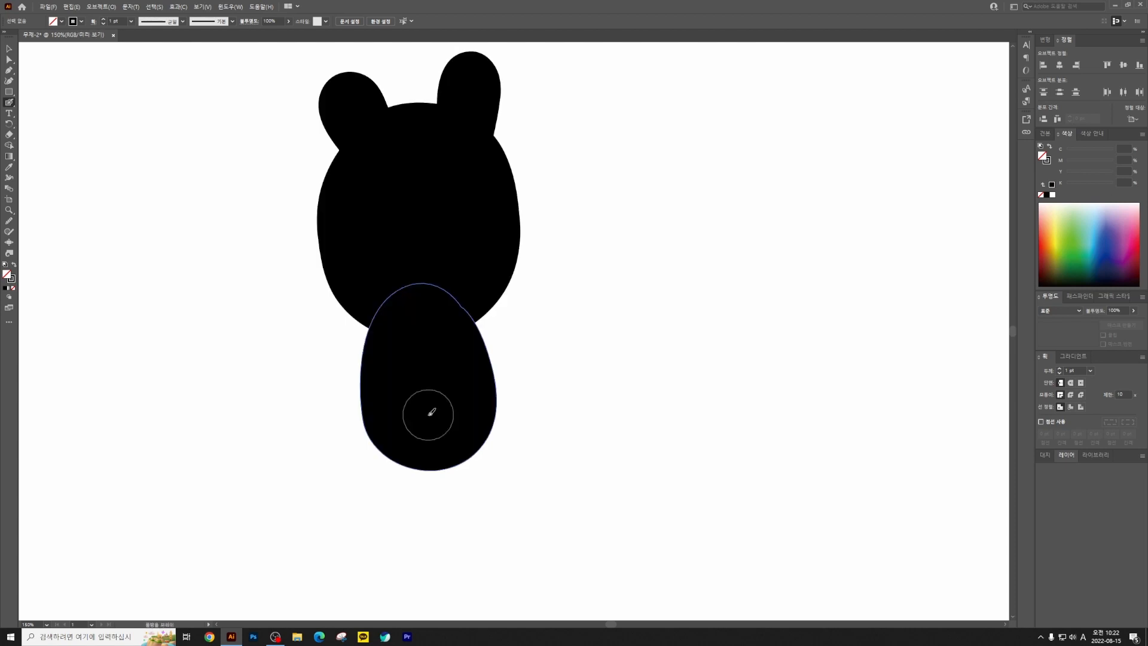
Step: Select the body shape and lock it, keeping the Blob Brush active
key("v")
key("shift+b")
key("ctrl+a")
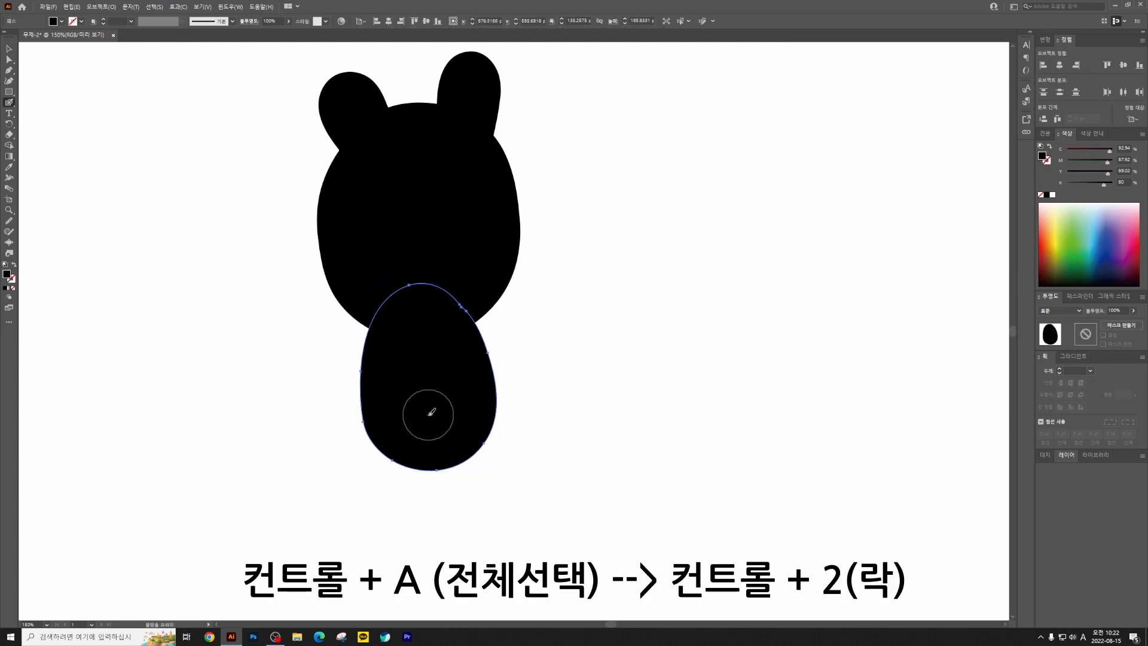
key("ctrl+2")
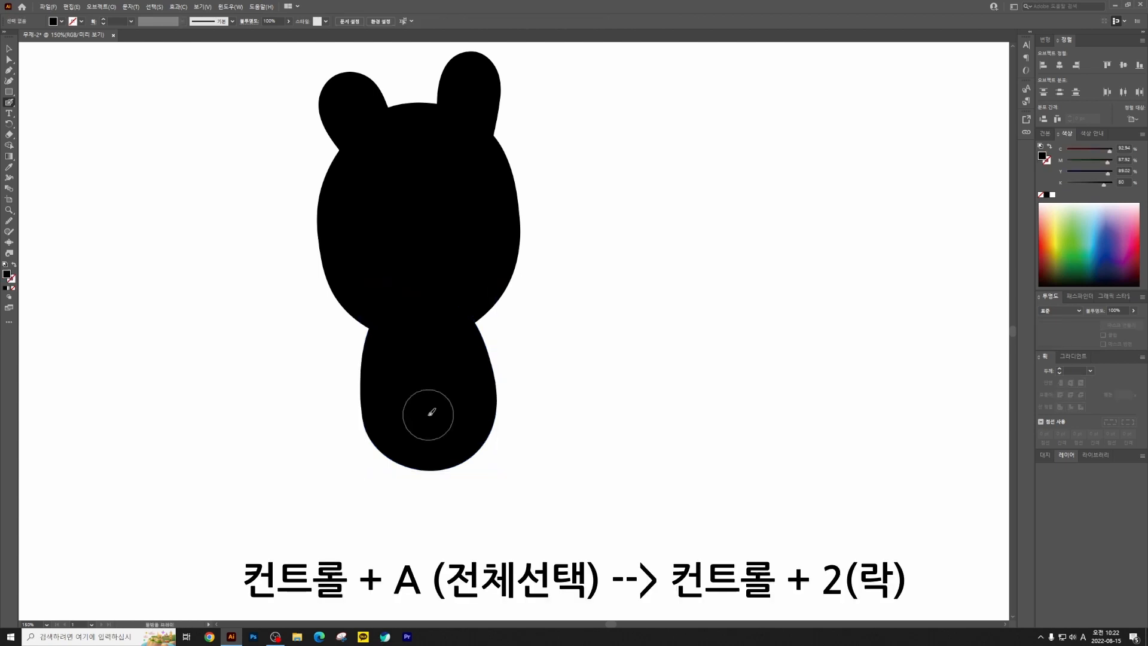
Step: Paint two black legs with rounded feet under the body using a smaller Blob Brush
key("ctrl+plus")
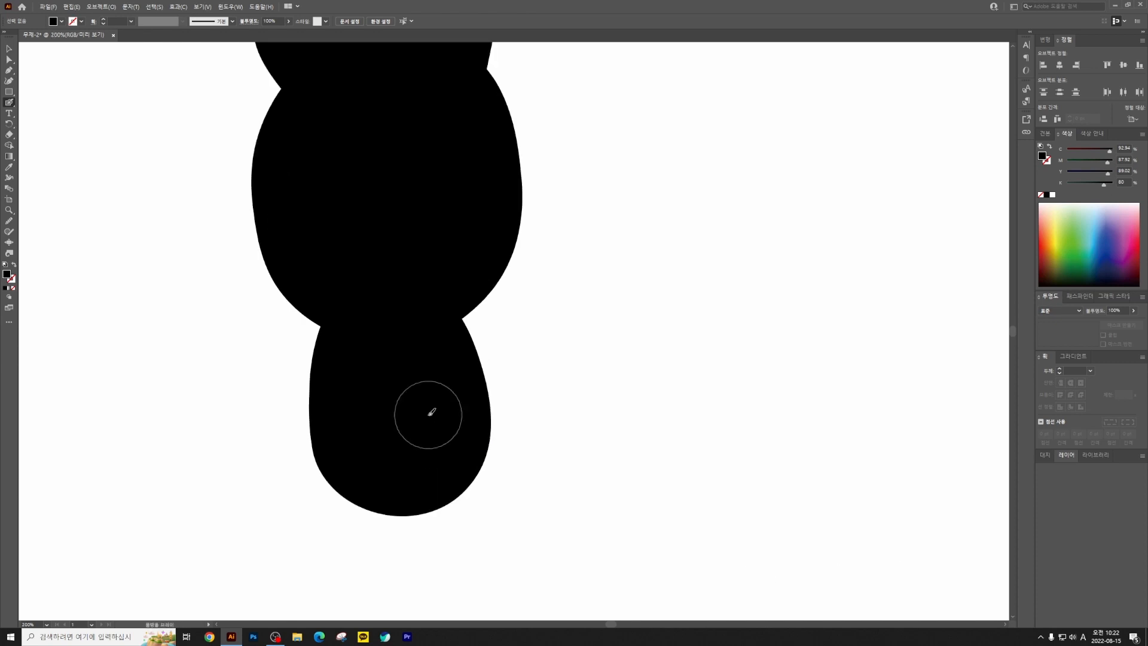
left_click_drag(469, 326, 513, 266)
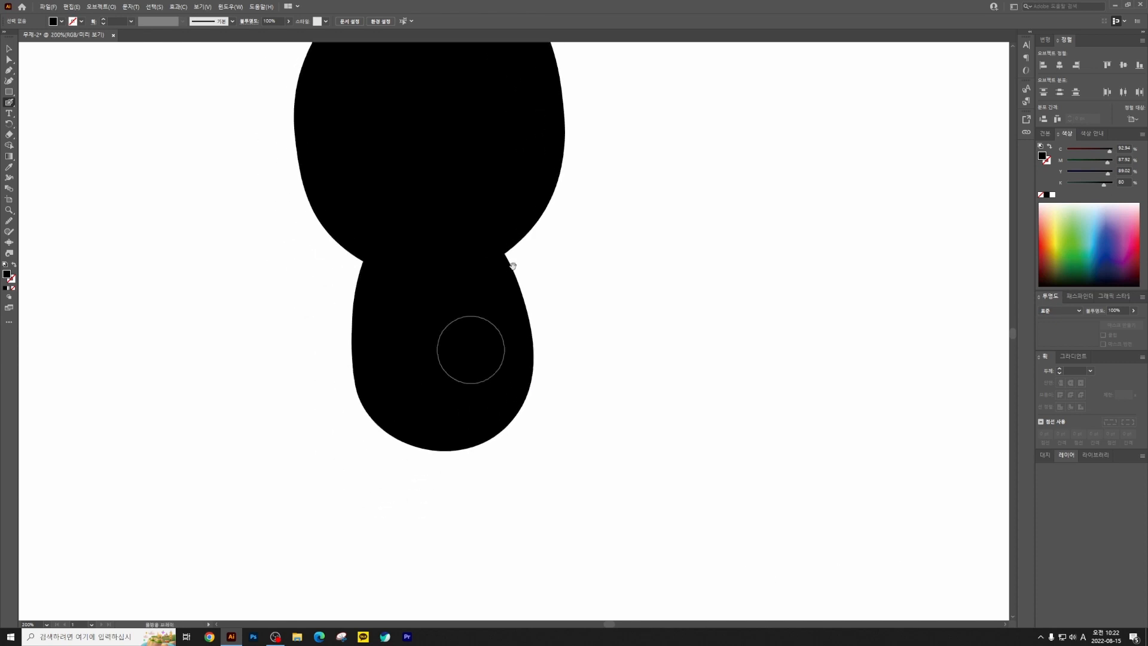
key("[")
key("[")
key("[")
key("[")
key("[")
key("[")
key("[")
key("[")
key("[")
key("[")
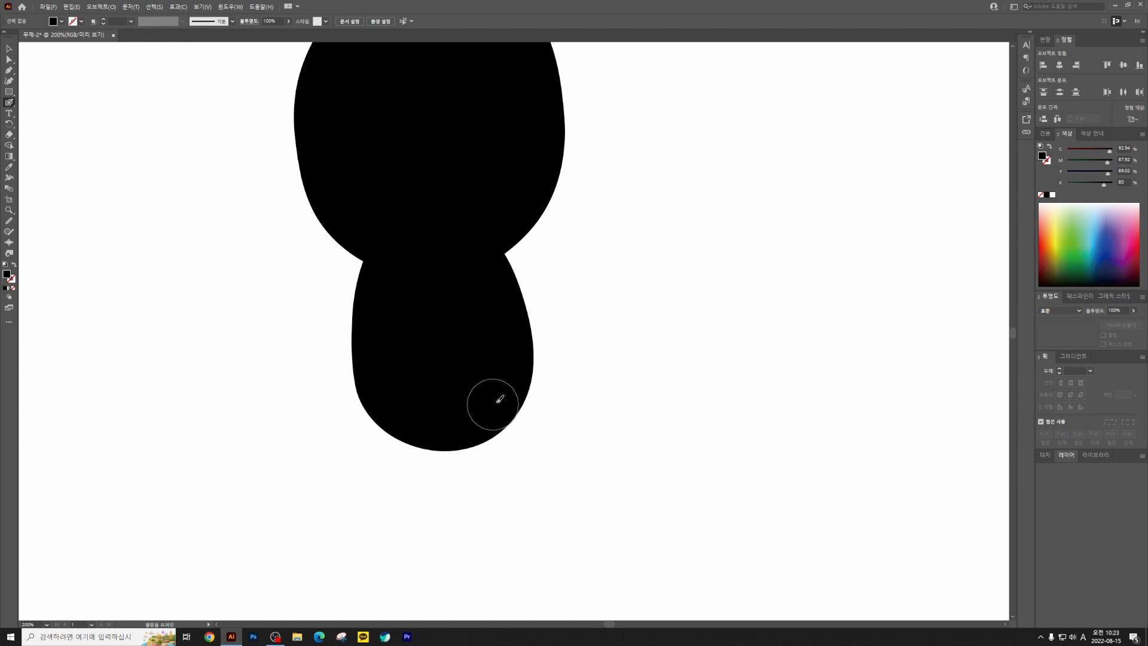
key("[")
key("[")
key("[")
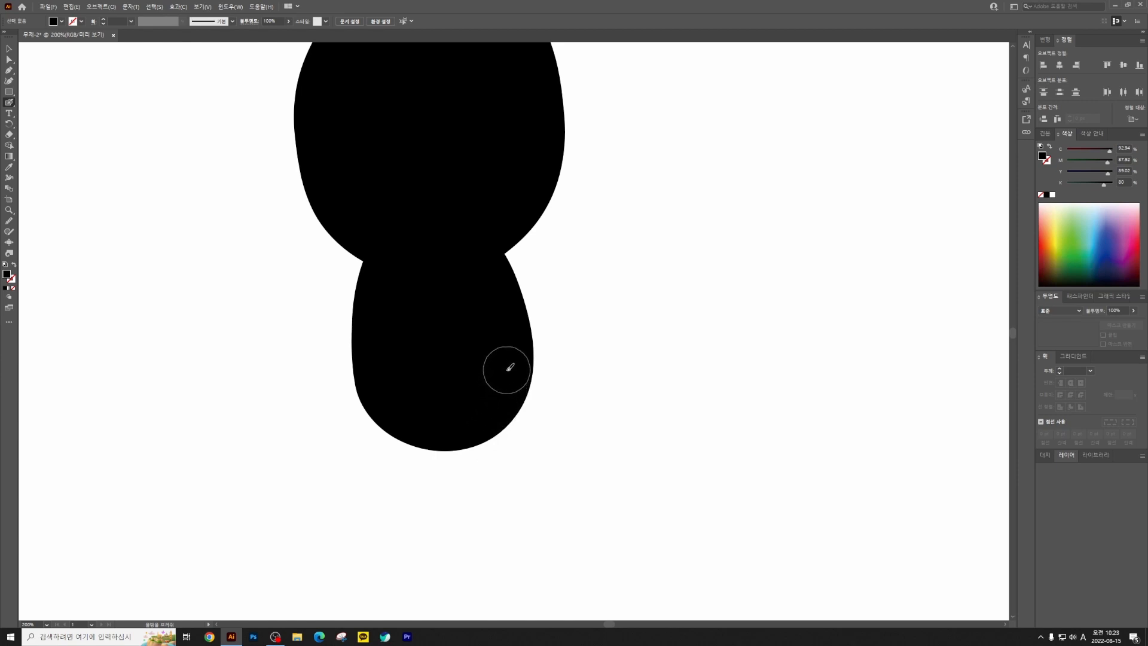
mouse_move(510, 368)
left_mouse_down()
mouse_move(517, 483)
mouse_move(500, 488)
mouse_move(476, 485)
mouse_move(484, 381)
left_mouse_up()
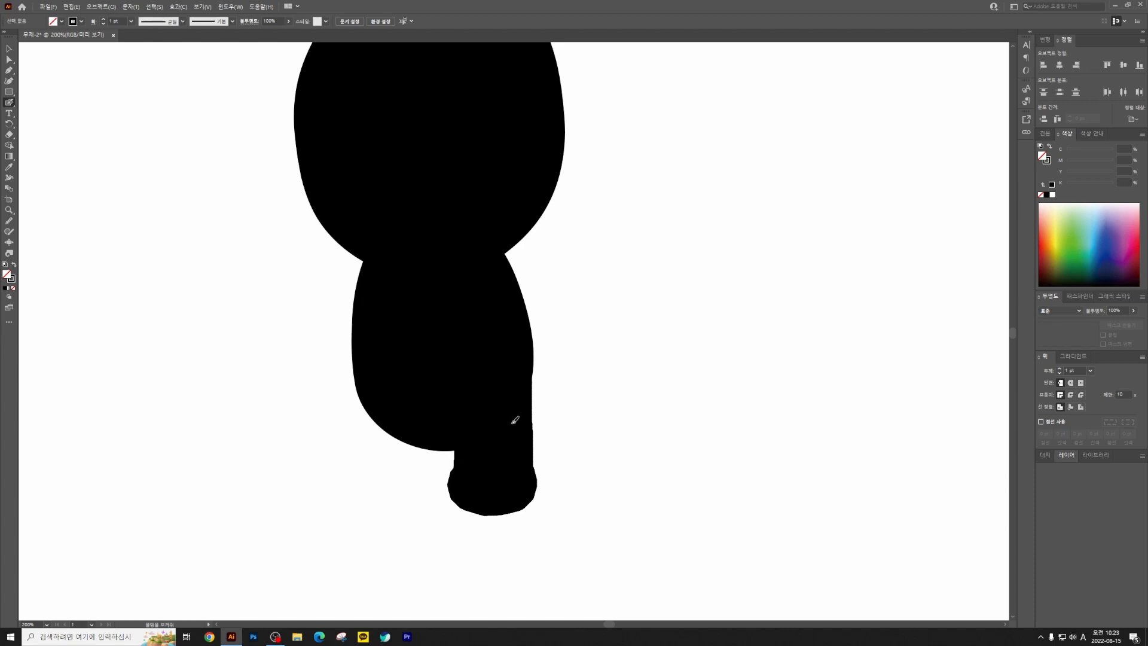
mouse_move(436, 461)
left_mouse_down()
mouse_move(408, 416)
mouse_move(418, 484)
mouse_move(378, 482)
mouse_move(391, 474)
mouse_move(397, 409)
left_mouse_up()
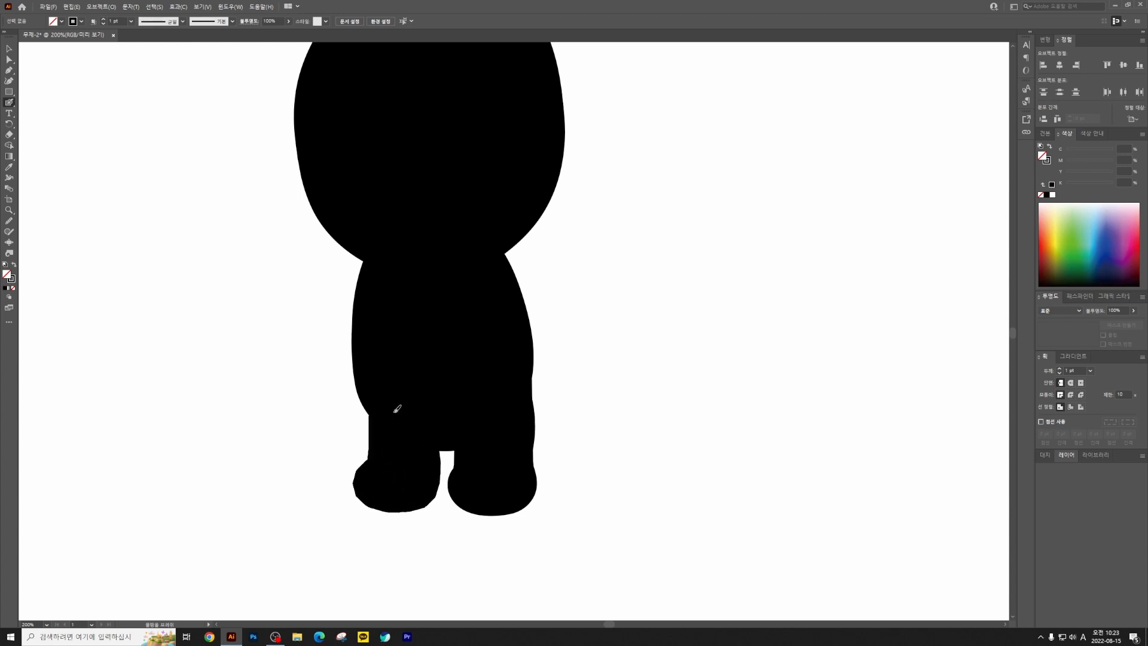
left_click_drag(400, 370, 416, 416)
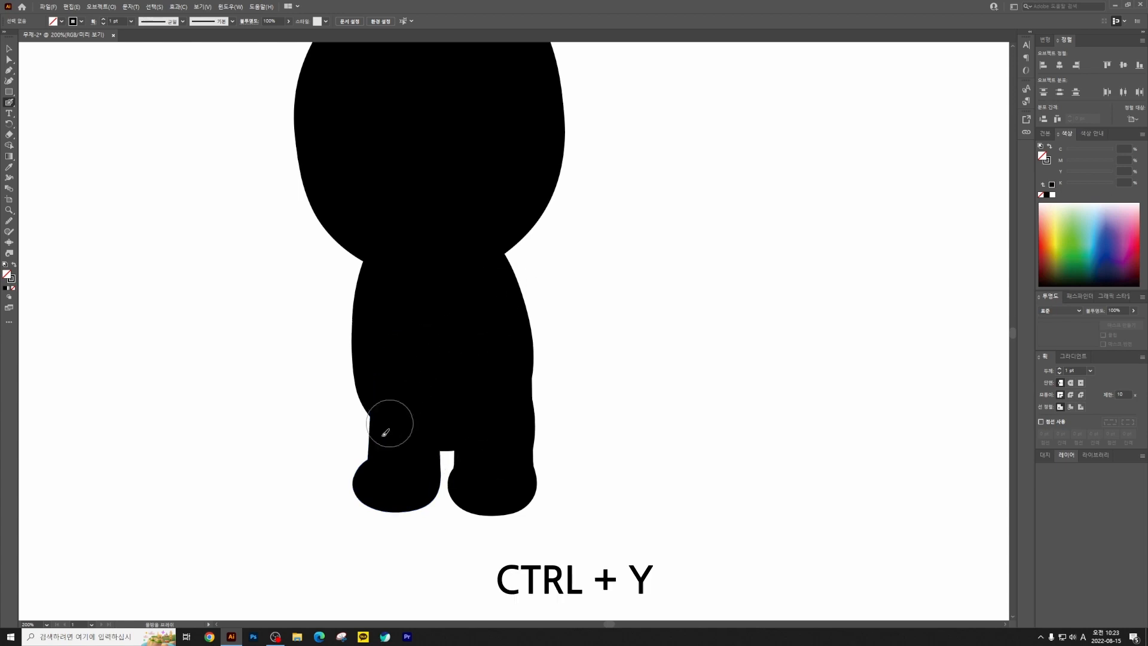
Step: Check the leg contours in outline view, return to preview, and select and lock both legs
key("ctrl+y")
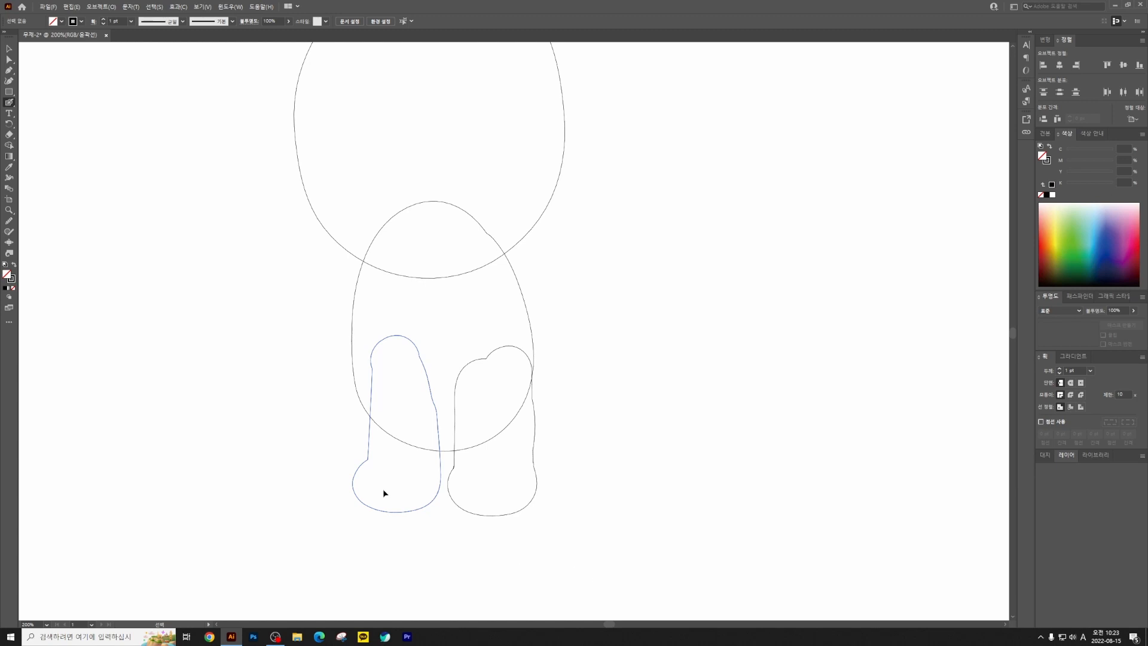
key("ctrl+y")
key("ctrl+a")
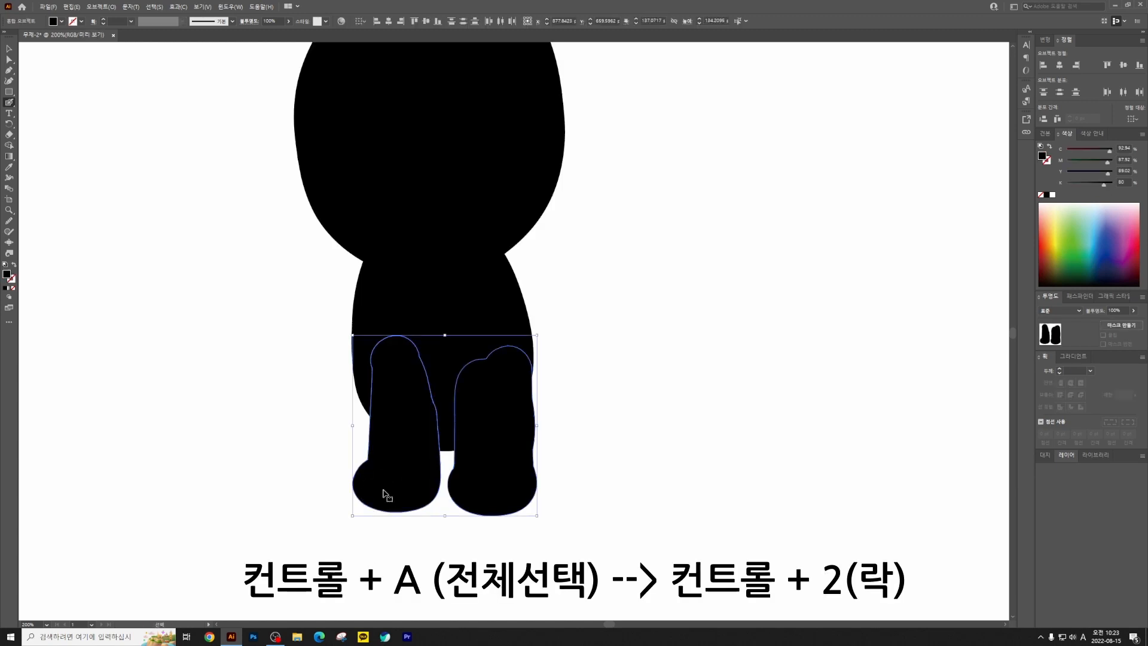
key("ctrl+2")
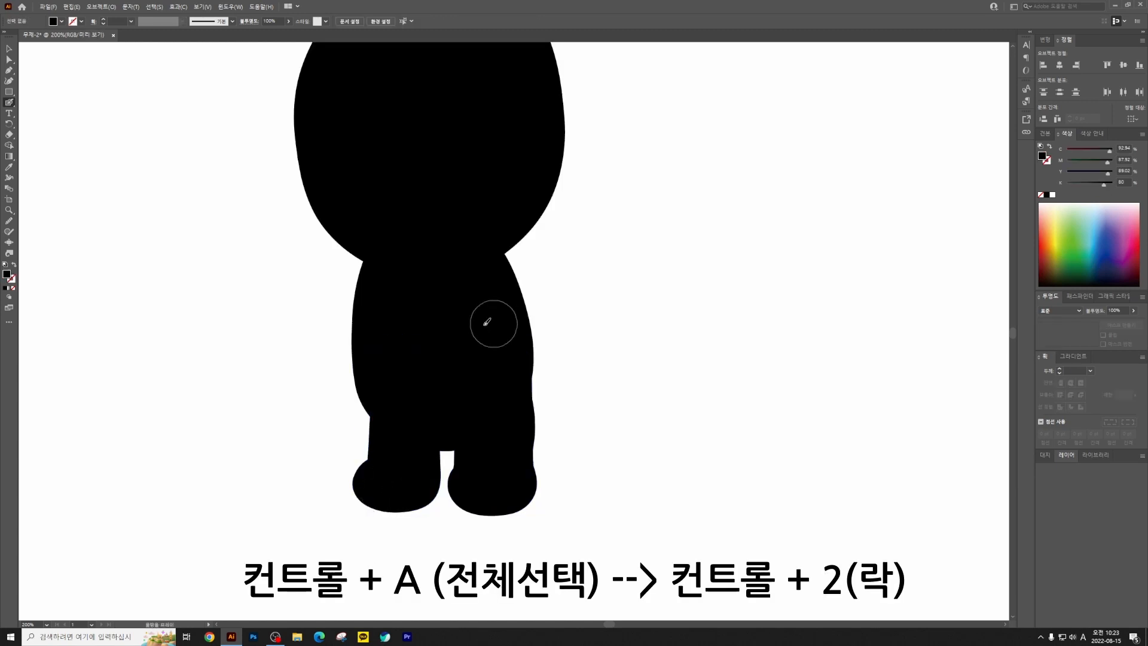
Step: Paint a black arm with three rounded fingers extending from the right side of the body, and lock it
left_click_drag(444, 281, 491, 363)
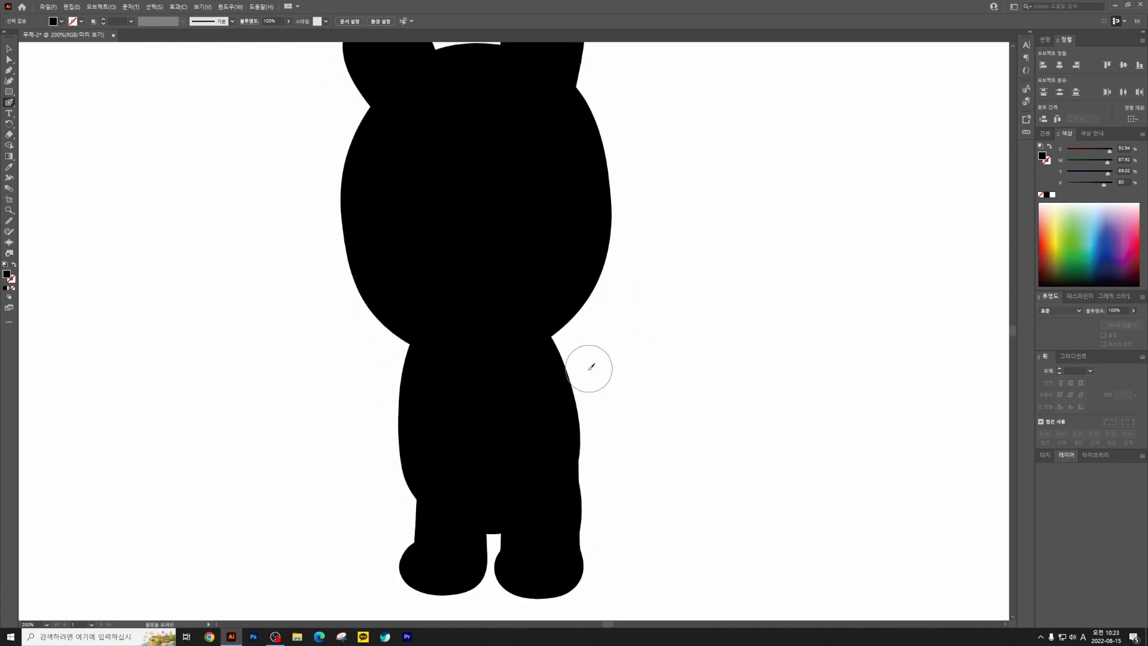
mouse_move(540, 345)
left_mouse_down()
mouse_move(628, 405)
mouse_move(647, 455)
mouse_move(626, 468)
mouse_move(539, 361)
mouse_move(572, 373)
mouse_move(632, 455)
left_mouse_up()
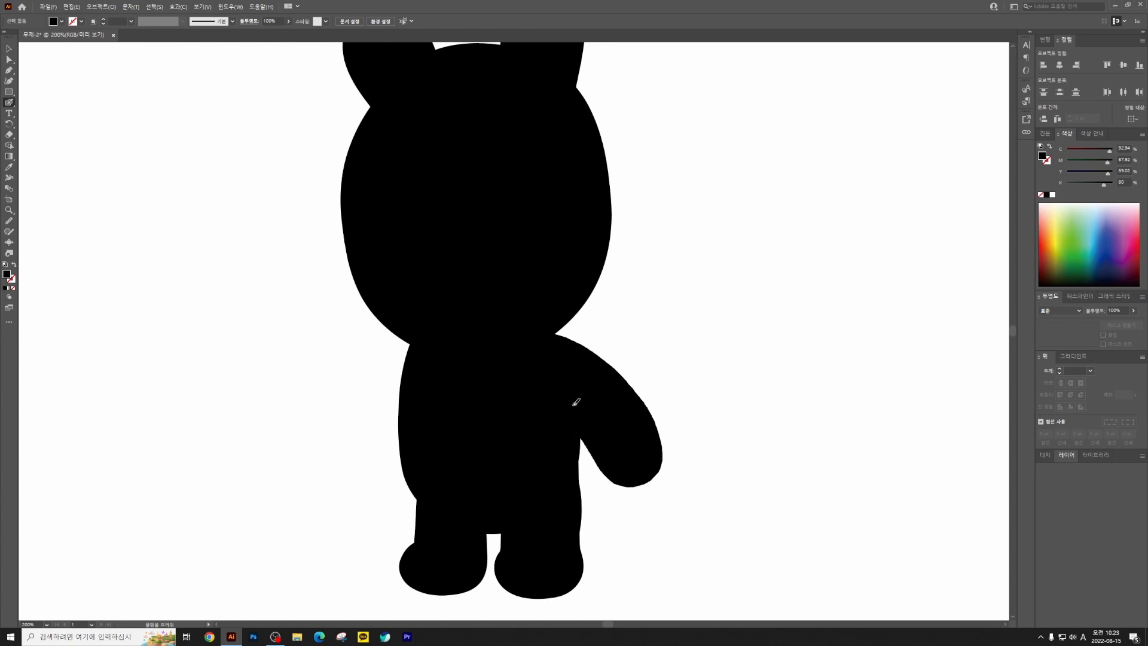
left_click_drag(574, 405, 580, 417)
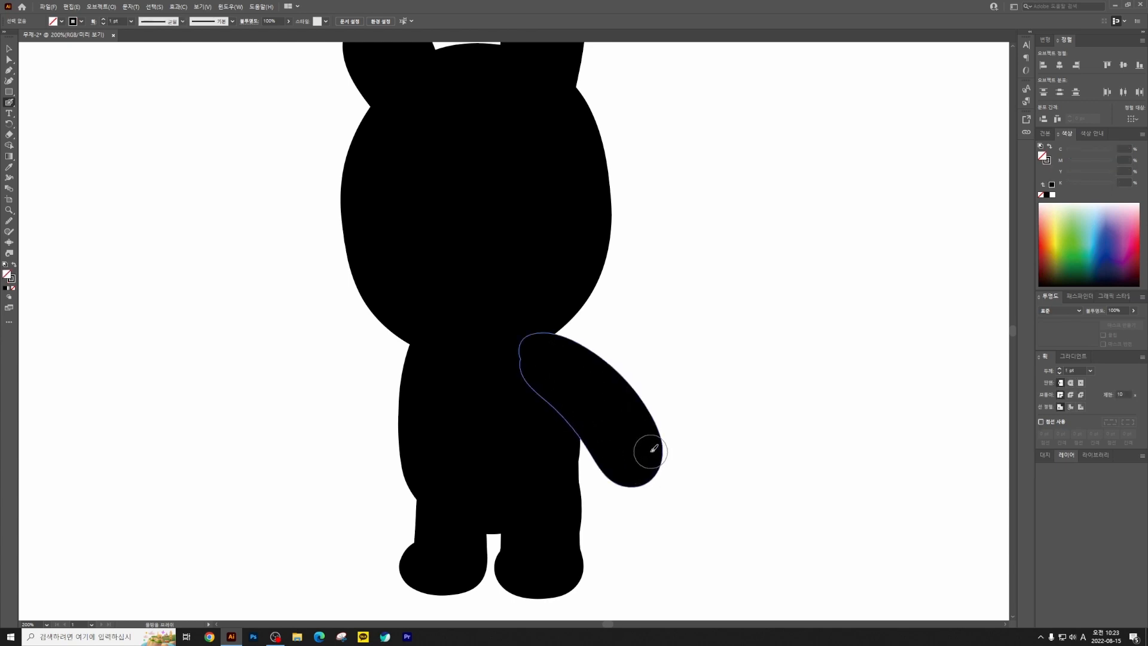
mouse_move(654, 449)
left_mouse_down()
mouse_move(643, 469)
mouse_move(623, 468)
left_mouse_up()
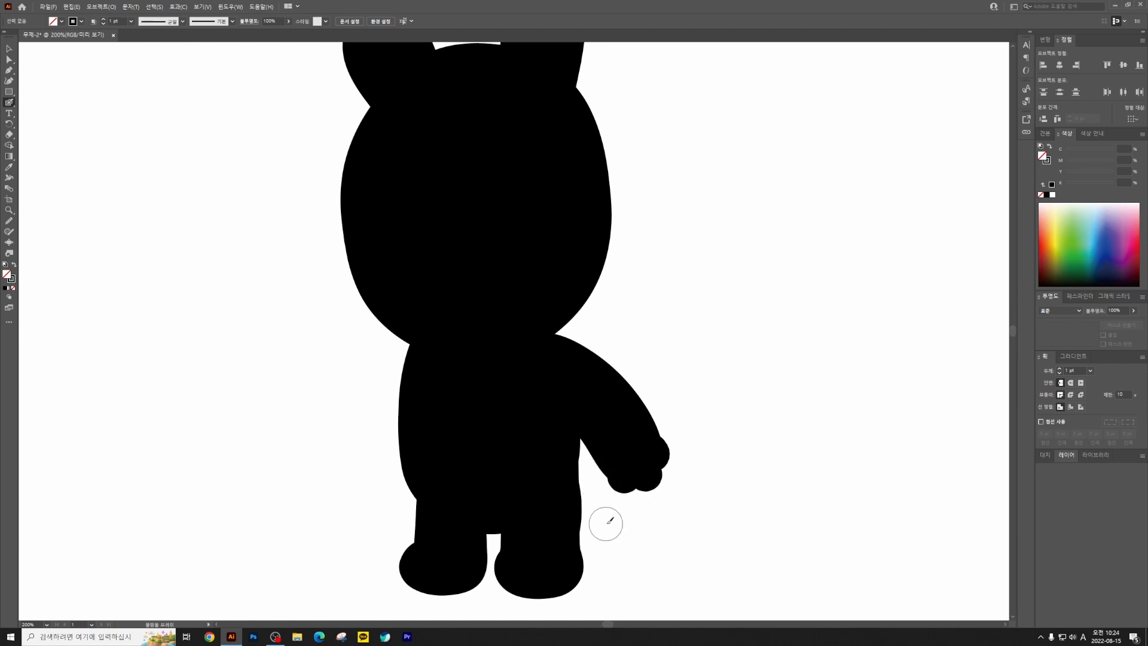
key("ctrl+z")
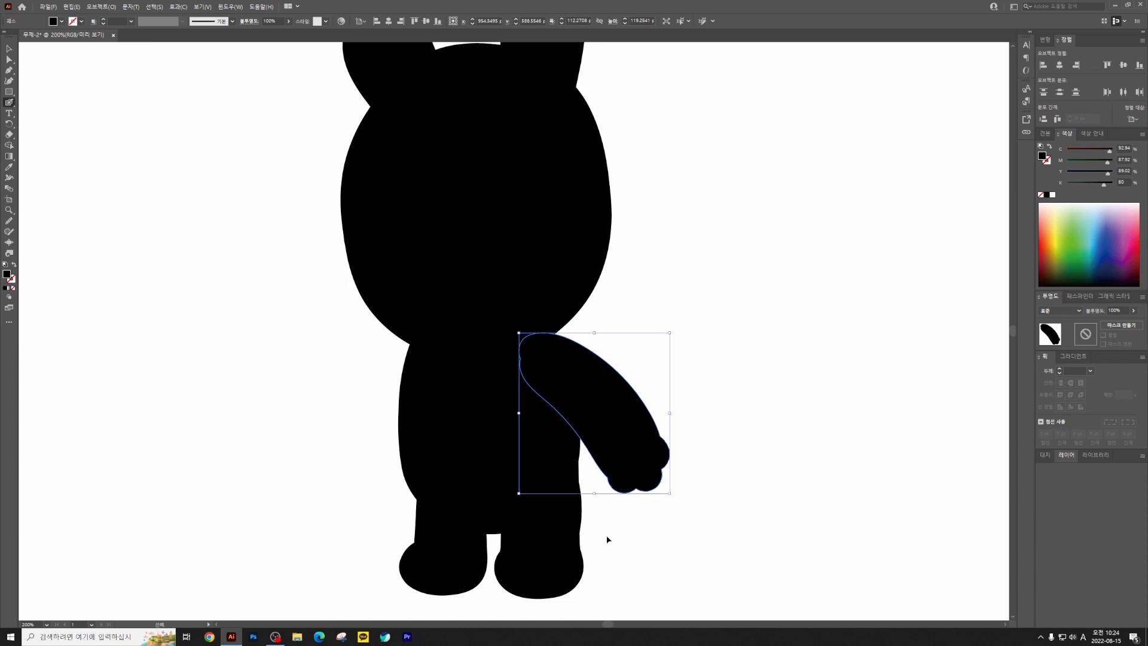
key("ctrl+shift+a")
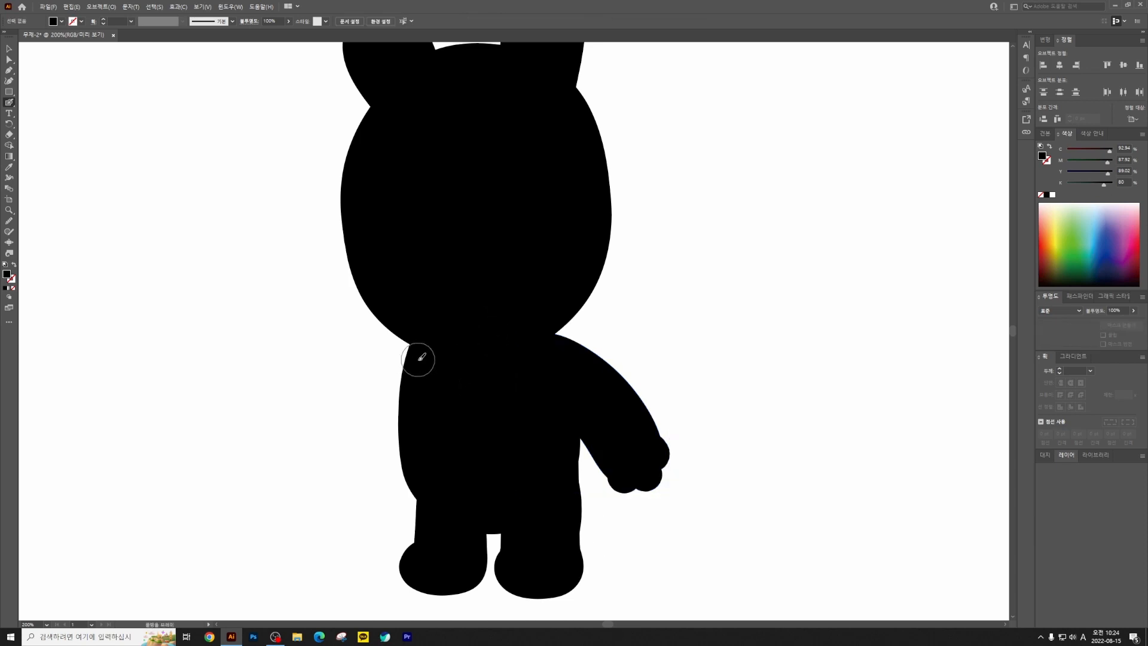
Step: Paint the opposite arm on the body's left side, add three round fingers with a smaller brush, and lock it
mouse_move(413, 357)
left_mouse_down()
mouse_move(376, 430)
mouse_move(386, 453)
mouse_move(401, 410)
left_mouse_up()
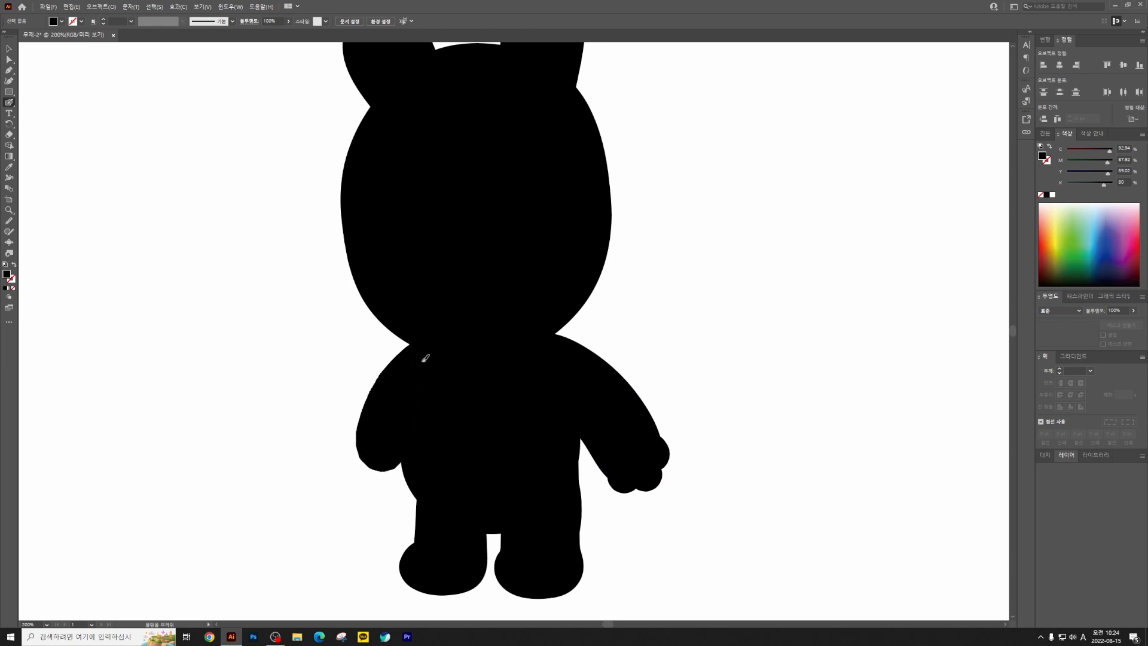
left_click_drag(423, 360, 418, 385)
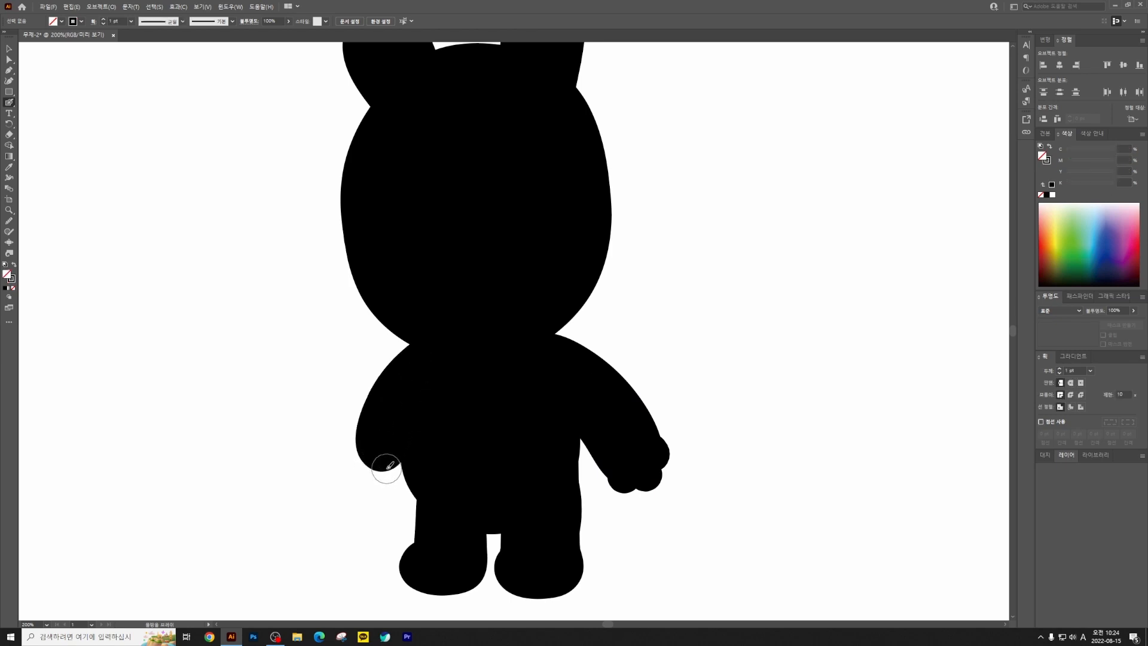
key("bracketleft")
key("bracketleft")
left_click(386, 468)
left_click(367, 462)
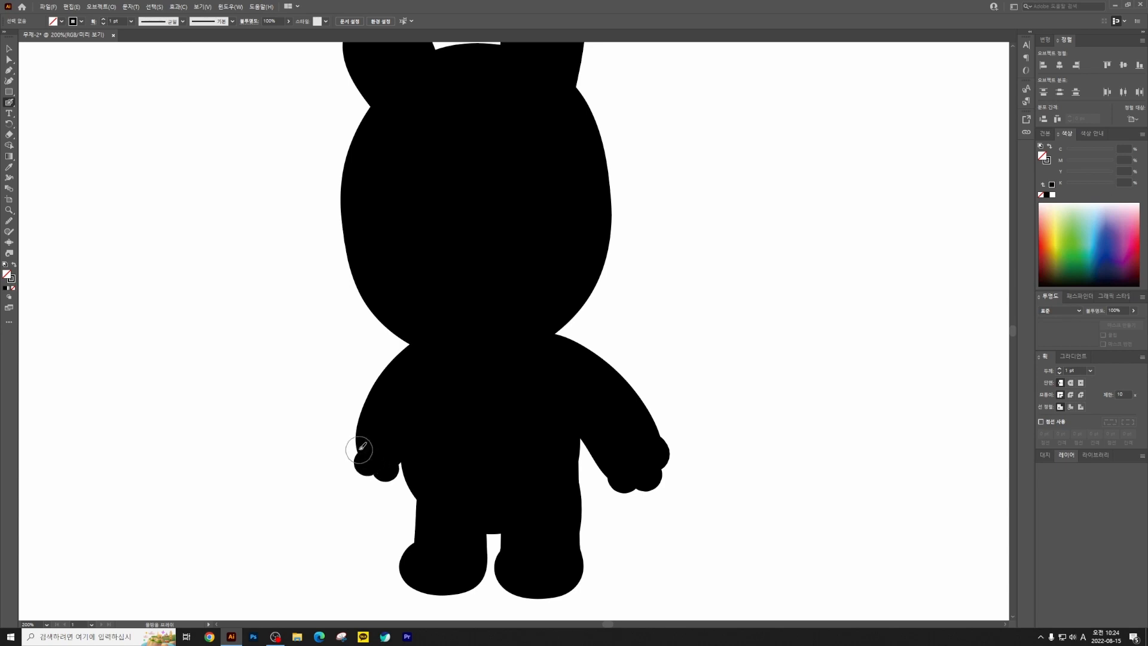
left_click(358, 442)
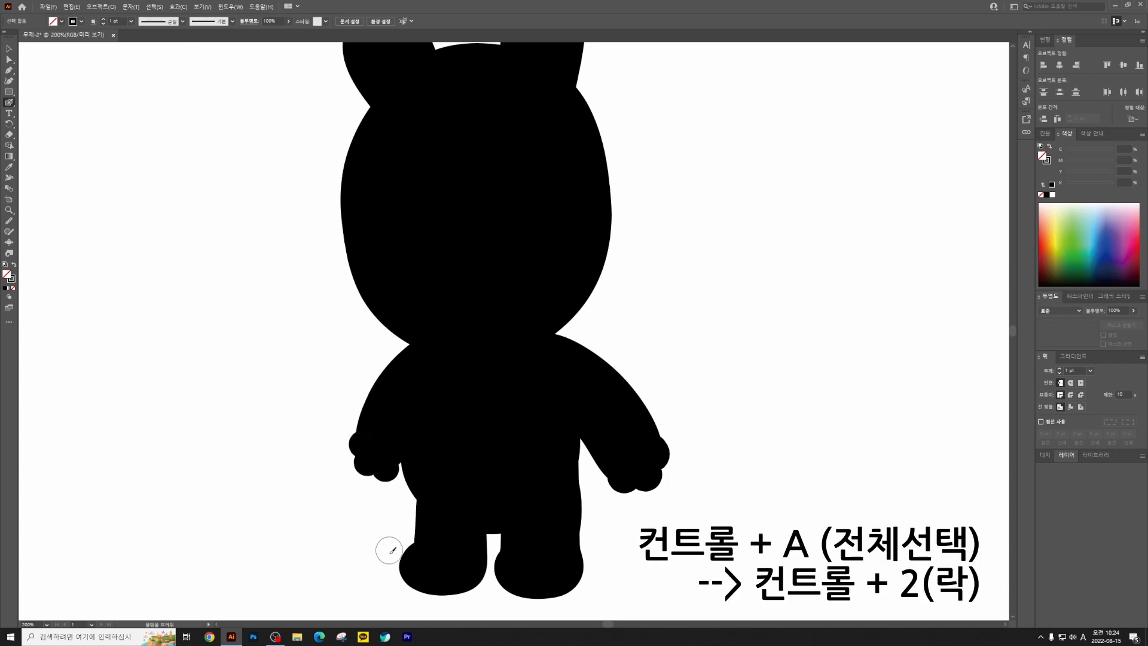
key("ctrl+a")
key("ctrl+2")
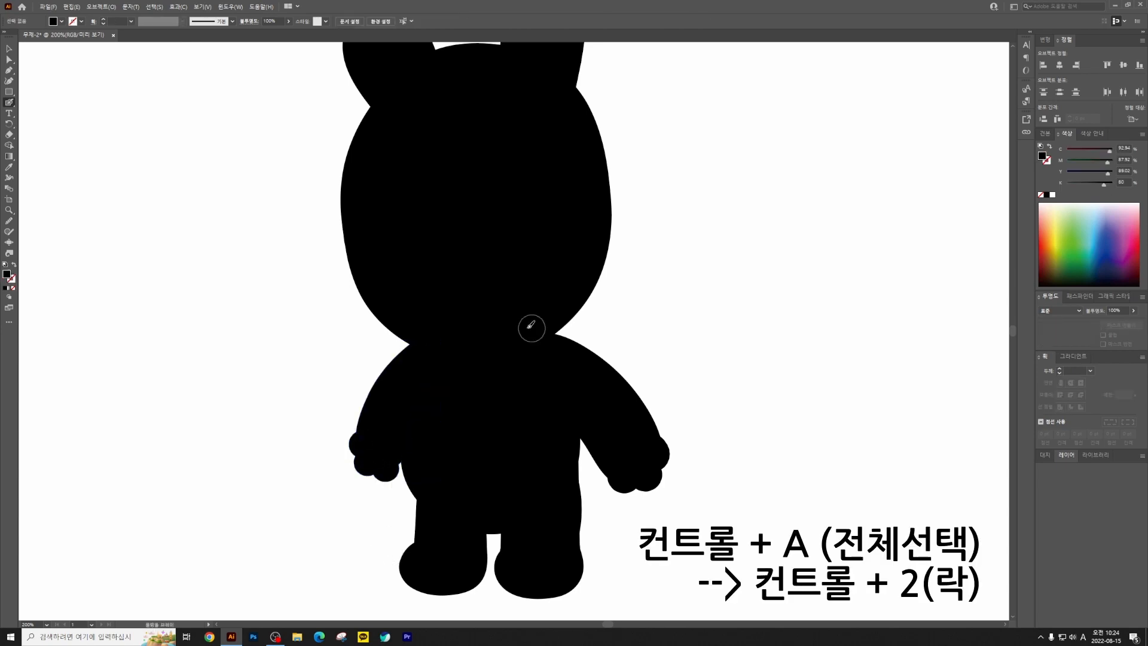
Step: Unlock all body parts and move the whole character to the left side of the canvas
key("ctrl+minus")
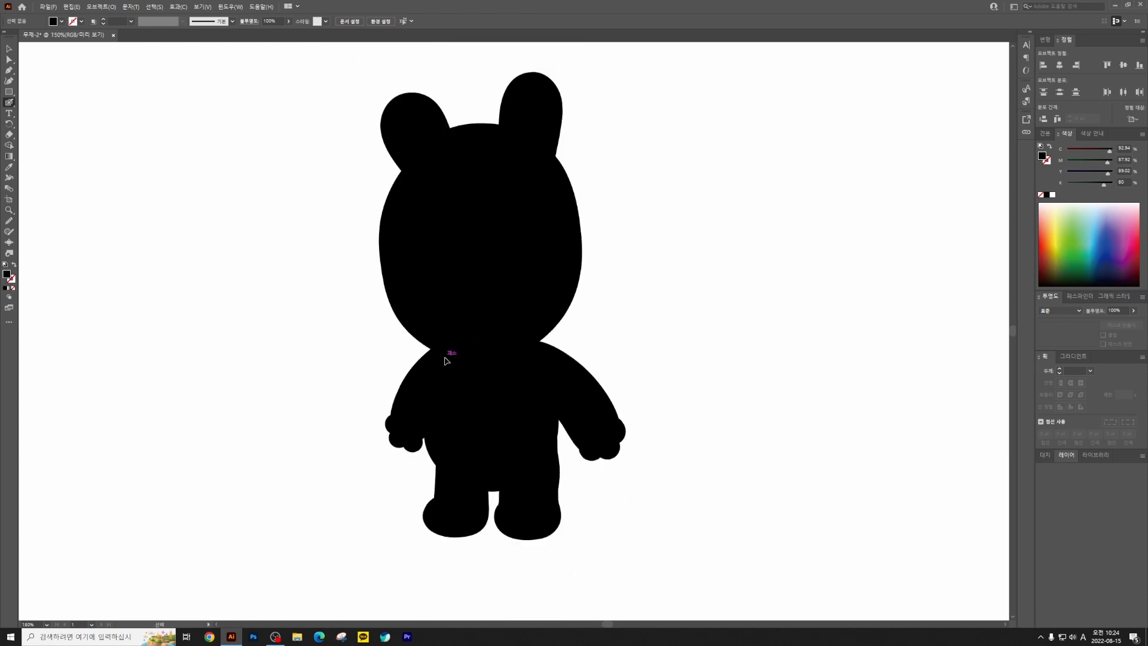
key("shift+b")
key("ctrl+alt+2")
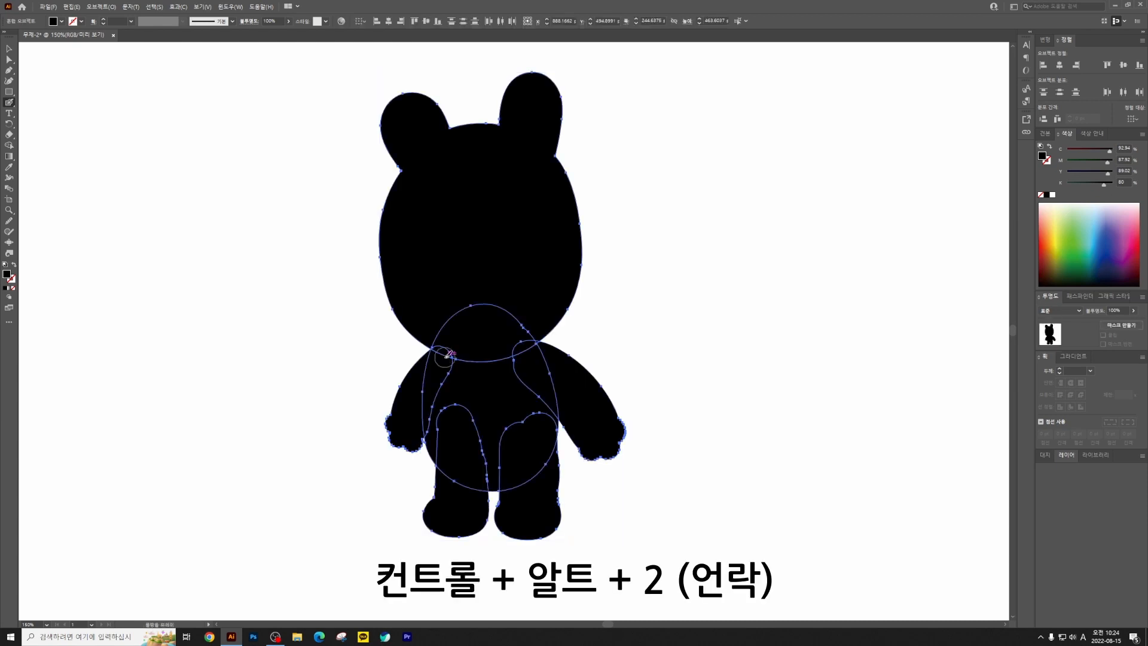
key("ctrl+minus")
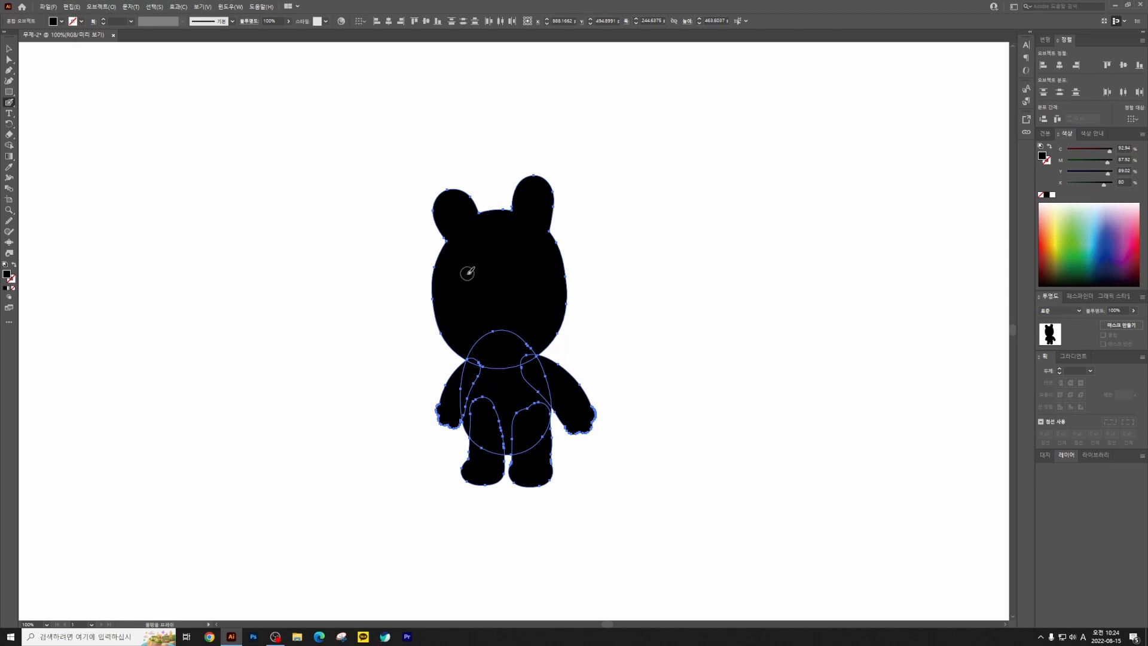
key("v")
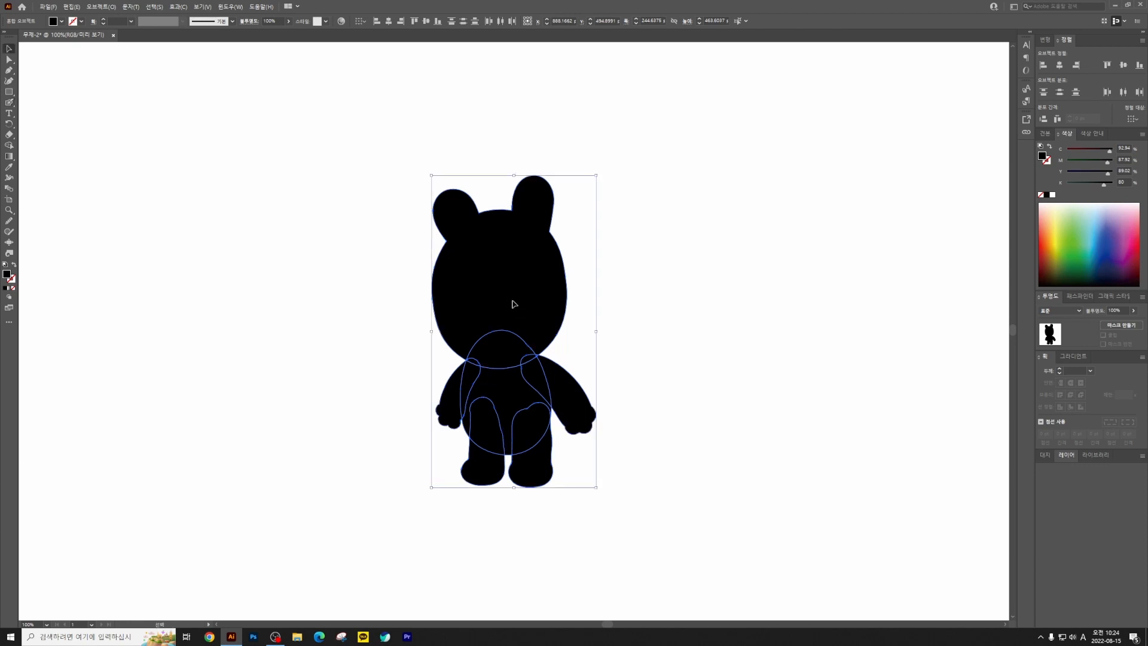
left_click_drag(514, 304, 208, 285)
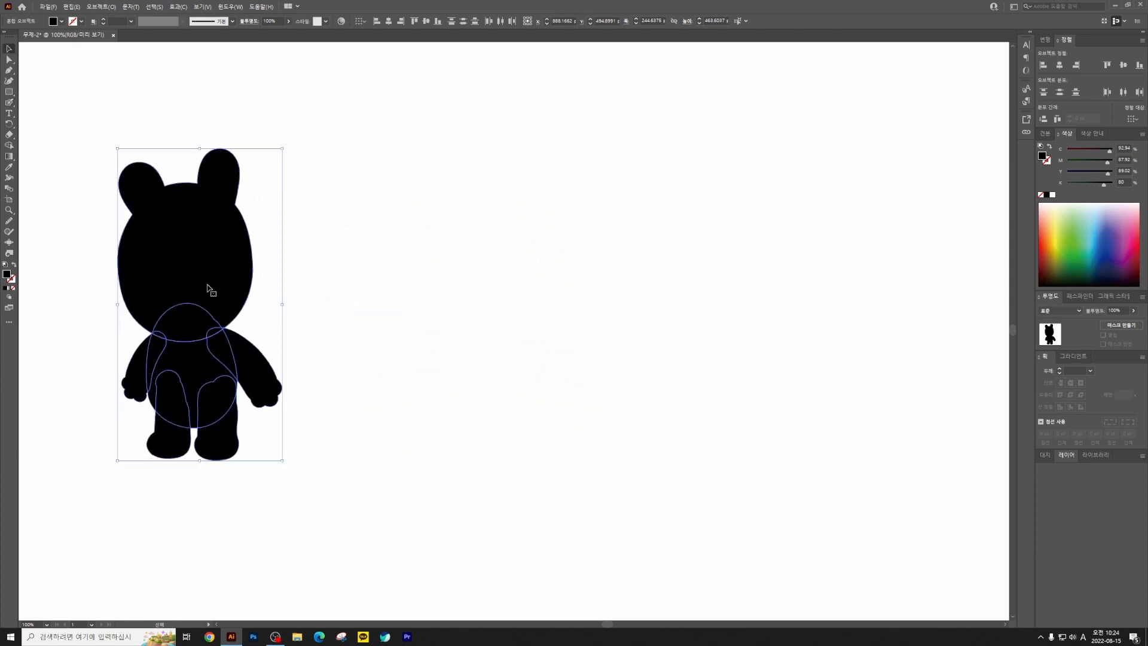
left_click(316, 315)
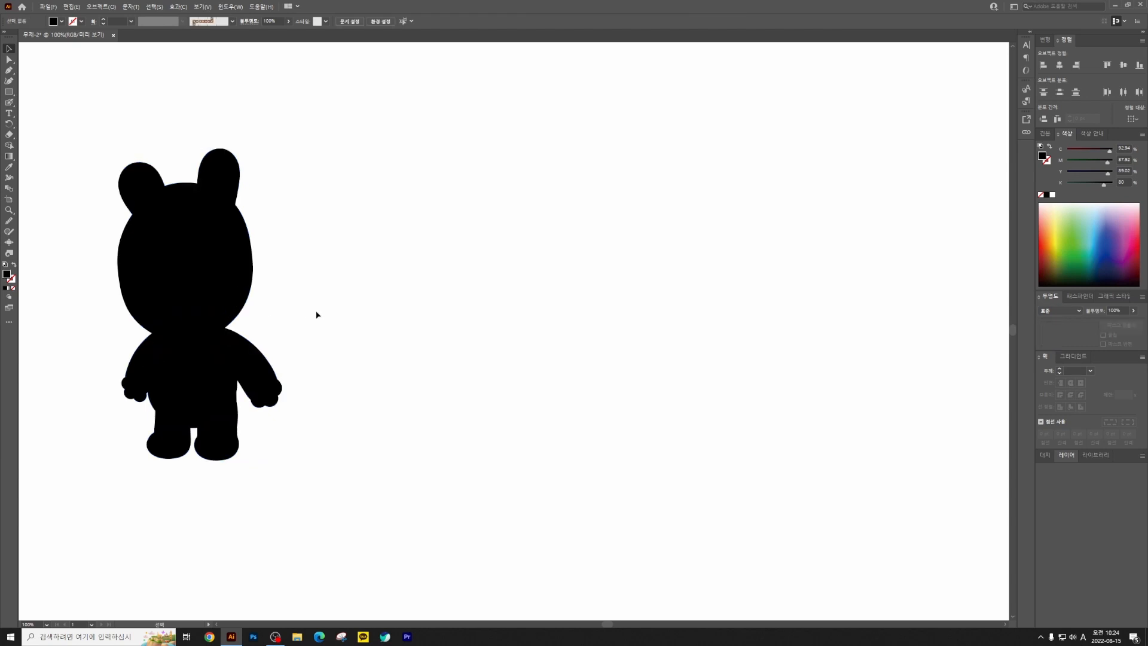
Step: Select all shapes of the character and place a duplicate horizontally to its right
left_click_drag(148, 241, 303, 487)
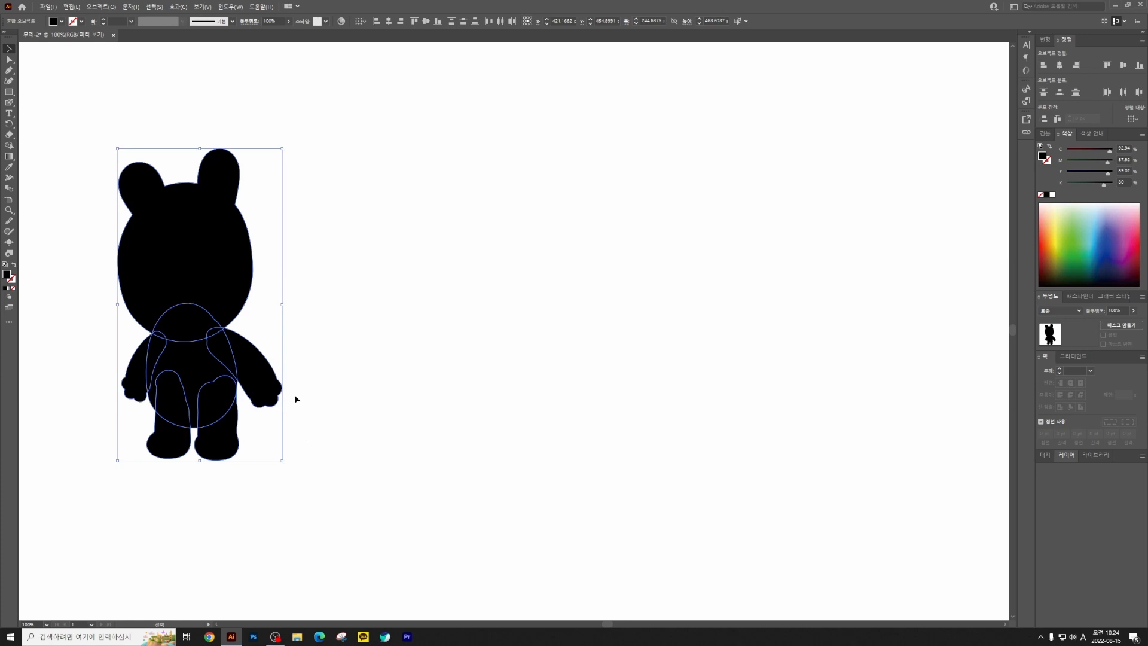
left_click(199, 268, "shift")
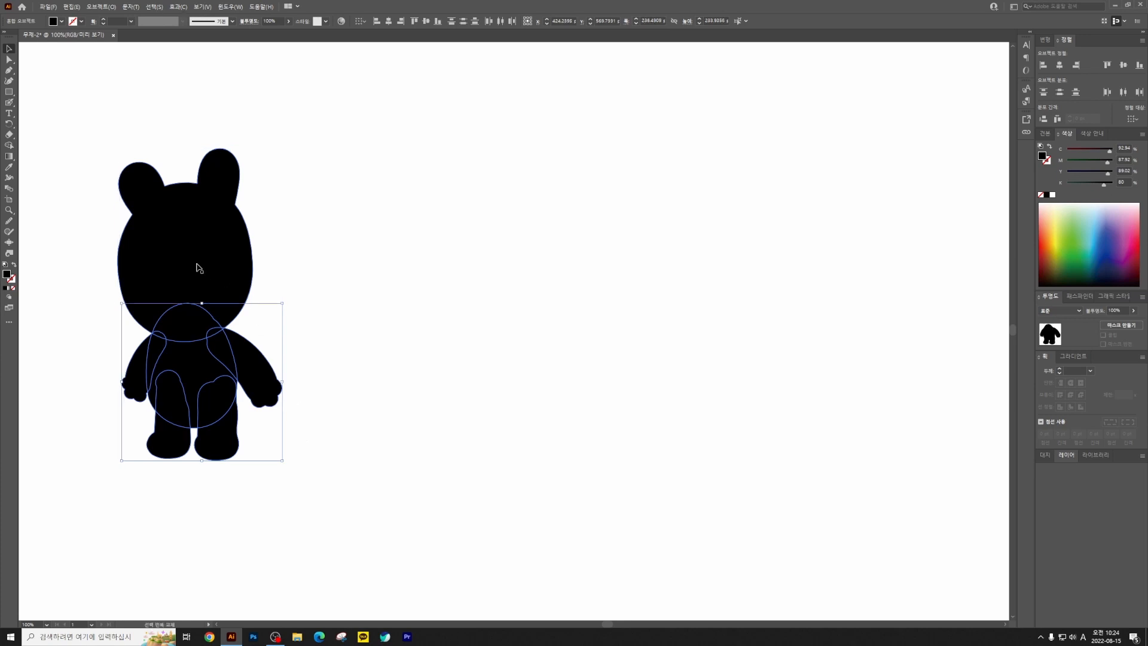
left_click_drag(193, 267, 562, 272)
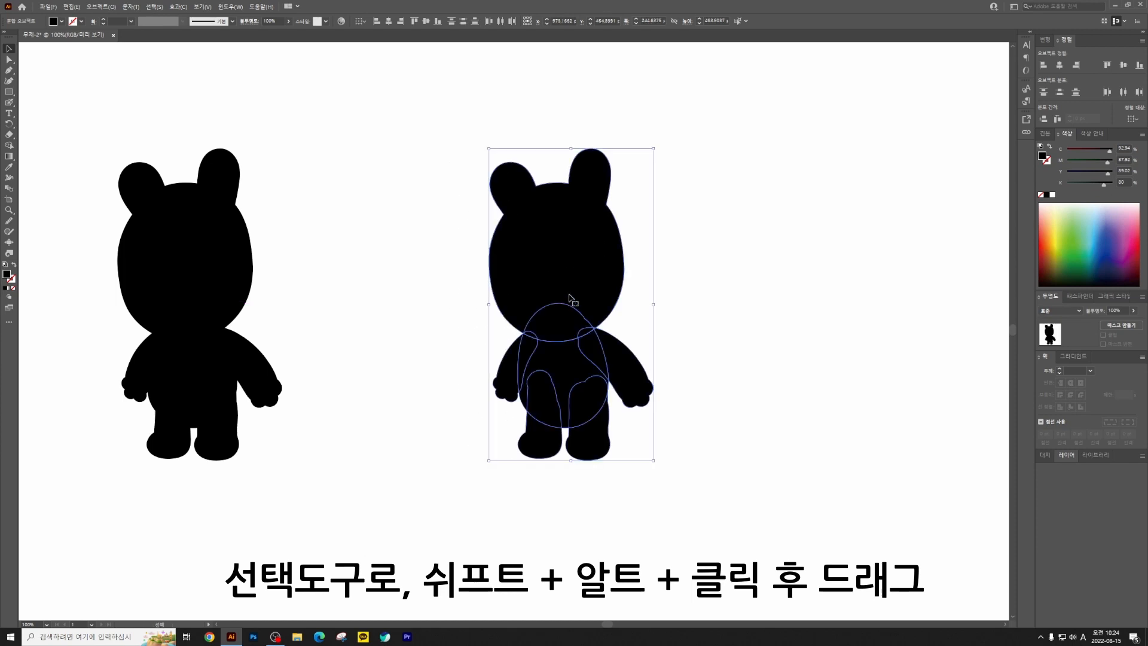
left_click(427, 310)
Step: Select the head and body parts of the duplicate to examine how its separate shapes overlap
key("ctrl+equal")
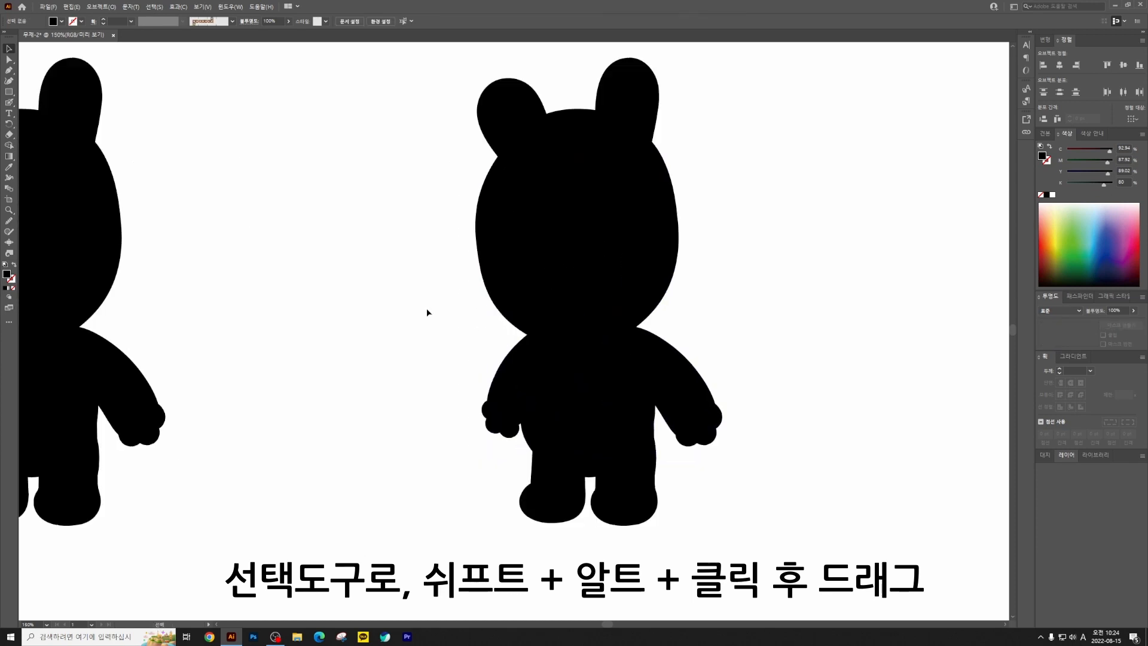
left_click_drag(453, 321, 422, 346)
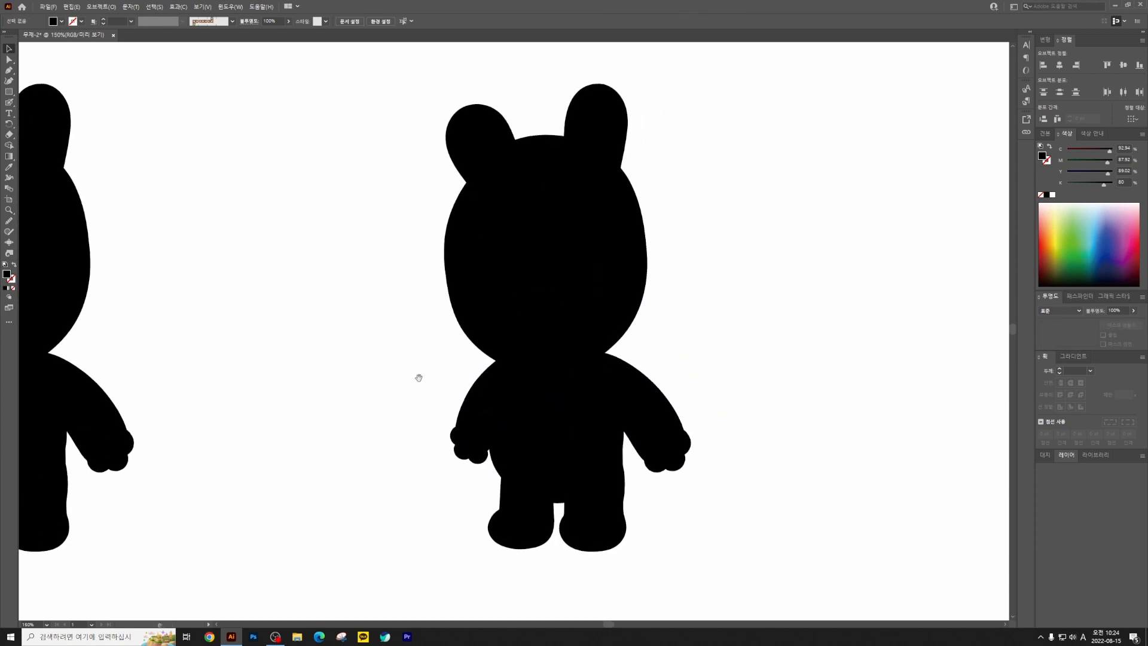
left_click(487, 302)
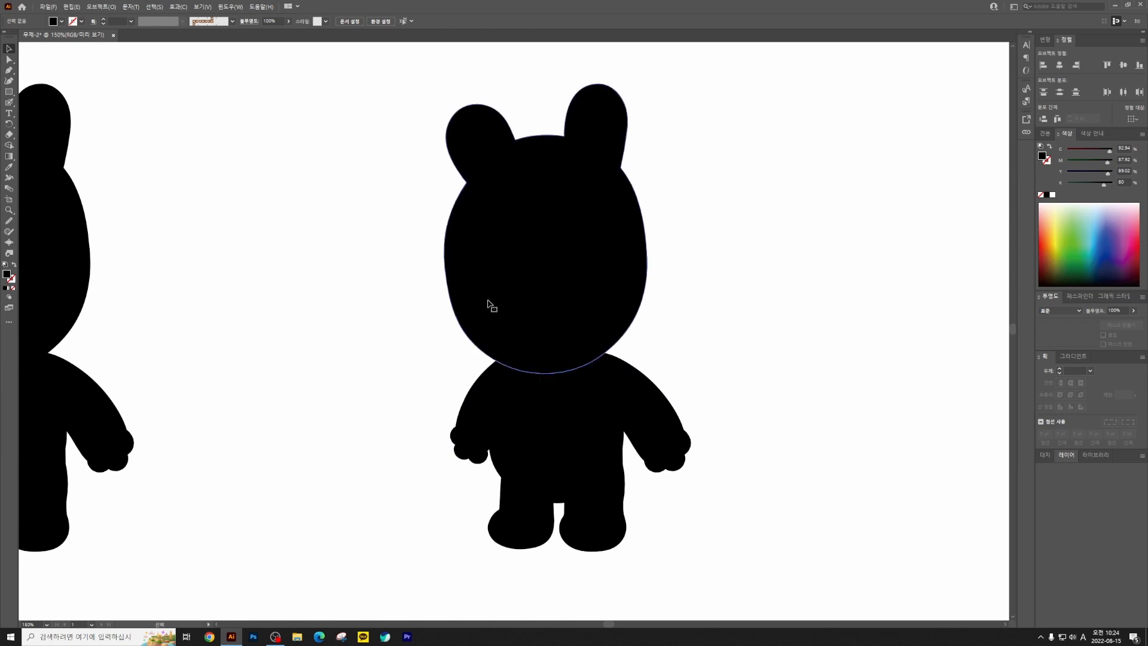
left_click(686, 248)
left_click_drag(429, 402, 758, 475)
left_click(756, 471)
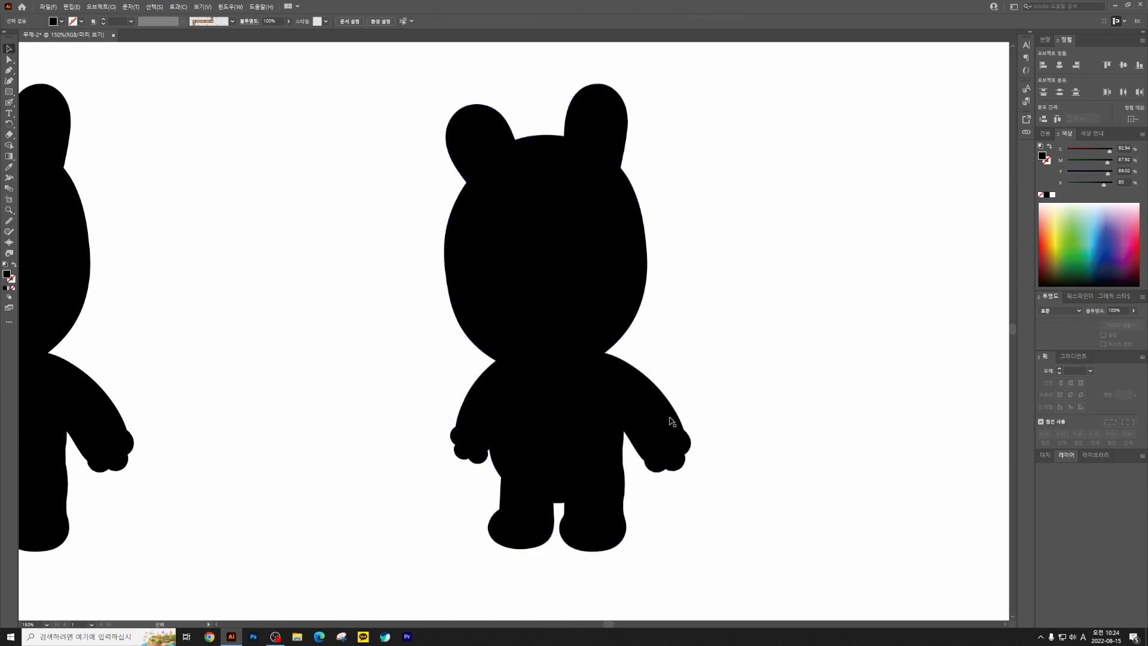
left_click(592, 403)
left_click(586, 290)
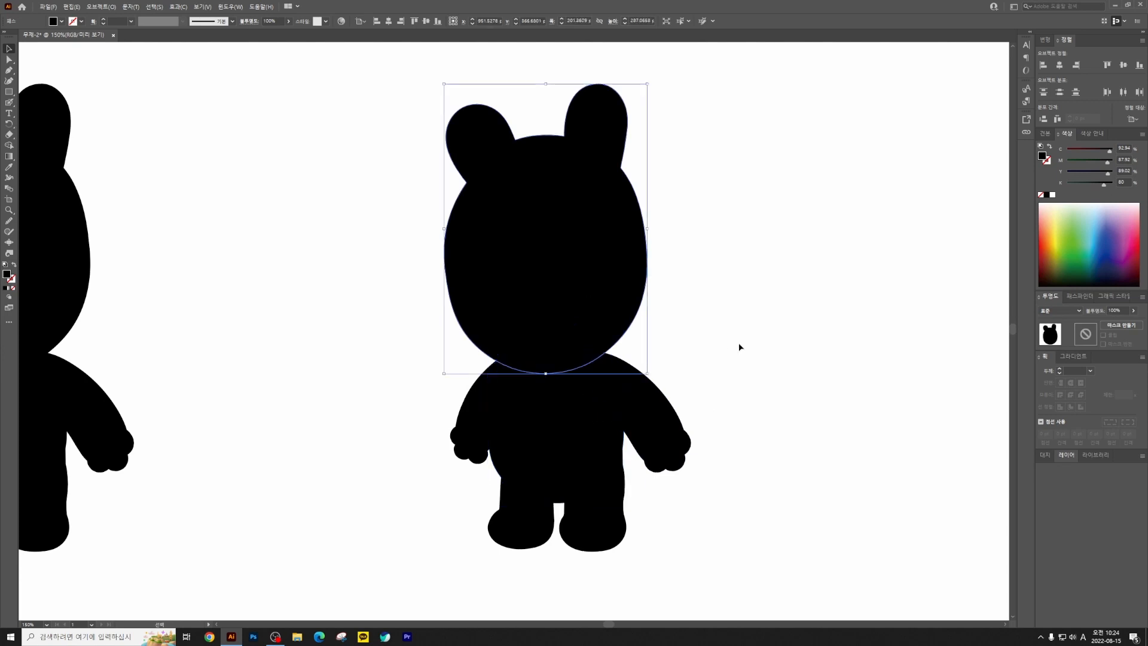
left_click(740, 347)
left_click_drag(417, 407, 683, 515)
left_click(741, 433)
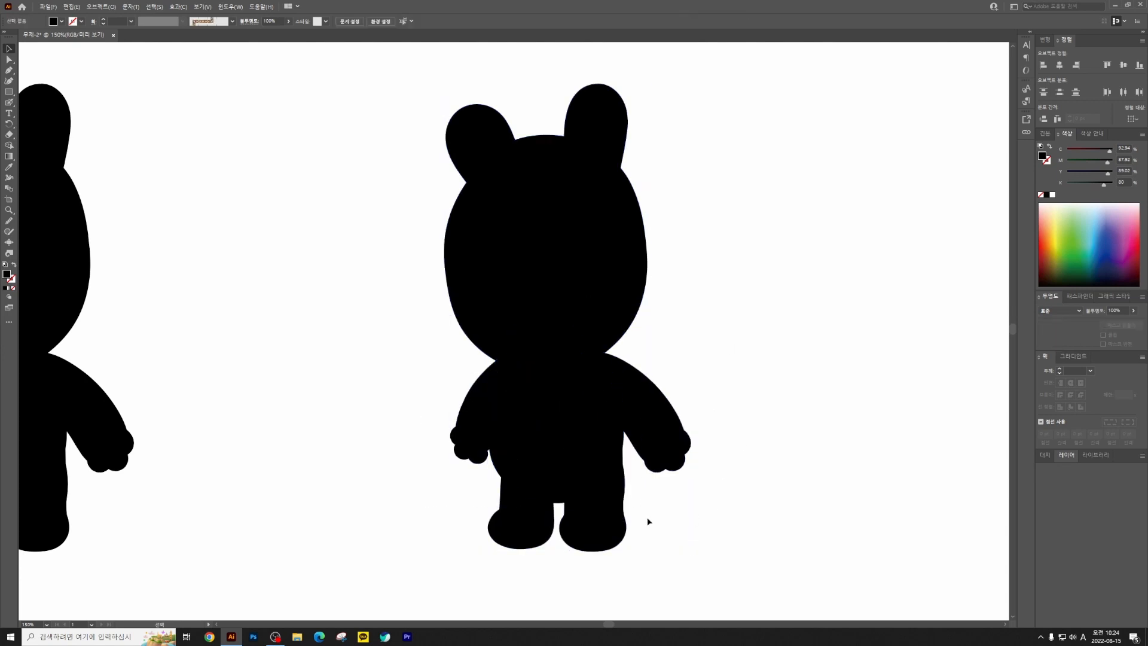
Step: Give all shapes of the duplicate a 1 pt black stroke and a white fill
key("ctrl+z")
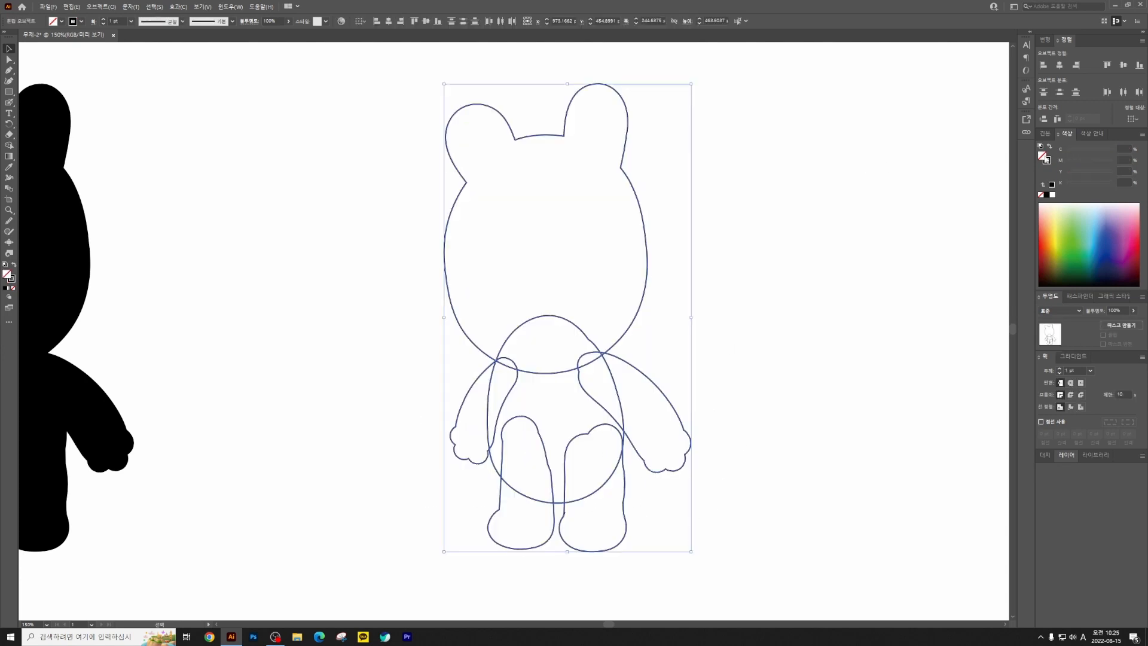
left_click(1052, 196)
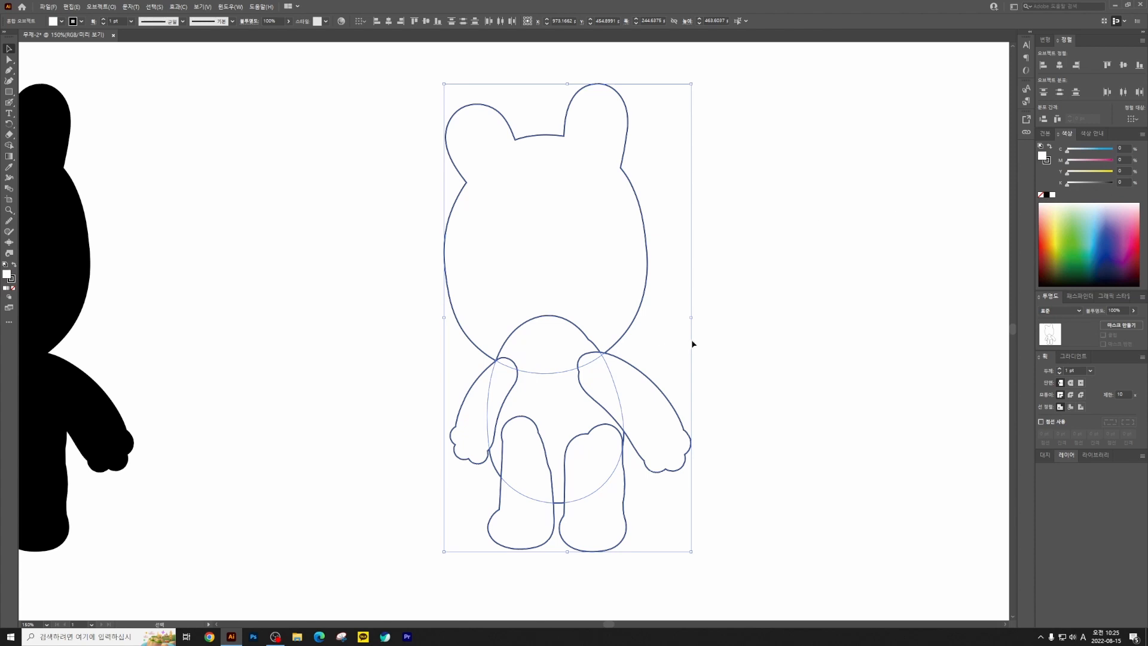
Step: Bring the duplicate's head forward so it overlaps the body and both arms
left_click(599, 289)
key("ctrl+bracketright")
key("ctrl+bracketright")
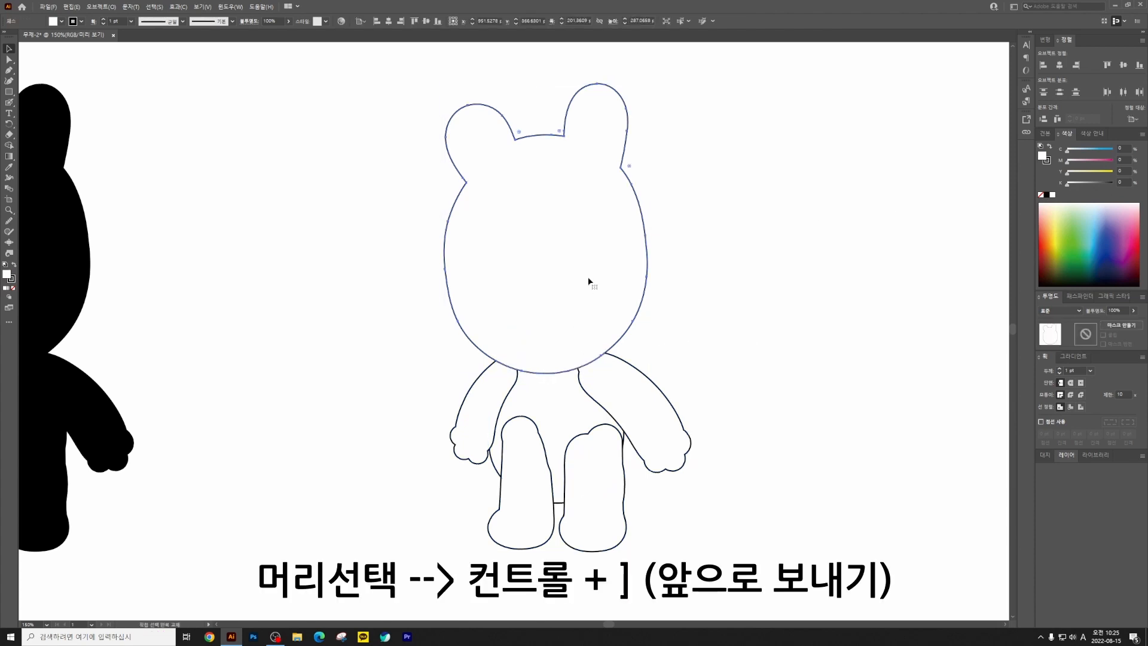
left_click(761, 313)
Step: Select both arms of the duplicate and send them backward behind the body
left_click(623, 402)
left_click(504, 412, "shift")
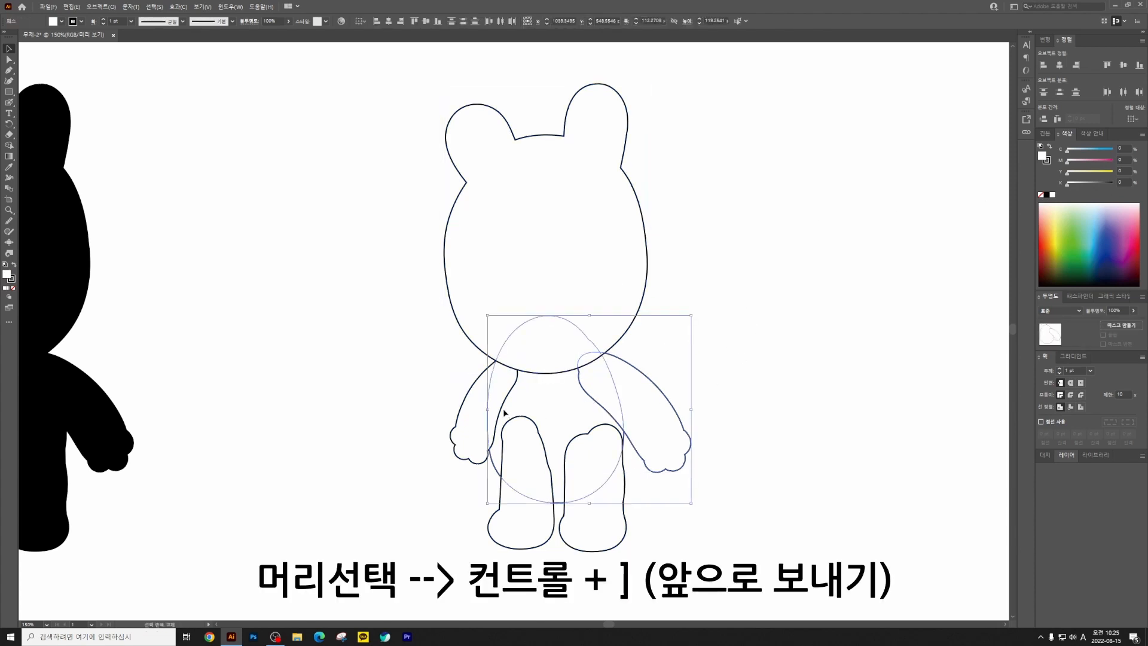
left_click(439, 427)
left_click(463, 433)
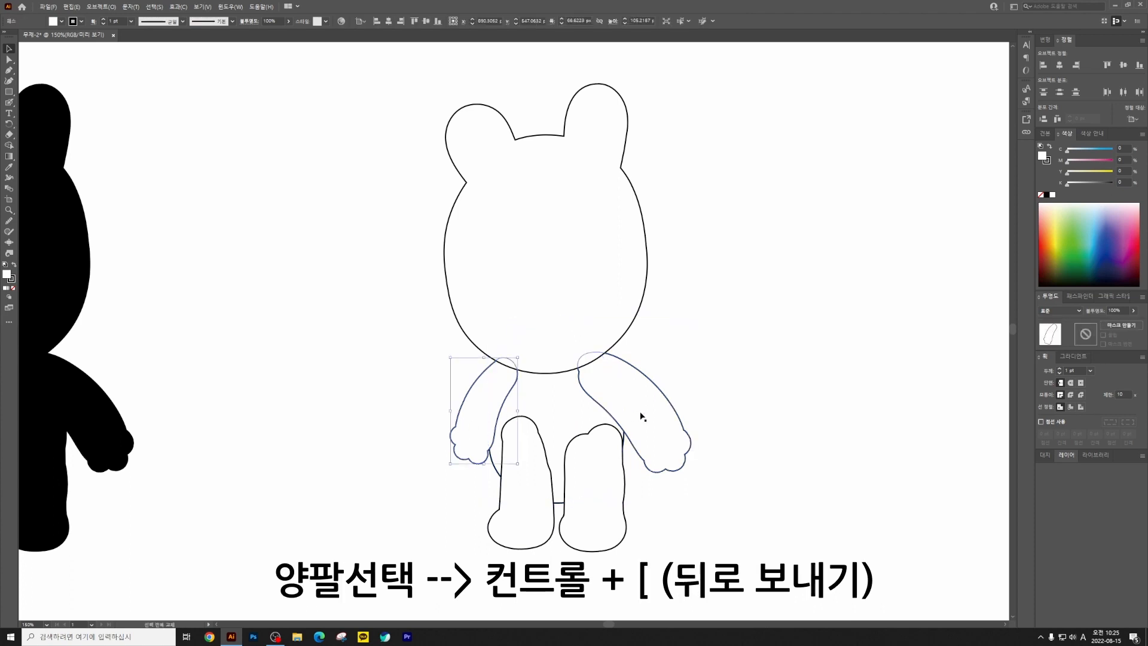
left_click(641, 413, "shift")
key("ctrl+bracketleft")
left_click(634, 471)
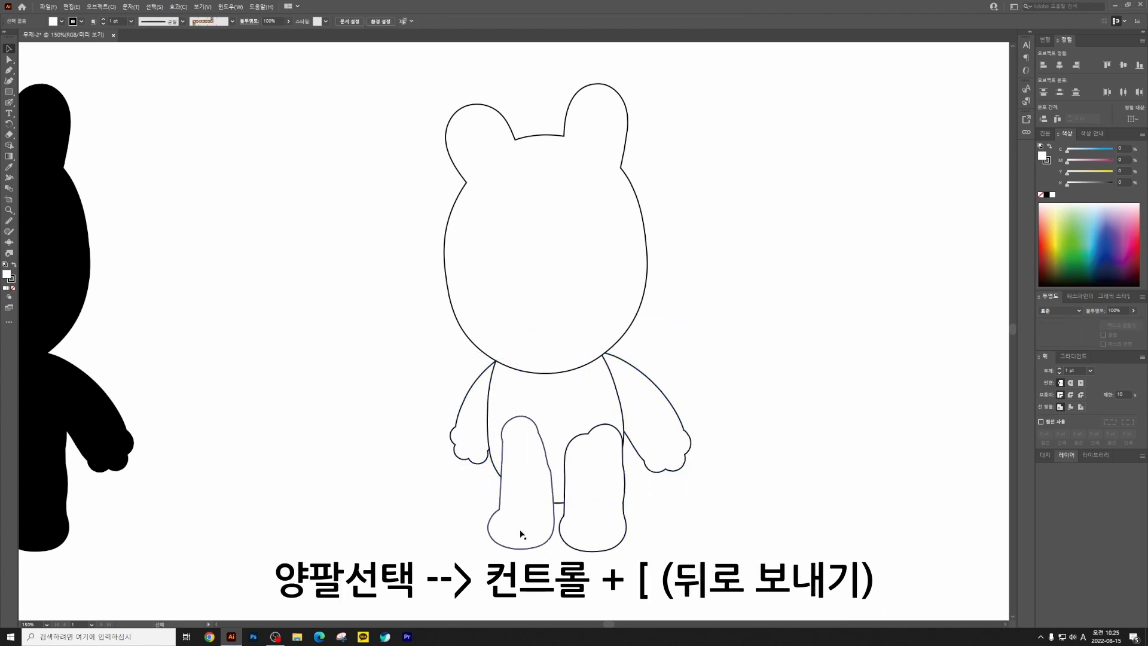
Step: Select both legs of the duplicate and send them backward behind the body
left_click(536, 526)
left_click(587, 518, "shift")
key("ctrl+bracketleft")
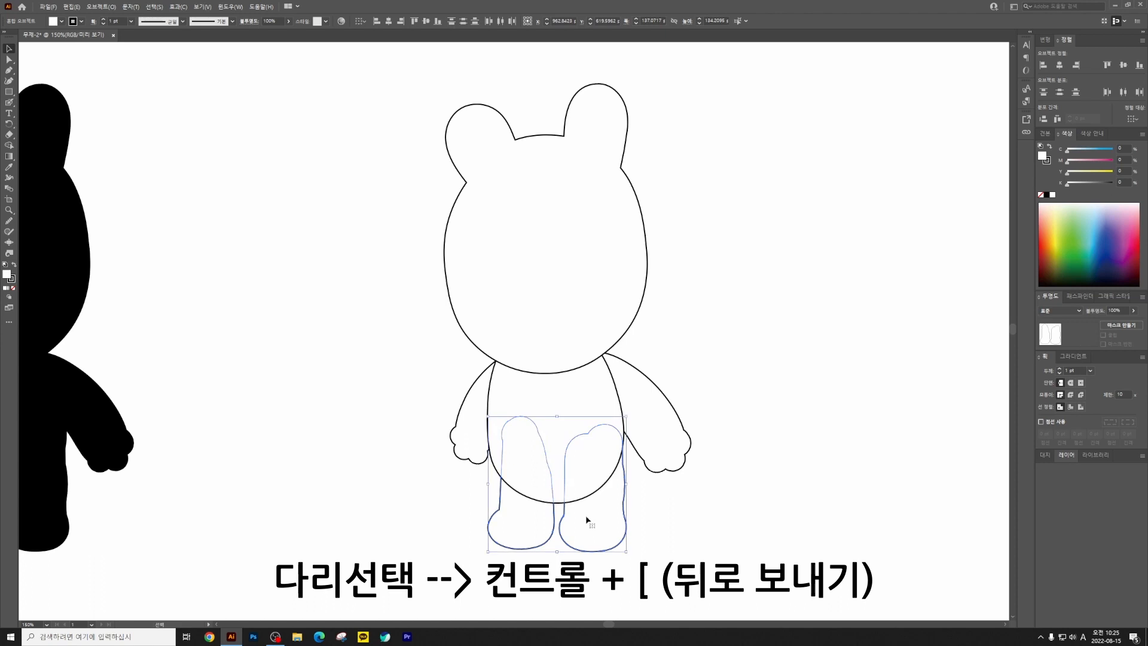
left_click(394, 366)
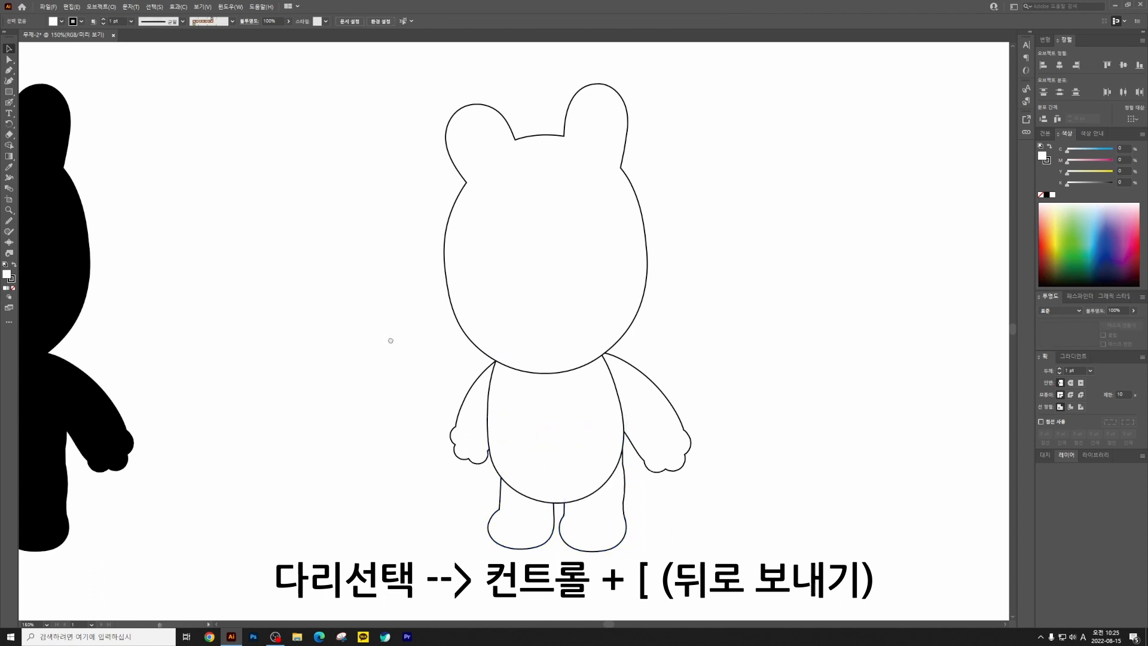
Step: Set the stroke of all parts of the line-art character to 4 pt with round caps and round joins
left_click_drag(390, 340, 400, 343)
left_click_drag(736, 535, 742, 538)
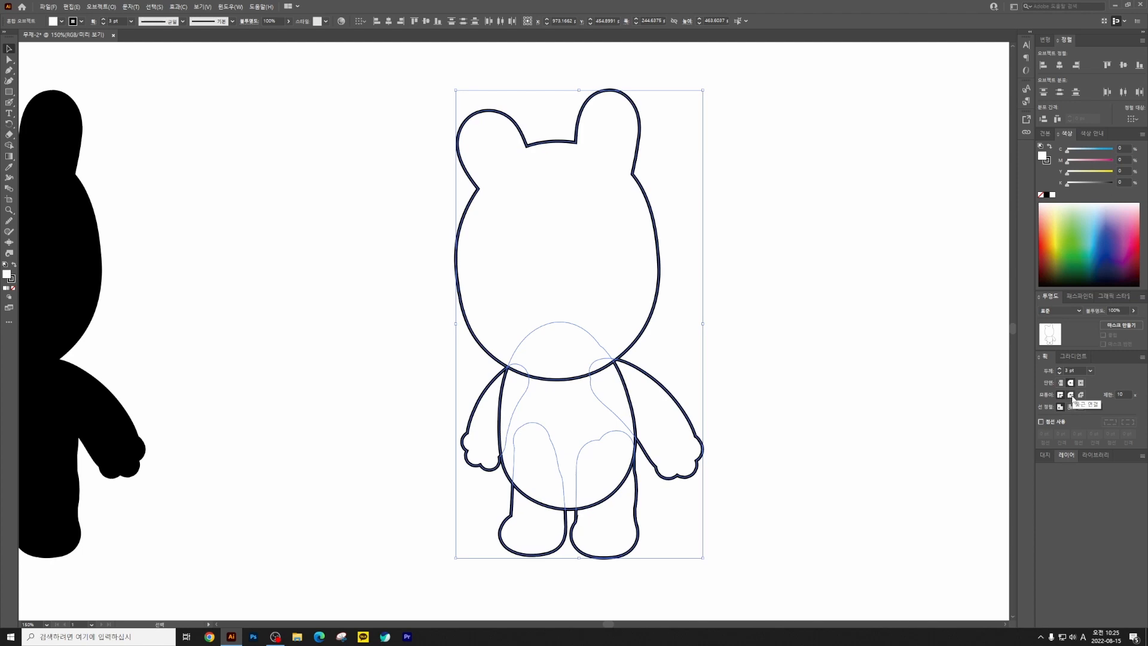
left_click(1071, 395)
left_click(1059, 369)
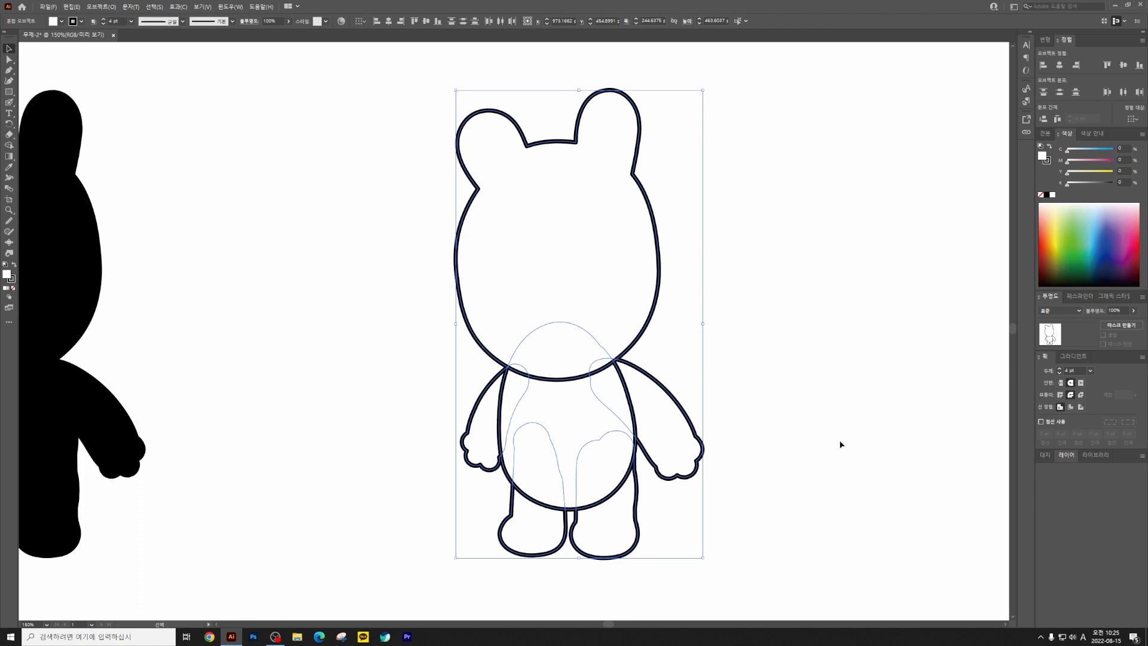
left_click(844, 458)
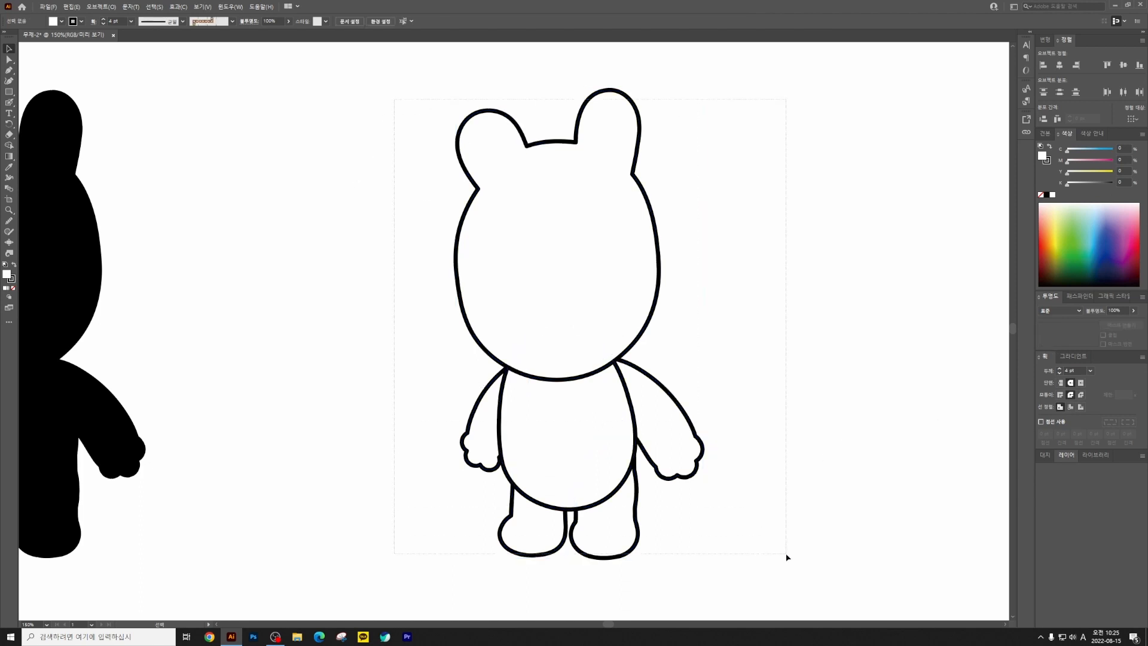
Step: Select the whole line-art character and move it closer to the black silhouette
left_click_drag(394, 99, 787, 554)
left_click_drag(635, 425, 607, 416)
left_click(776, 397)
left_click(594, 496)
left_click_drag(357, 77, 710, 586)
left_click_drag(548, 372, 440, 376)
Step: Duplicate the complete line-art character horizontally, placing the copy to its right
left_click(440, 374, "shift")
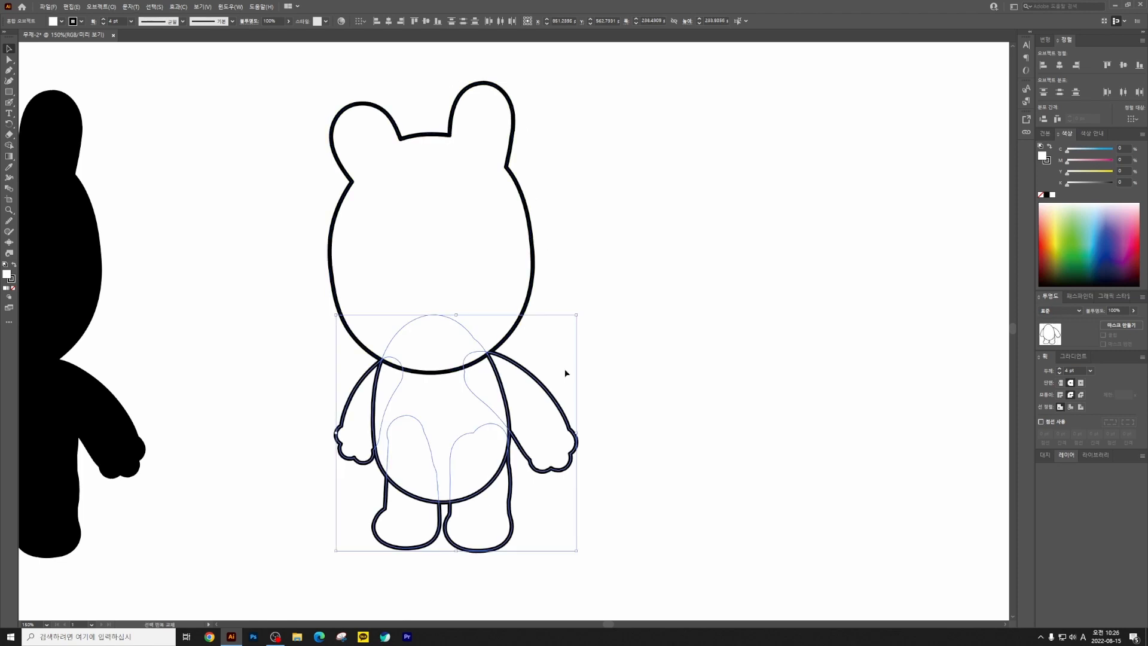
left_click(505, 342, "shift")
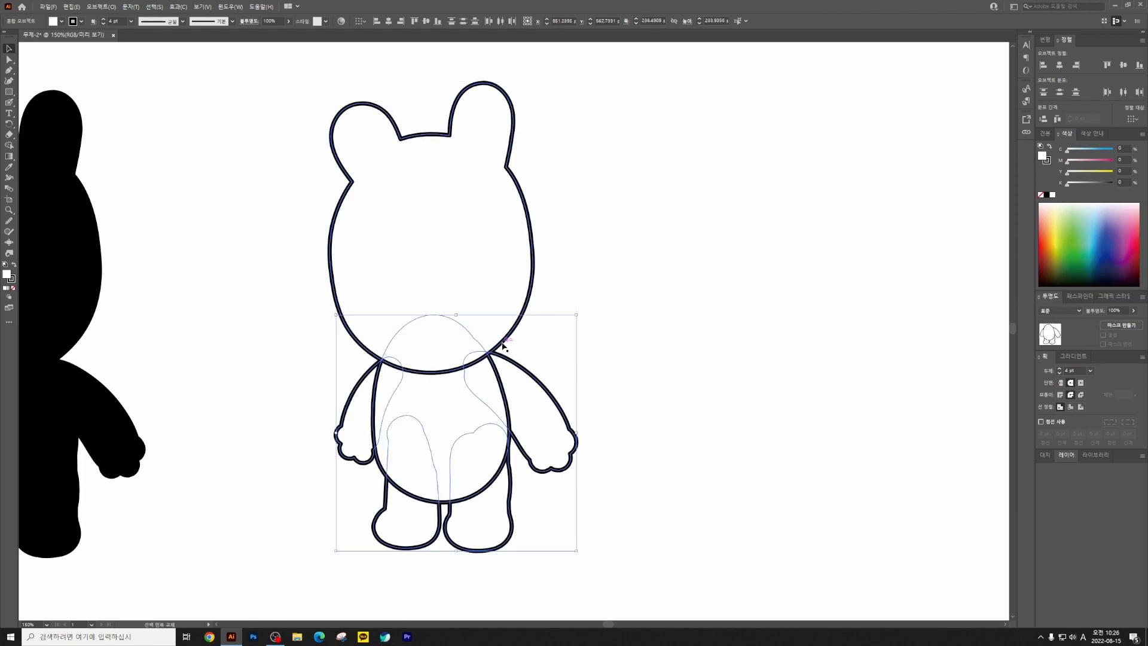
left_click_drag(503, 342, 796, 342)
left_click(933, 445)
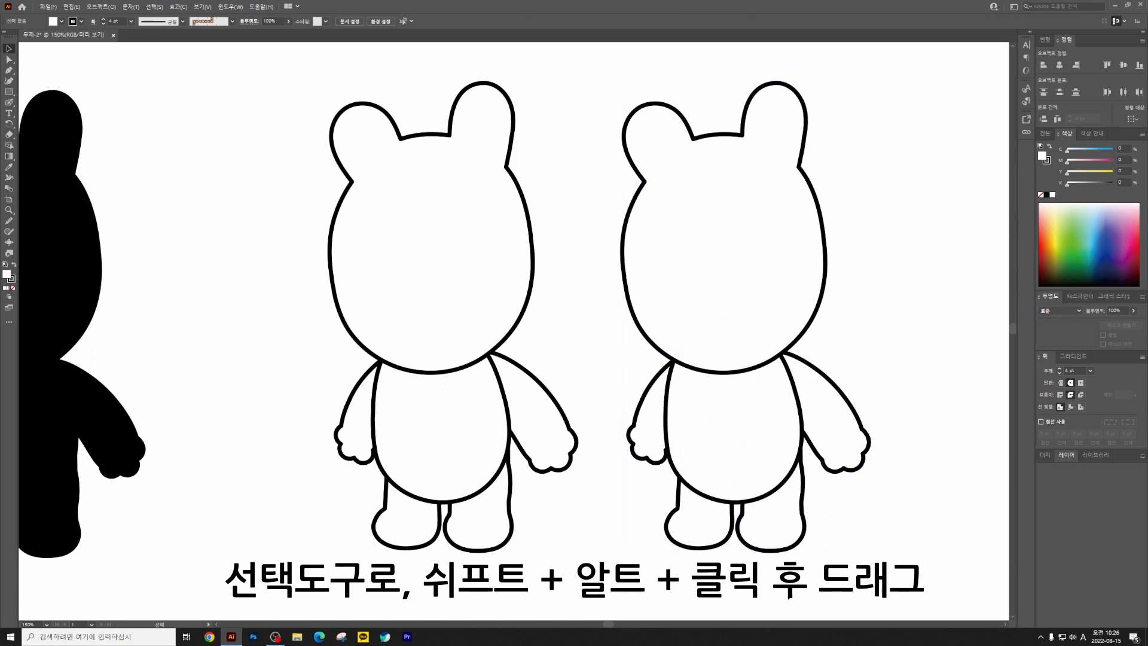
Step: Merge the body and both legs of the new copy into one shape with Pathfinder Unite
left_click_drag(697, 466, 698, 465)
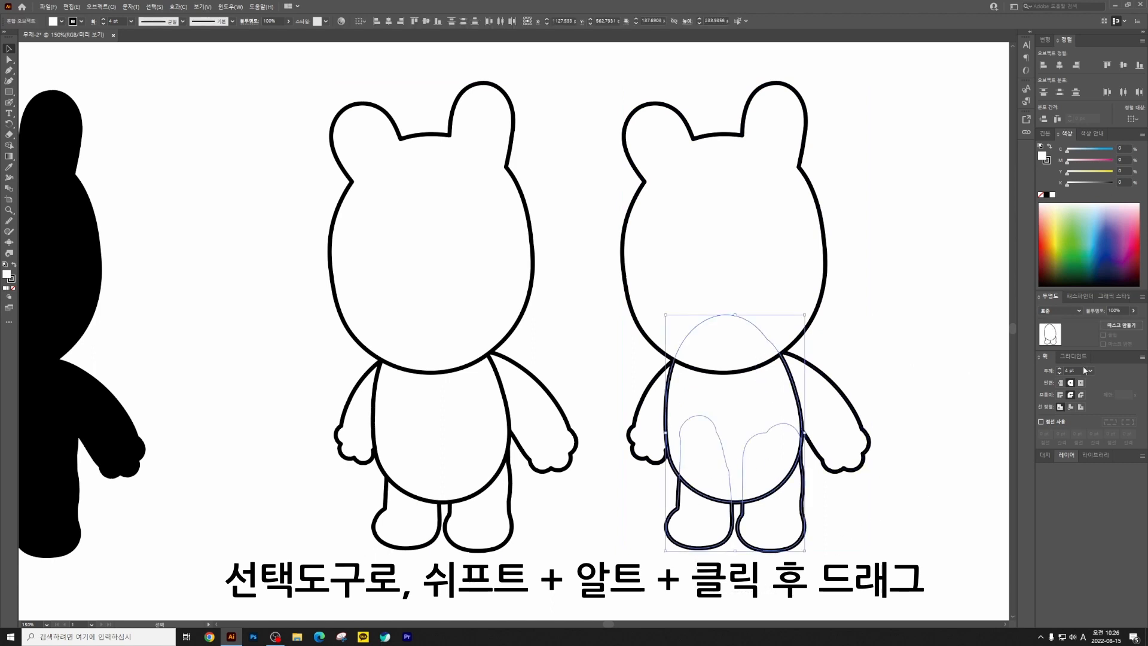
left_click_drag(790, 593, 724, 514)
left_click_drag(717, 454, 709, 489)
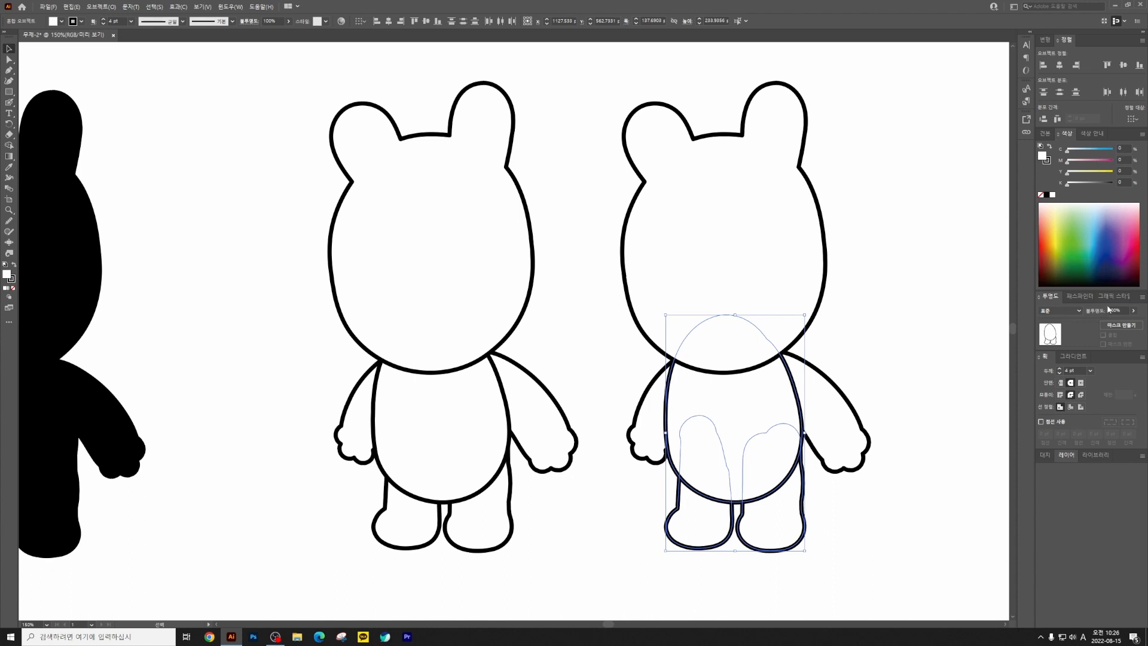
left_click(1075, 296)
left_click(1043, 321)
left_click(984, 364)
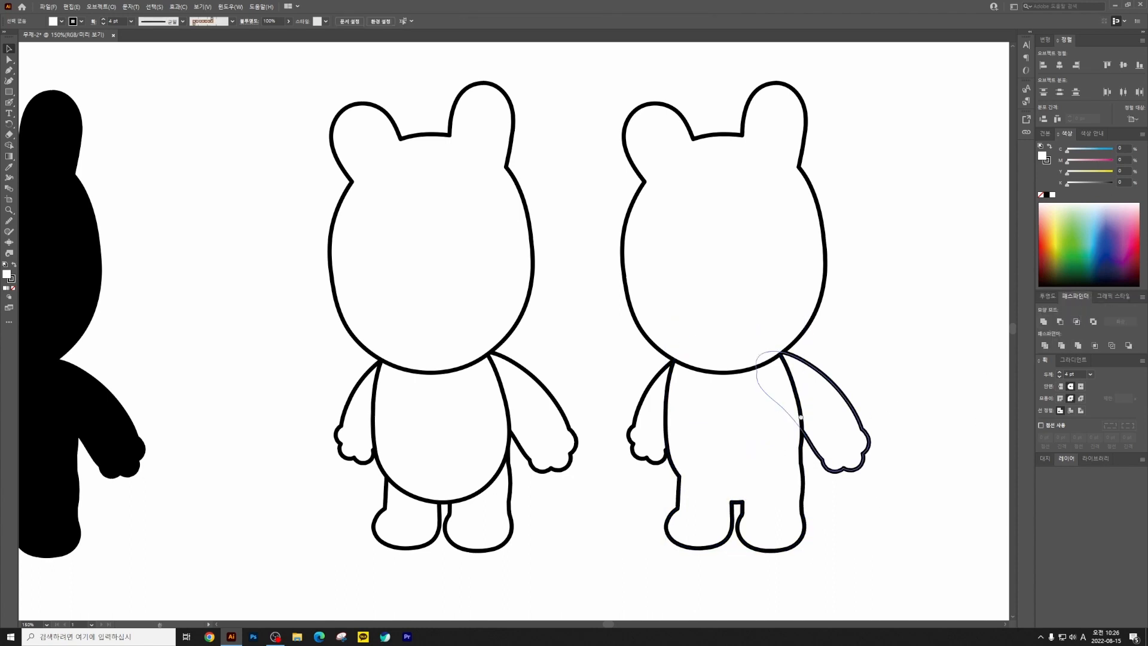
Step: Select the merged body and arms of the copy to examine which shapes remain separate
scroll(848, 456, "down", 2)
scroll(814, 547, "up", 3)
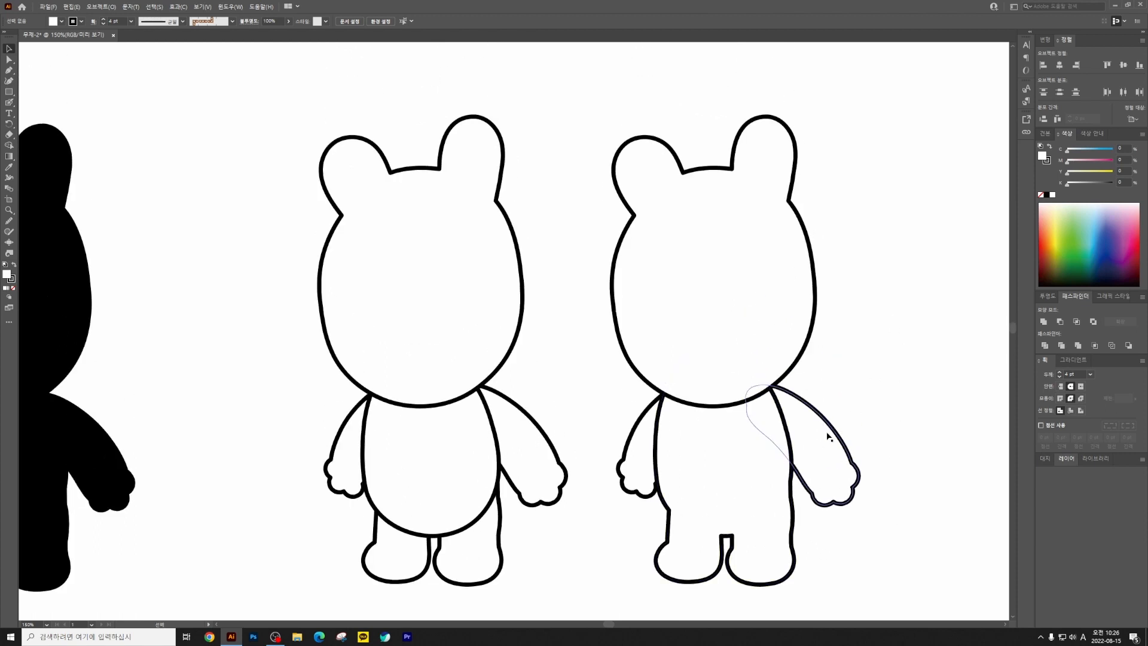
left_click(755, 351)
left_click(924, 351)
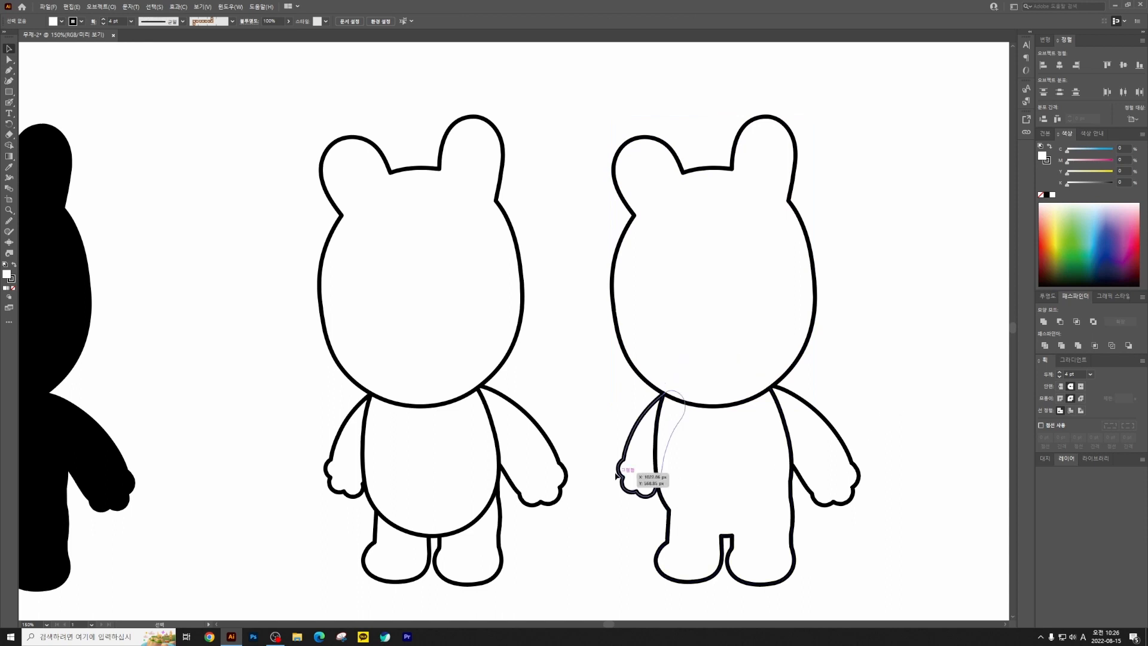
left_click(808, 489)
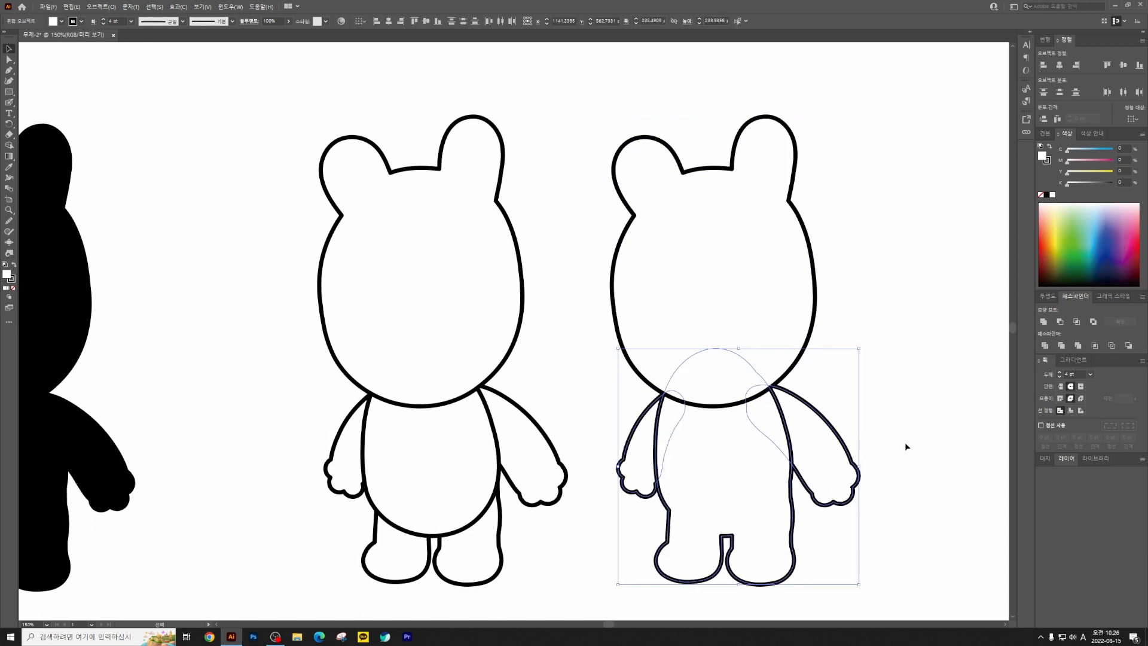
left_click(898, 338)
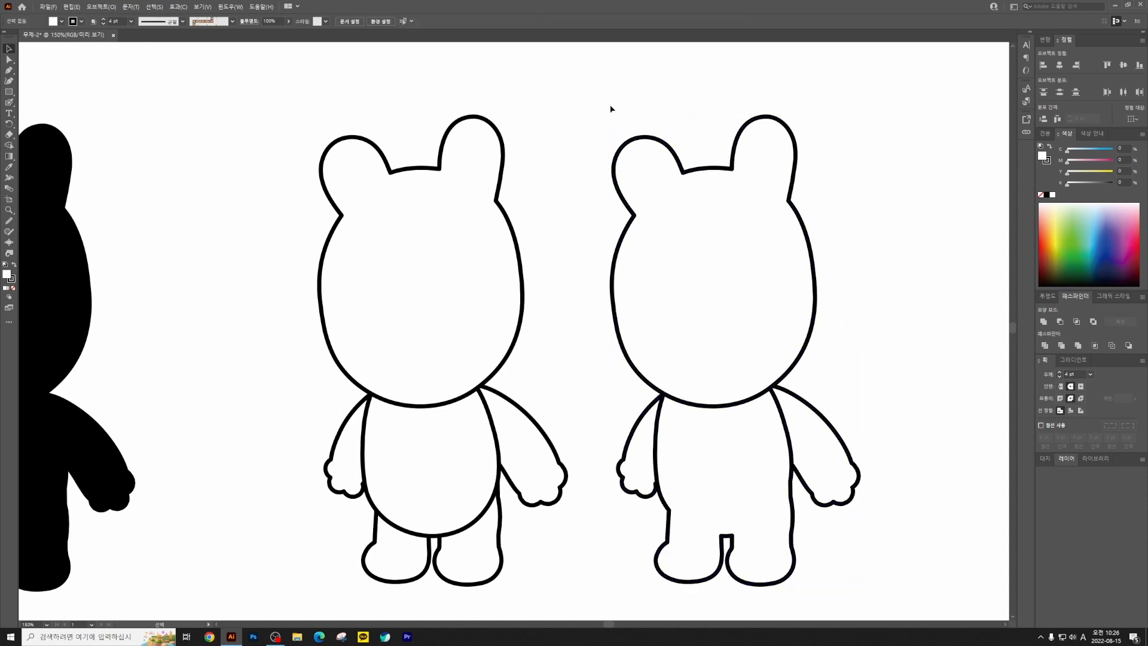
Step: Delete the copy that has the merged body and legs
left_click_drag(921, 602, 921, 602)
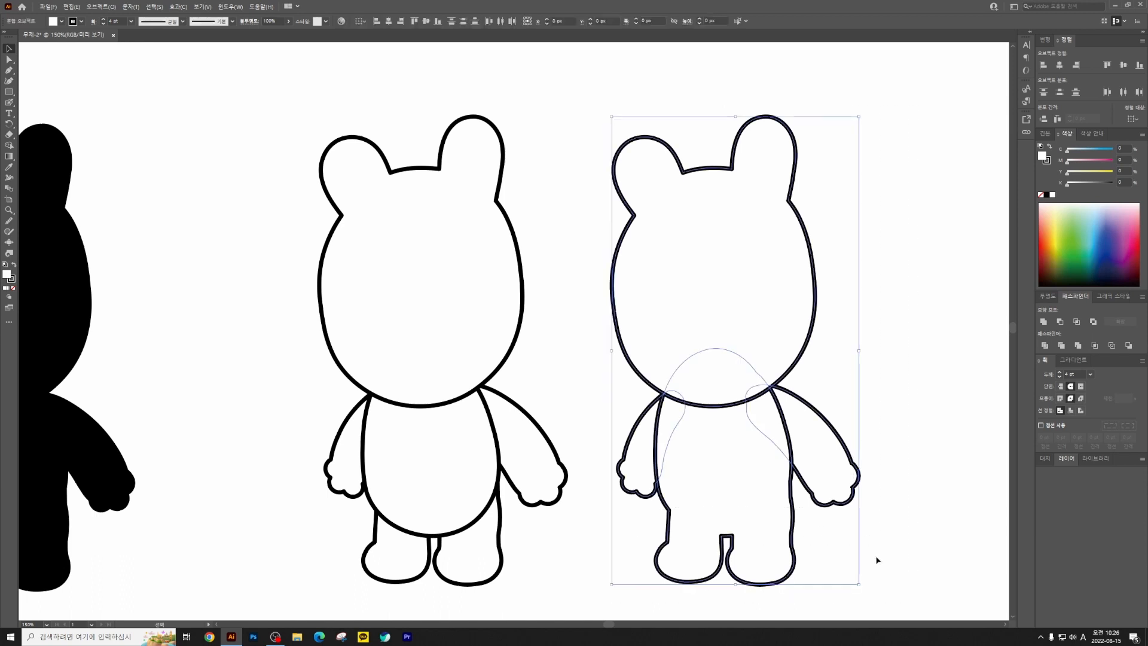
left_click_drag(381, 451, 359, 440)
left_click_drag(416, 473, 471, 488)
key("Delete")
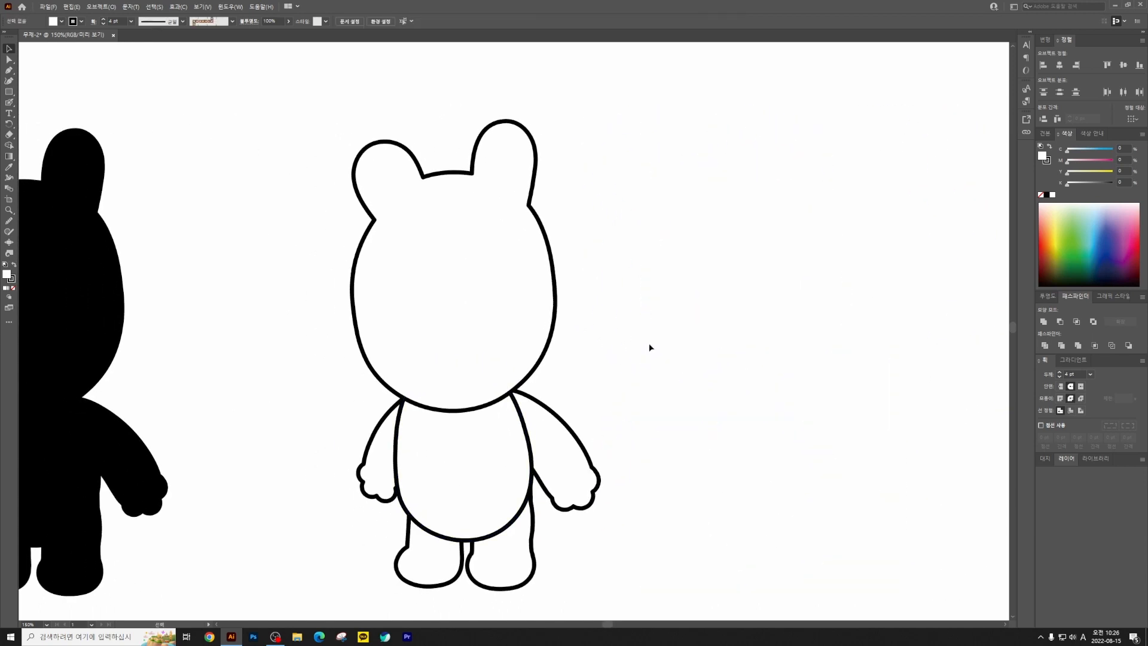
Step: Select all the artwork and lock the line-art character in place for drawing the face
left_click_drag(607, 349, 629, 326)
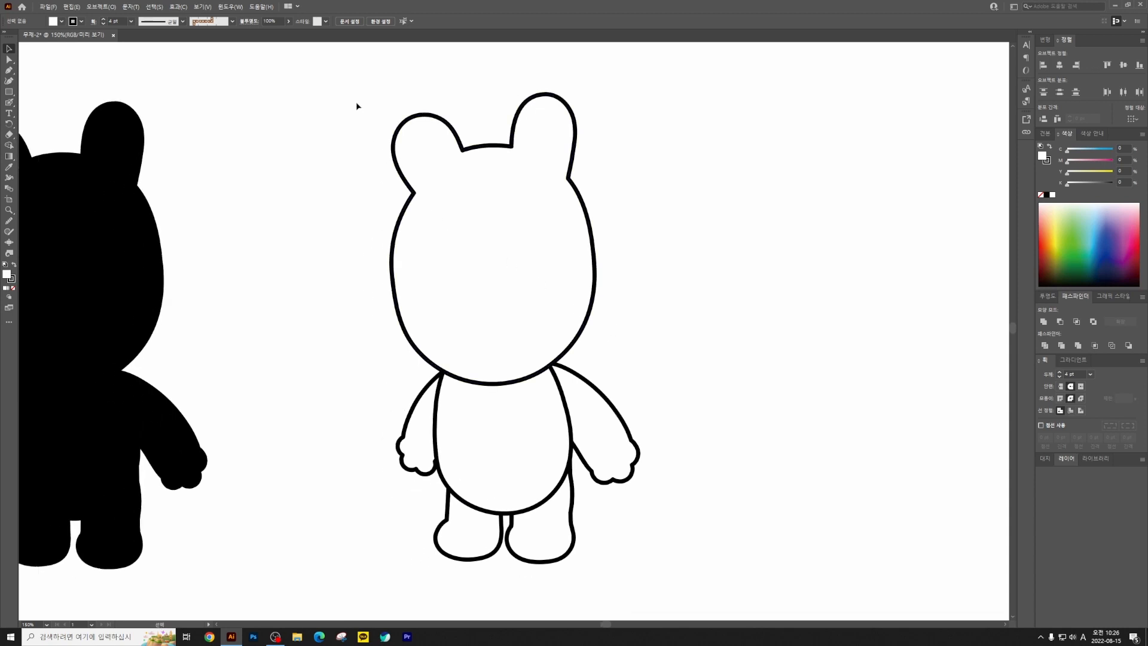
key("ctrl+a")
key("ctrl+equal")
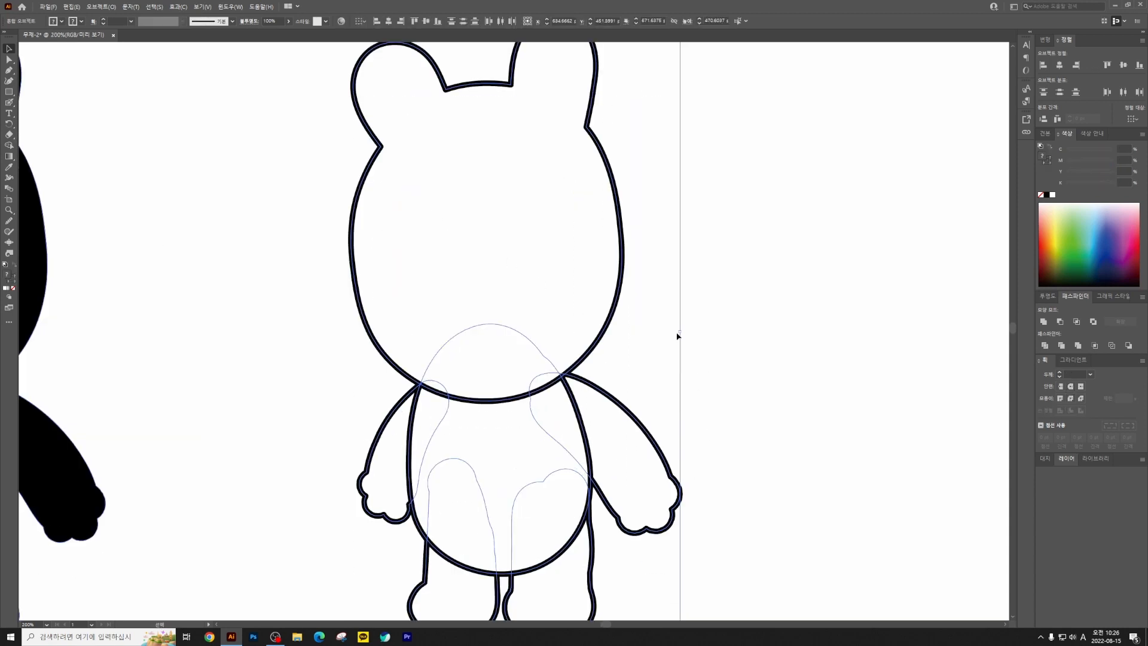
key("ctrl+2")
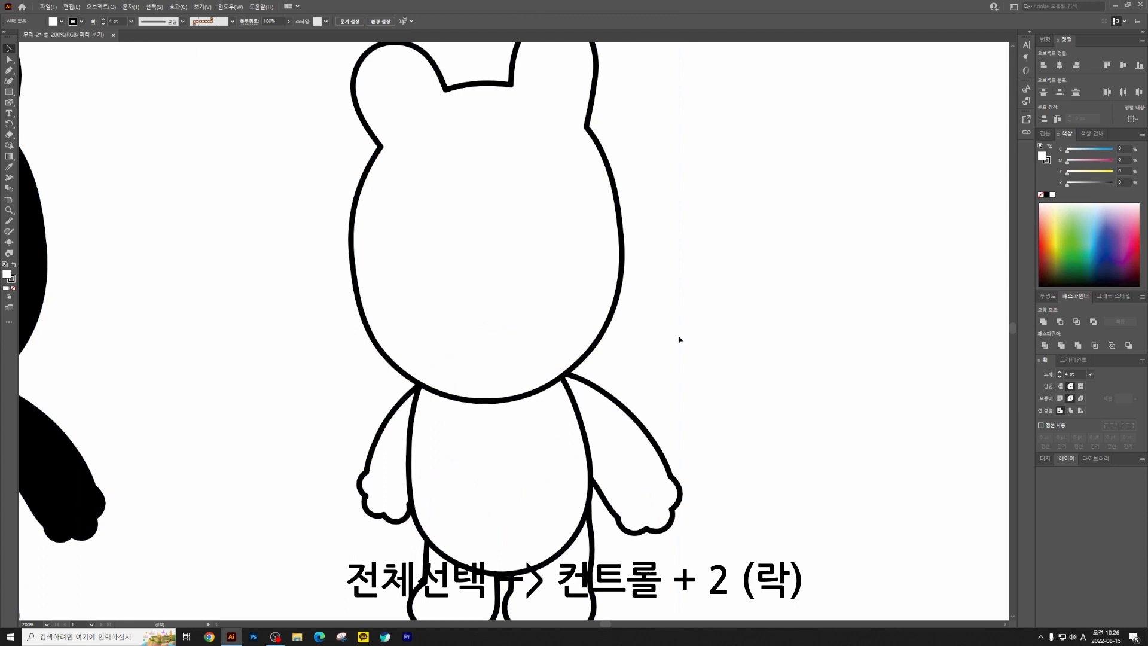
Step: Paint two large round black eyes on the head with single Blob Brush dabs
left_click(9, 102)
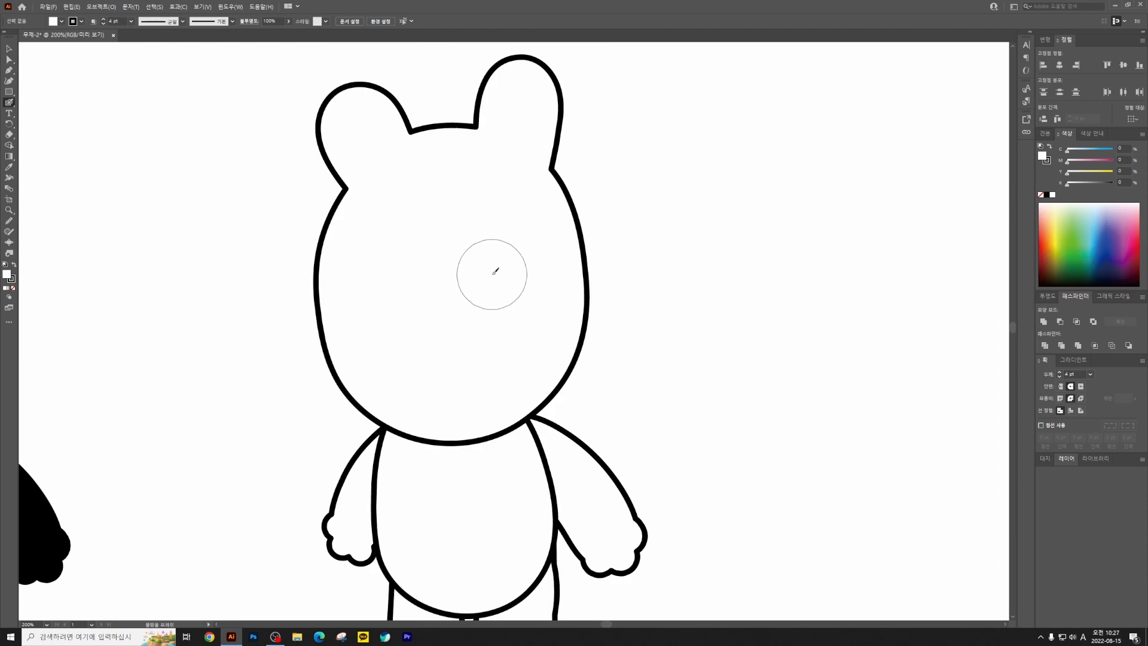
left_click(494, 270)
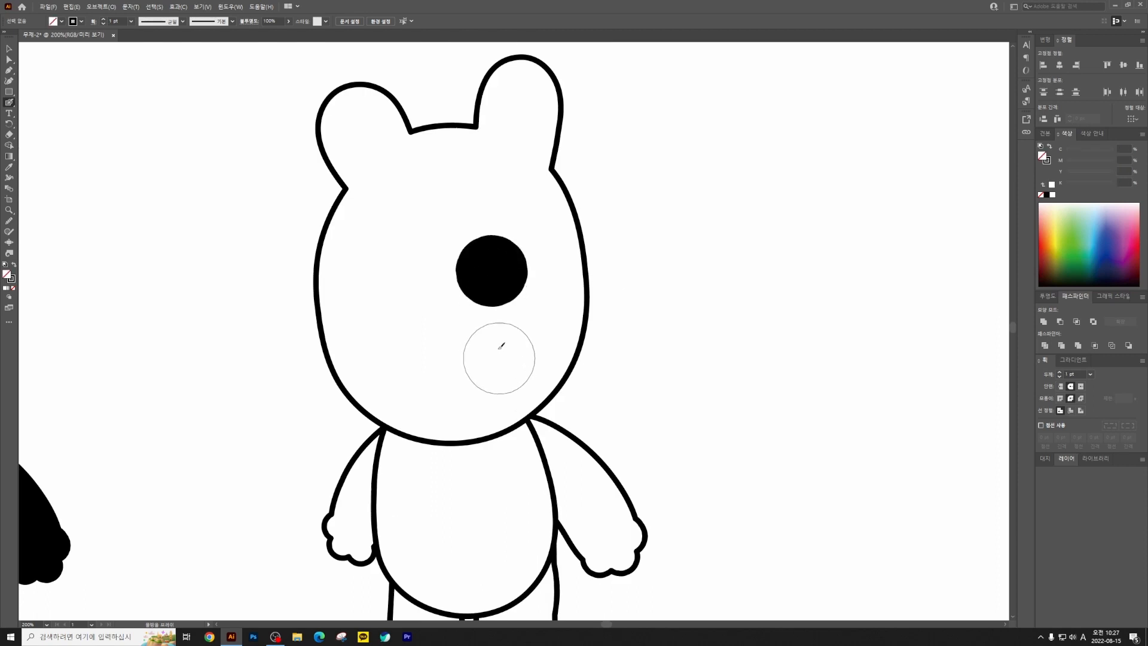
left_click(400, 275)
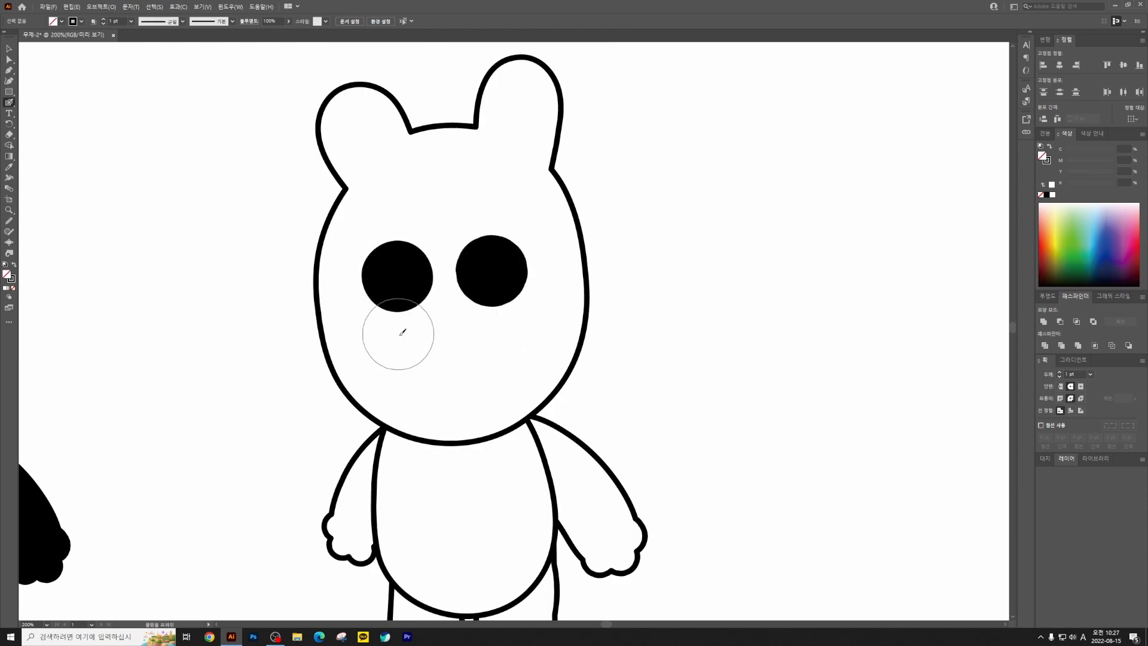
Step: Reduce the Blob Brush size and paint a small round black nose between and just below the eyes
key("bracketleft")
key("bracketleft")
key("bracketleft")
key("bracketleft")
key("bracketleft")
left_click(447, 309)
Step: Shrink the brush further, then select the eyes and nose and lock them
key("bracketleft")
key("bracketleft")
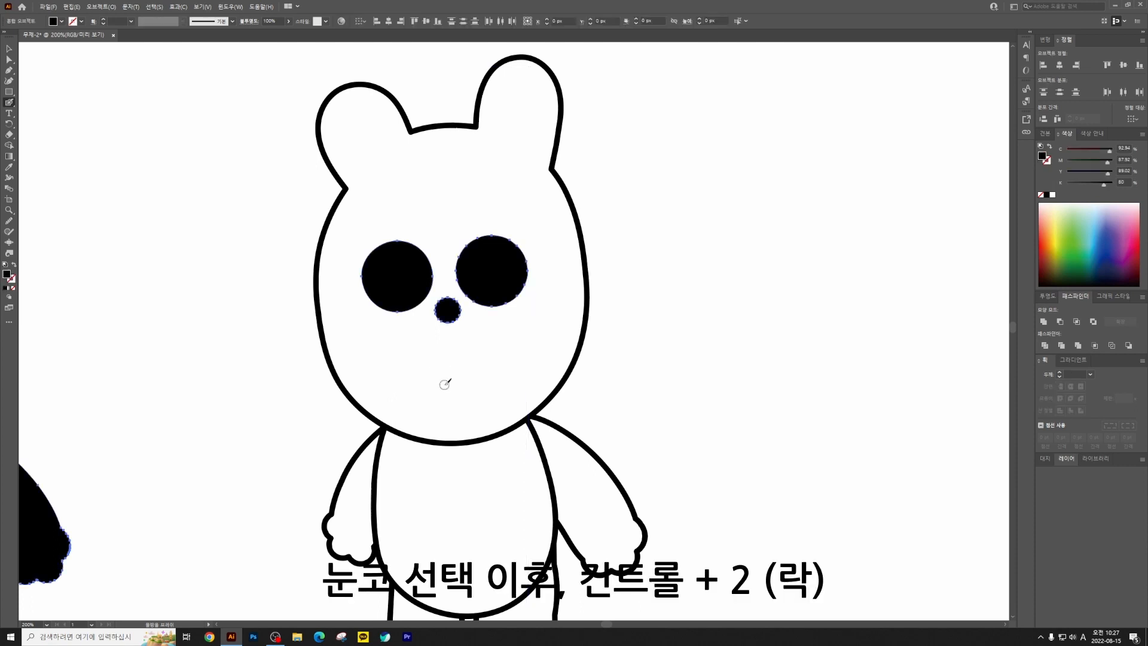
key("ctrl+a")
key("ctrl+2")
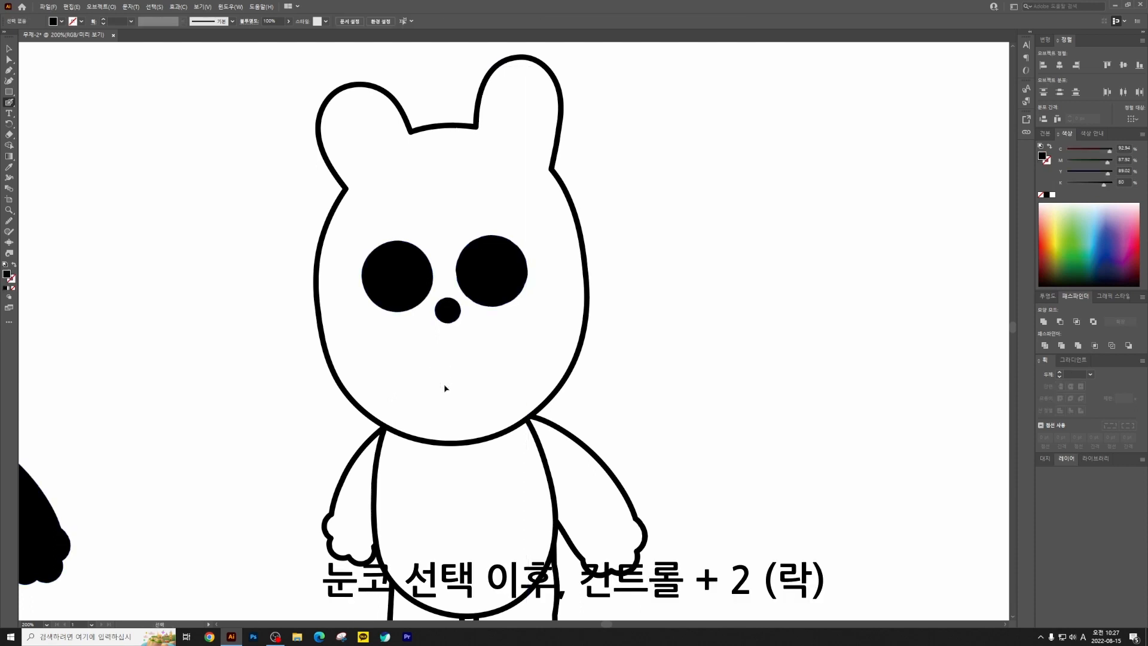
Step: Paint a wide open smiling mouth in dark red below the nose with the Blob Brush and smooth its edges
key("ctrl+equal")
key("ctrl+equal")
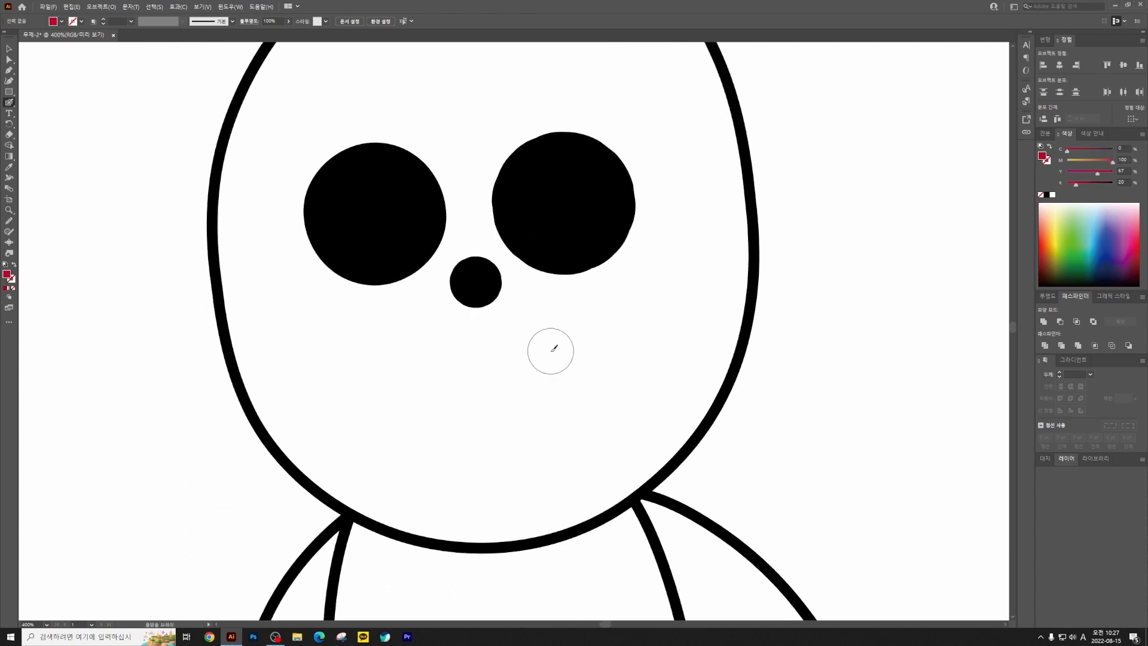
mouse_move(551, 351)
left_mouse_down()
mouse_move(419, 354)
mouse_move(412, 384)
mouse_move(486, 428)
mouse_move(529, 401)
mouse_move(544, 363)
mouse_move(551, 371)
mouse_move(544, 402)
mouse_move(510, 415)
mouse_move(449, 409)
mouse_move(459, 402)
left_mouse_up()
mouse_move(533, 353)
left_mouse_down()
mouse_move(548, 341)
mouse_move(557, 380)
mouse_move(523, 425)
mouse_move(474, 430)
mouse_move(451, 390)
mouse_move(536, 358)
left_mouse_up()
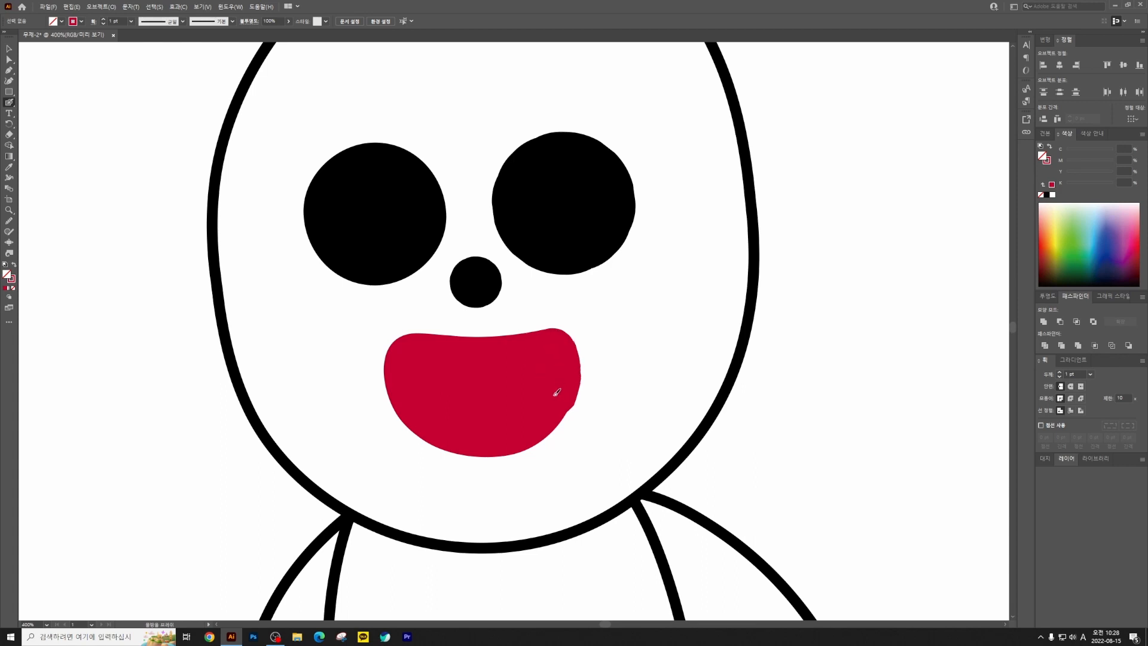
mouse_move(557, 392)
left_mouse_down()
mouse_move(497, 436)
mouse_move(457, 431)
mouse_move(416, 405)
mouse_move(389, 368)
mouse_move(407, 355)
left_mouse_up()
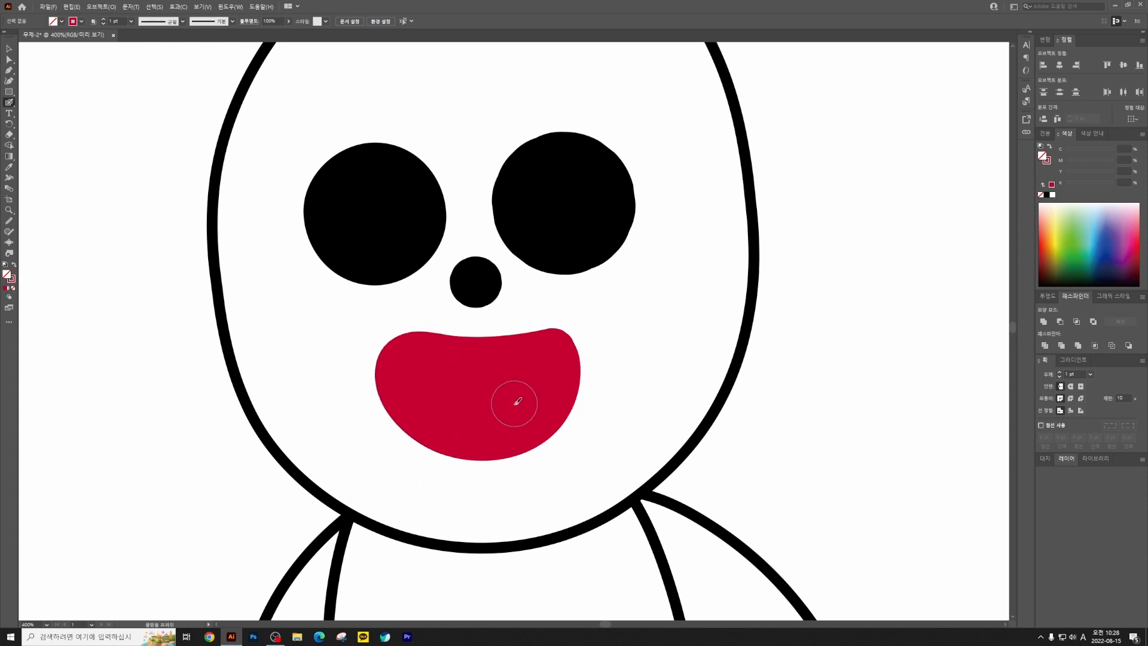
Step: Select the red mouth shape and lock it
key("ctrl+minus")
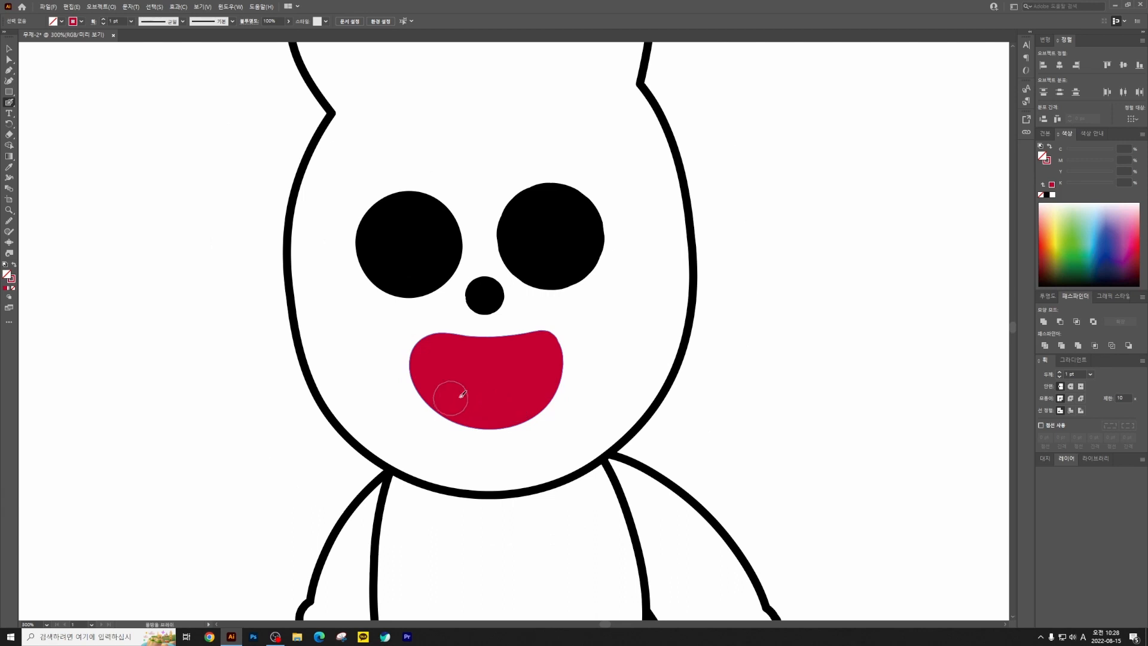
key("a")
left_click(487, 374)
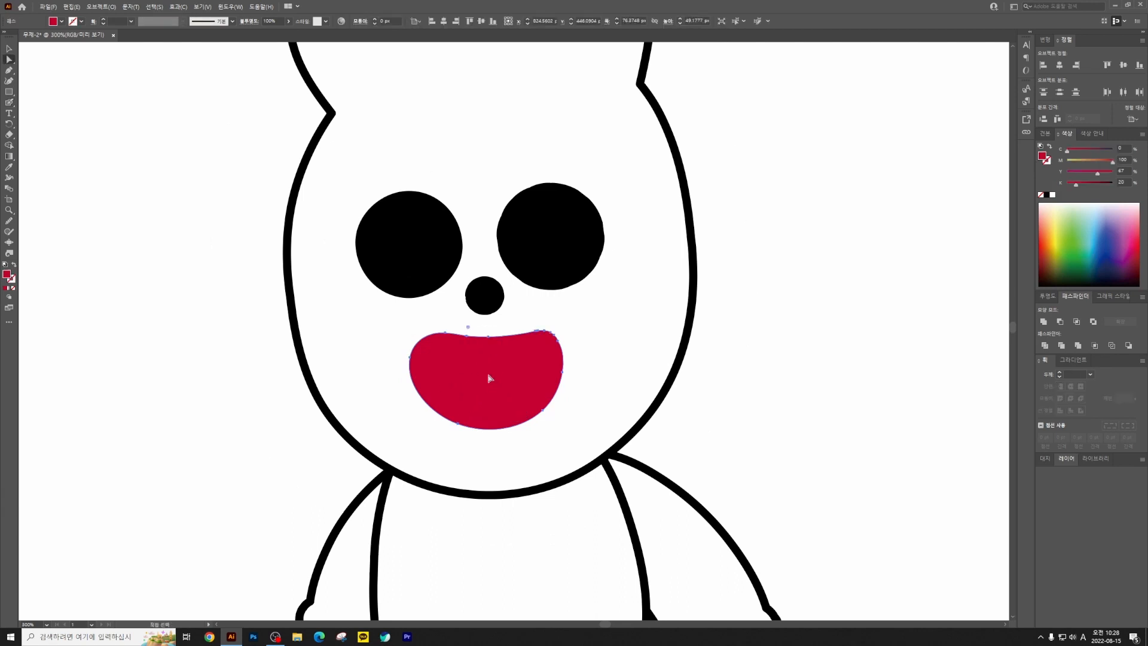
key("v")
key("ctrl+2")
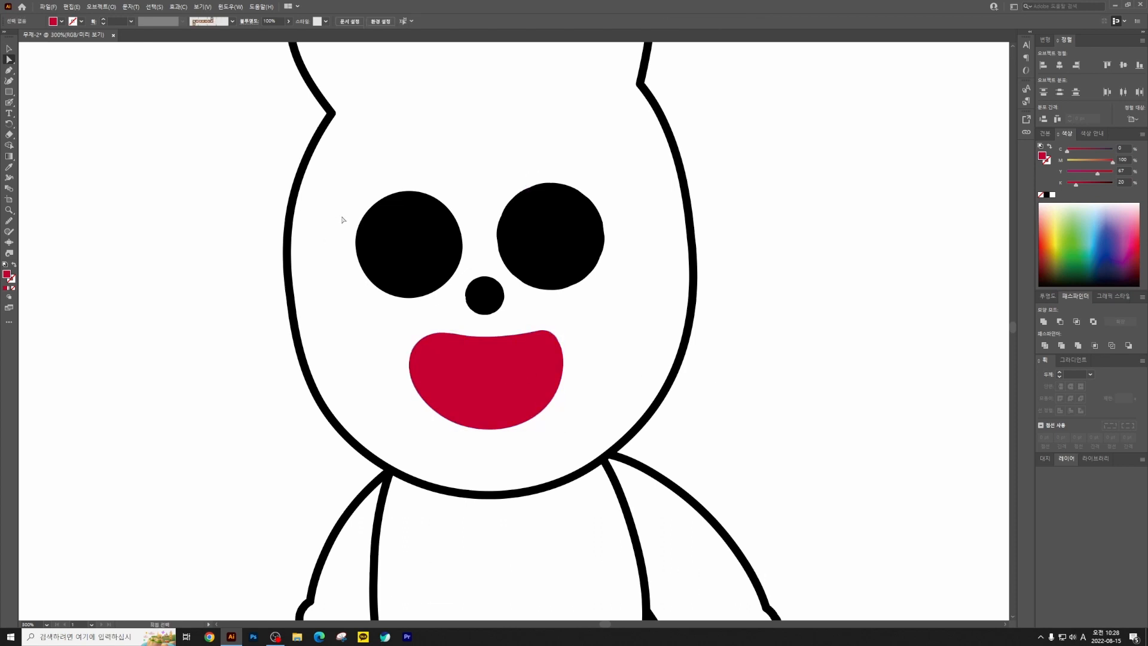
Step: Paint a white circle in the centre of each black eye with the Blob Brush
left_click(11, 103)
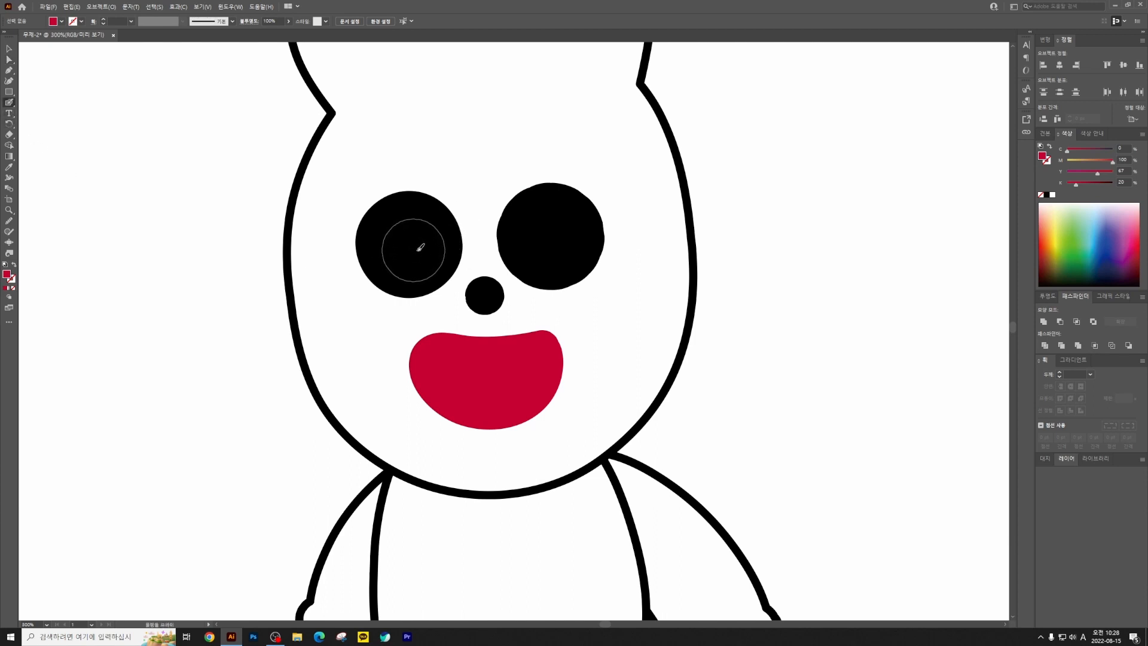
left_click(1053, 195)
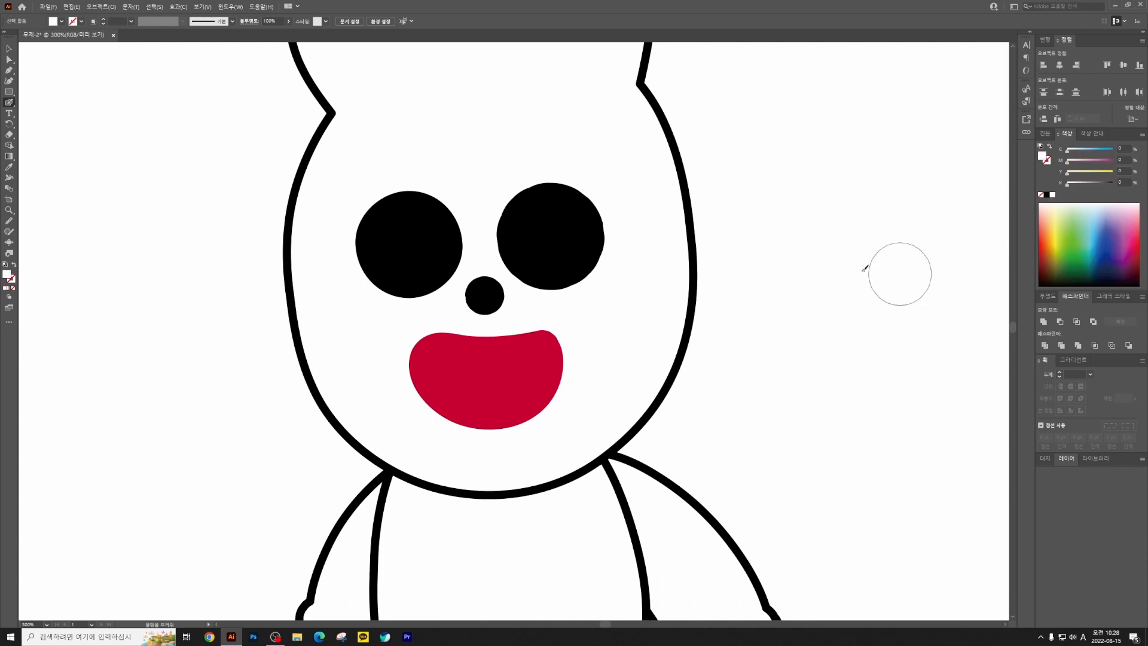
left_click_drag(397, 243, 412, 241)
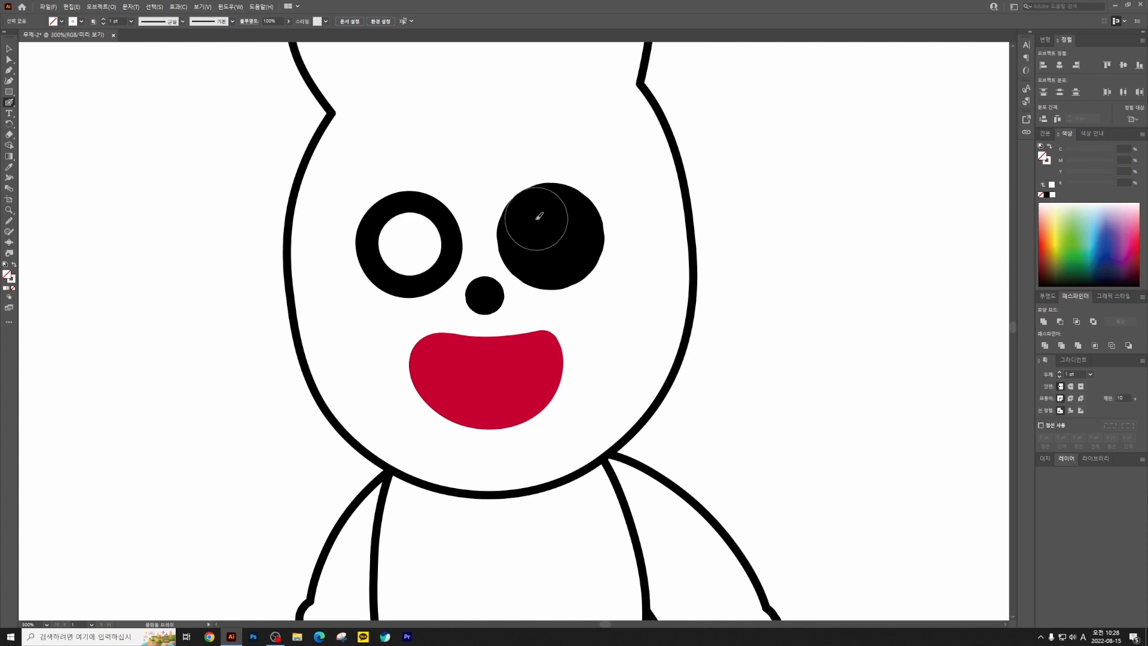
left_click_drag(536, 212, 558, 243)
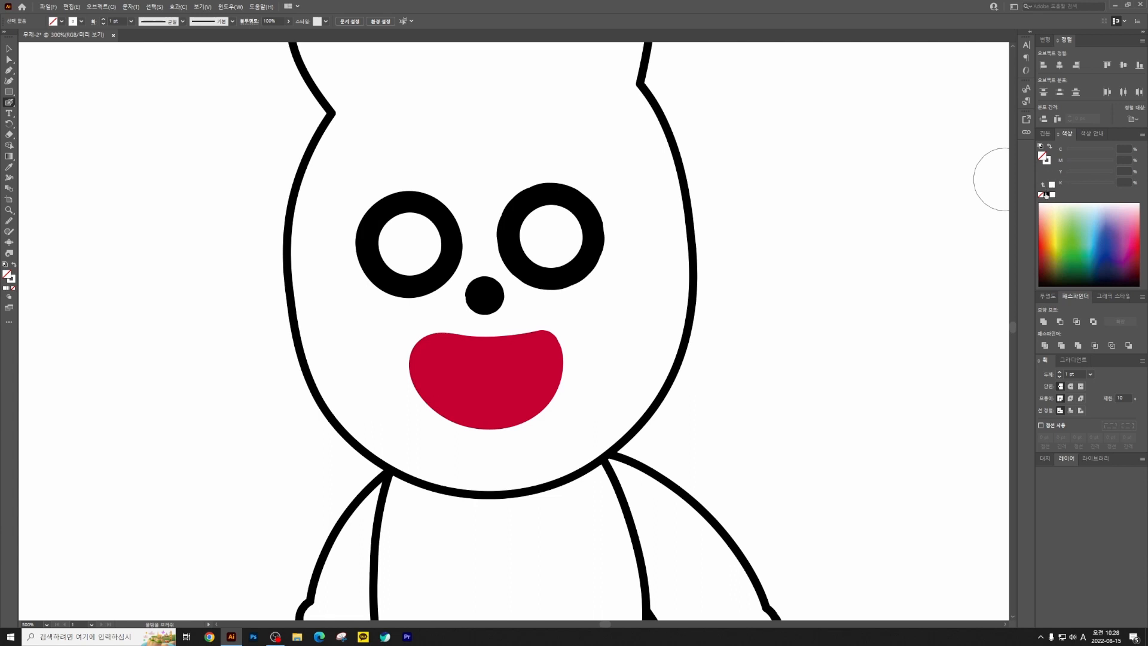
Step: Paint a smaller black pupil inside the white circle of each eye with the Blob Brush
key("d")
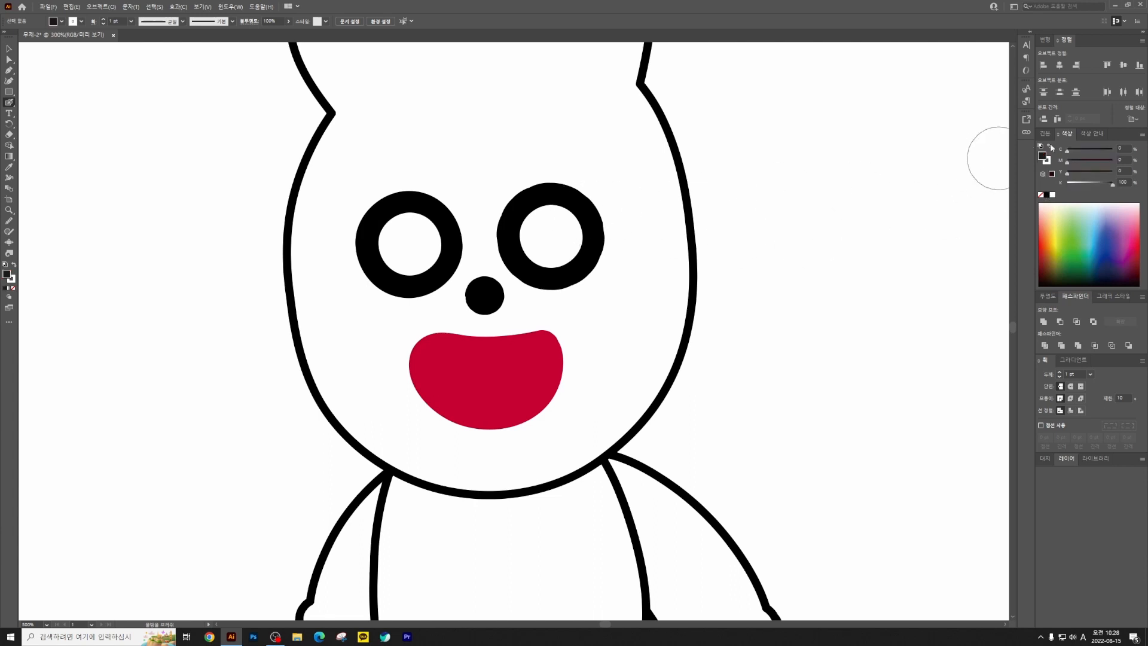
left_click(551, 237)
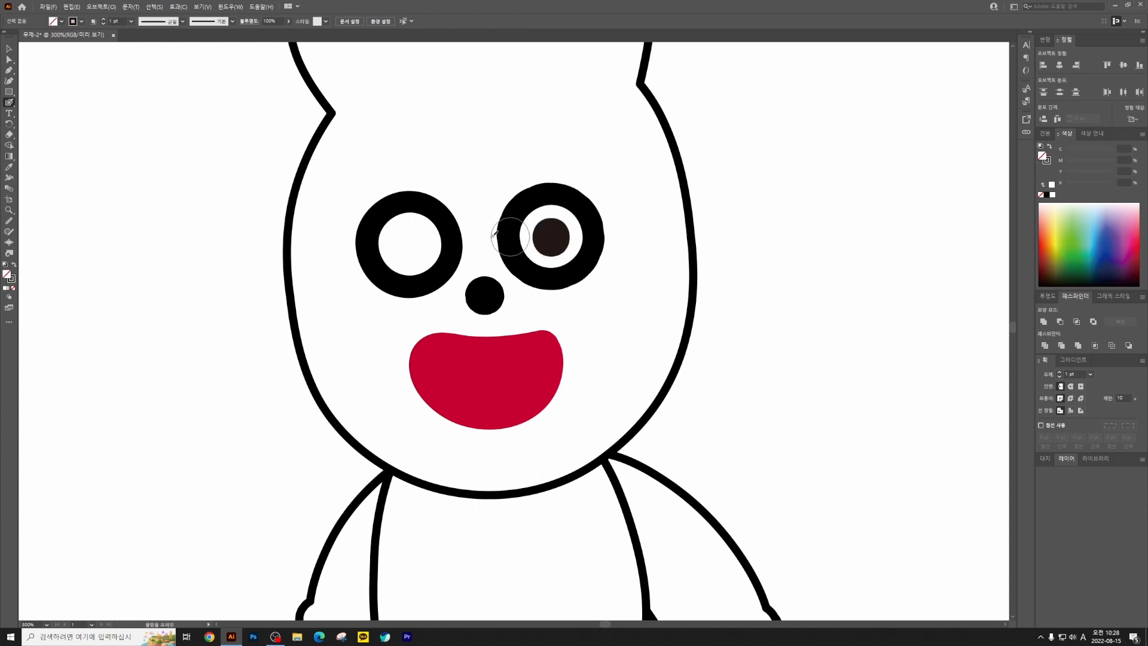
left_click(410, 243)
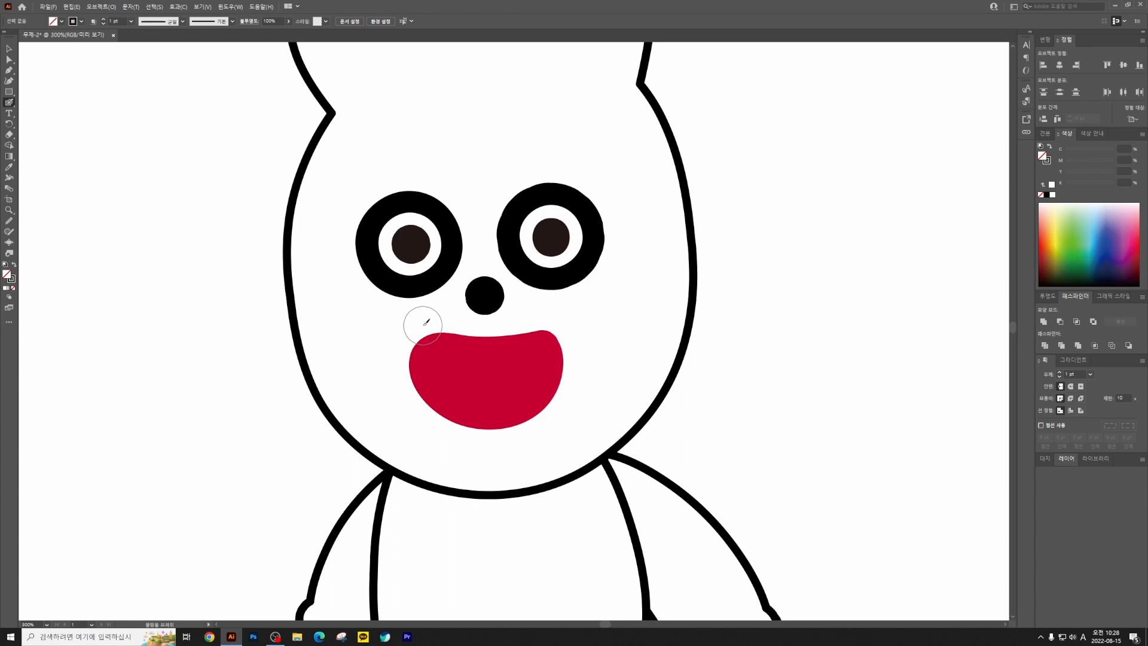
key("ctrl+minus")
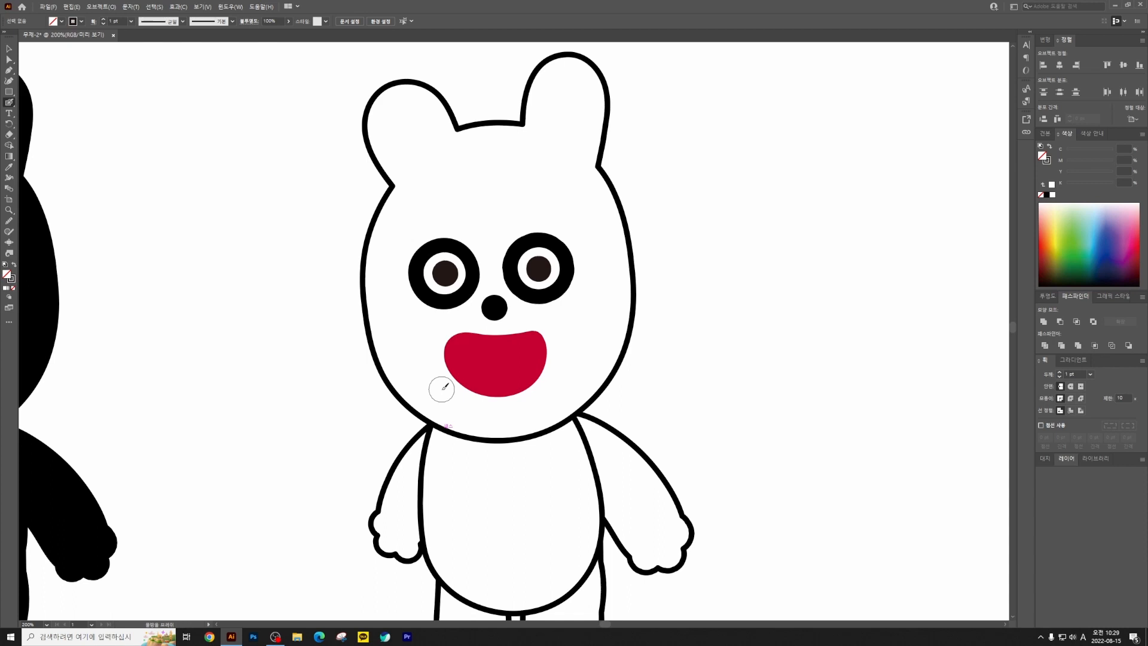
key("ctrl+plus")
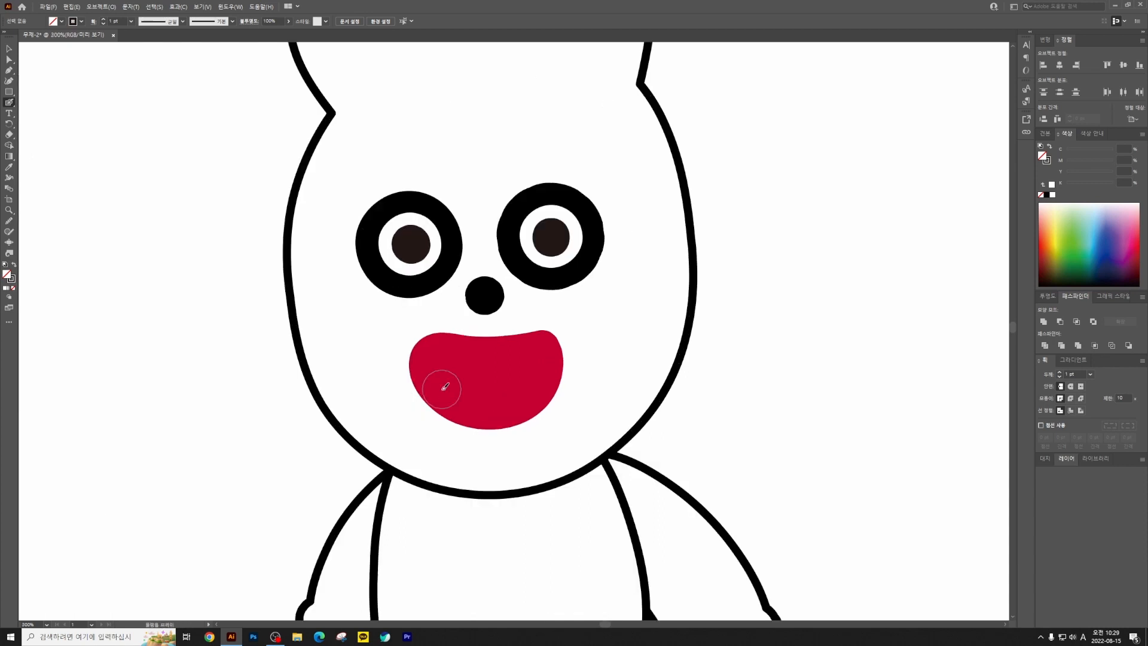
Step: Unlock all locked artwork, select everything on the artboard, and clear the selection
key("v")
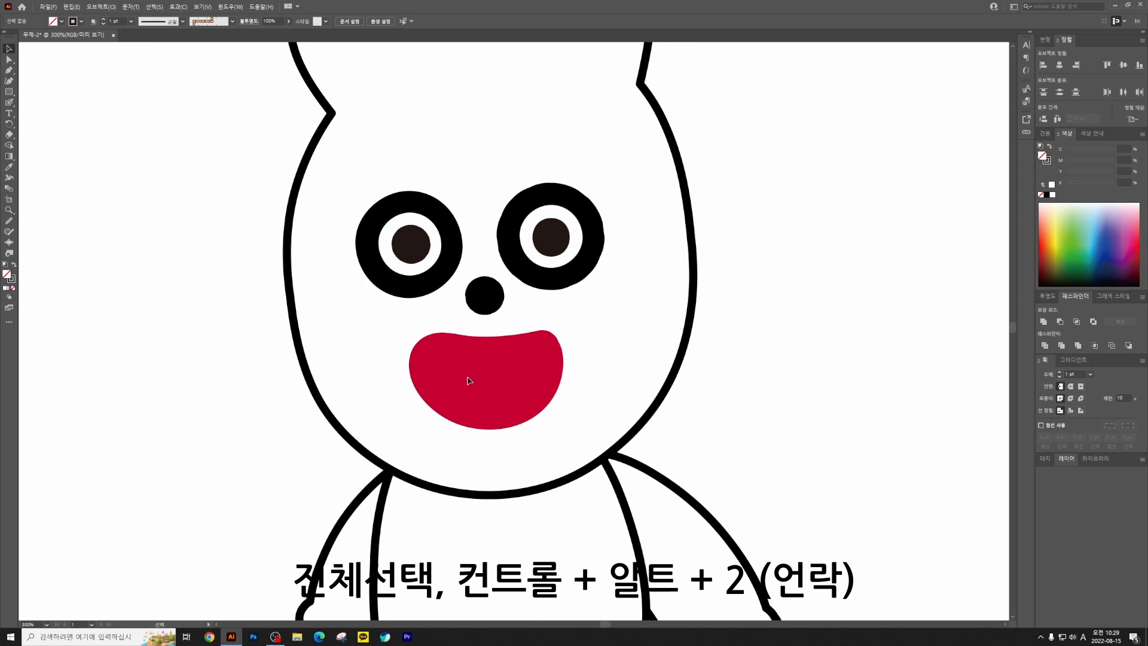
key("ctrl+alt+2")
key("ctrl+a")
key("ctrl+minus")
key("ctrl+minus")
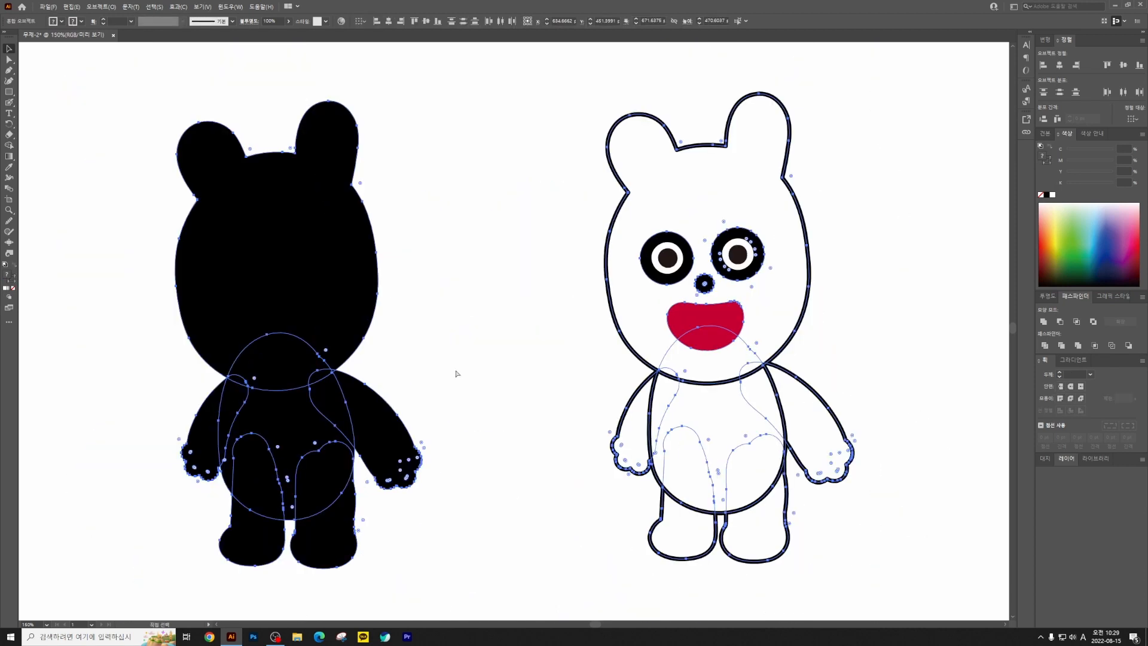
key("a")
left_click(733, 289)
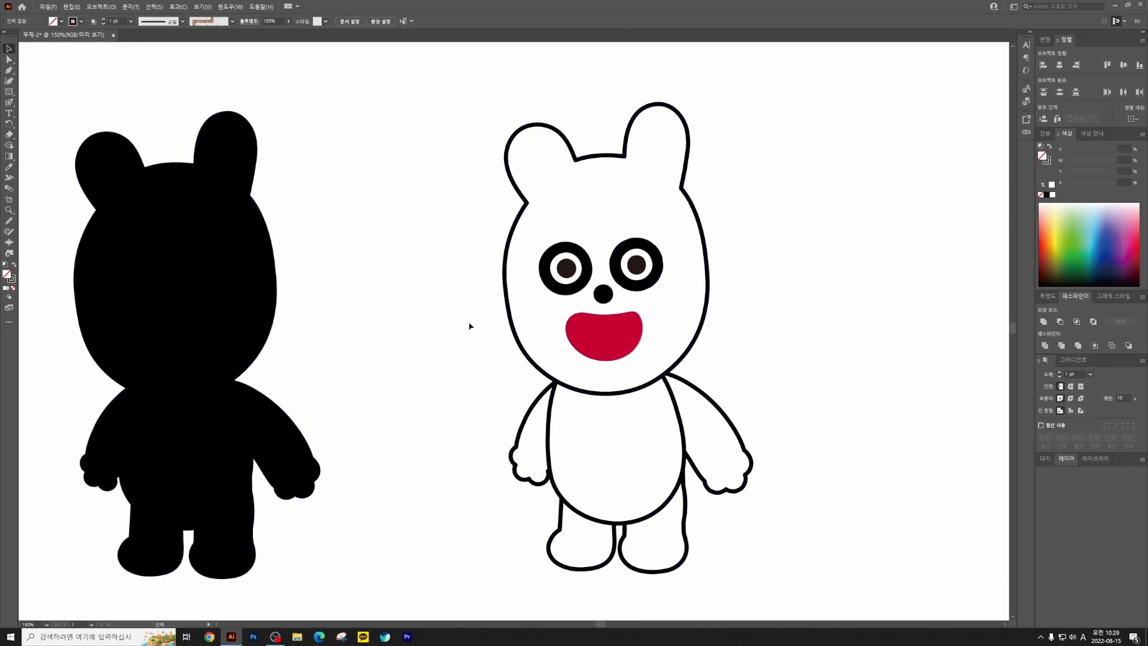
Step: Check that the outlined character's mouth, body, arm and leg can each be selected separately
left_click(608, 334)
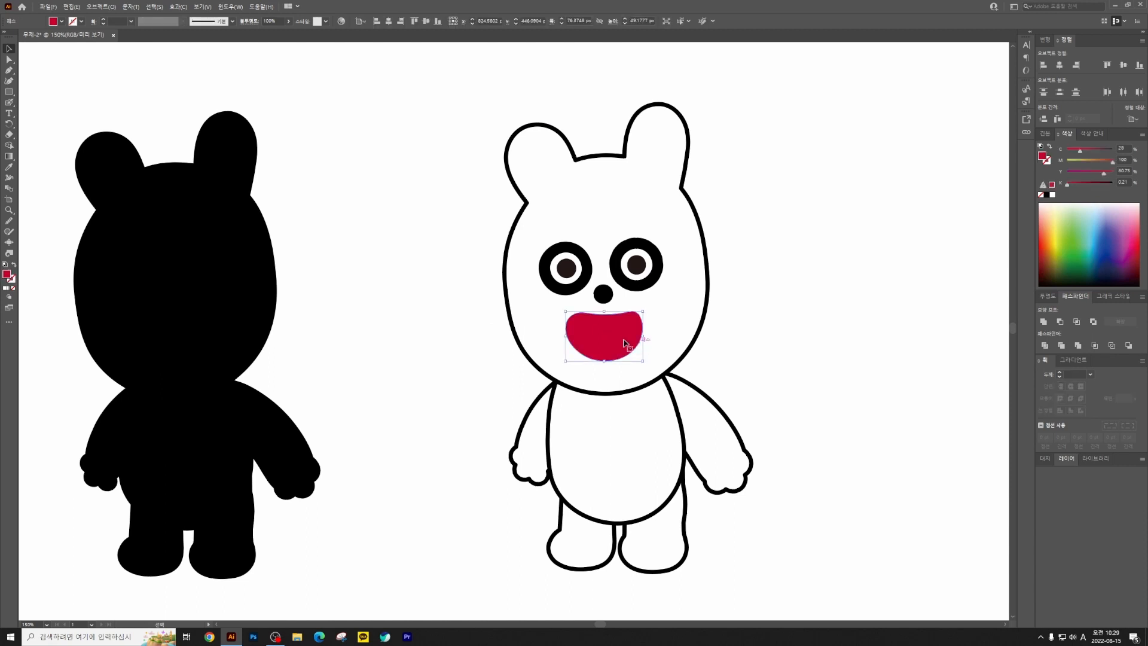
left_click(660, 309)
left_click(641, 454)
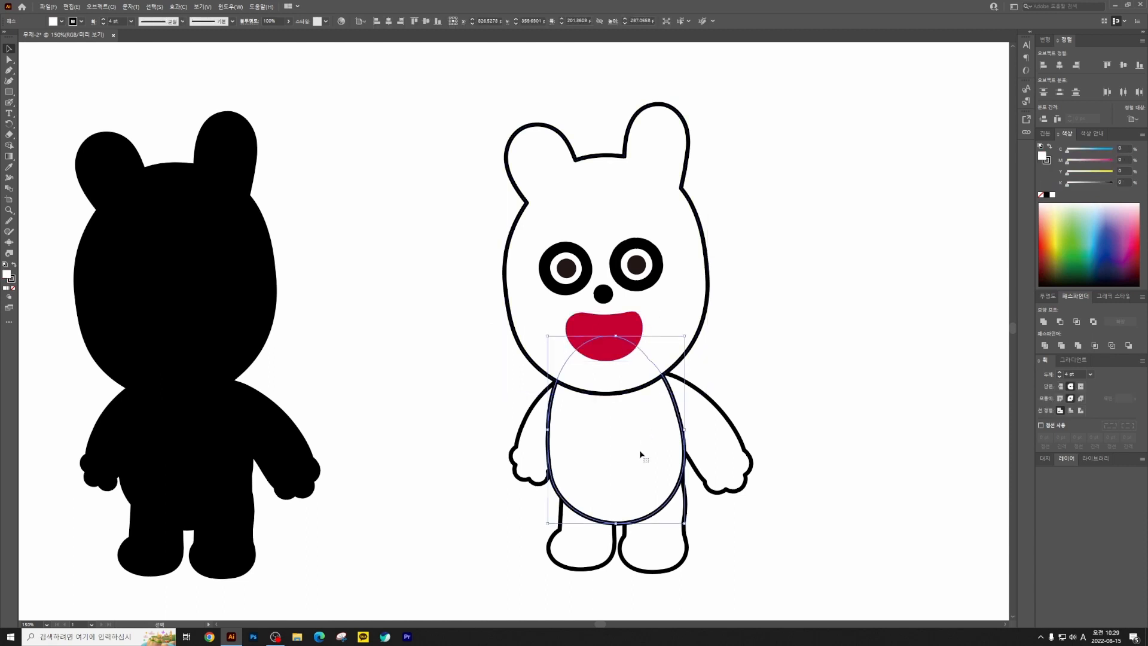
left_click(748, 453)
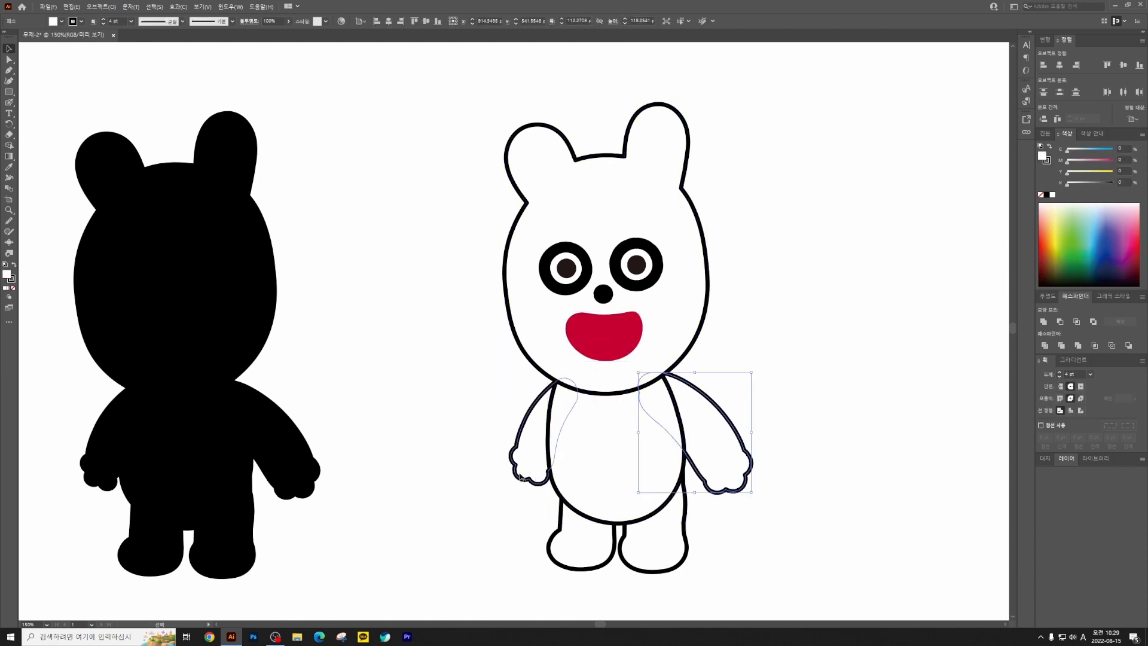
left_click(671, 541)
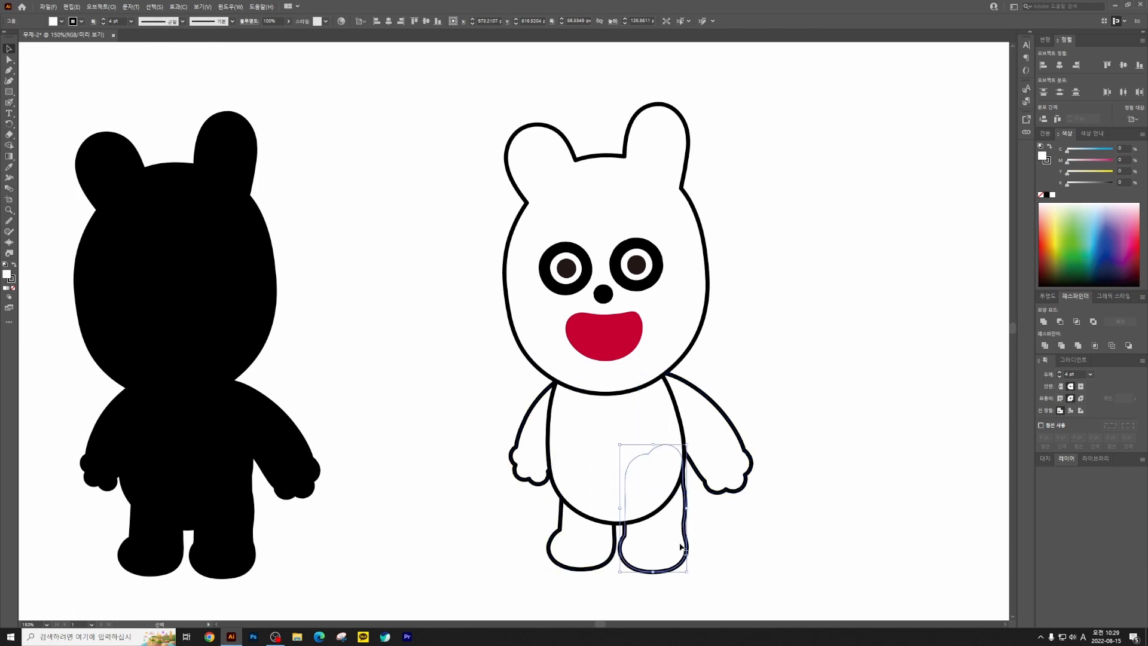
left_click(848, 406)
Step: Select the red mouth and turn on Draw Inside mode for it with the Blob Brush active
key("ctrl+plus")
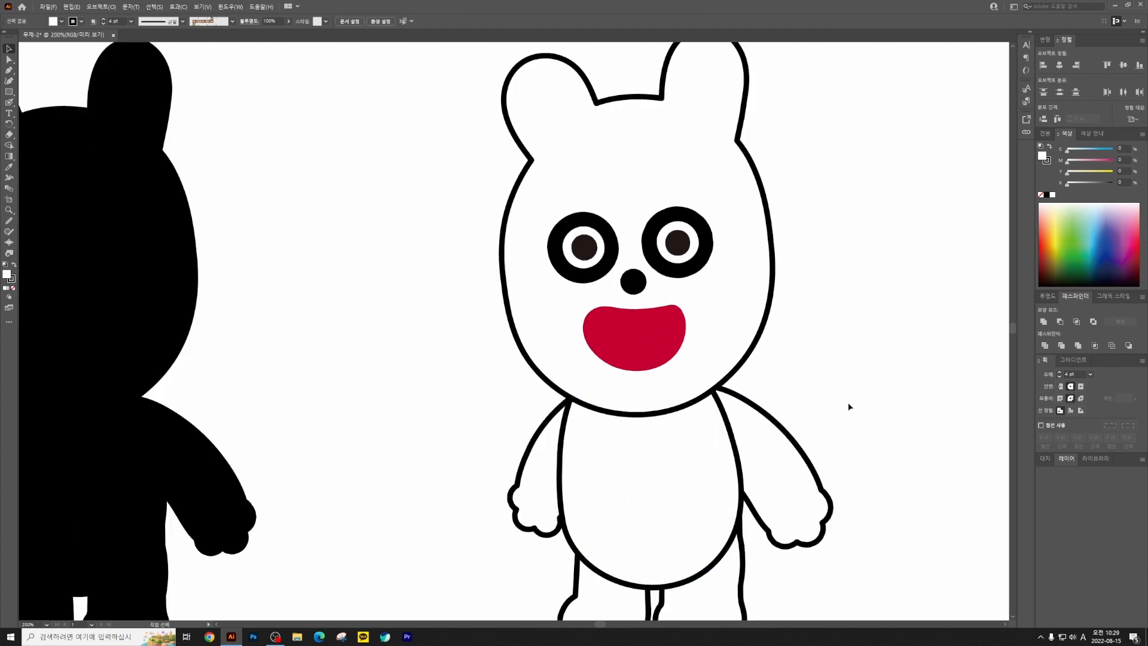
left_click_drag(658, 369, 470, 372)
key("ctrl+plus")
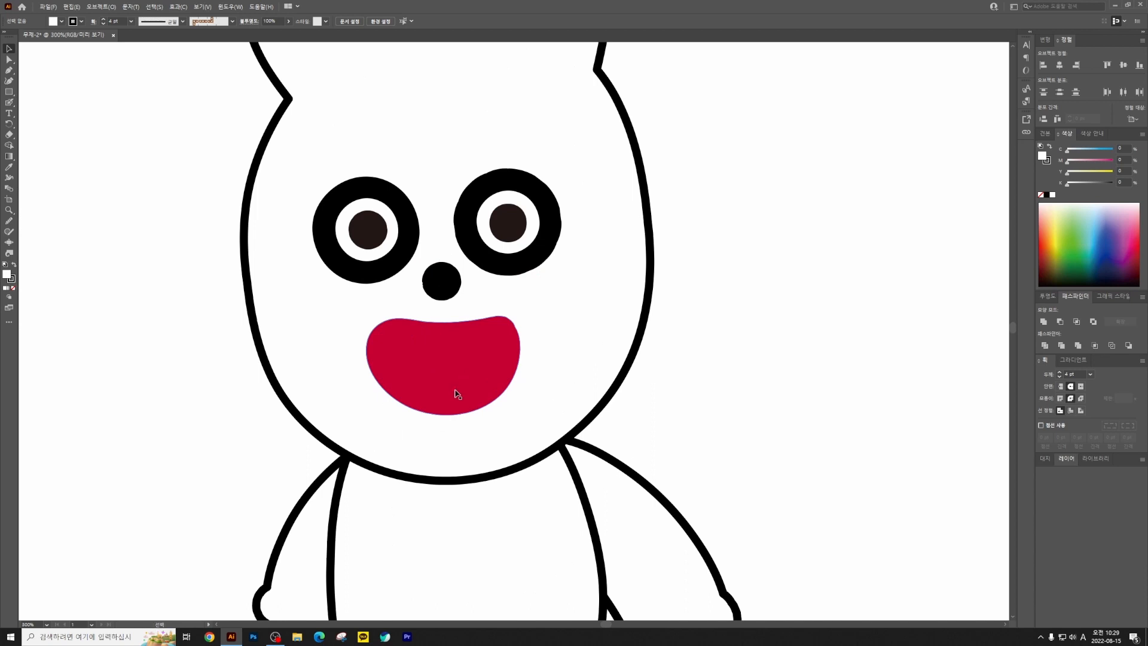
left_click(456, 366)
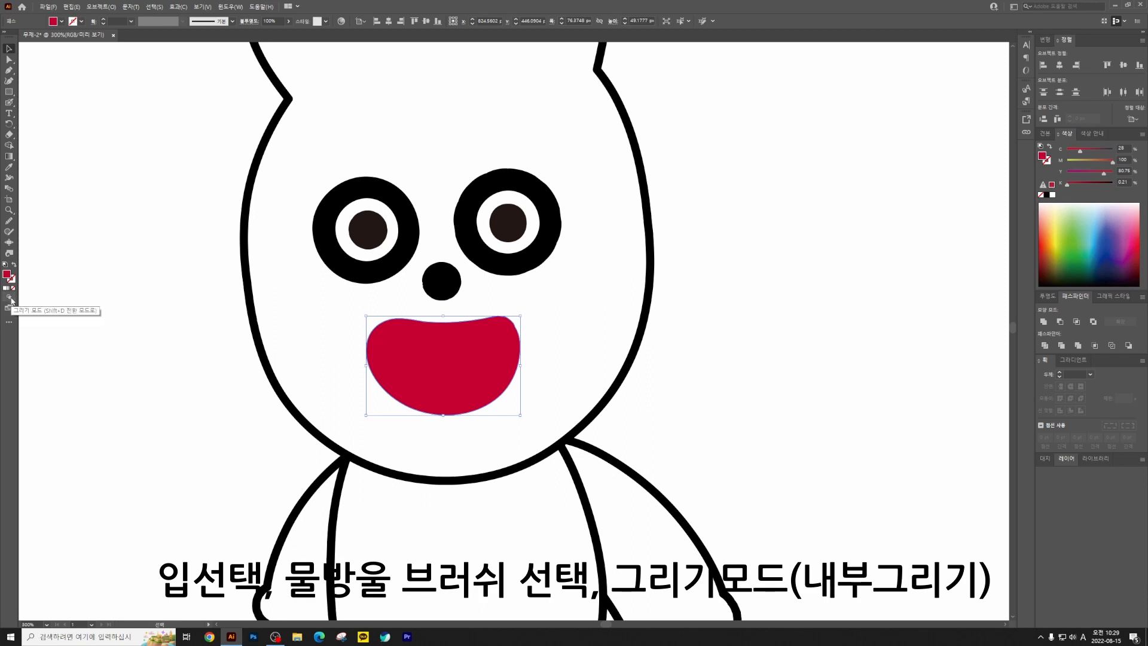
key("shift+b")
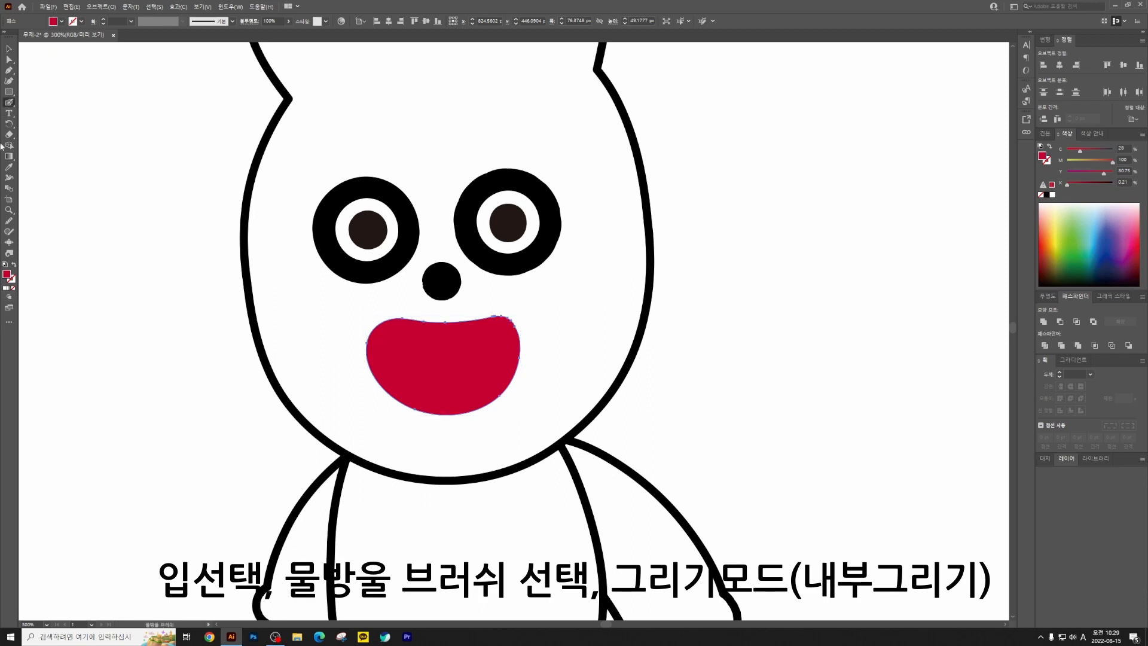
left_click(9, 297)
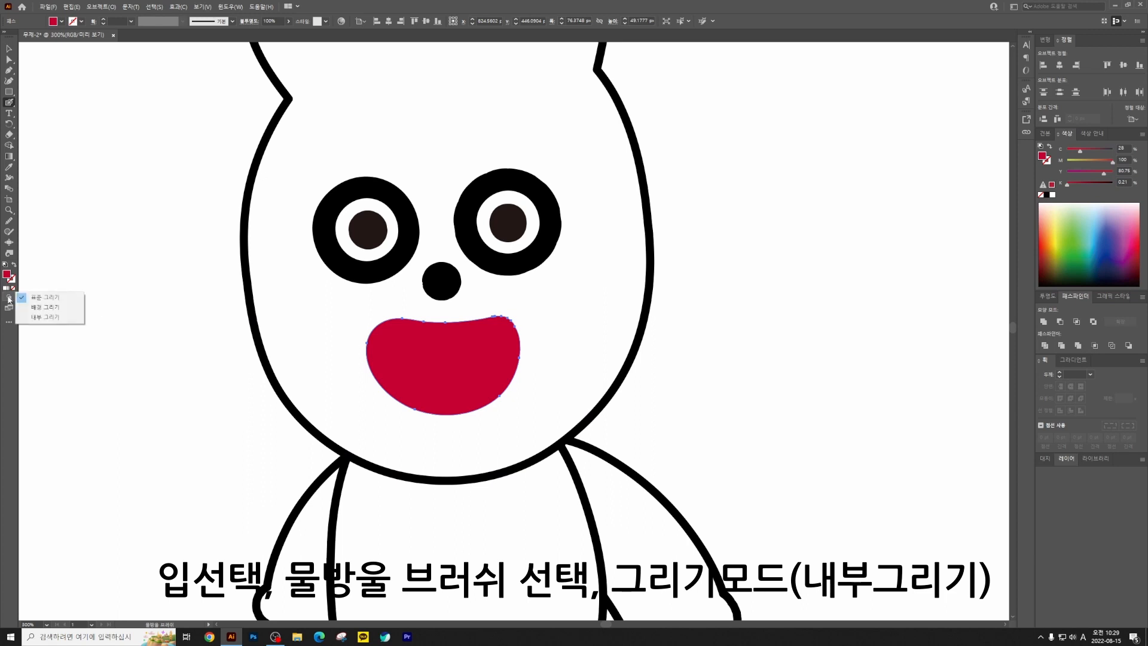
left_click(30, 317)
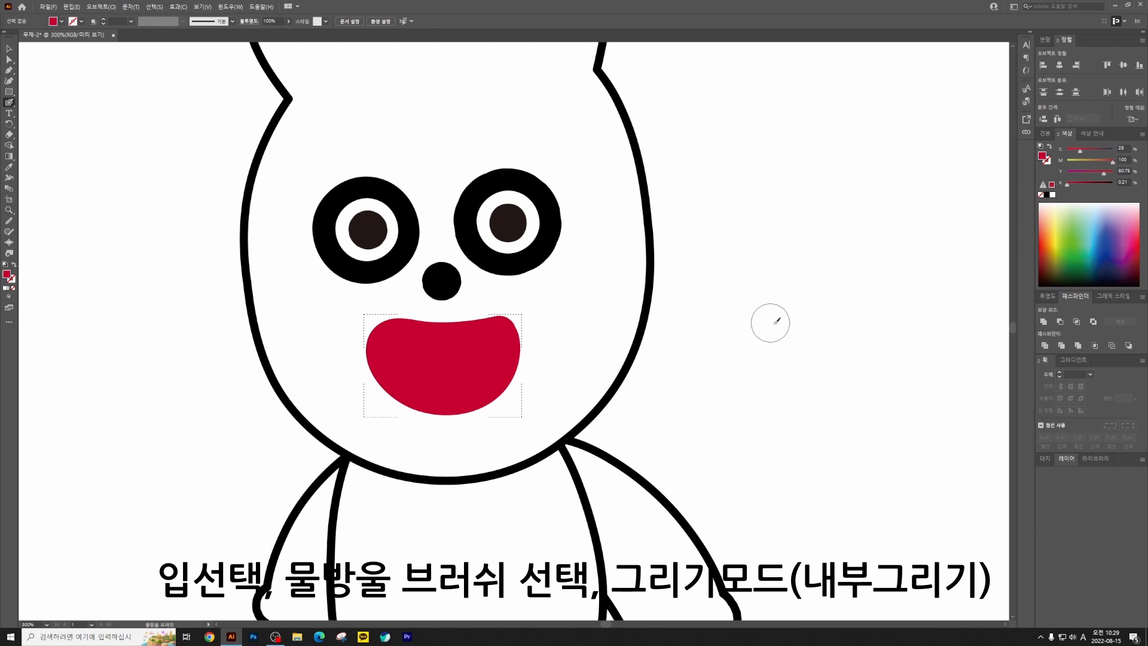
Step: Set the brush colour to white and paint two rounded front teeth along the mouth's upper edge
key("ctrl+equal")
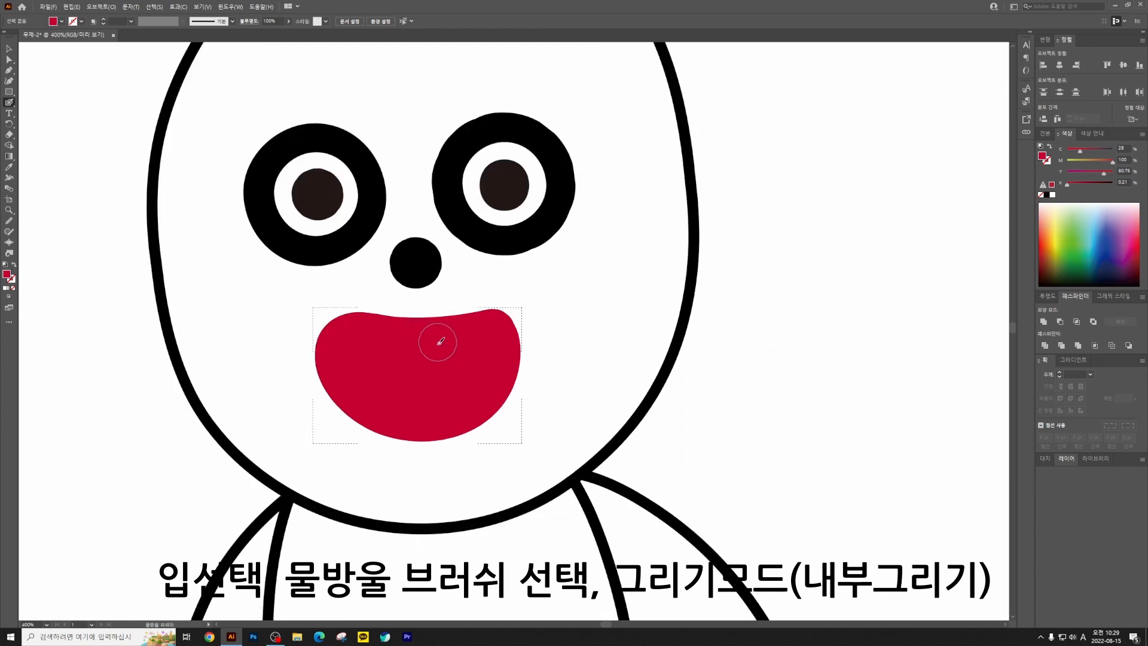
left_click(1052, 195)
left_click(1050, 146)
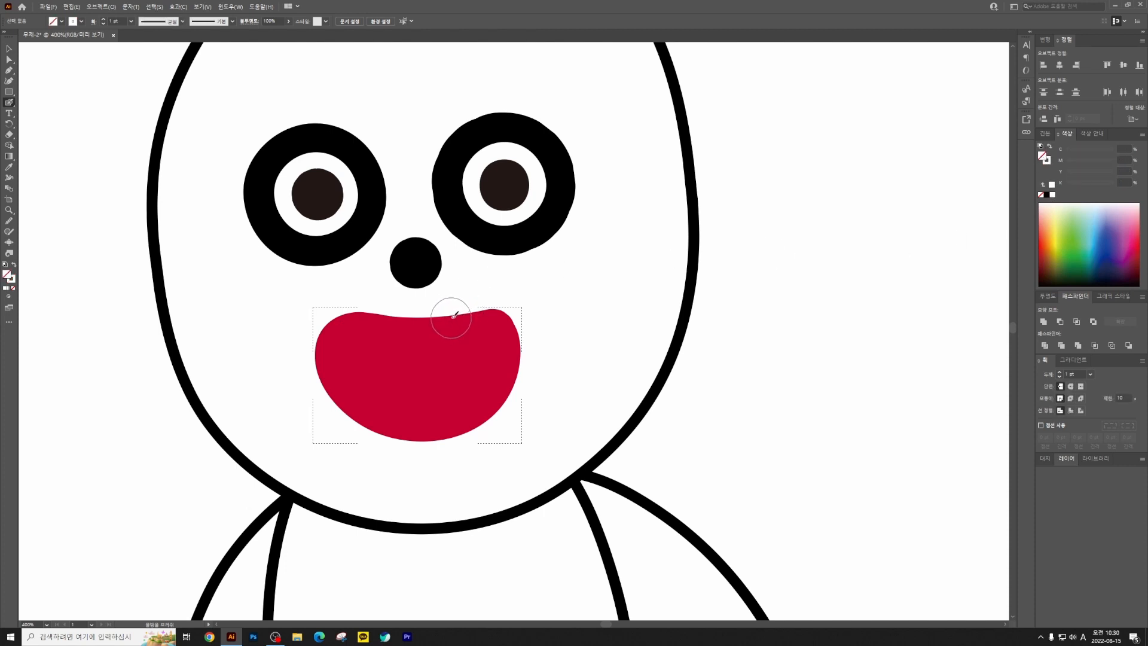
mouse_move(449, 318)
left_mouse_down()
mouse_move(457, 334)
mouse_move(408, 311)
mouse_move(397, 338)
mouse_move(385, 336)
mouse_move(379, 300)
left_mouse_up()
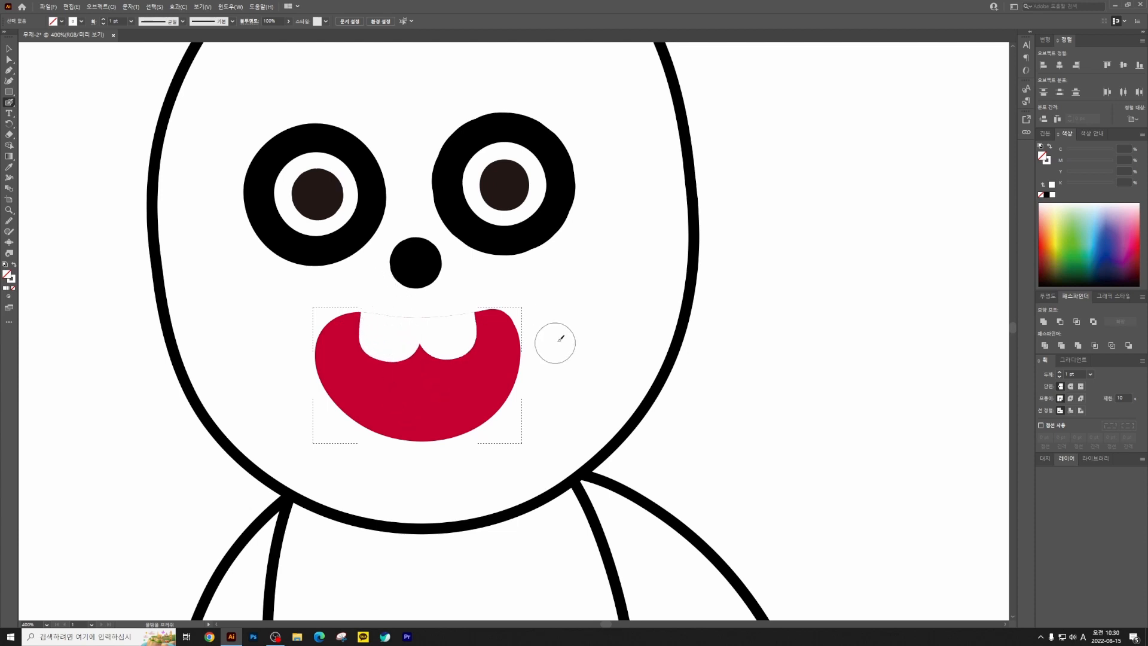
Step: Set the brush to a lighter red and paint a curved tongue in the lower part of the mouth
left_click(1103, 161)
left_click_drag(1103, 161, 1108, 164)
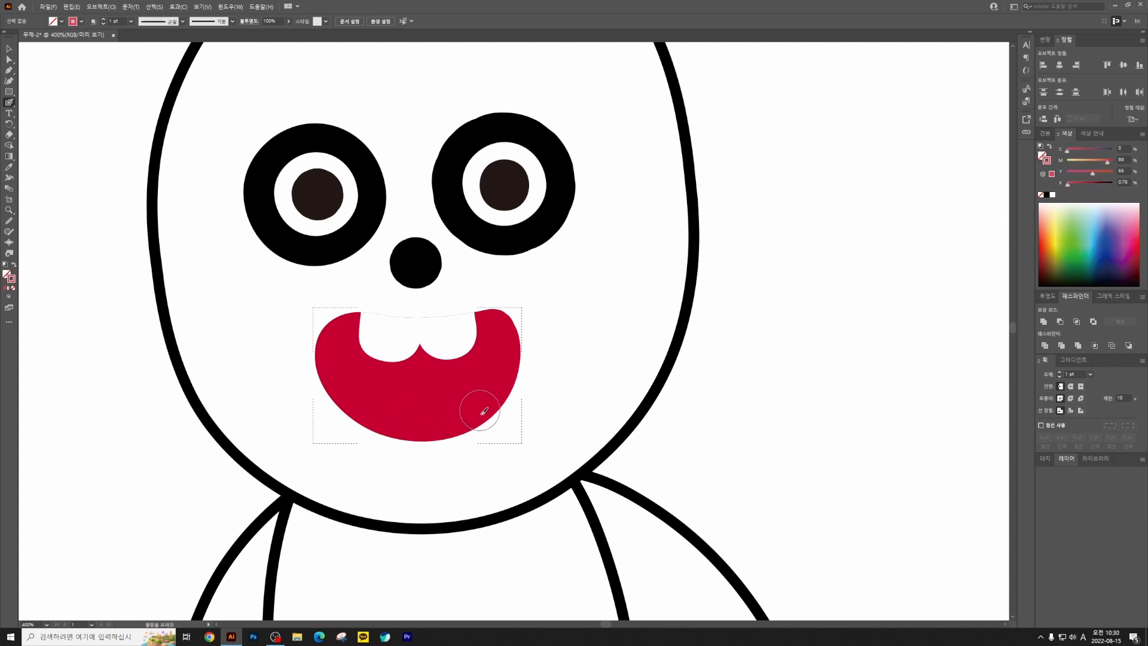
mouse_move(482, 411)
left_mouse_down()
mouse_move(410, 407)
mouse_move(362, 430)
mouse_move(470, 423)
left_mouse_up()
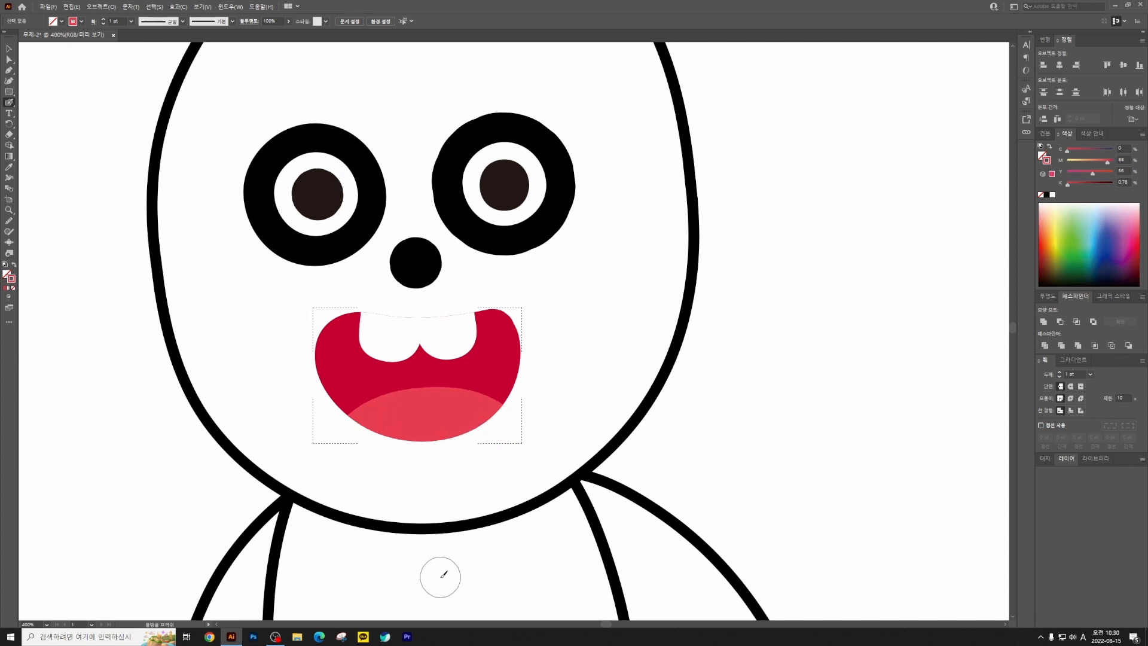
Step: Select the paths surrounding the mouth and lock them
key("ctrl+minus")
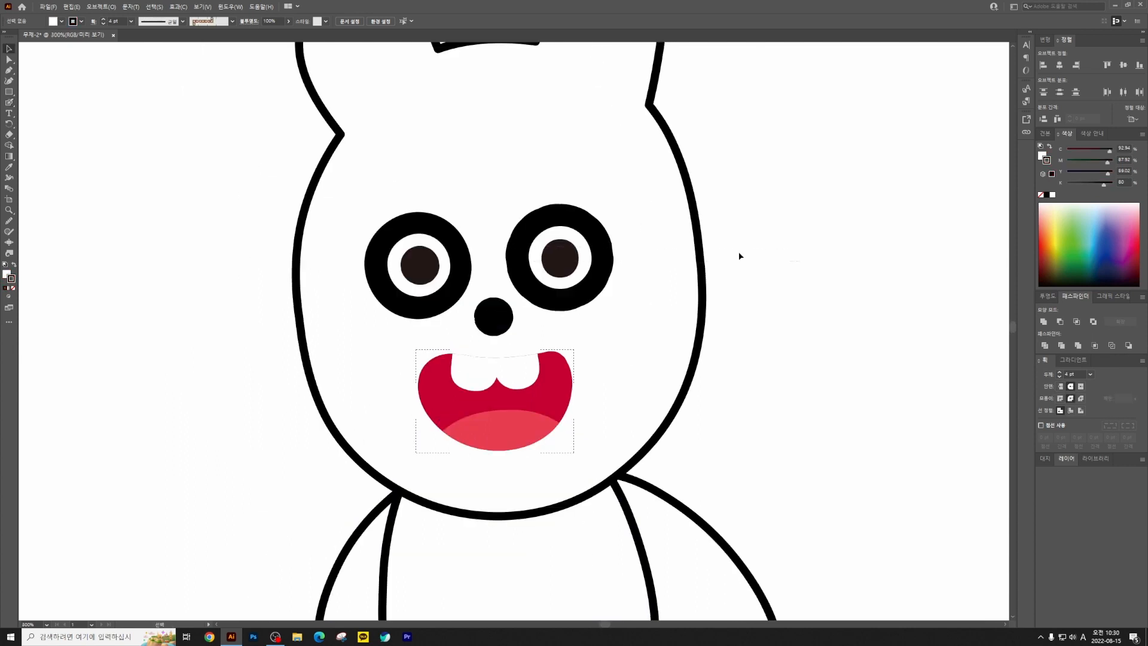
left_click_drag(800, 262, 270, 317)
key("ctrl+2")
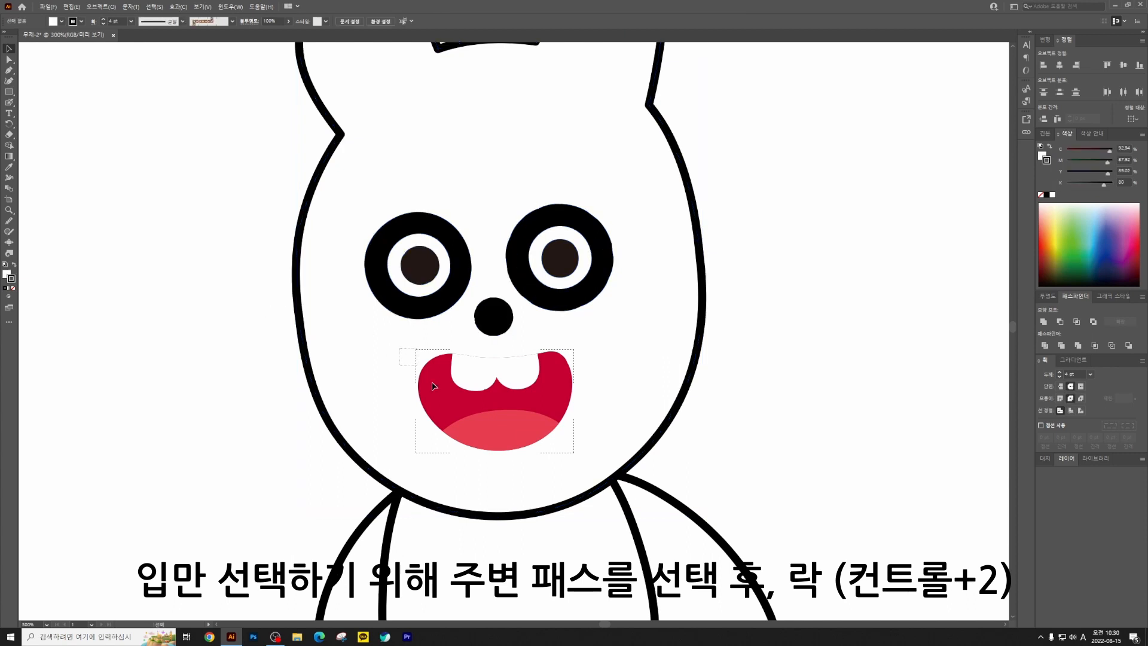
left_click(590, 468)
key("ctrl+2")
scroll(601, 553, "down", 1)
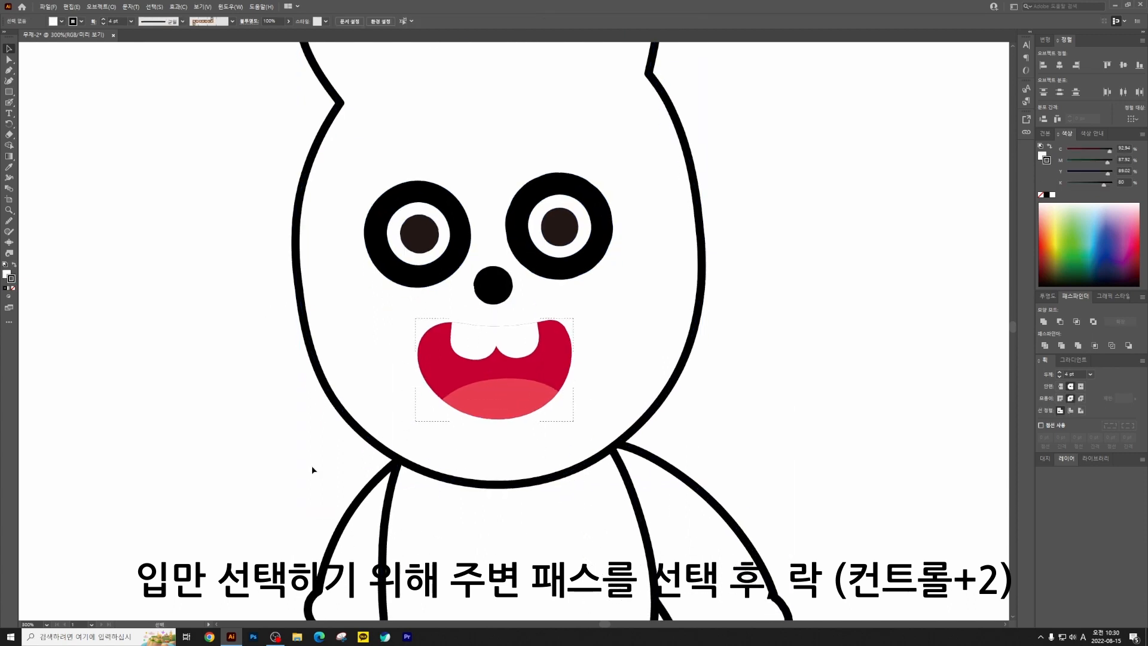
Step: Check the paths in outline view, return to preview, and select only the mouth group with its teeth and tongue
key("ctrl+y")
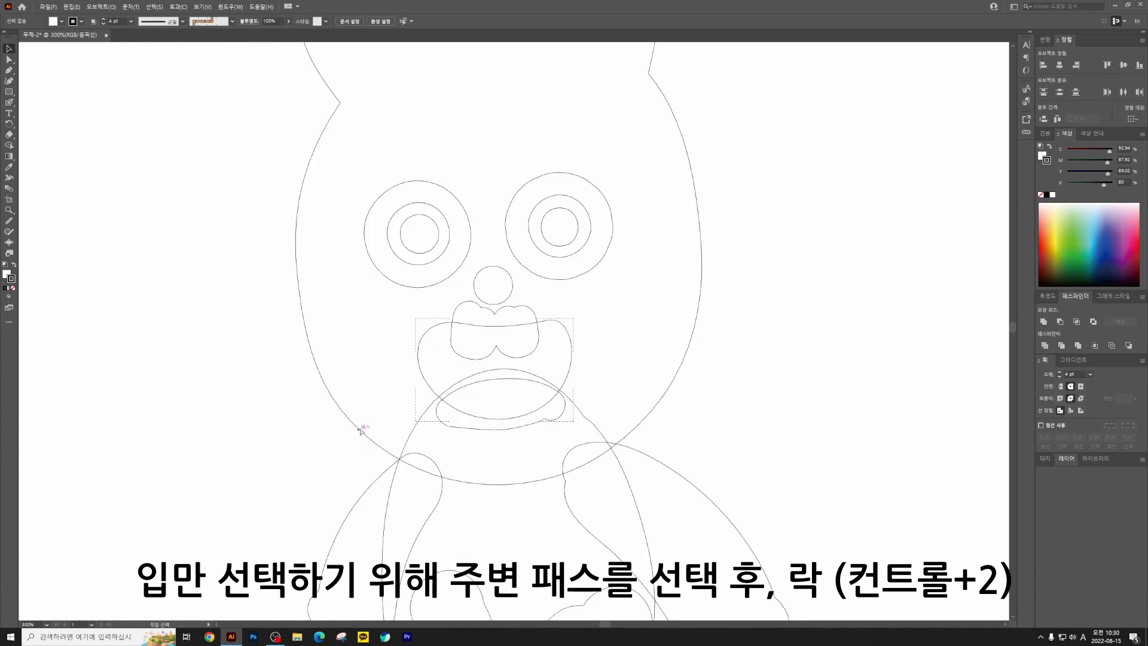
key("ctrl+y")
left_click_drag(390, 311, 589, 431)
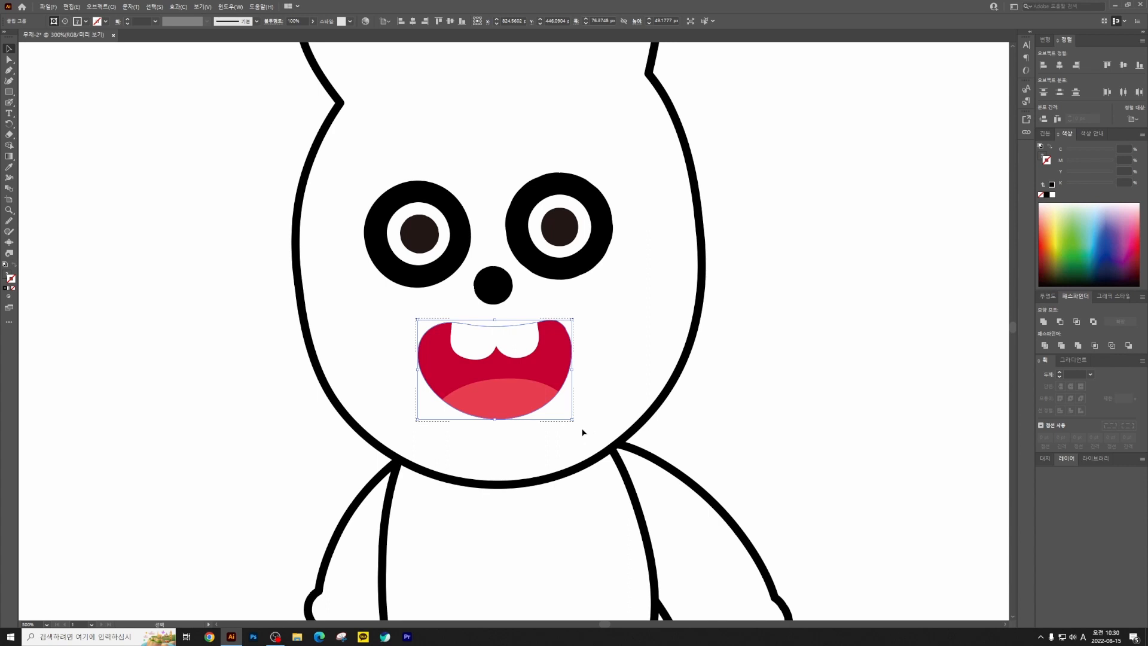
left_click_drag(601, 431, 390, 311)
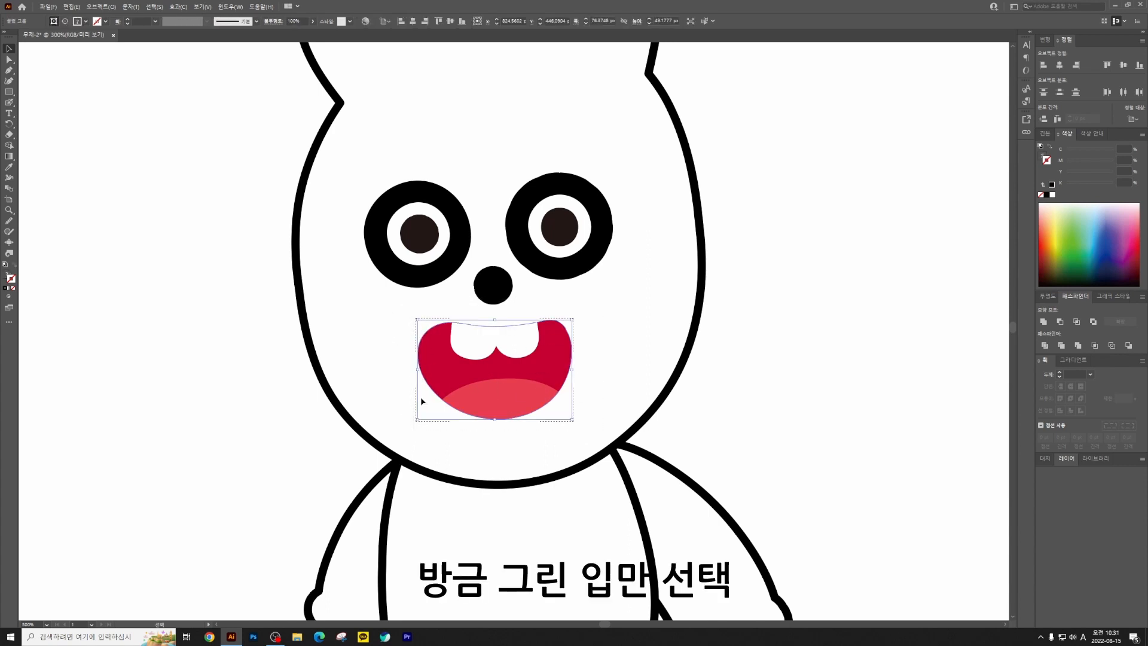
Step: Compare the mouth in outline and preview views to examine where the teeth and tongue paths extend past its edge
key("ctrl+y")
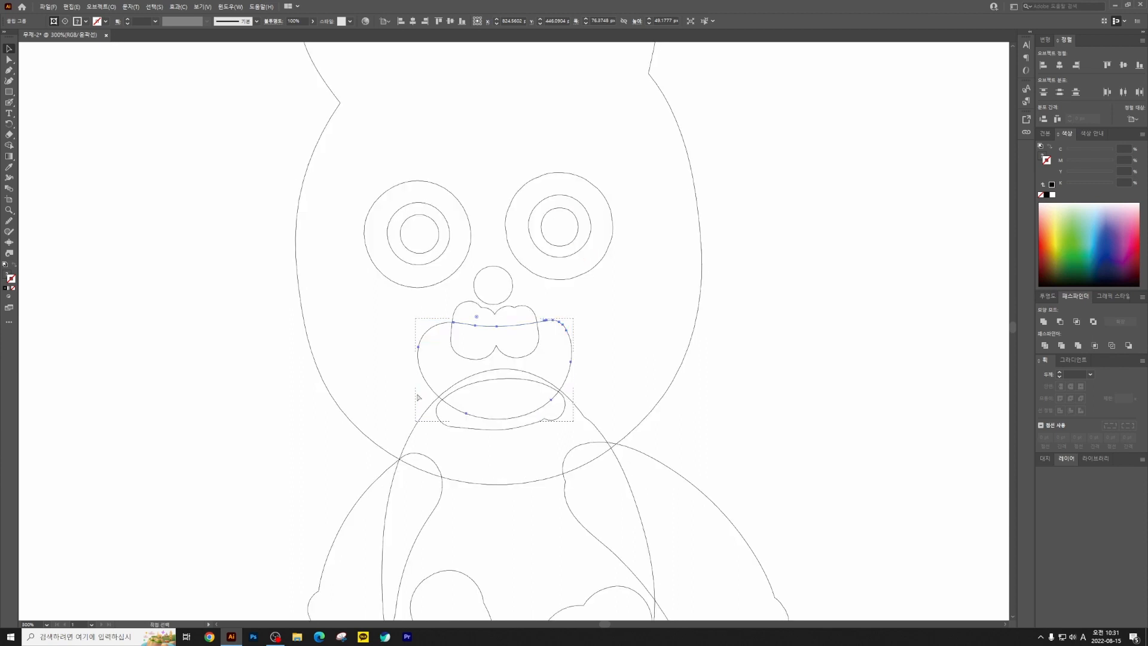
key("ctrl+y")
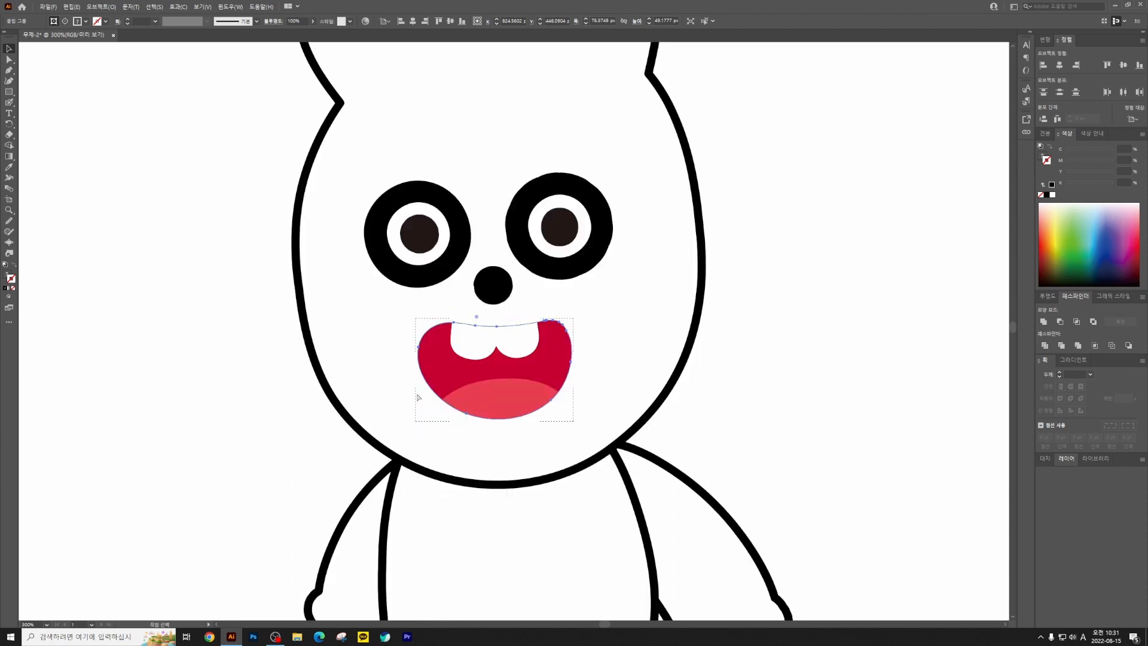
key("ctrl+y")
key("ctrl+y")
key("ctrl+y")
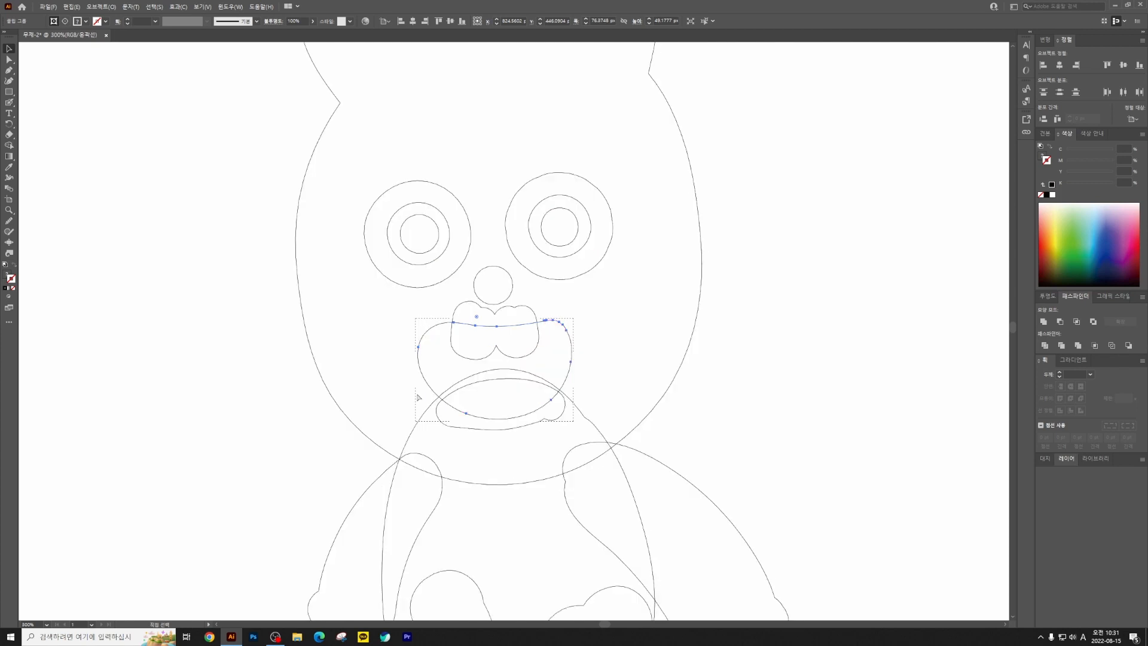
key("ctrl+y")
key("ctrl+y")
key("ctrl+y")
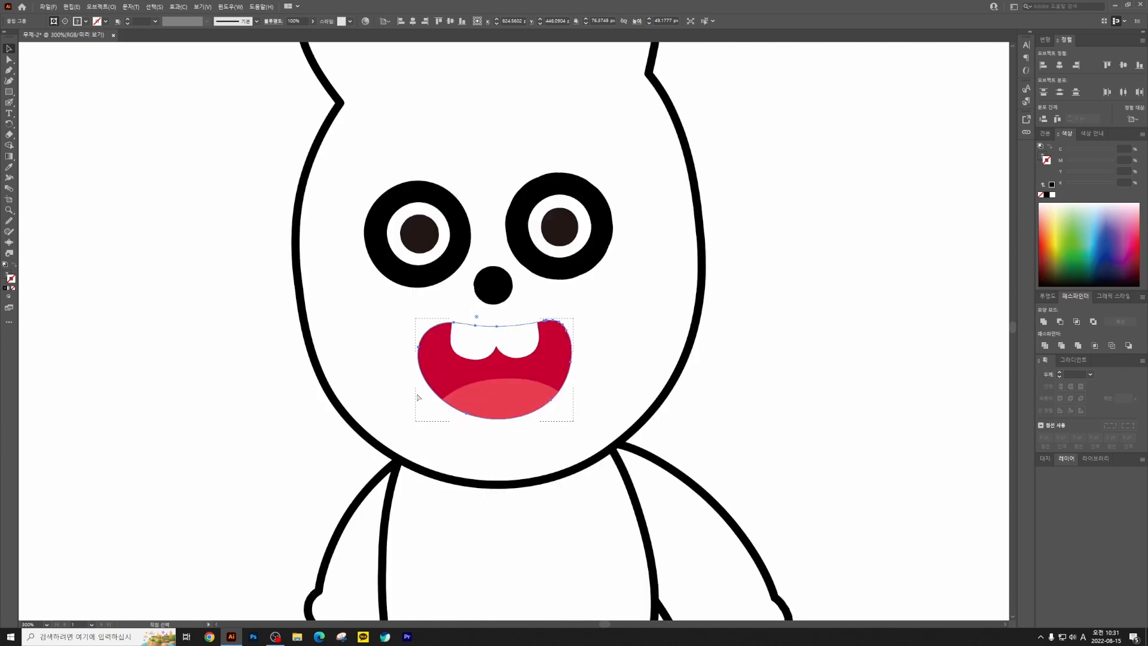
key("ctrl+y")
key("ctrl+y")
key("ctrl+y")
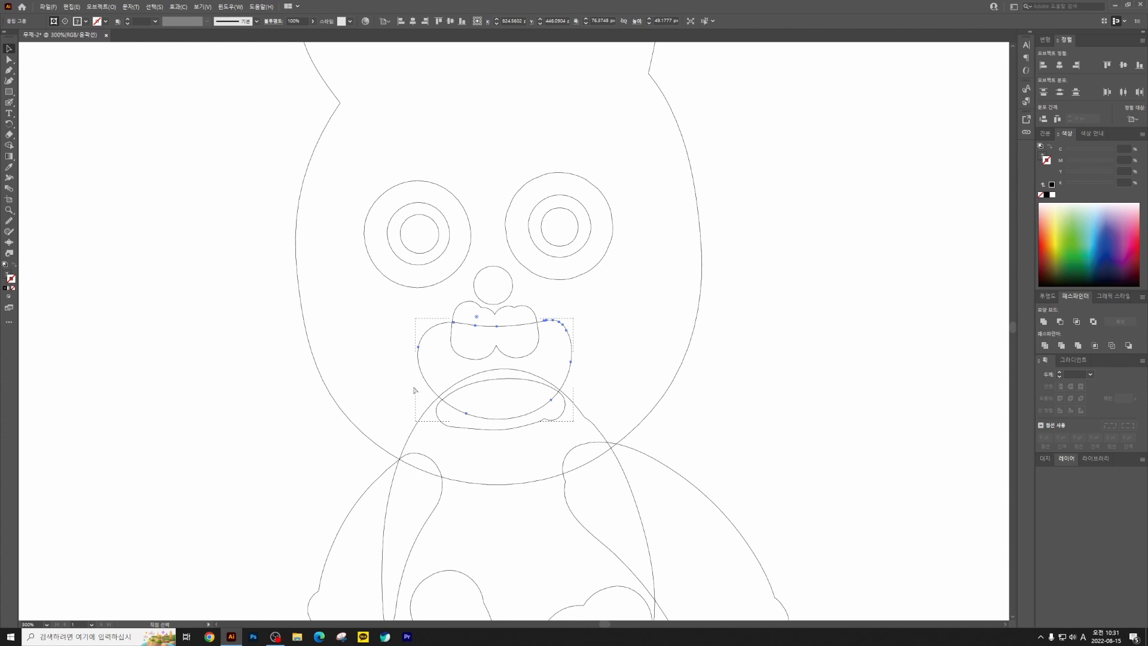
key("ctrl+y")
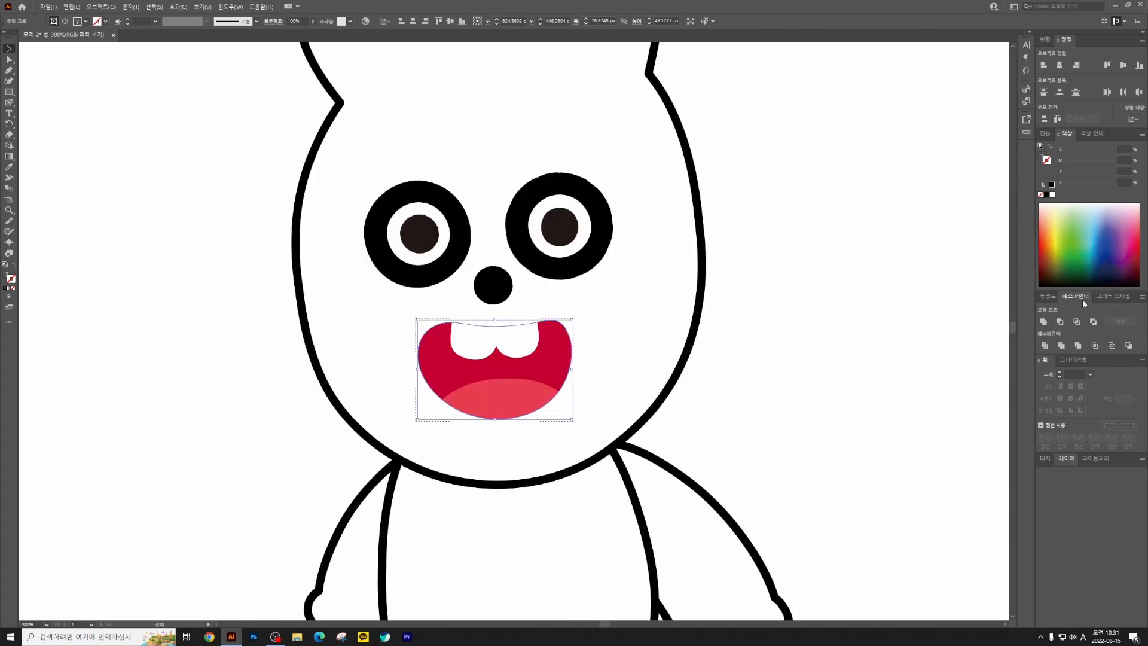
Step: Divide the mouth group at its overlaps with Pathfinder and check the resulting paths in outline and preview views
left_click(1045, 346)
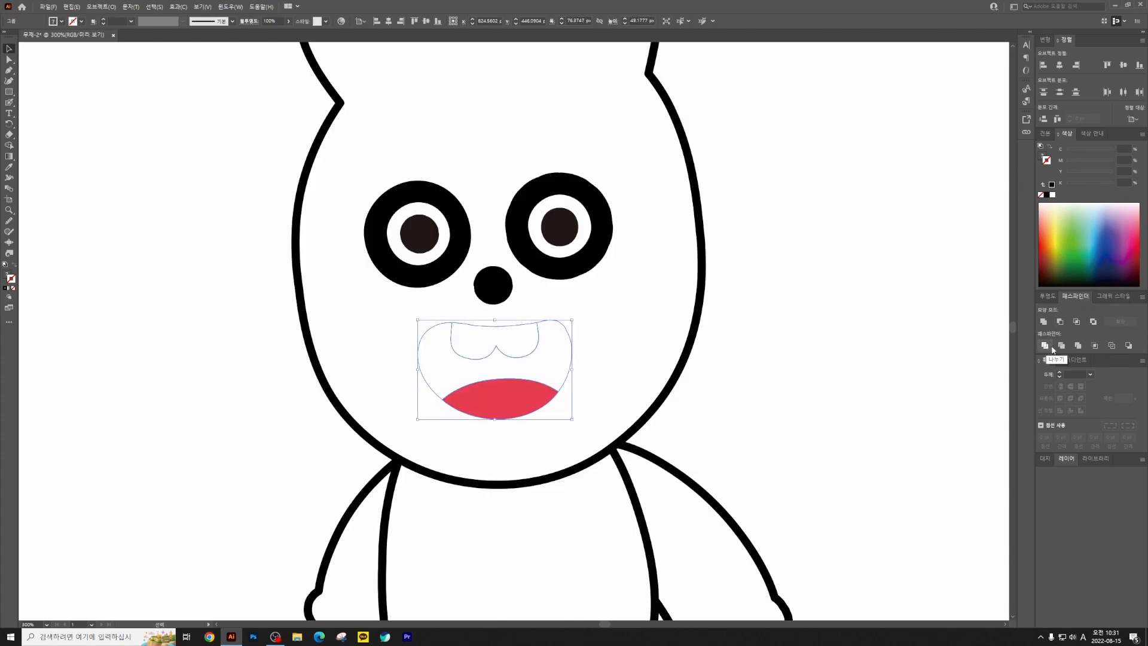
key("a")
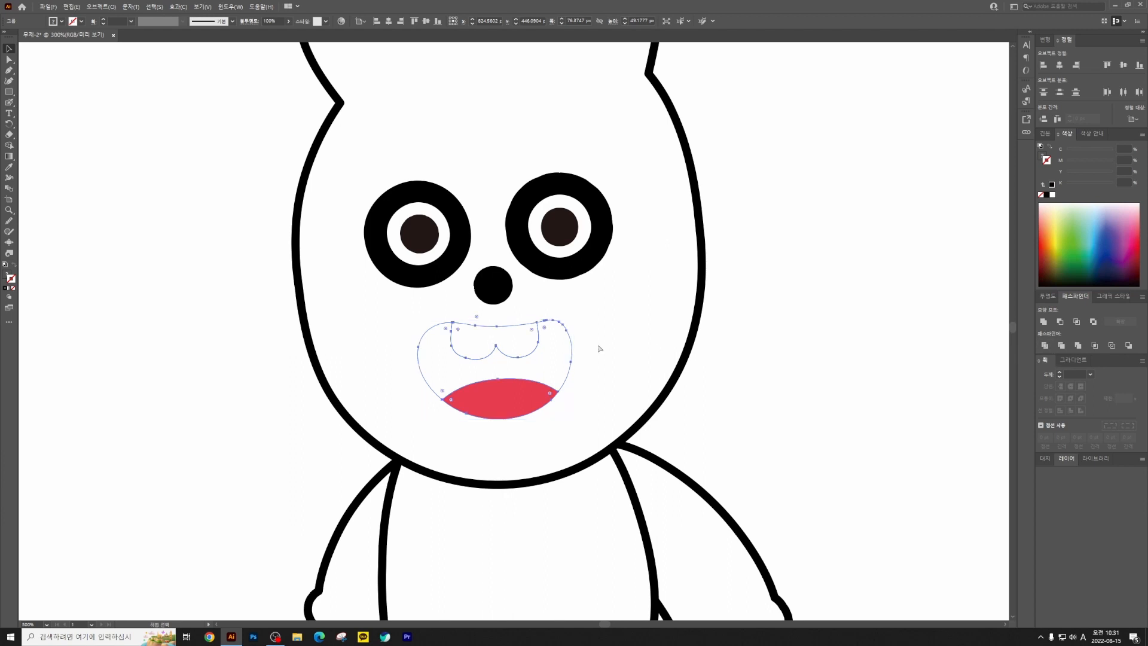
key("ctrl+y")
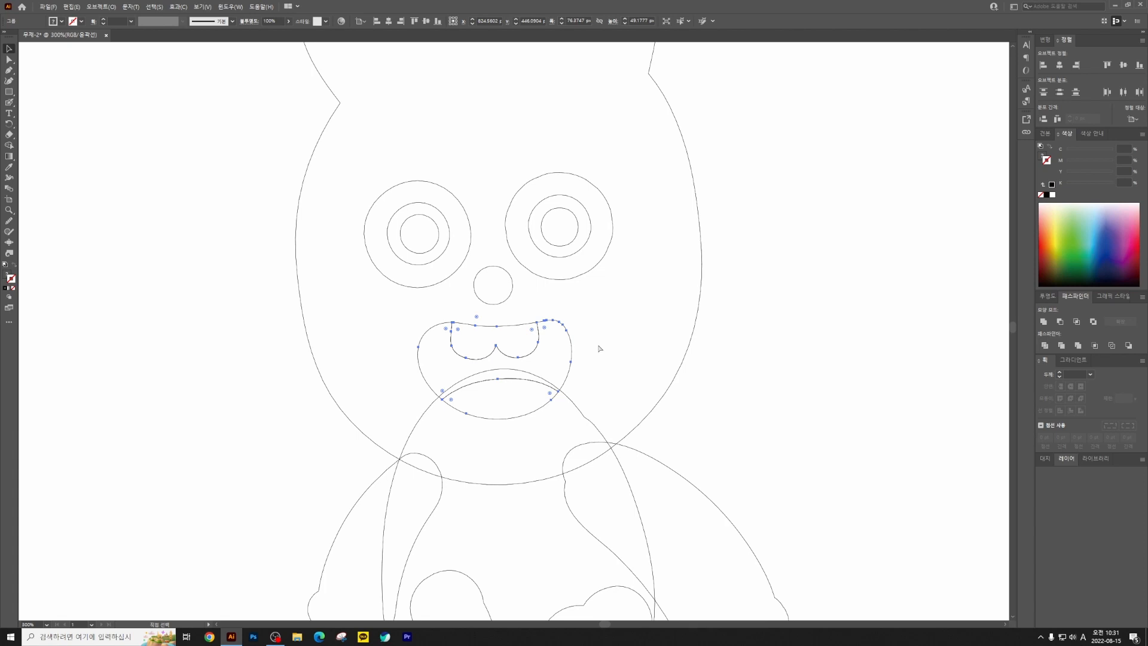
key("ctrl+y")
key("v")
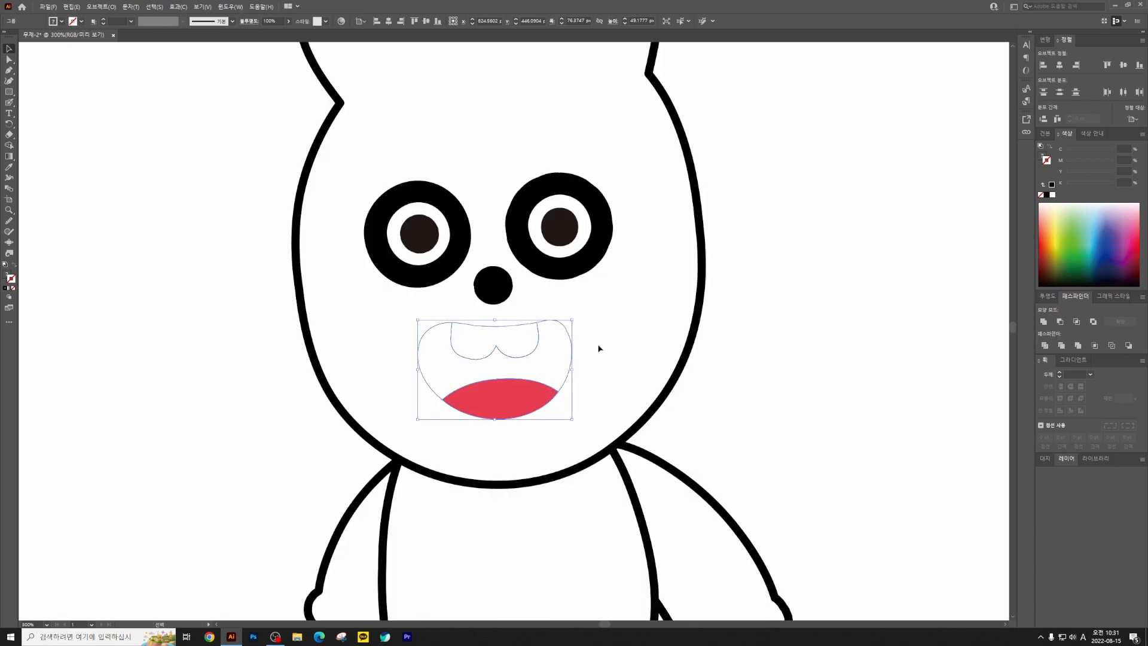
key("a")
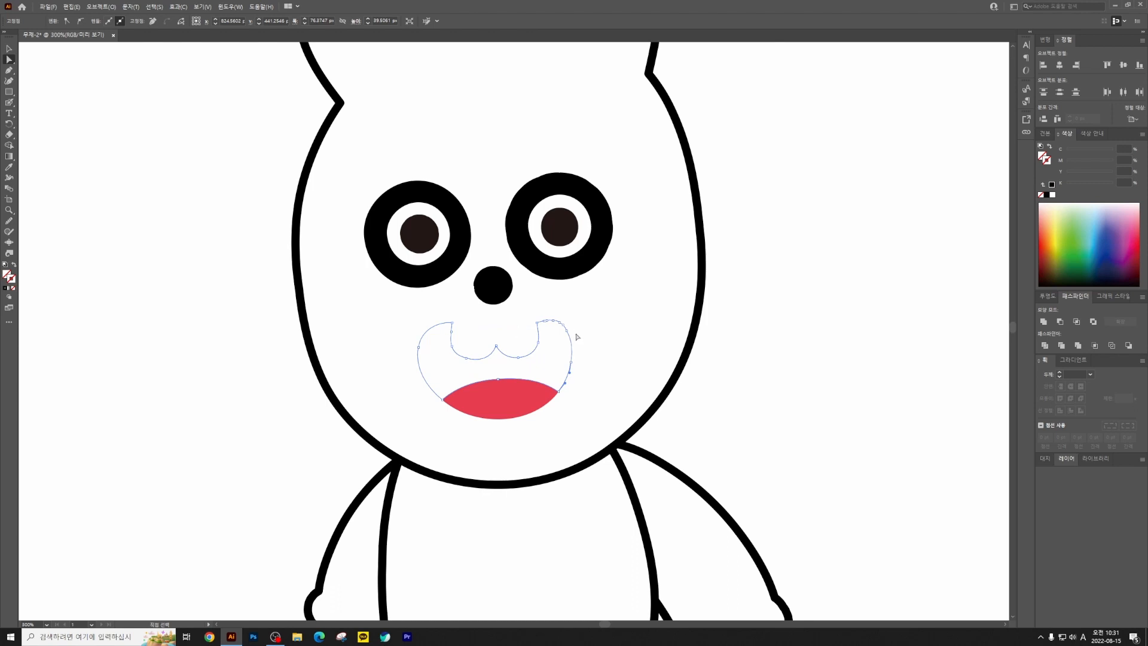
Step: Select the mouth piece between the teeth and tongue and fill it dark red, C 0, M 100, Y 100, K 28
left_click(578, 339)
left_click(569, 359)
left_click(597, 335)
left_click(568, 377)
left_click(1046, 239)
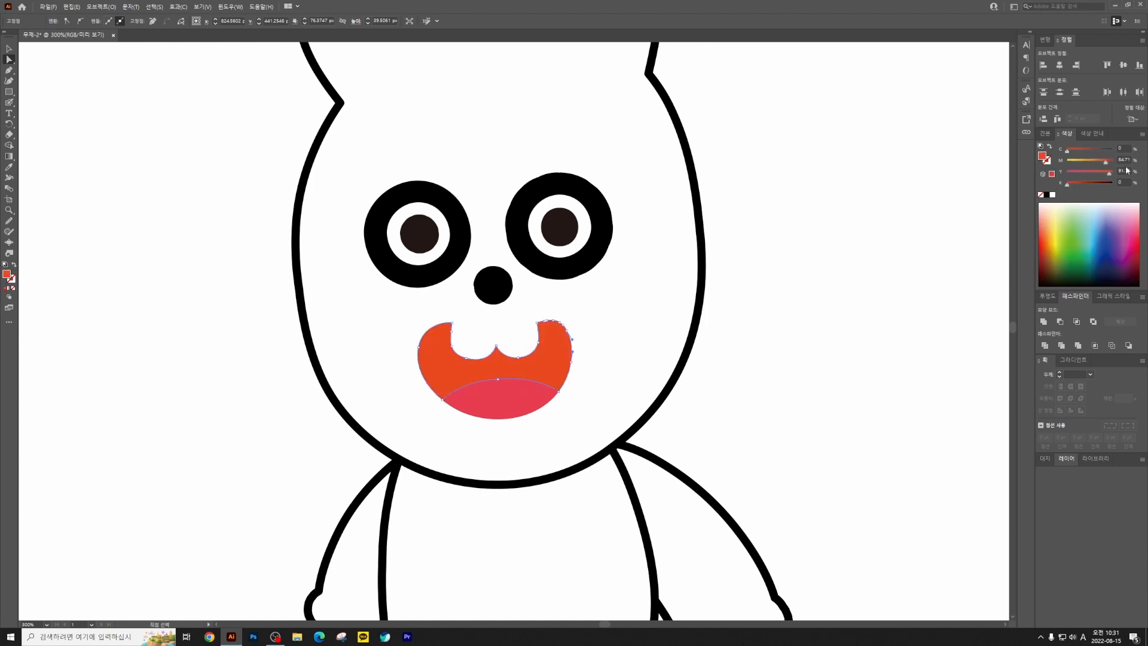
left_click_drag(1106, 163, 1116, 162)
left_click(1107, 160)
left_click(1107, 161)
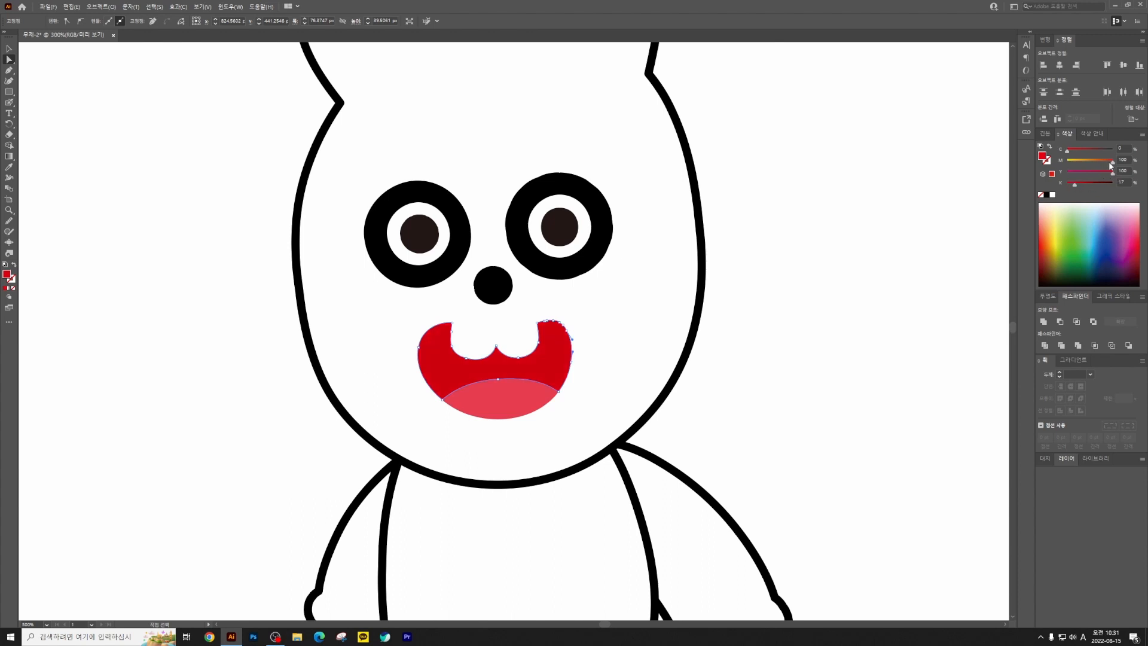
left_click(1110, 163)
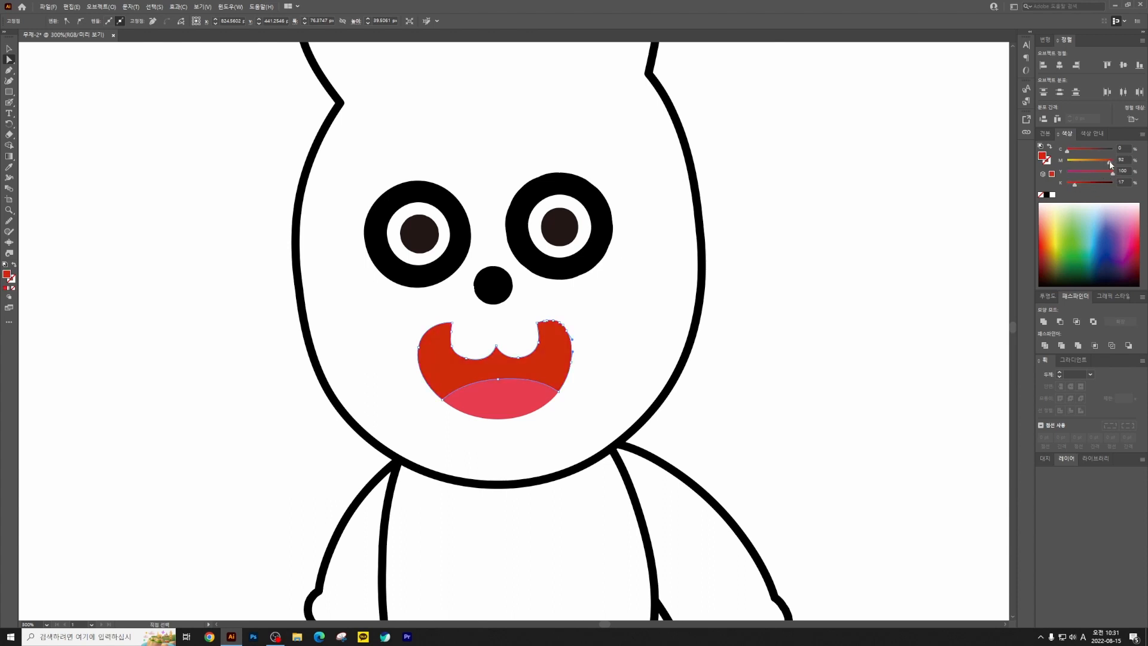
left_click_drag(1110, 163, 1116, 162)
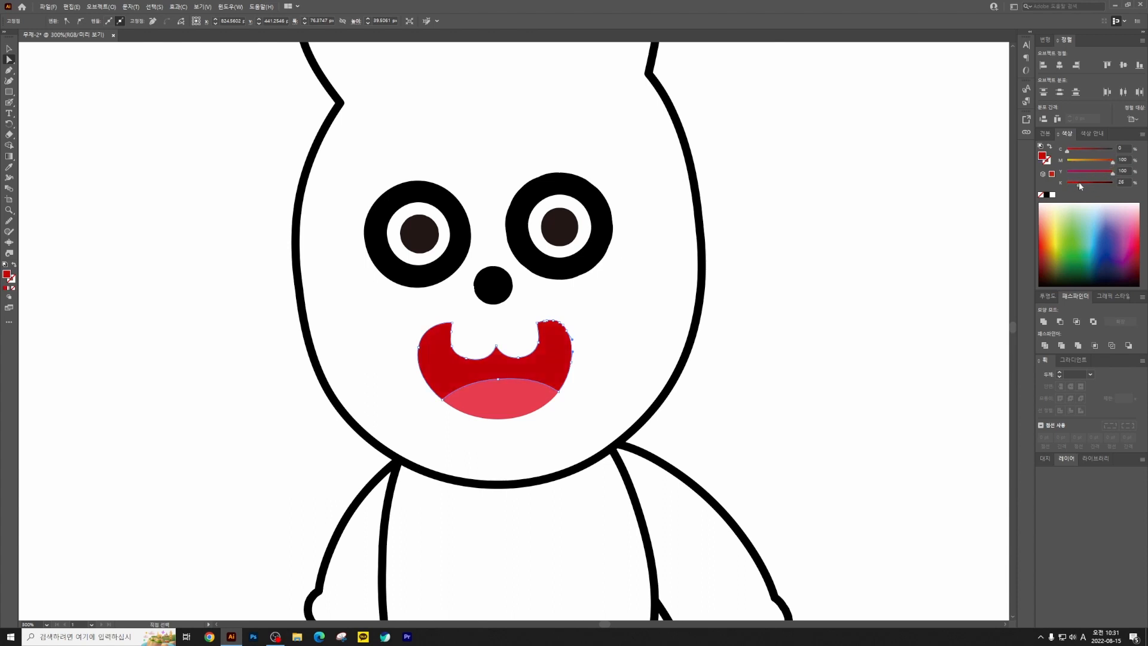
Step: Duplicate the whole mouth group horizontally beside the original and unite the copy into a single shape
left_click(513, 336)
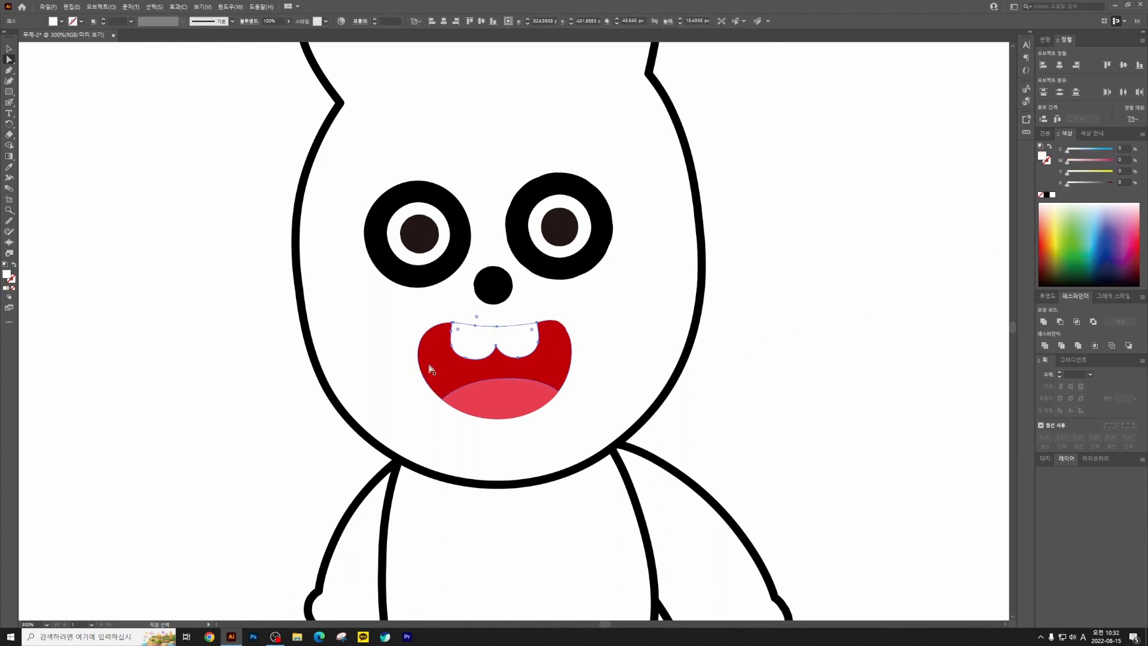
key("v")
left_click(853, 362)
left_click(519, 372)
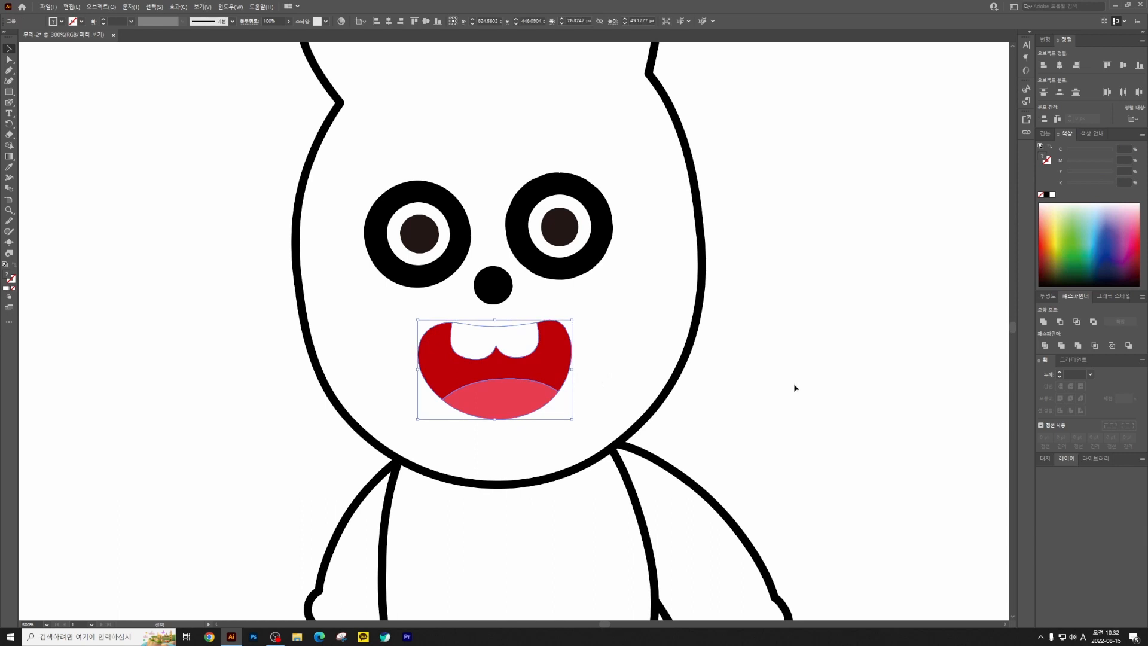
left_click(796, 388)
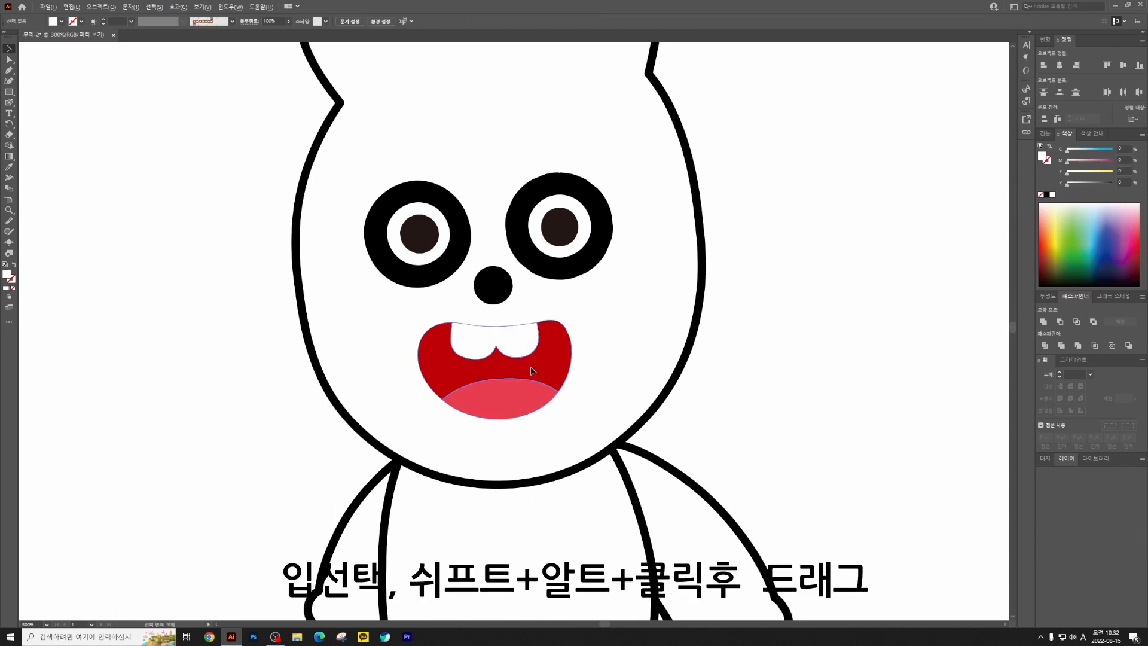
left_click_drag(532, 371, 698, 395)
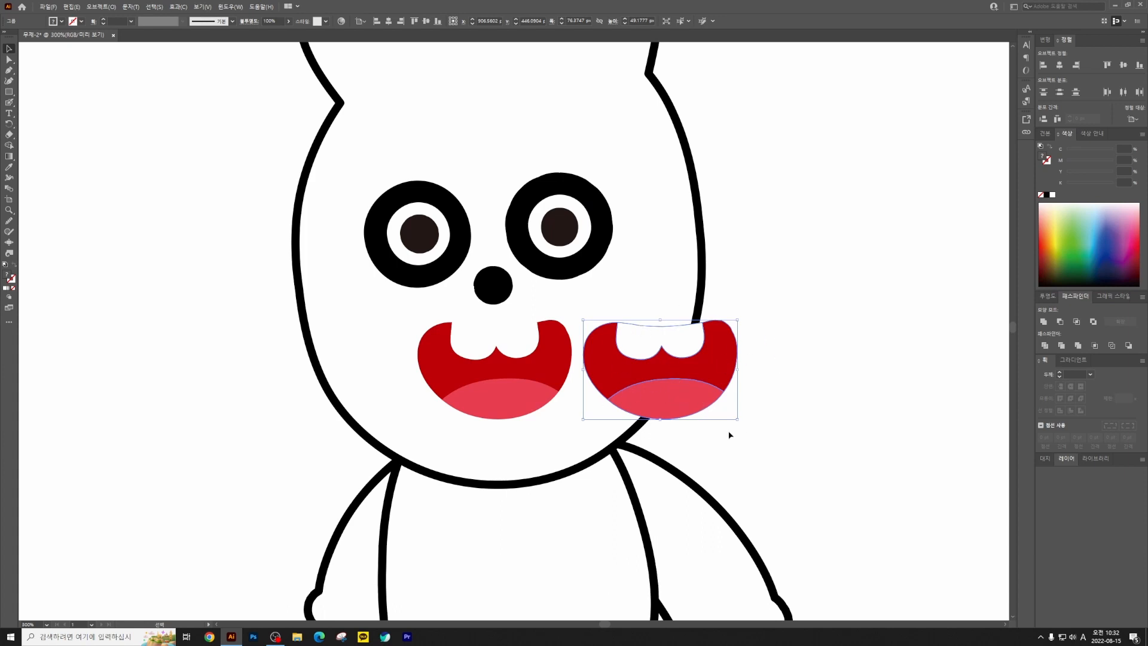
left_click(1045, 323)
Step: Give the united mouth shape the head outline's 4 pt black stroke and remove its fill
left_click(1048, 162)
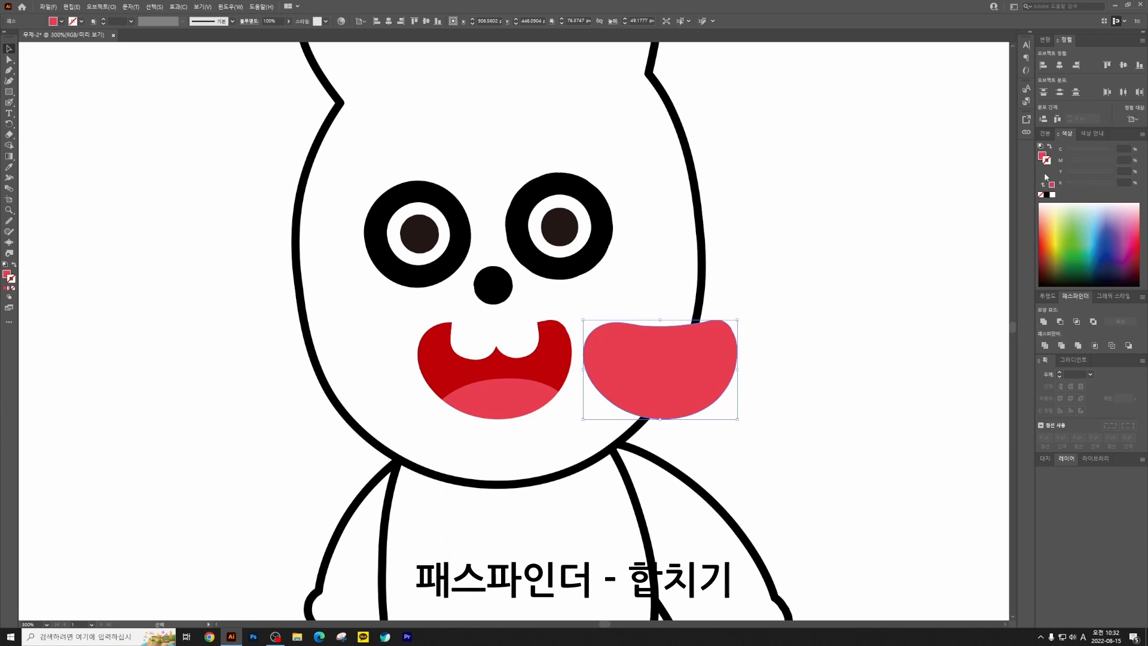
left_click(1047, 195)
left_click(1043, 156)
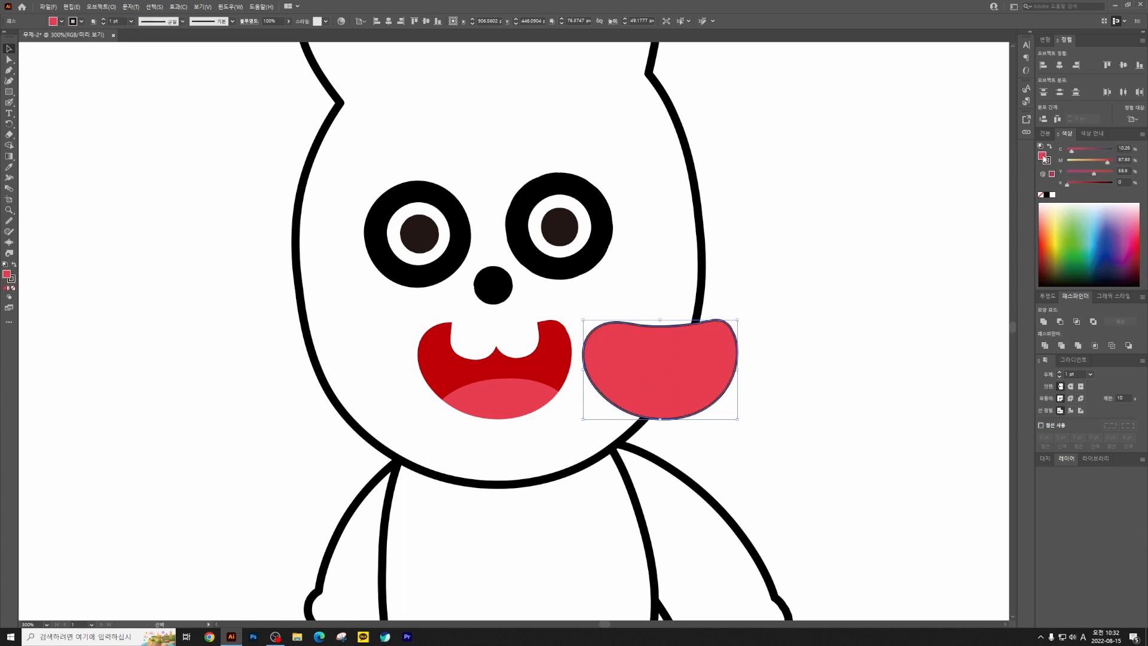
key("slash")
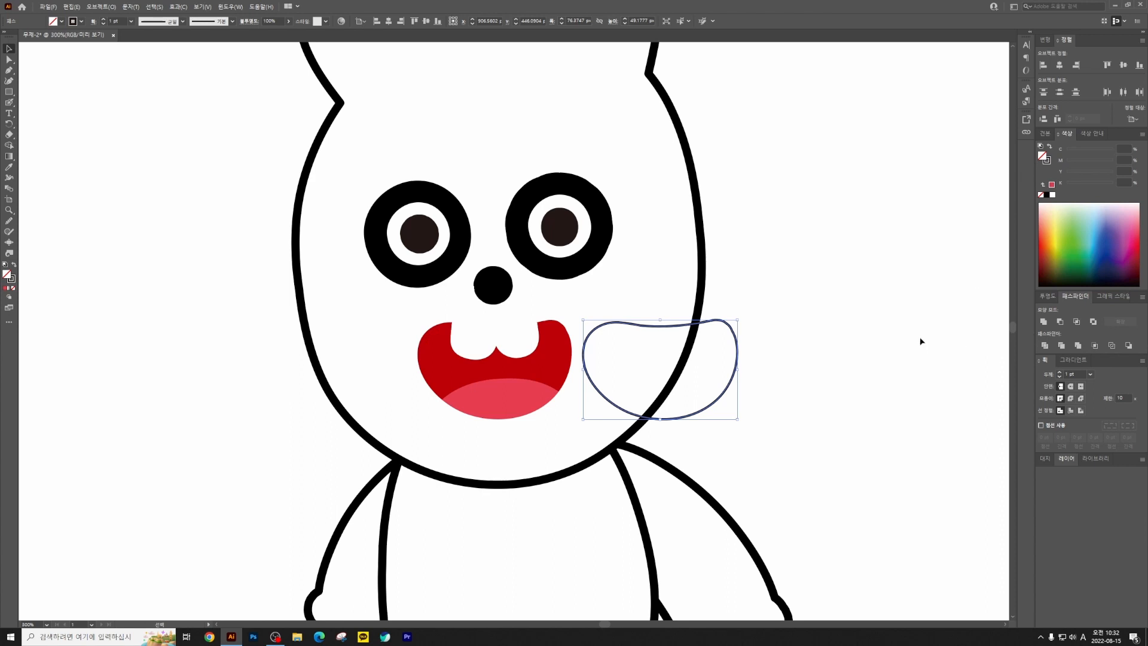
key("i")
left_click(702, 228)
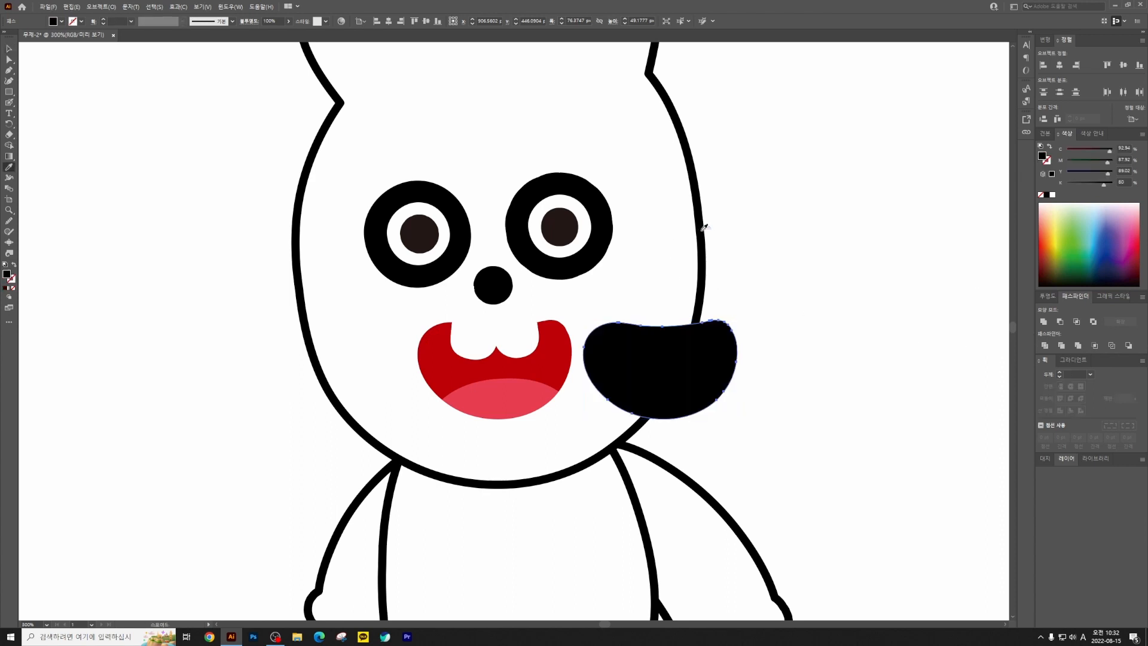
left_click(693, 231)
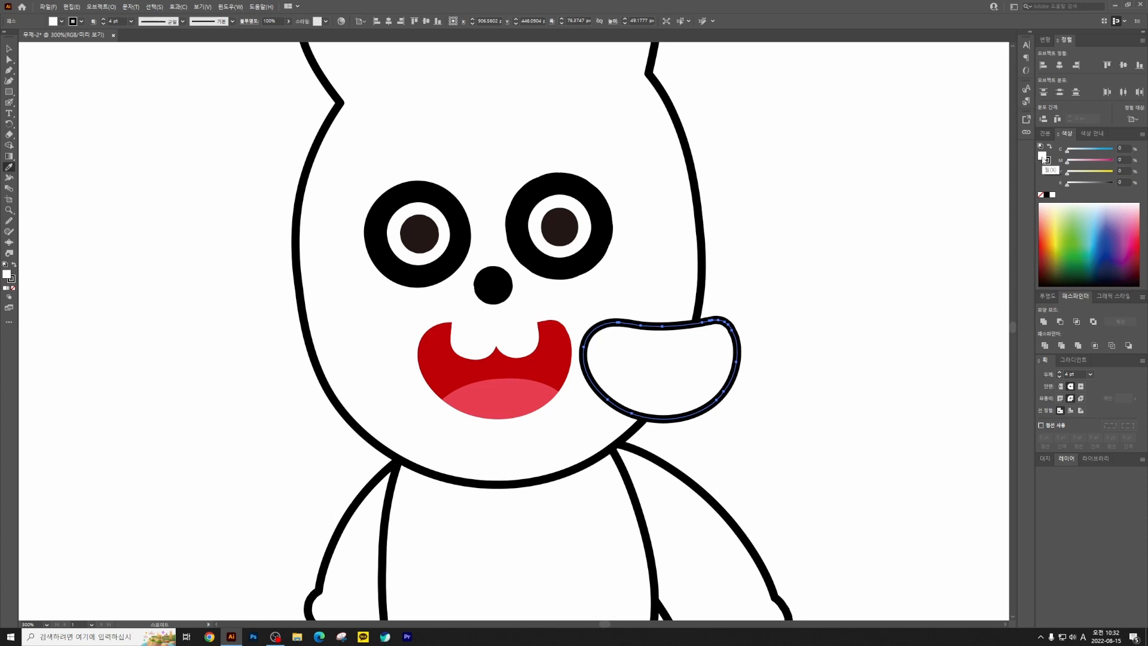
left_click(1041, 195)
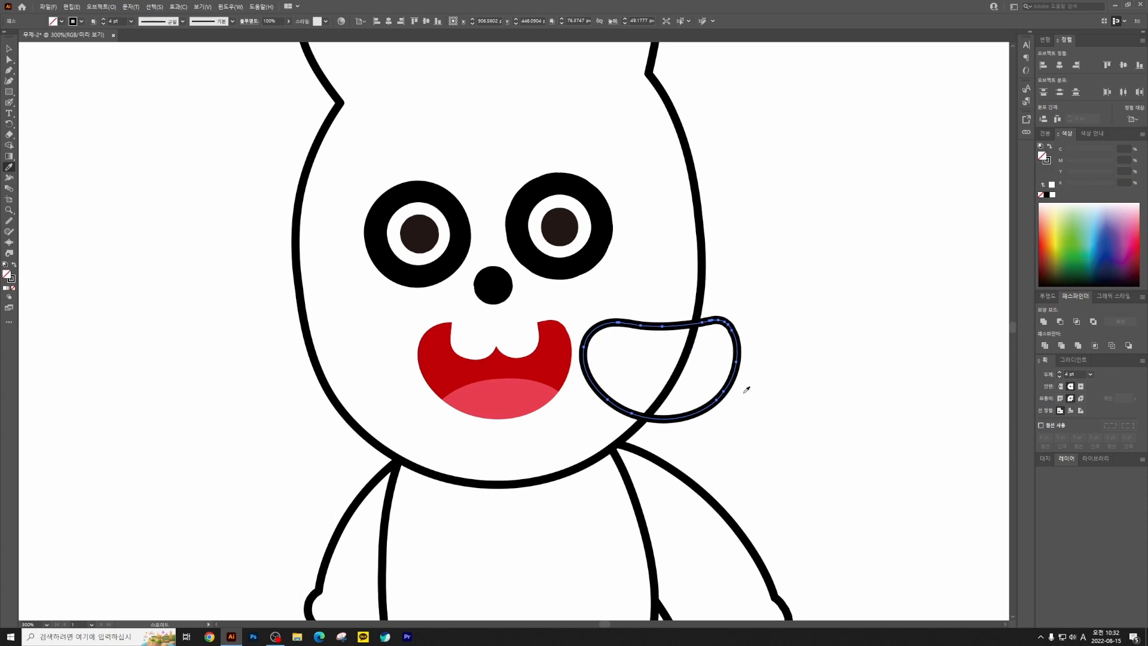
Step: Move the mouth outline onto the coloured mouth and centre the two horizontally on each other
key("v")
left_click_drag(730, 383, 565, 380)
left_click(623, 349)
left_click_drag(600, 341, 562, 377)
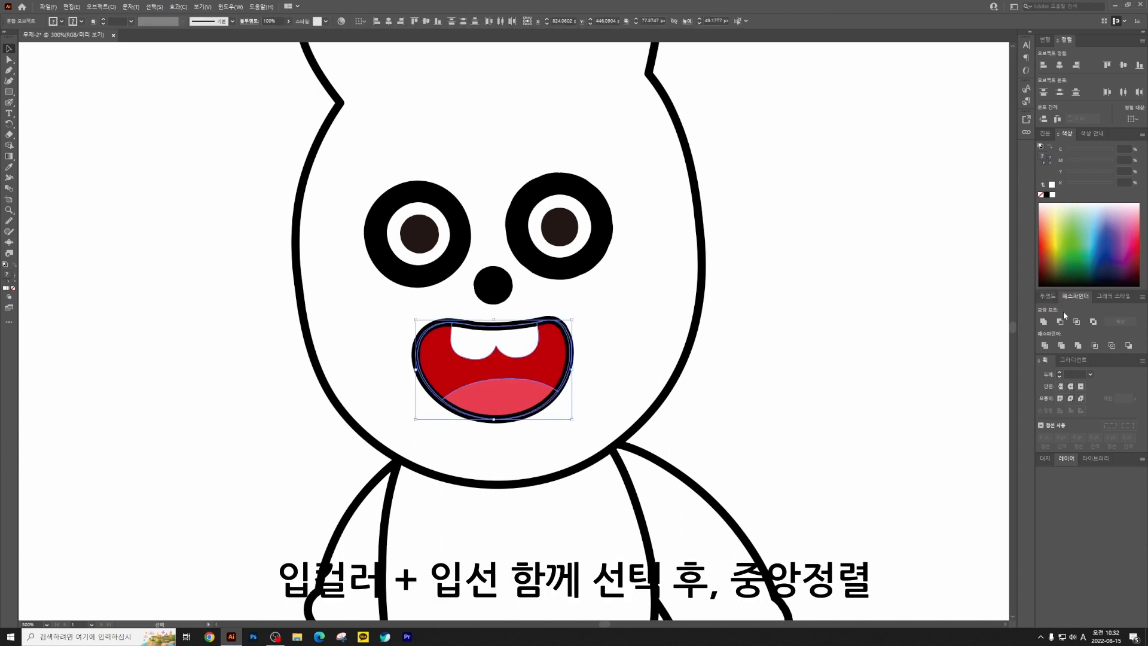
left_click(1060, 64)
left_click(652, 360)
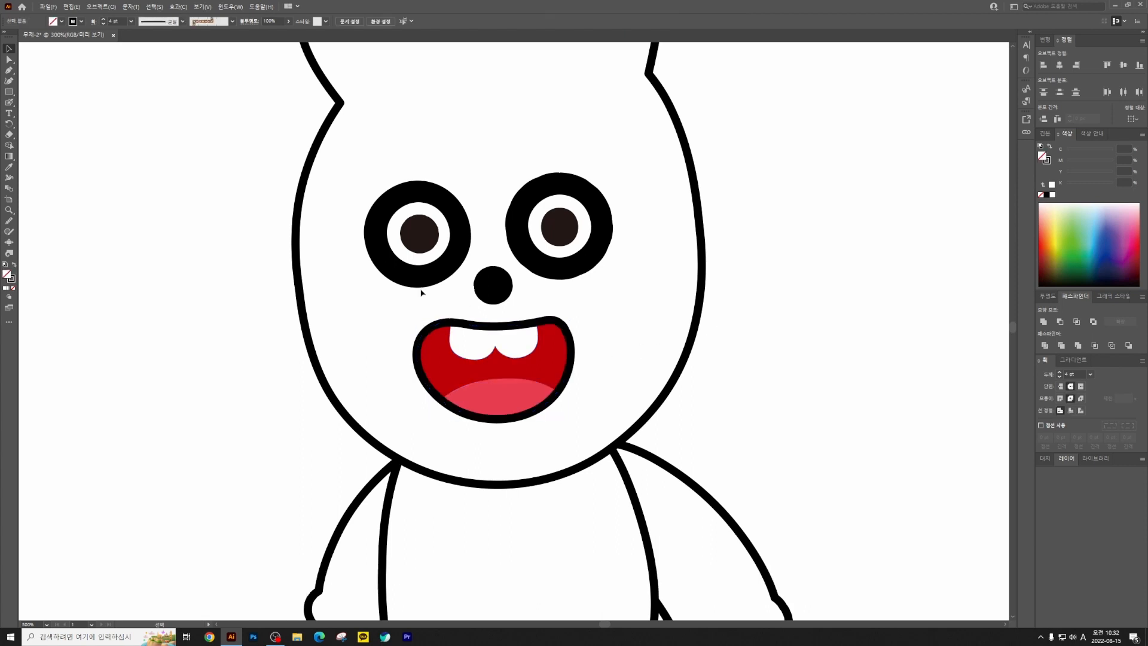
Step: Duplicate the body shape into the empty space beside the character and remove the copy's stroke
left_click_drag(400, 277, 403, 337)
key("ctrl+minus")
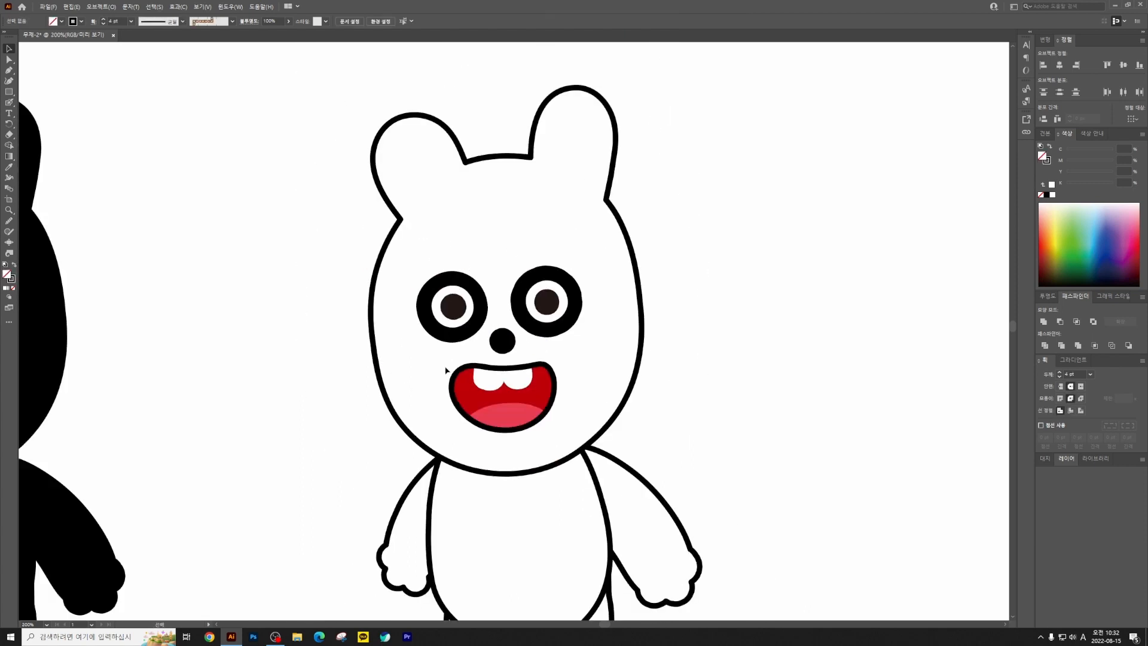
key("ctrl+minus")
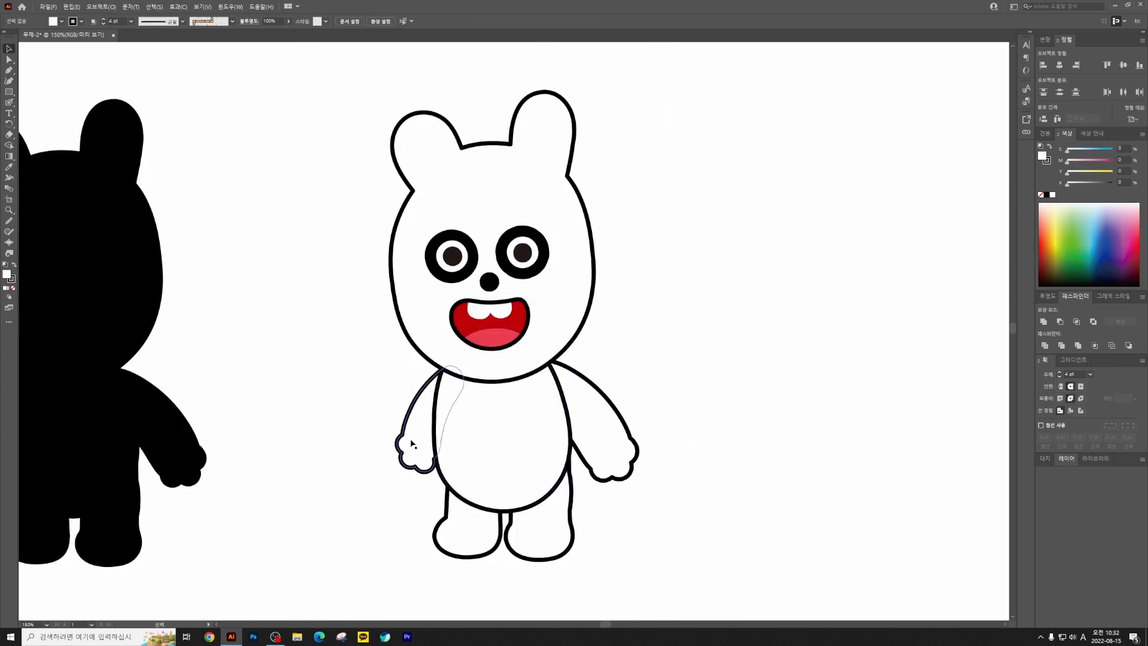
left_click(442, 441)
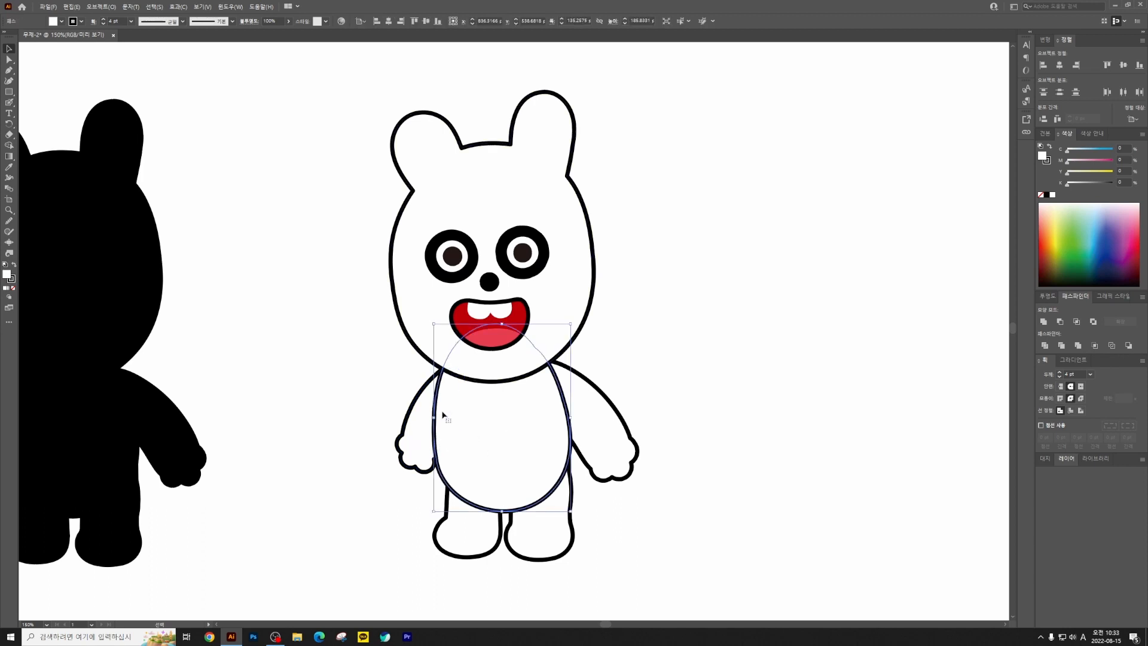
left_click(365, 372)
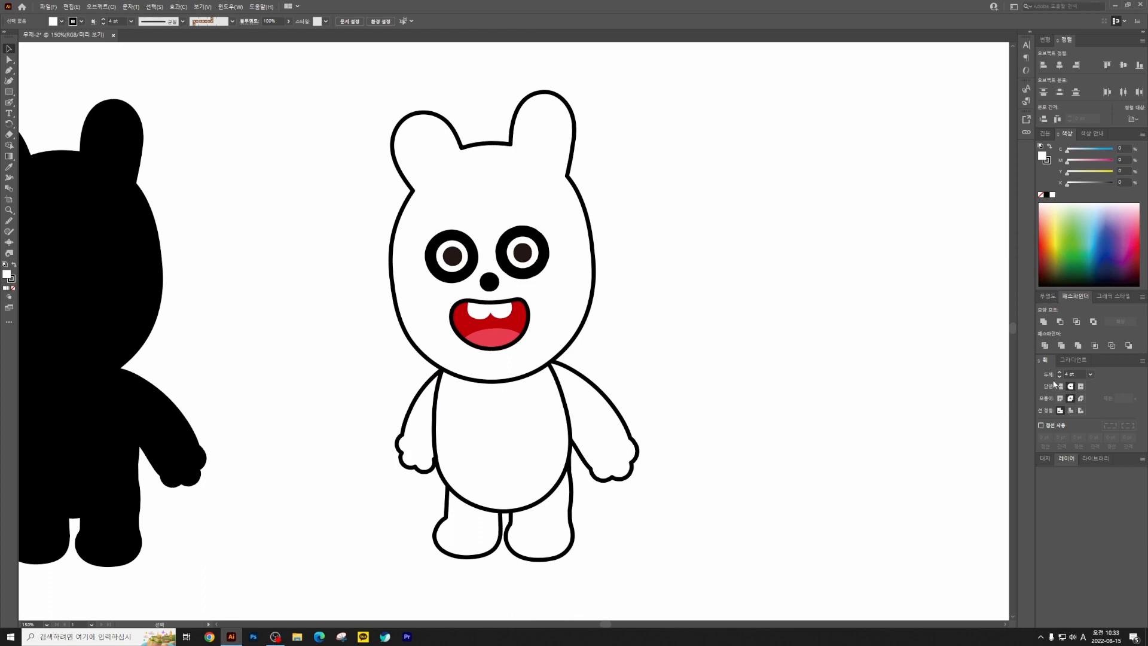
scroll(680, 359, "right", 5)
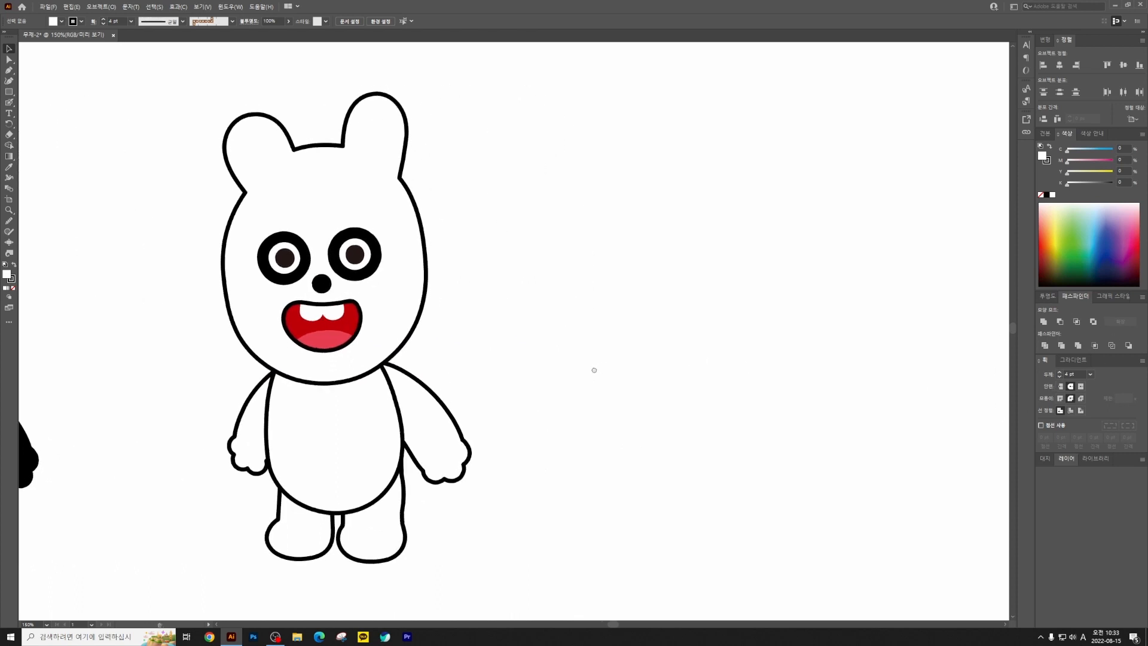
scroll(533, 400, "right", 2)
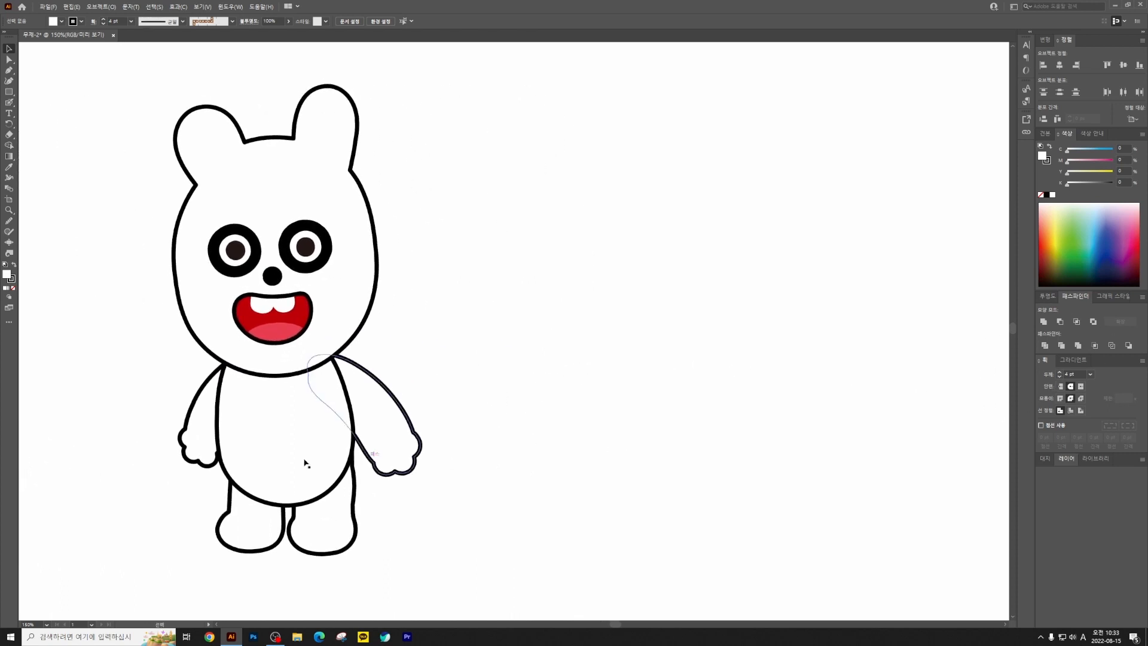
left_click_drag(288, 446, 578, 447)
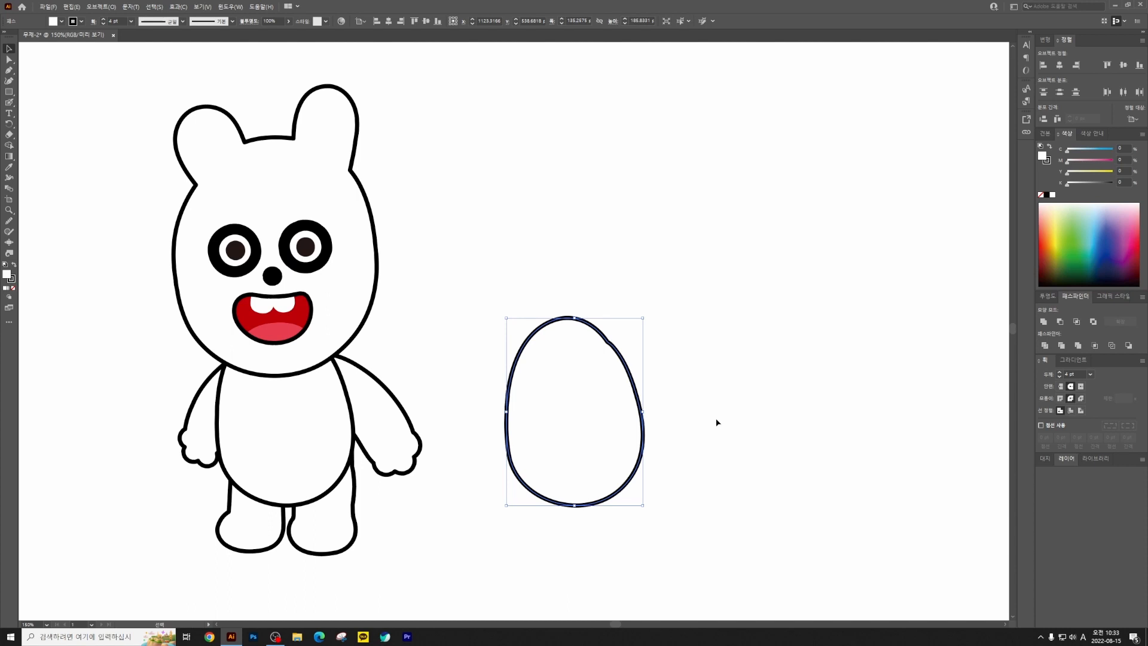
left_click(13, 288)
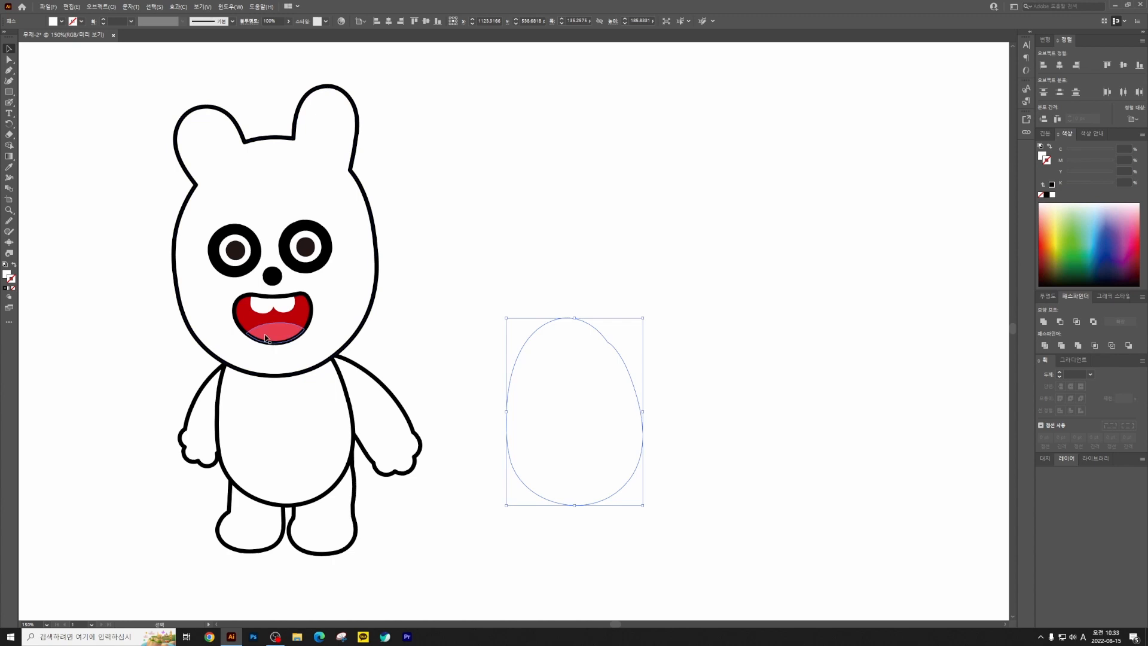
Step: Choose the Blob Brush, fill the copied body with black (K 100), and switch to Draw Inside mode for that shape
left_click(10, 102)
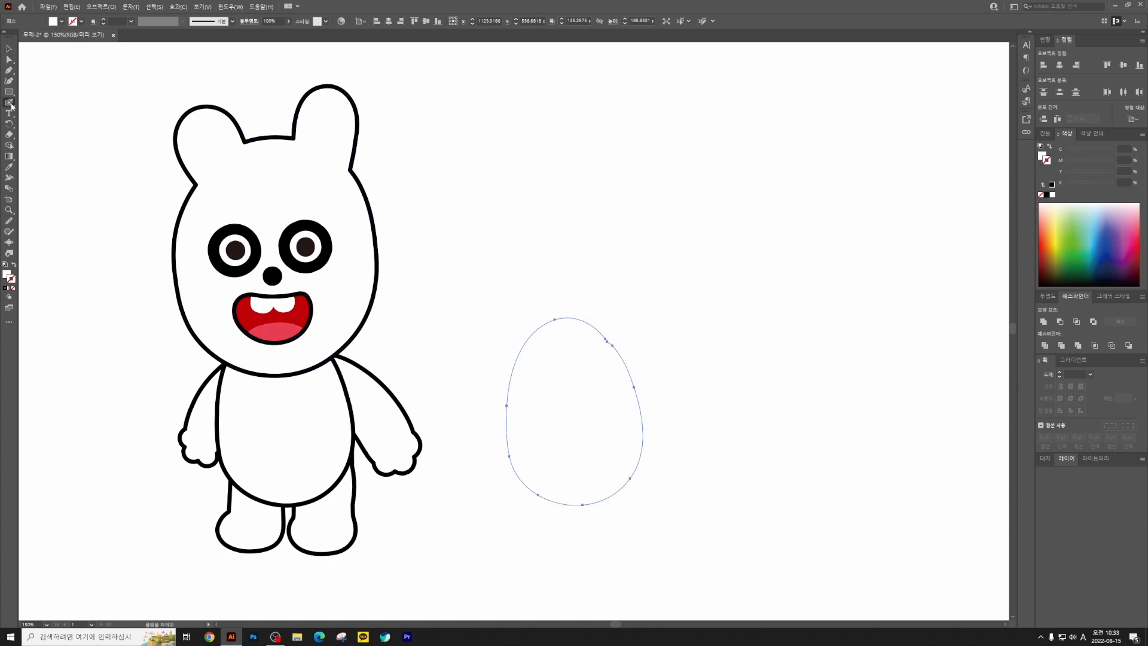
left_click(9, 297)
left_click(37, 317)
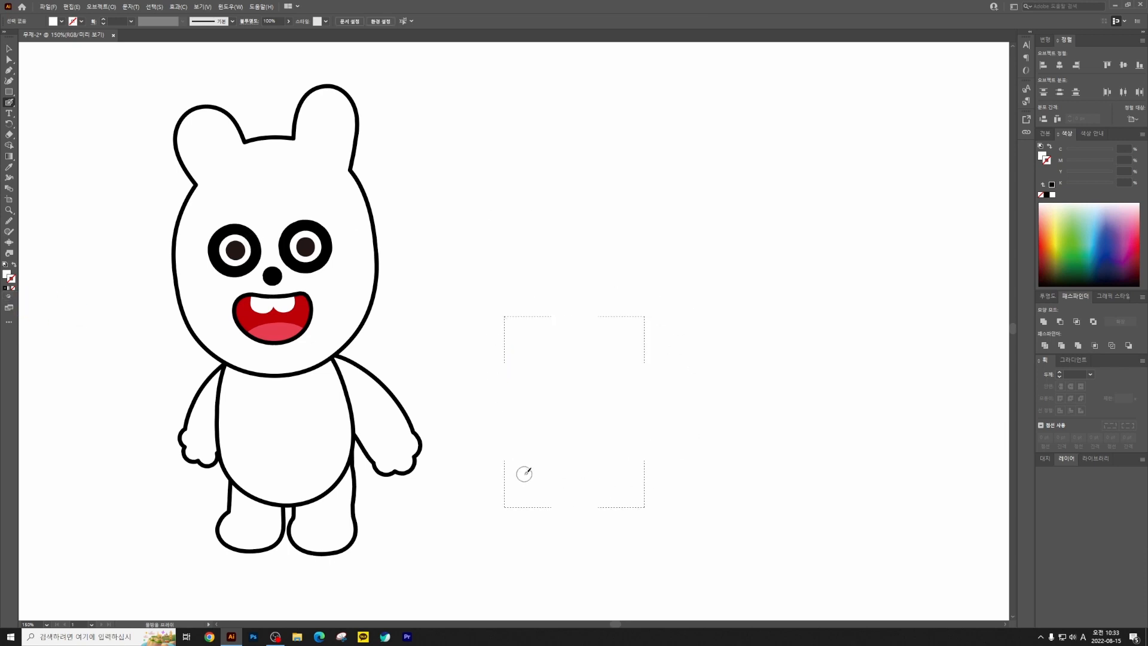
left_click(562, 469, "ctrl")
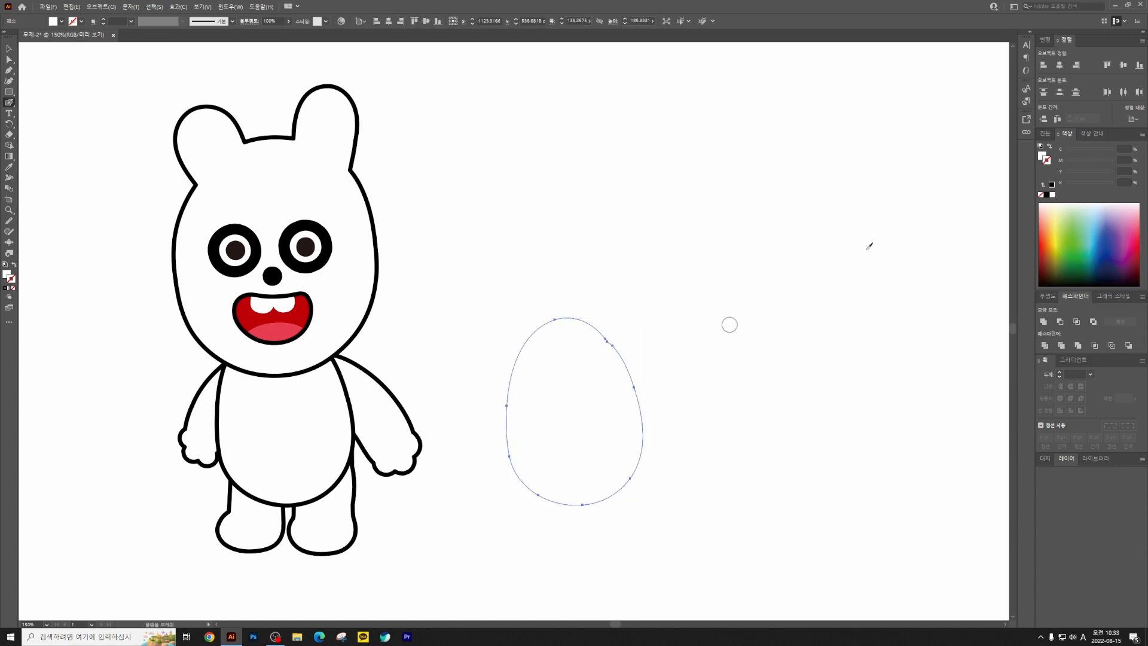
left_click(1041, 155)
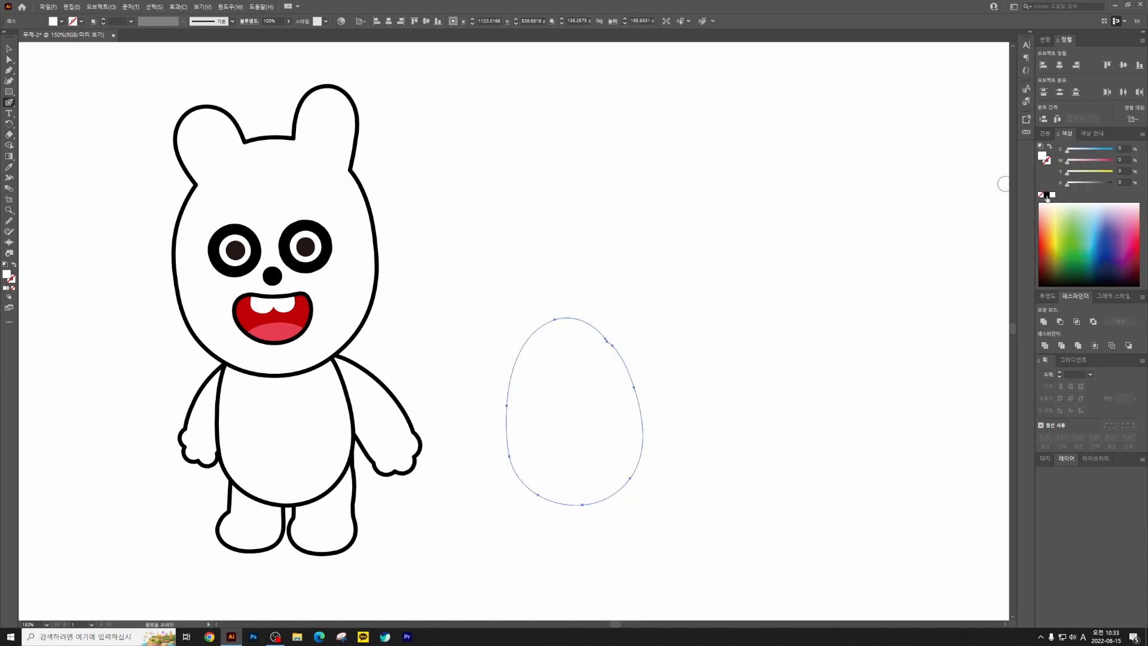
left_click(1046, 196)
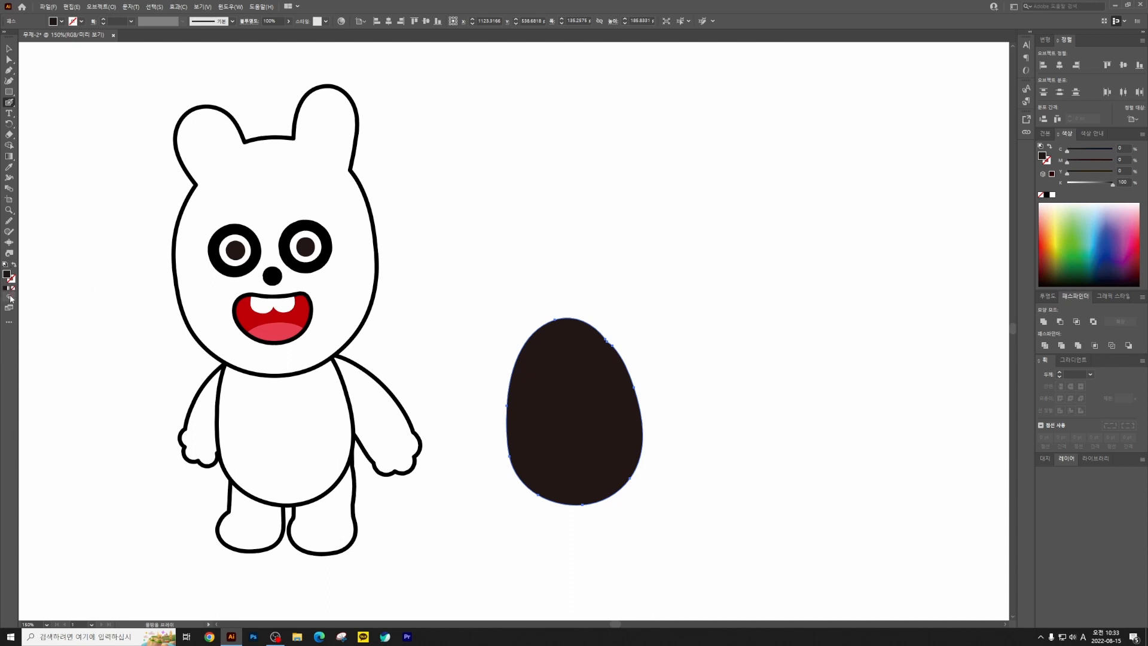
left_click(11, 297)
left_click(42, 317)
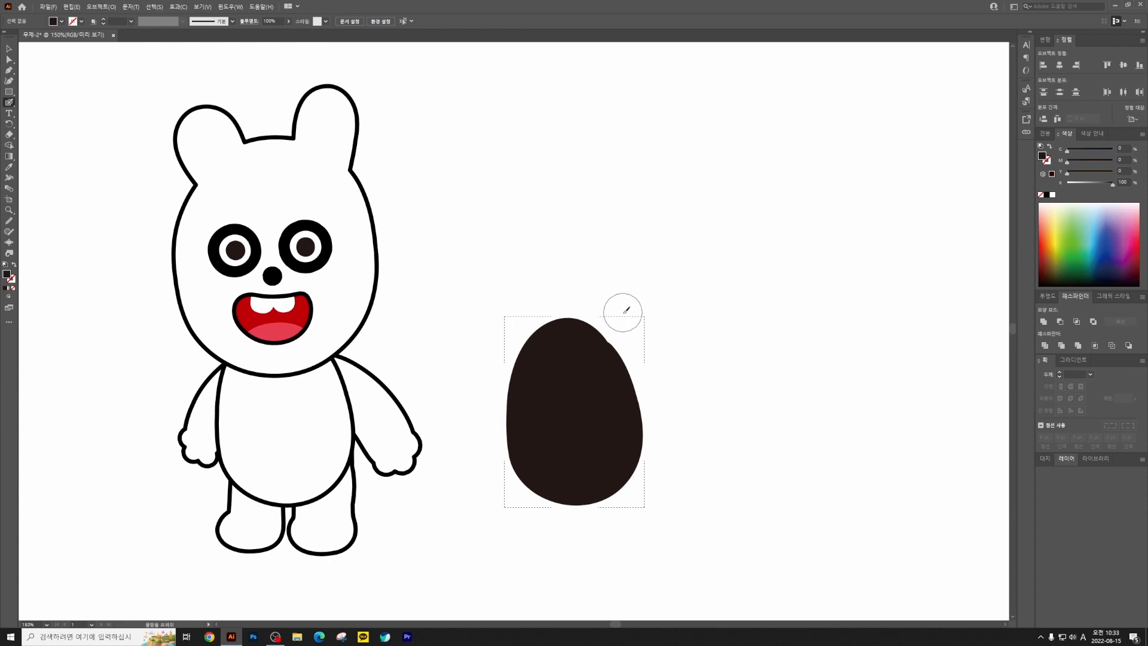
Step: Enlarge the Blob Brush, set its colour to yellow (Y 100), and paint a slanted band across the top of the copied body
key("bracketright")
key("bracketright")
key("bracketright")
key("bracketright")
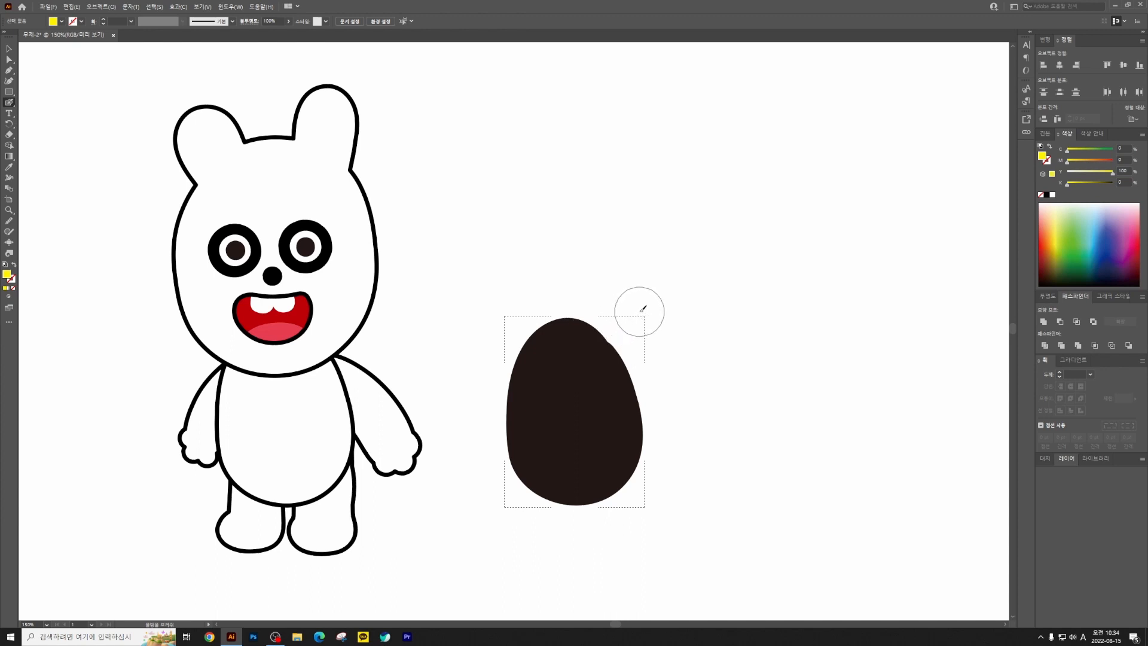
left_click_drag(635, 309, 498, 335)
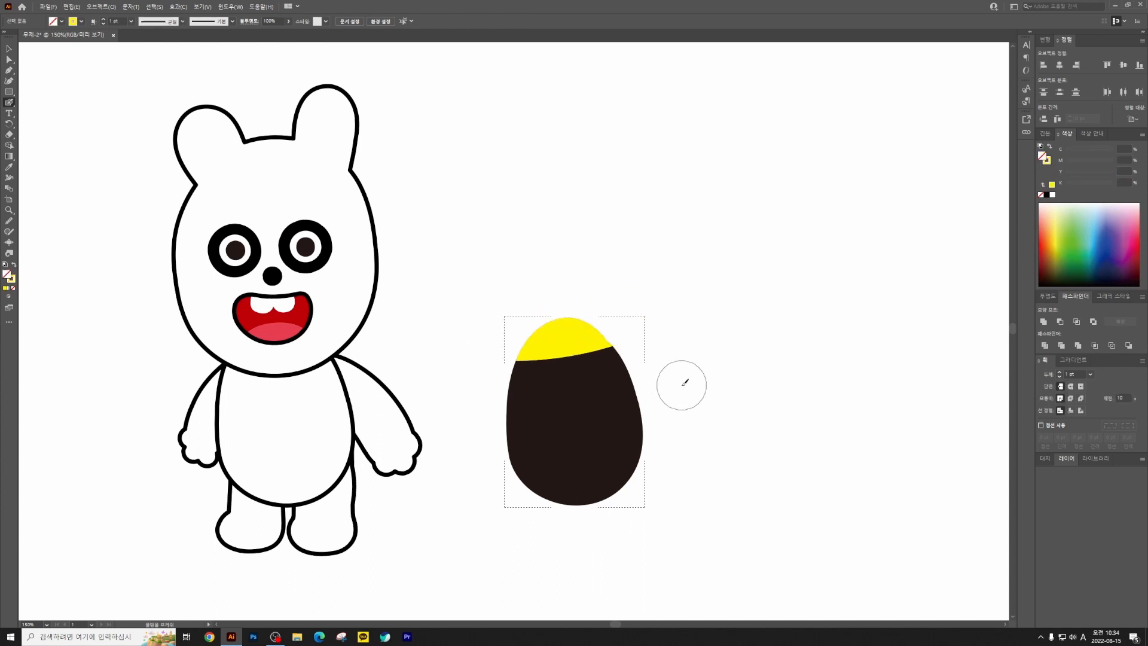
mouse_move(679, 382)
left_mouse_down()
mouse_move(607, 406)
mouse_move(501, 412)
left_mouse_up()
key("ctrl+z")
left_click_drag(658, 381, 487, 430)
key("ctrl+z")
mouse_move(671, 387)
left_mouse_down()
mouse_move(463, 411)
mouse_move(513, 410)
left_mouse_up()
key("ctrl+z")
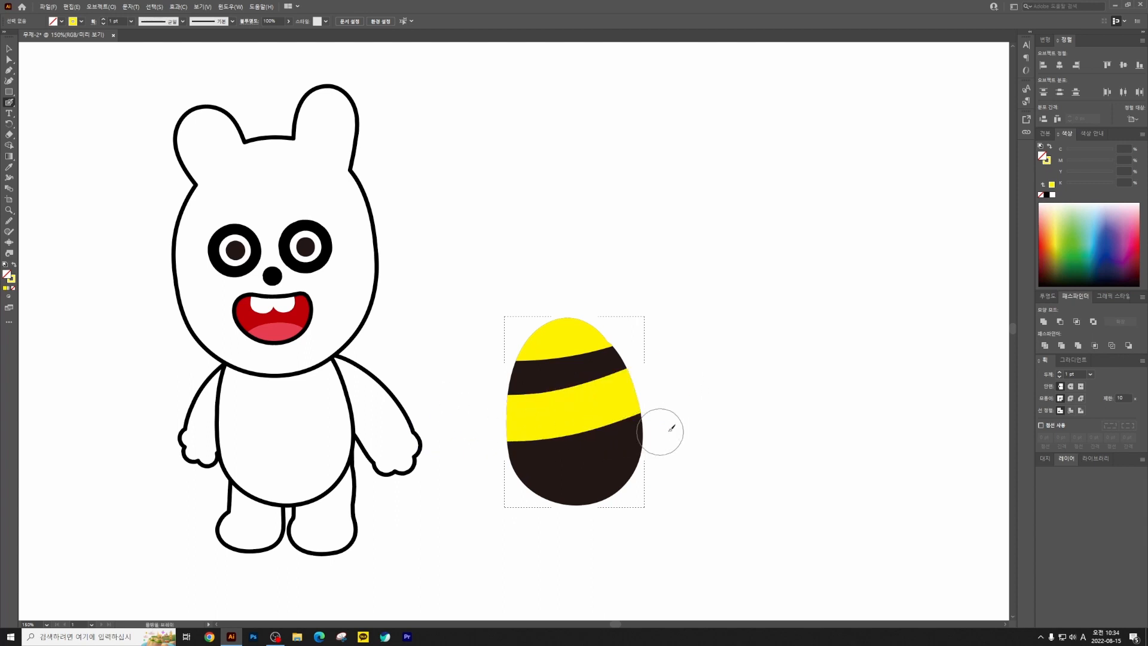
key("ctrl+z")
Step: Paint two more slanted yellow bands inside the copied body, one across its middle and one across its bottom
mouse_move(661, 379)
left_mouse_down()
mouse_move(560, 411)
mouse_move(479, 402)
left_mouse_up()
left_click_drag(663, 459, 511, 511)
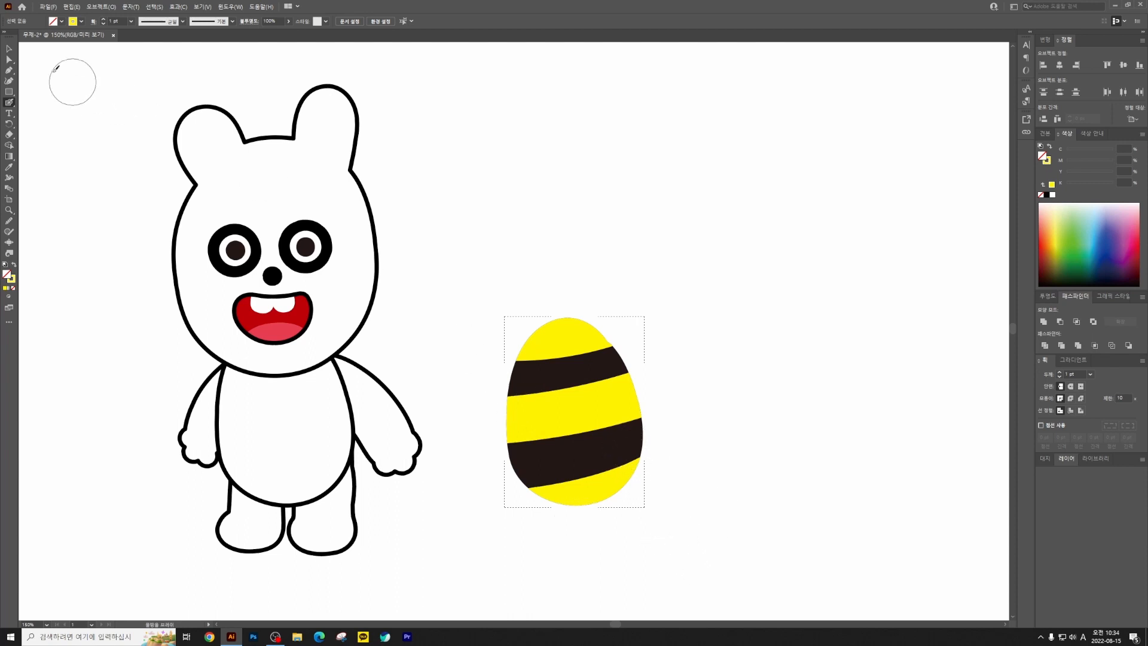
Step: Split the striped body into separate pieces with Pathfinder Divide and check the cuts in outline view
left_click(9, 48)
left_click_drag(488, 275, 687, 530)
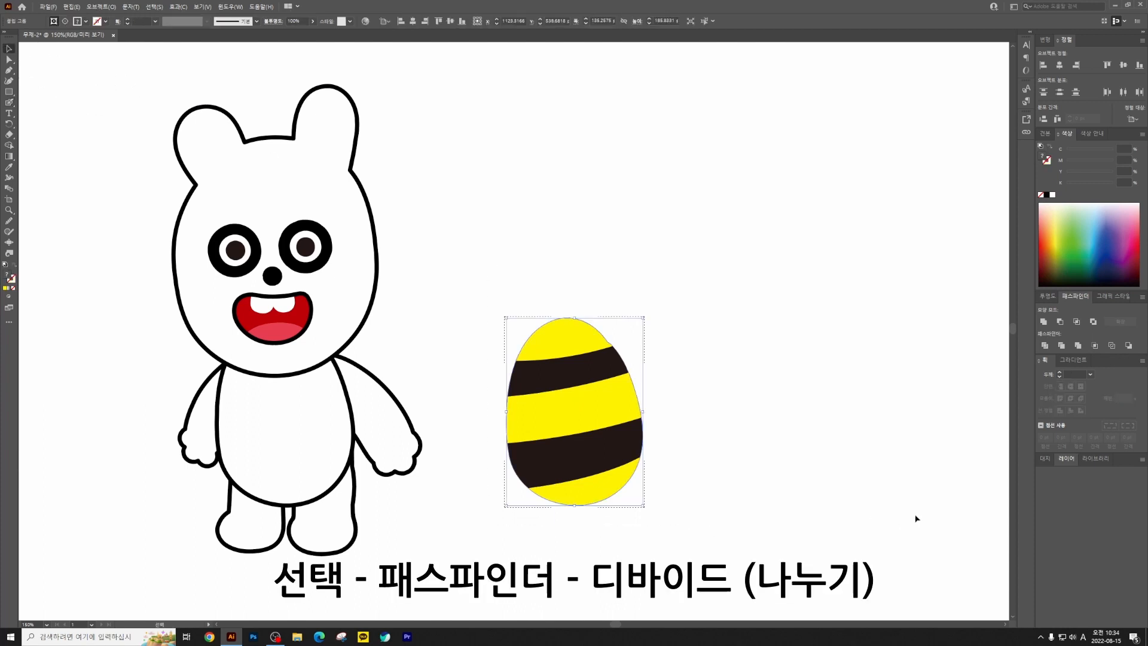
left_click(1046, 345)
left_click(679, 411)
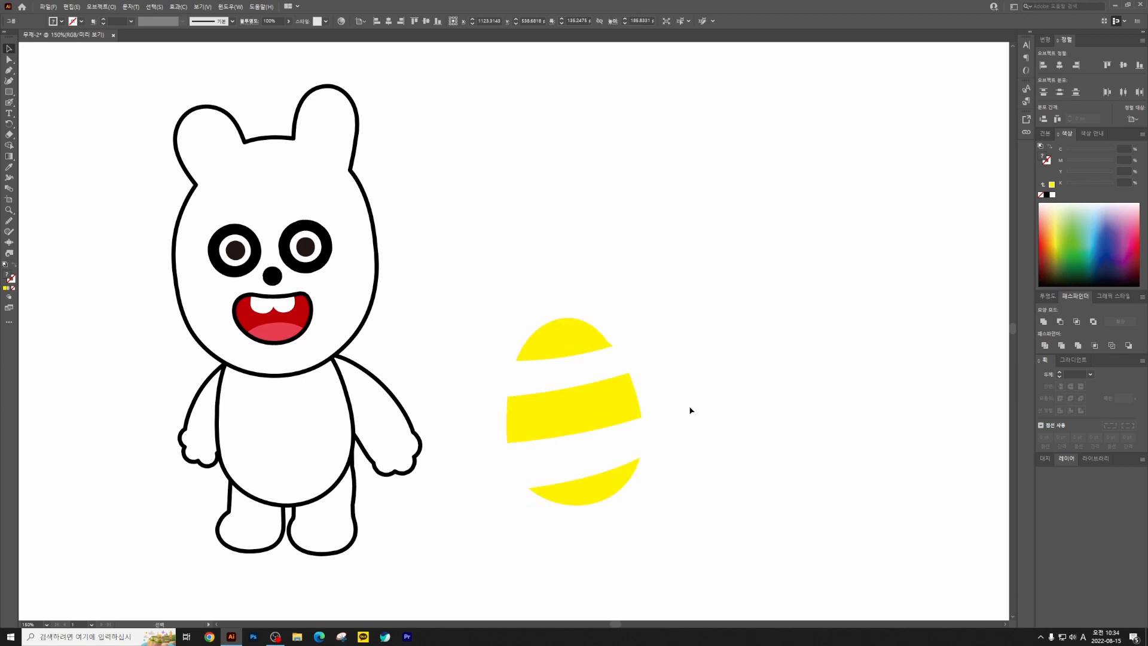
left_click(615, 404)
left_click(747, 392)
key("ctrl+y")
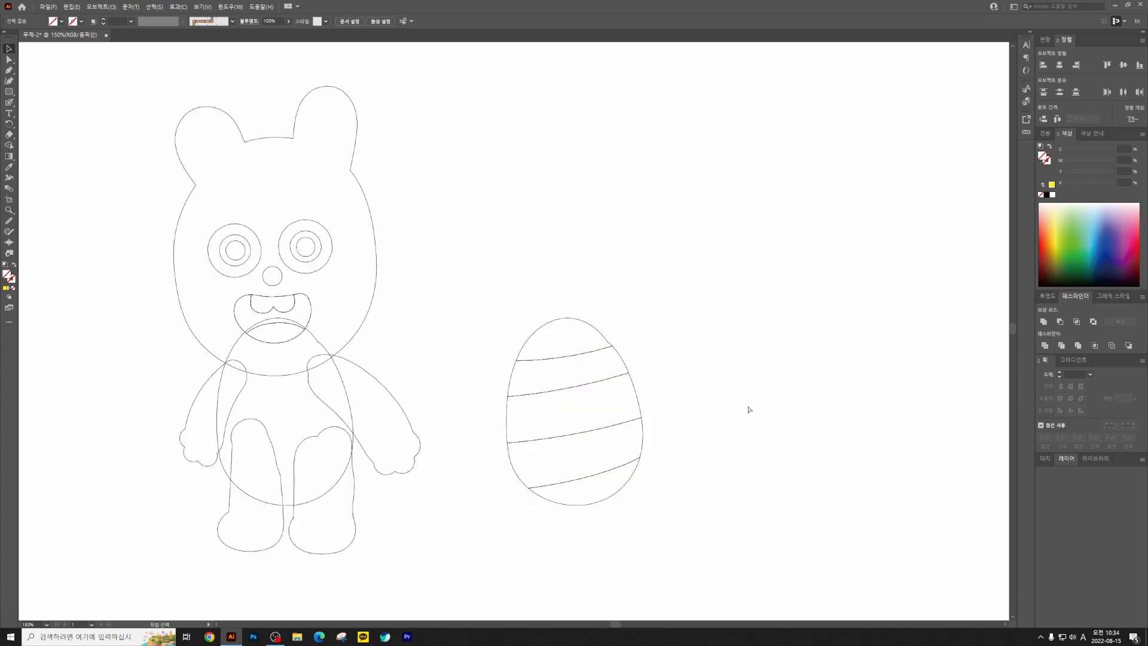
key("ctrl+y")
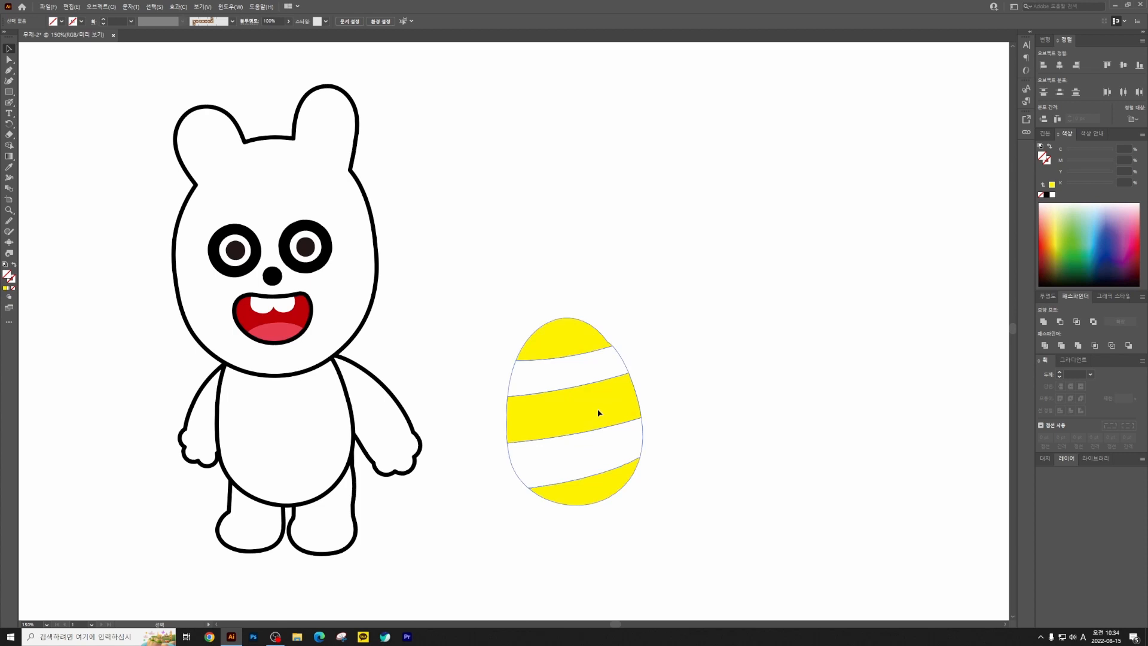
Step: Move the divided body closer to the character and fill its three yellow bands with black (K 100)
left_click_drag(599, 413, 554, 412)
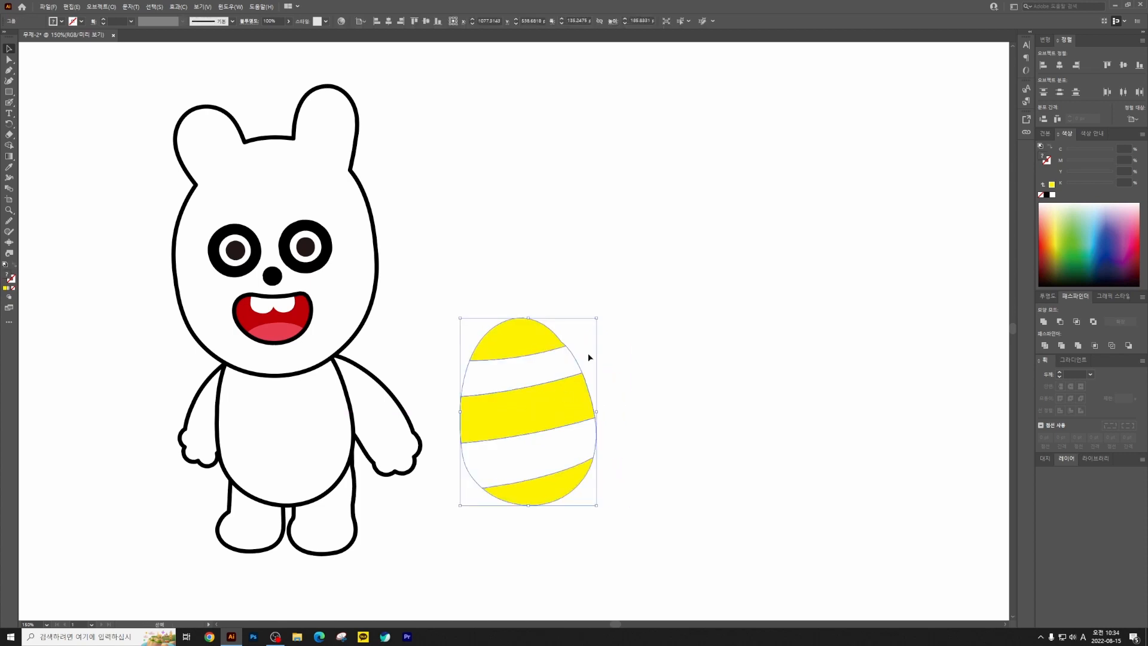
left_click(657, 315)
key("a")
left_click(516, 352)
left_click(530, 421, "shift")
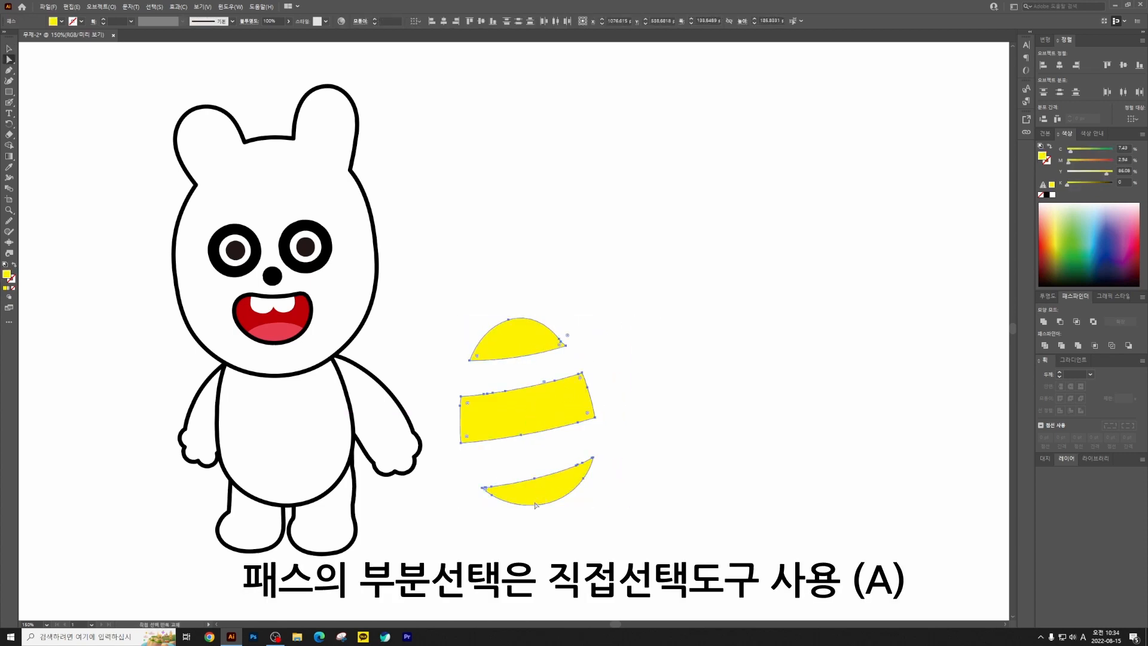
left_click(1046, 198)
left_click(633, 359)
Step: Select the two unfilled bands between the black ones and fill them with white
left_click(529, 410)
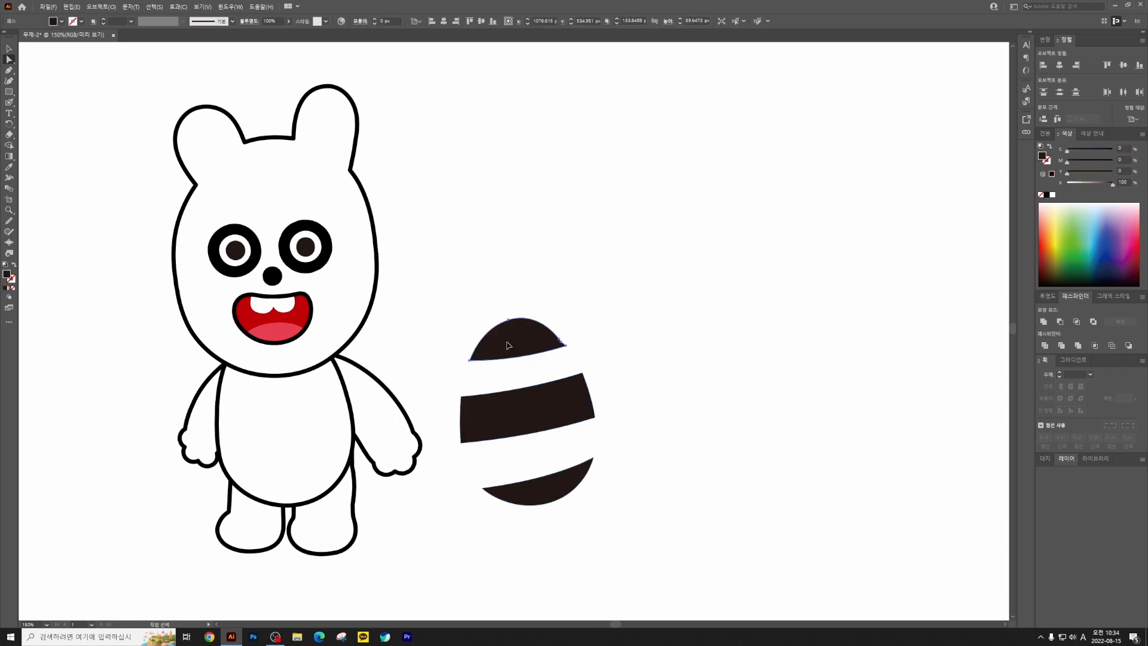
left_click(508, 374)
left_click_drag(444, 375, 486, 385)
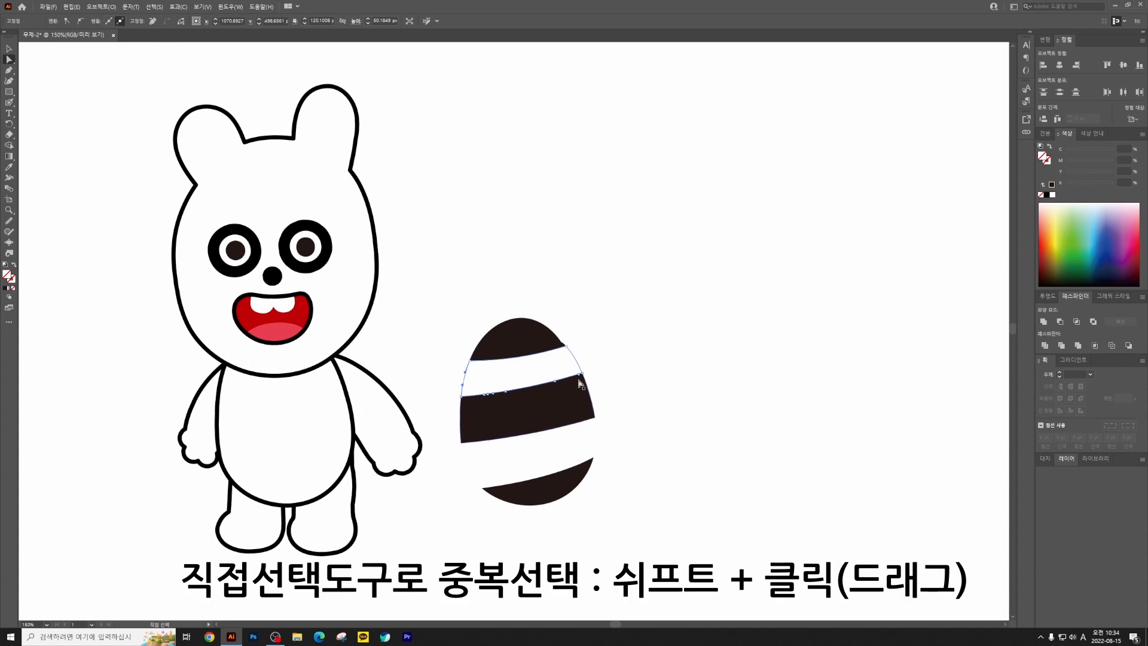
left_click(597, 437, "shift")
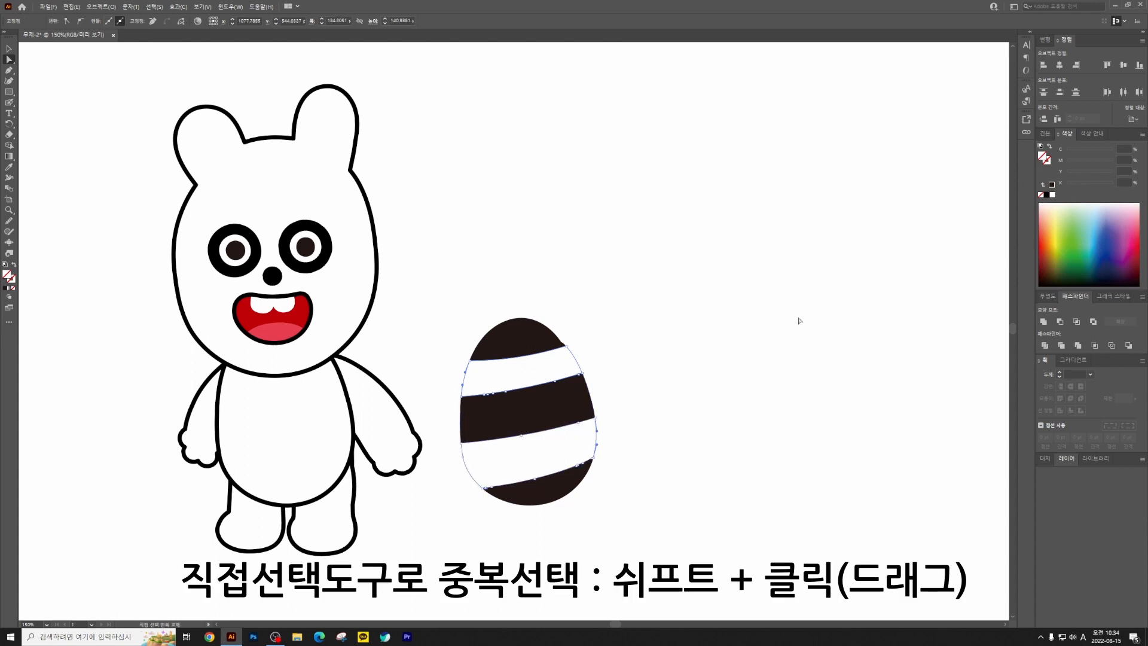
left_click(1051, 195)
left_click(693, 262)
key("v")
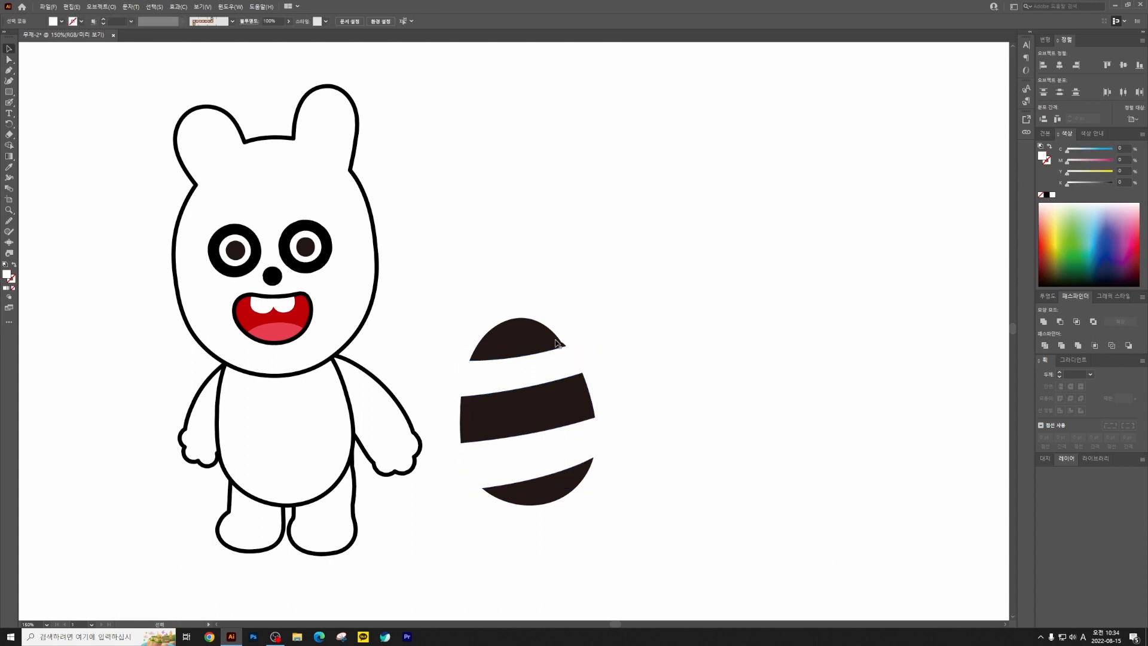
Step: Remove the fill from the character's original body shape, keeping only its outline
left_click(530, 342)
left_click(287, 440)
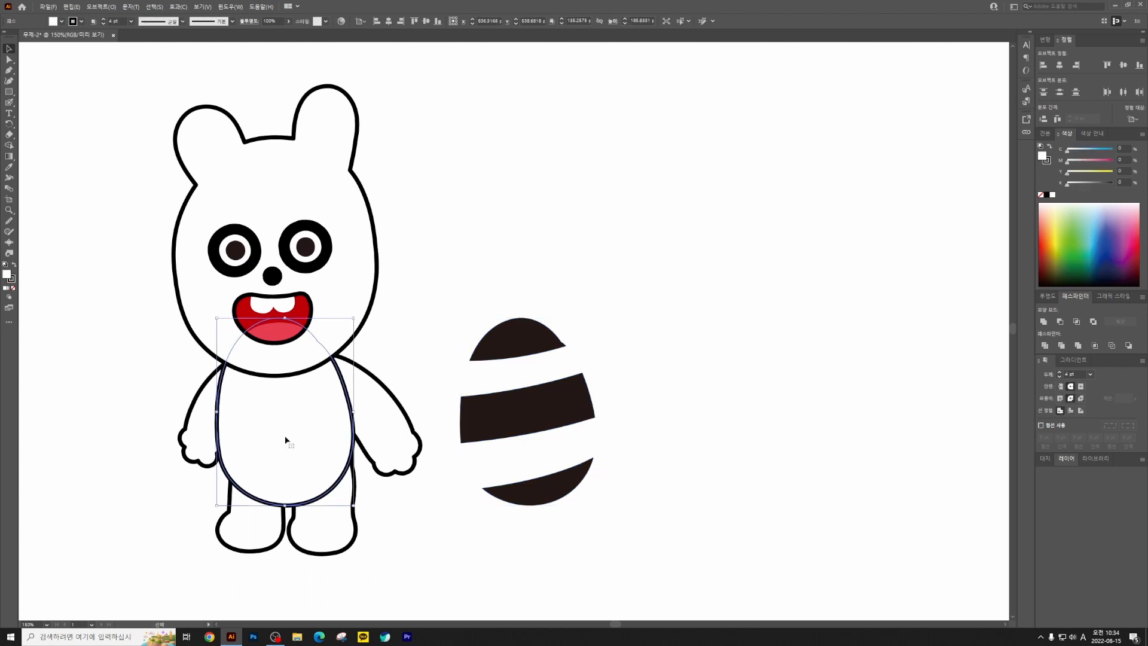
left_click(13, 290)
left_click(475, 246)
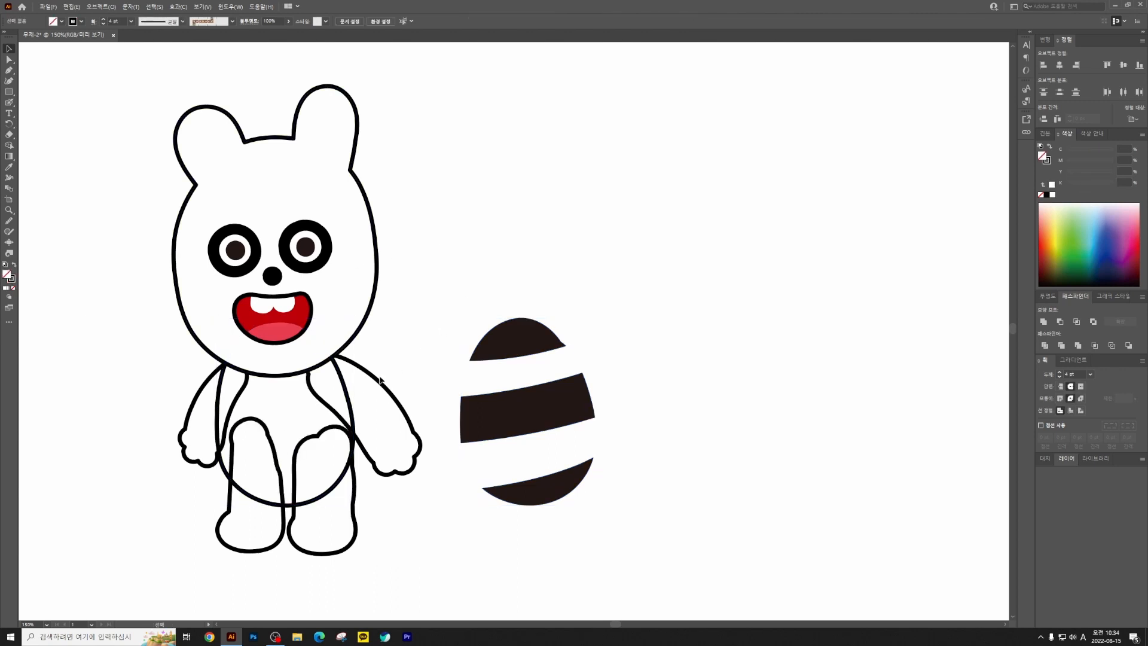
Step: Centre the body outline and the striped body on each other, both horizontally and vertically
left_click(354, 413)
left_click(352, 421)
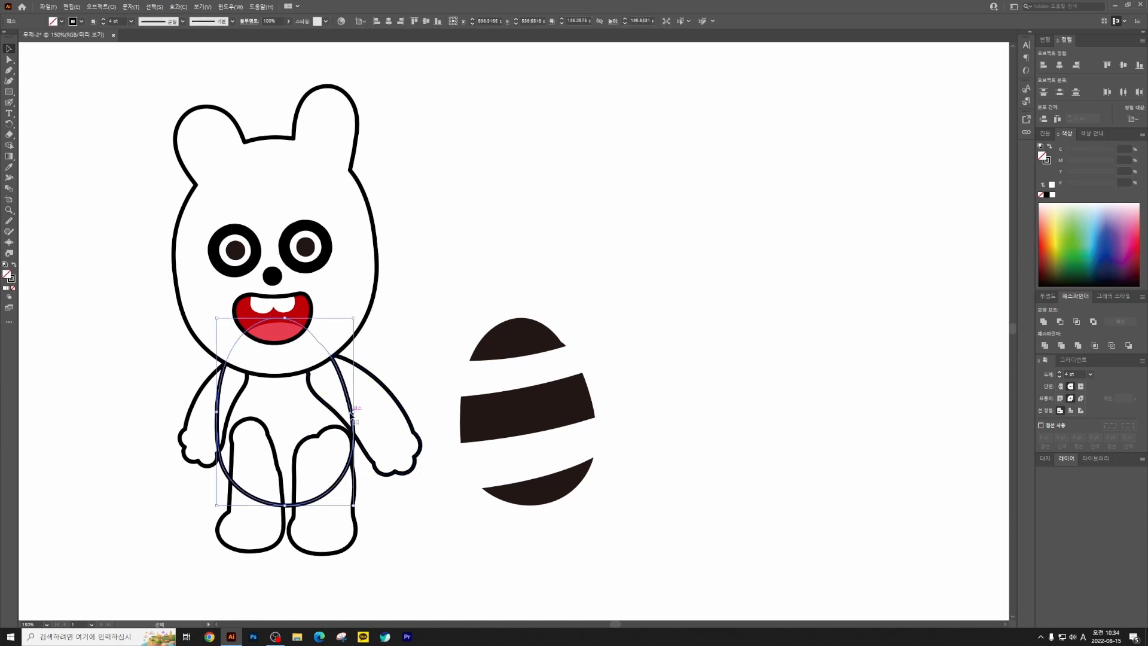
left_click(534, 423, "shift")
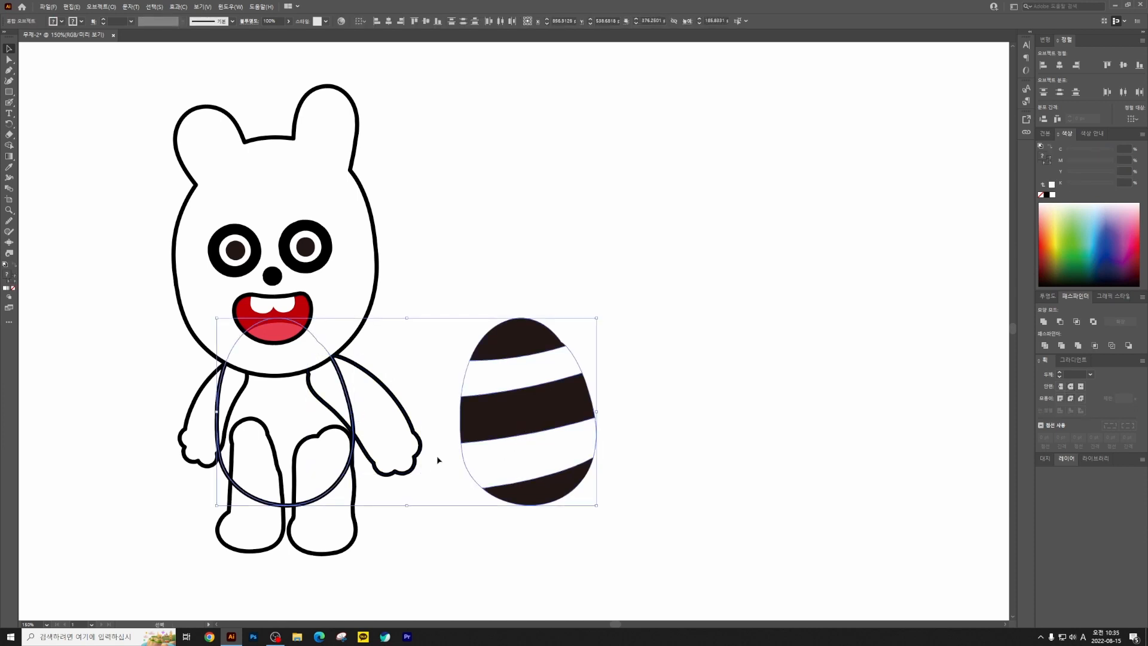
left_click(1124, 65)
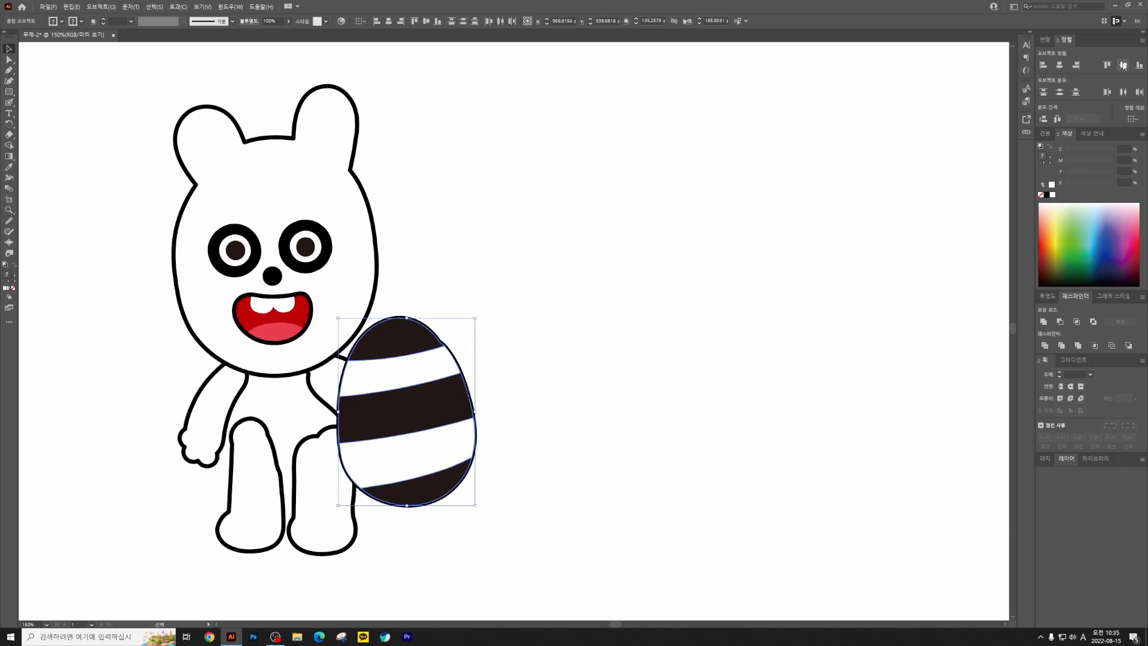
left_click(940, 139)
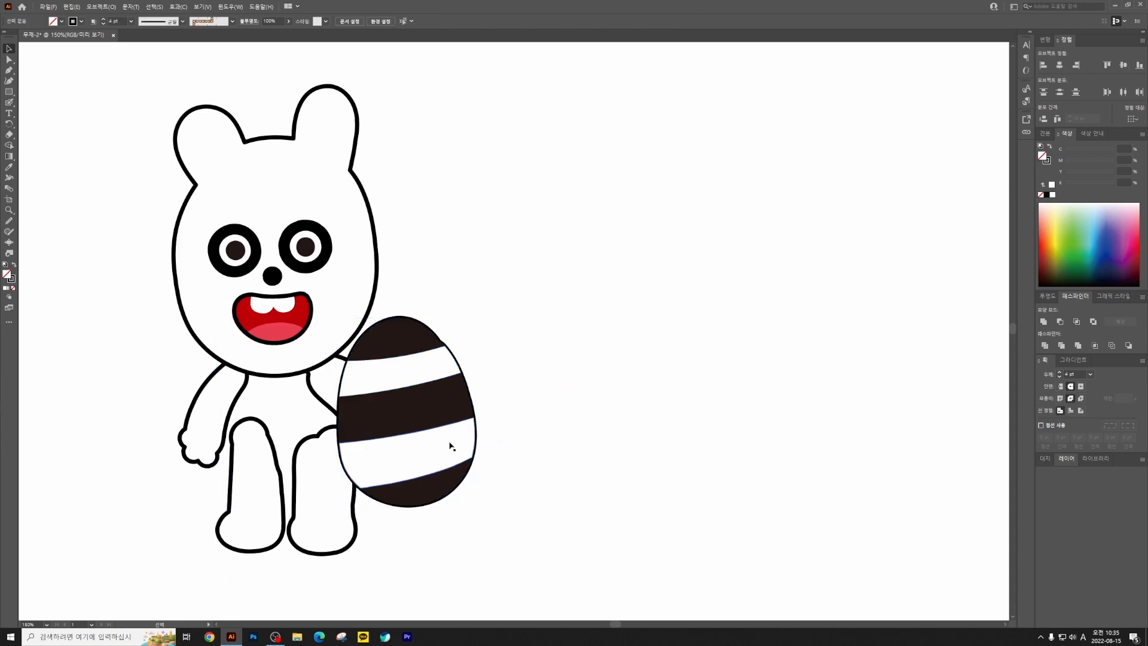
Step: Send the black-and-white striped group backward behind the body outline
key("ctrl+plus")
left_click_drag(361, 443, 448, 430)
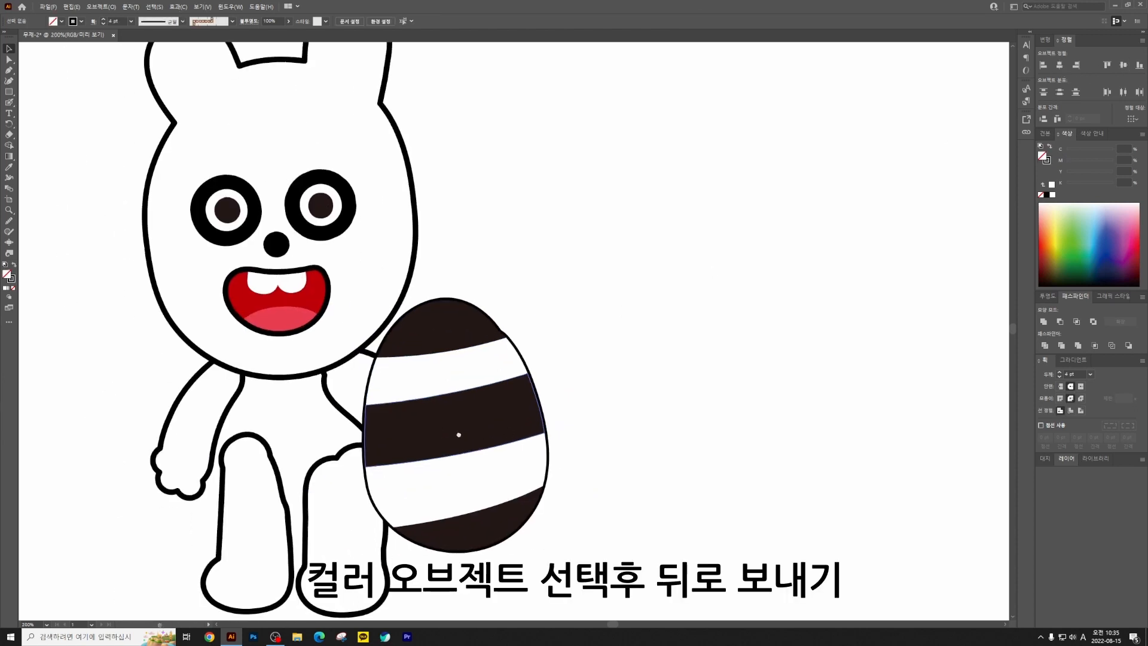
left_click(497, 418)
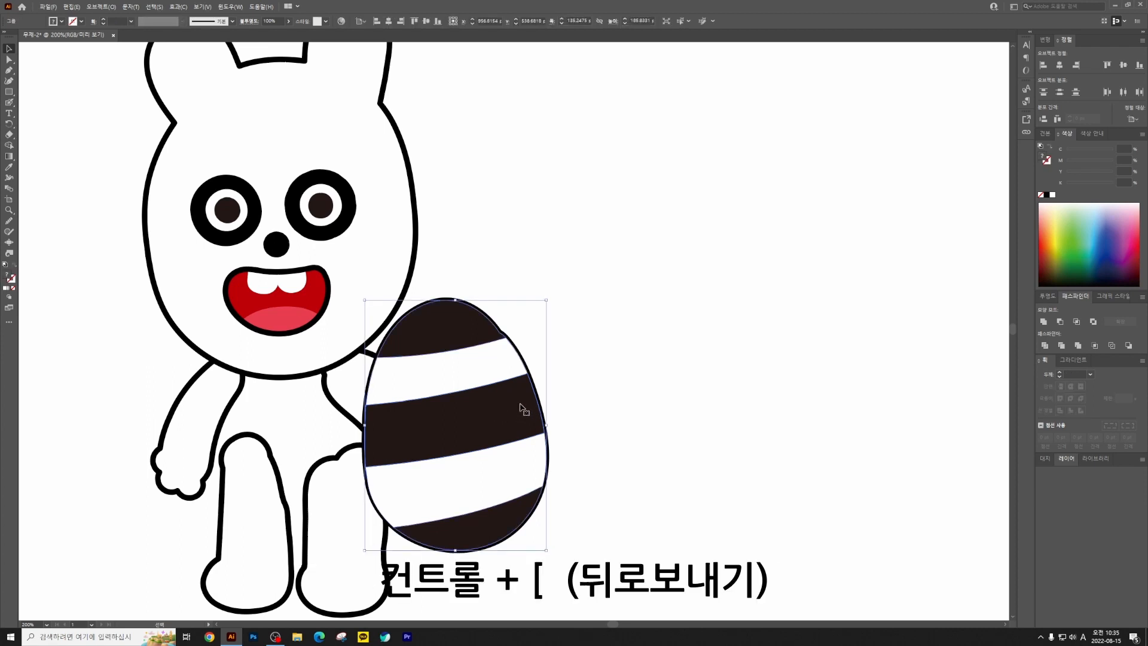
key("ctrl+bracketleft")
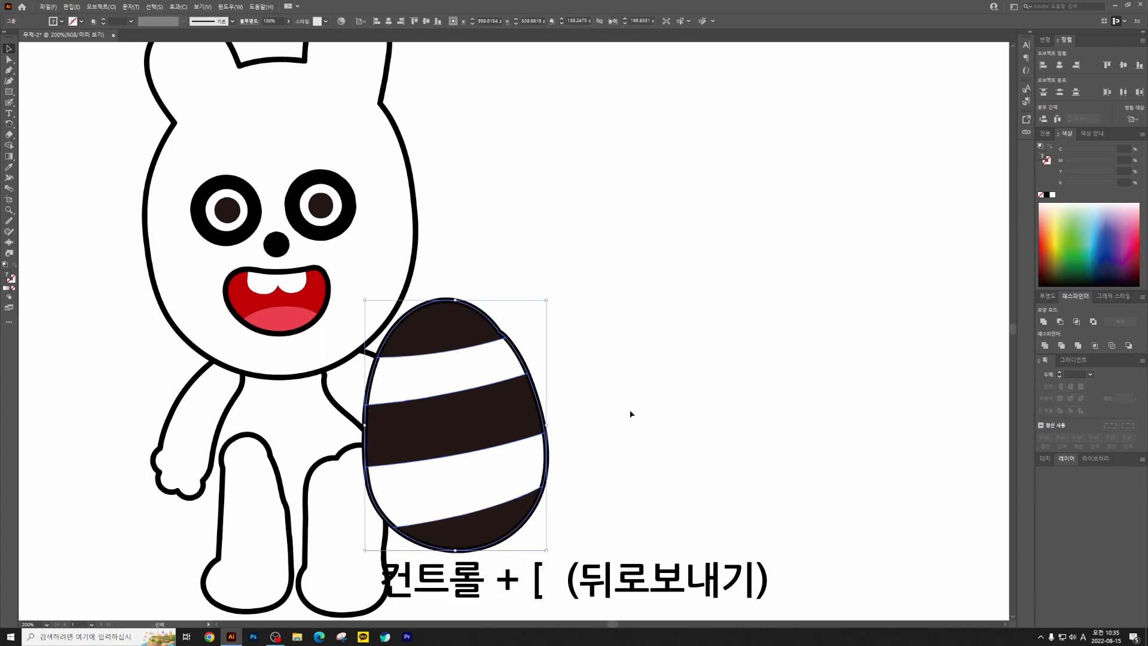
left_click(626, 411)
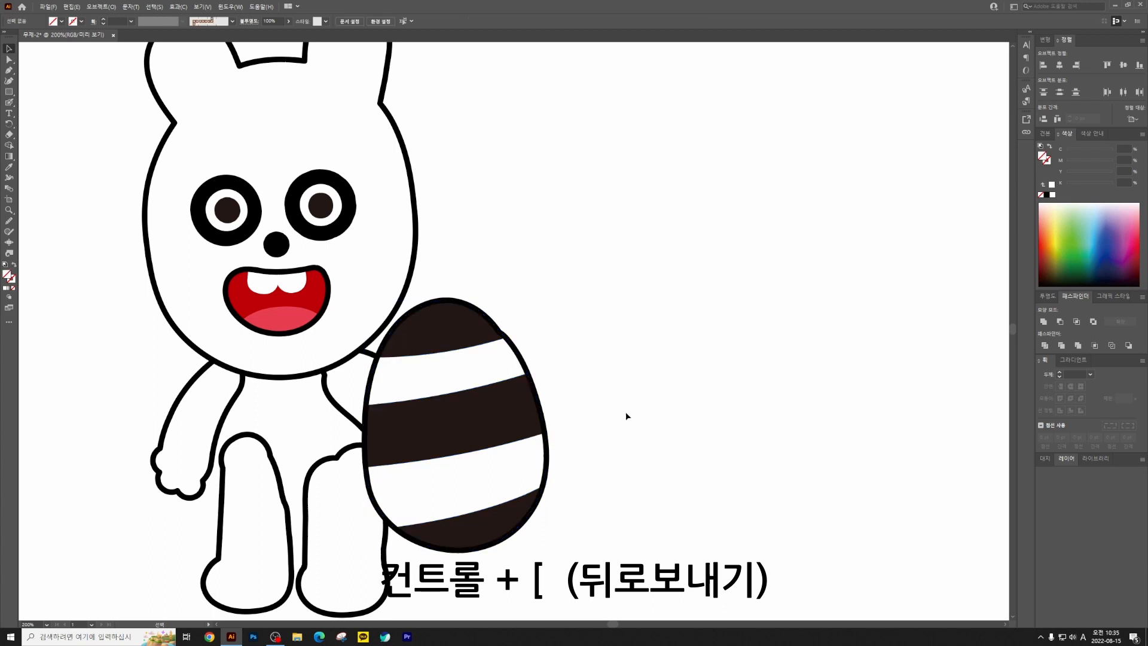
Step: Group the body outline with its stripes and place the group back on the character's torso, behind the head
left_click(458, 311)
left_click(614, 326)
key("ctrl+minus")
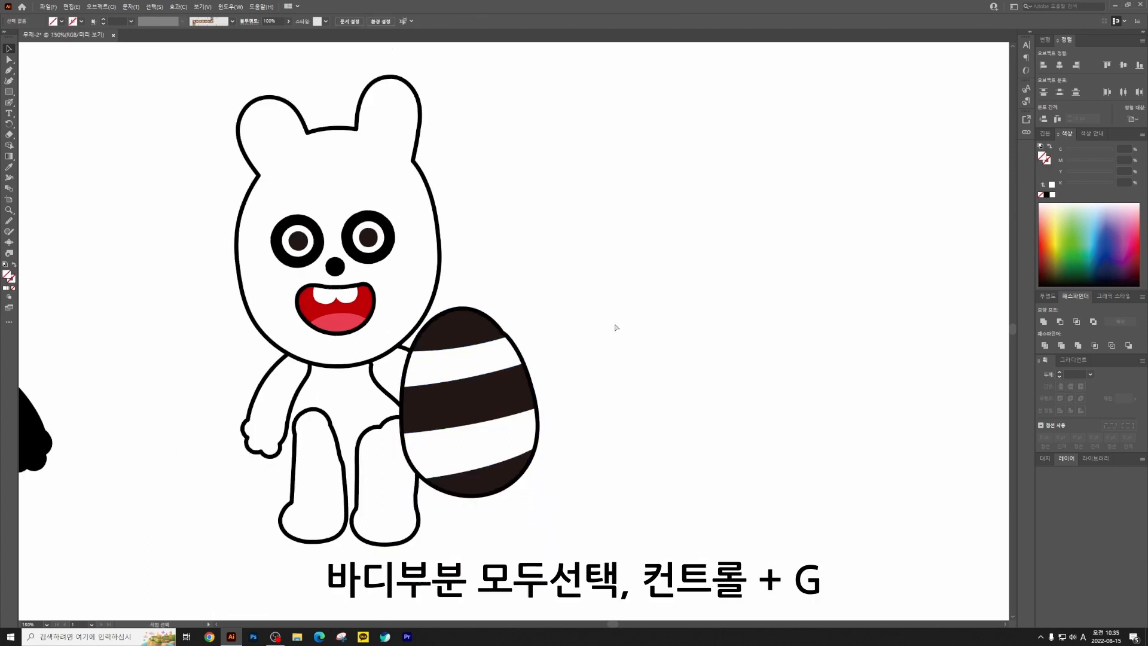
left_click_drag(477, 419, 359, 418)
left_click(556, 400)
left_click_drag(544, 395, 666, 365)
left_click_drag(611, 443, 541, 474)
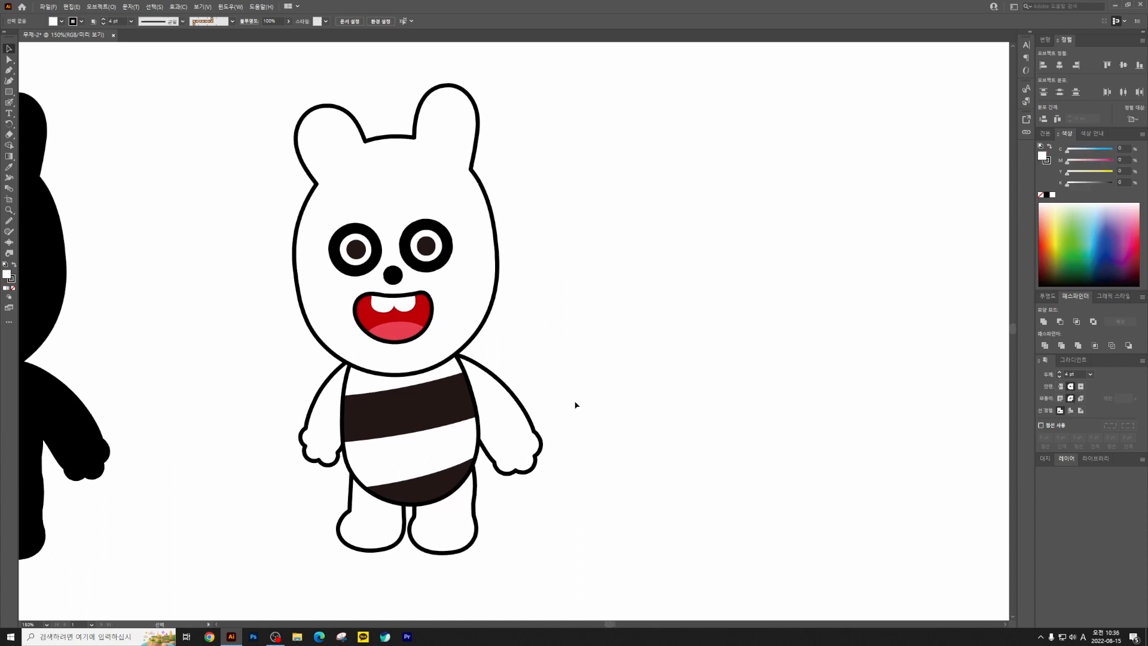
Step: Duplicate the arm on the picture's right into the empty space, remove the copy's stroke, and fill it with black (K 100)
left_click_drag(534, 416, 713, 413)
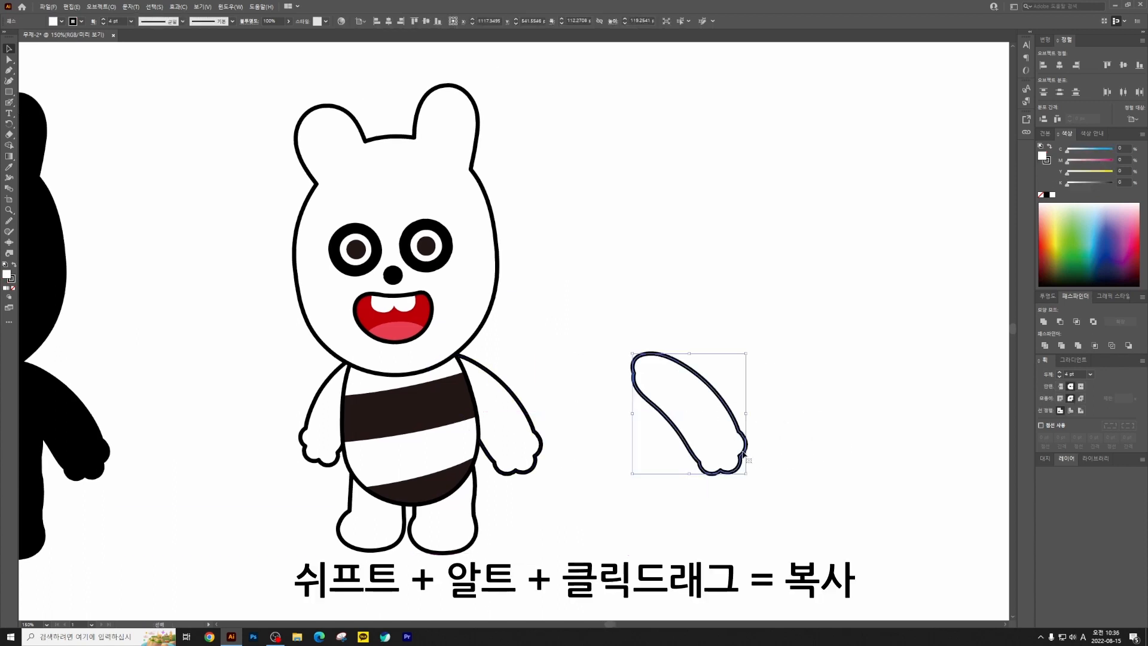
left_click(13, 288)
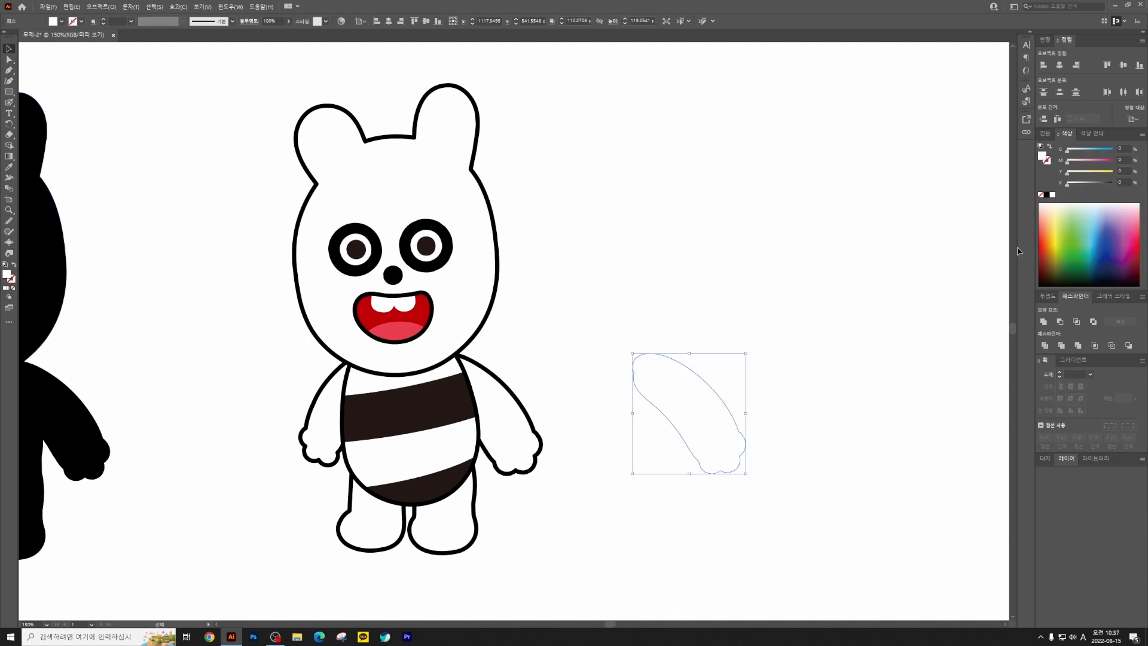
left_click(1047, 194)
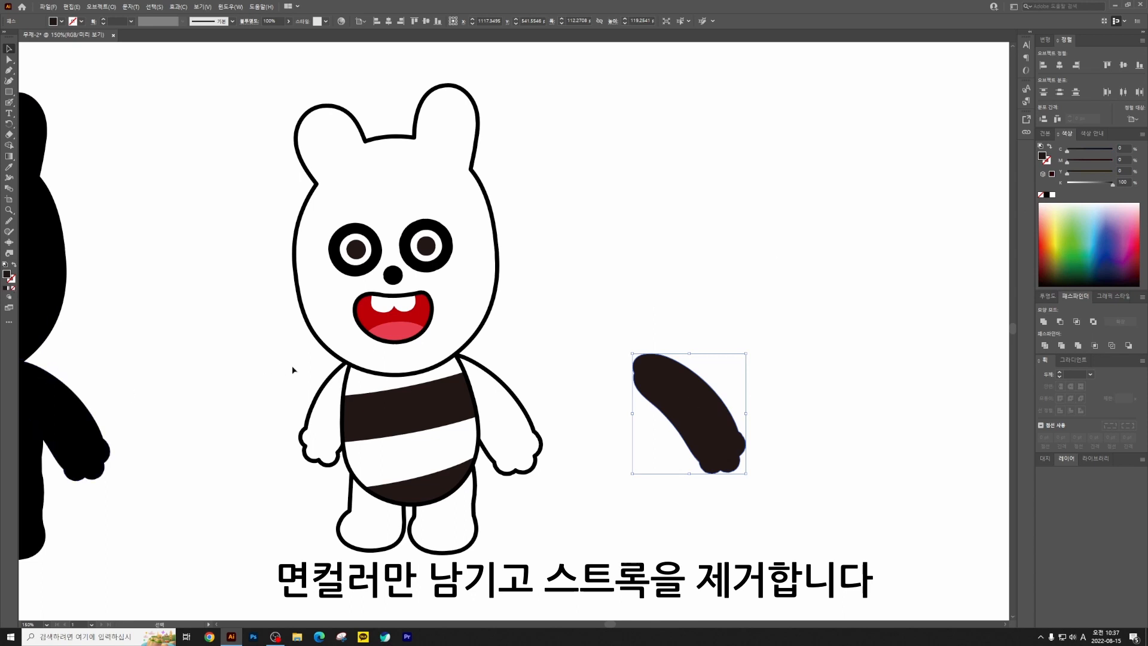
Step: Choose the Blob Brush, switch to Draw Inside mode for the copied arm, and reduce the brush size
left_click(9, 102)
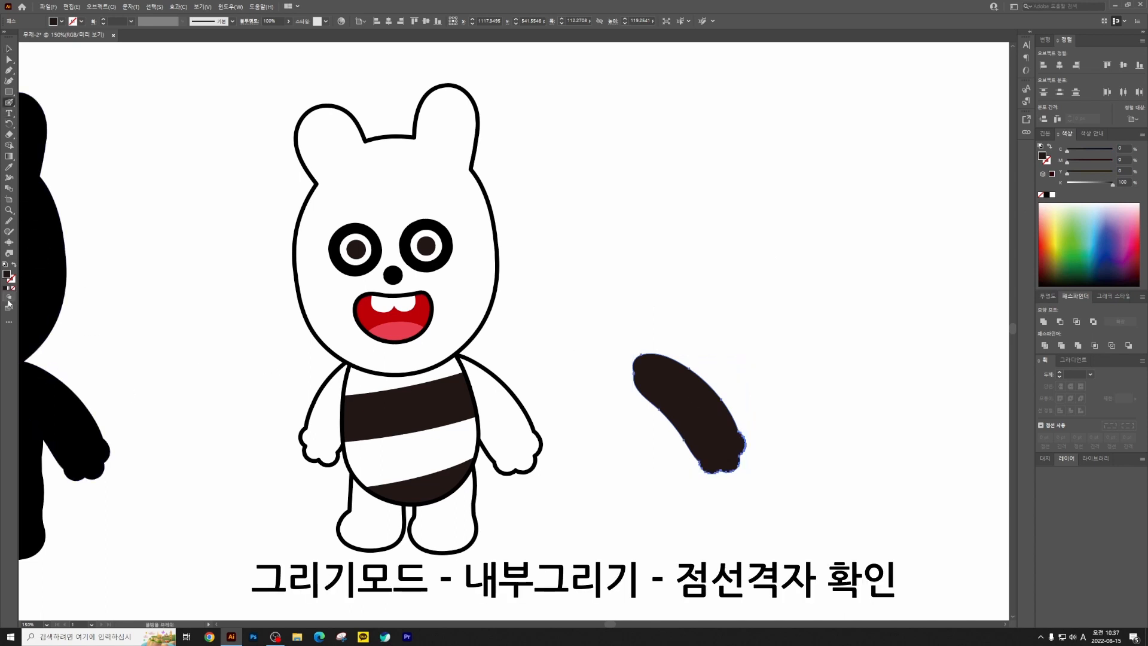
left_click(9, 296)
left_click(45, 316)
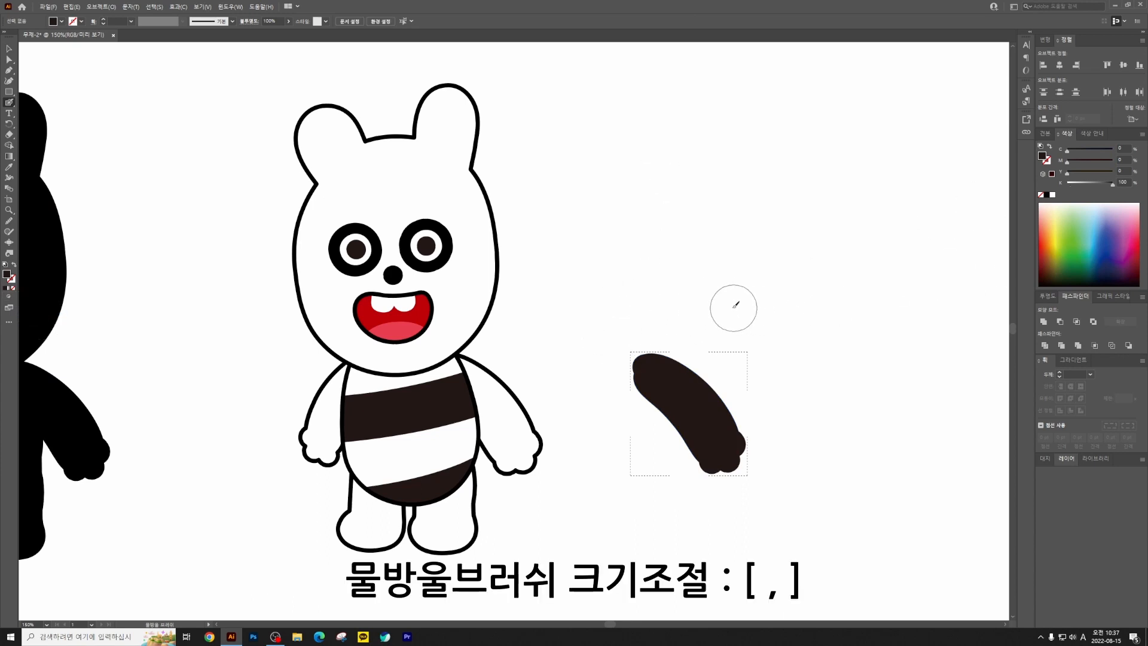
key("bracketleft")
key("bracketleft")
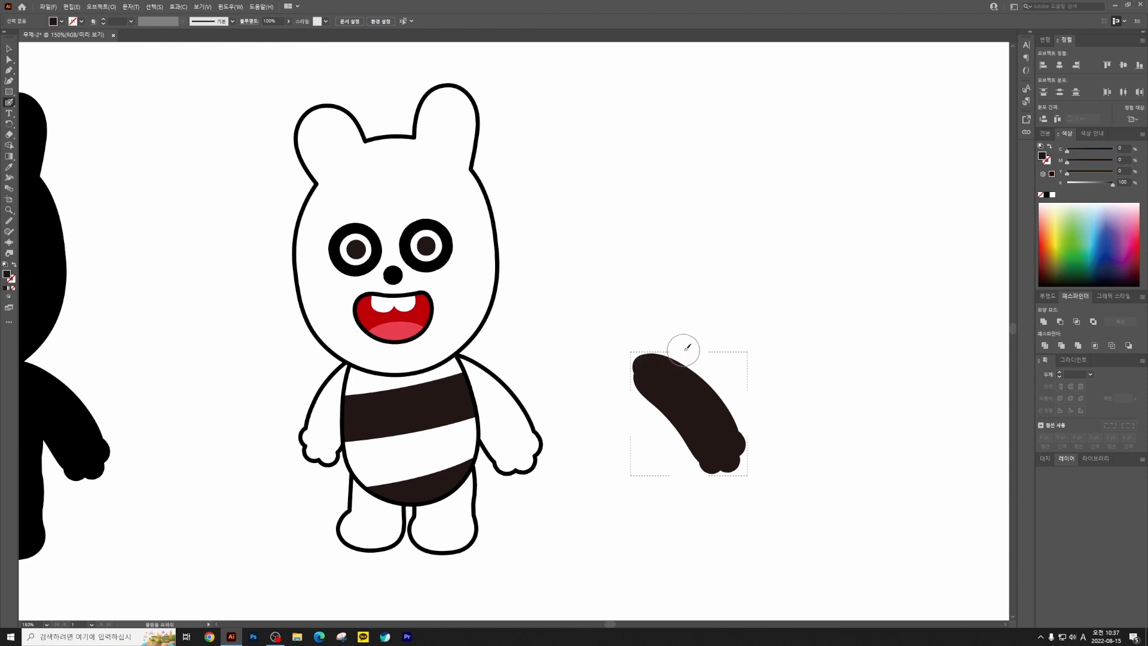
Step: Paint three slanted black bands across the copied arm and check them in outline view
left_click_drag(684, 339, 633, 397)
key("ctrl+z")
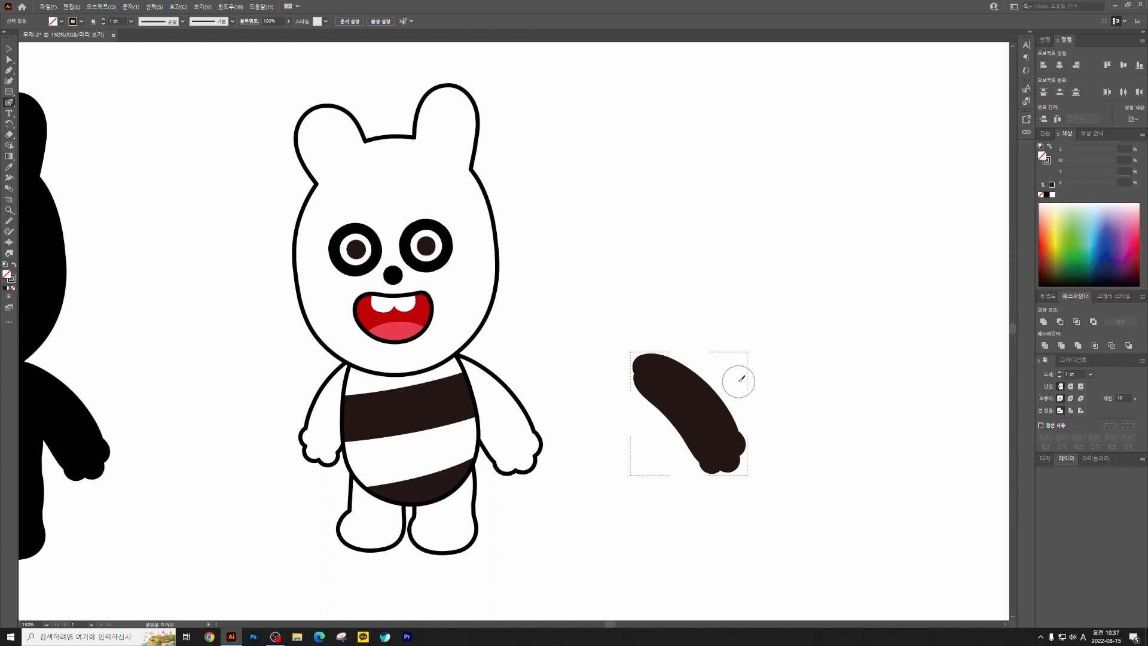
left_click_drag(735, 382, 670, 440)
key("ctrl+z")
left_click_drag(772, 434, 663, 500)
key("ctrl+z")
key("ctrl+y")
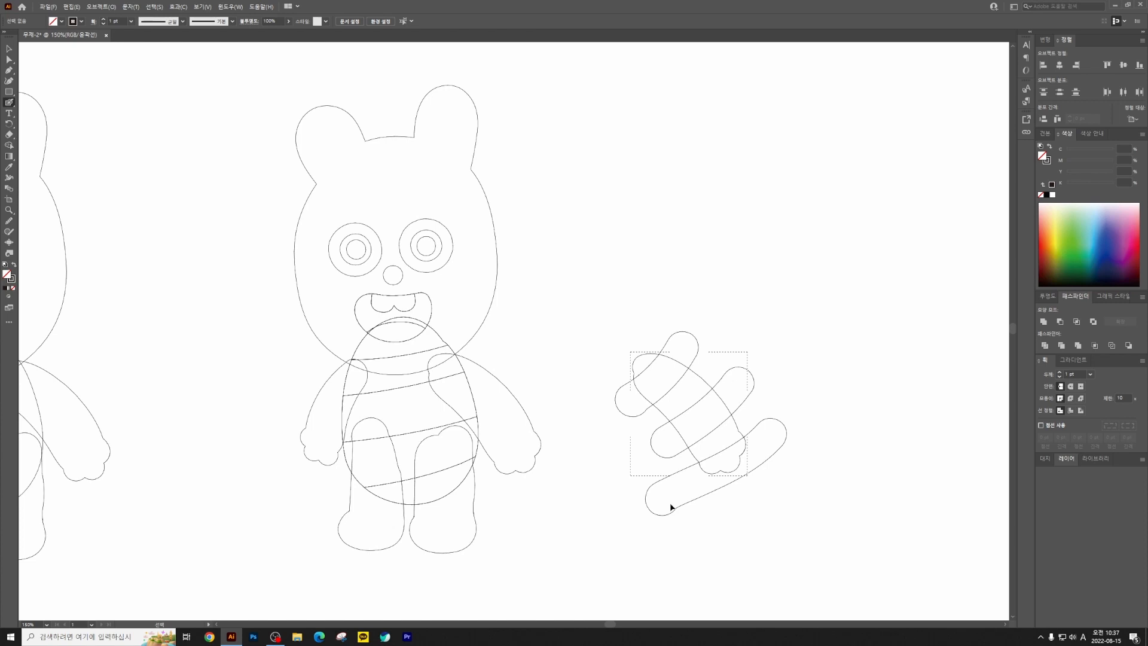
key("ctrl+y")
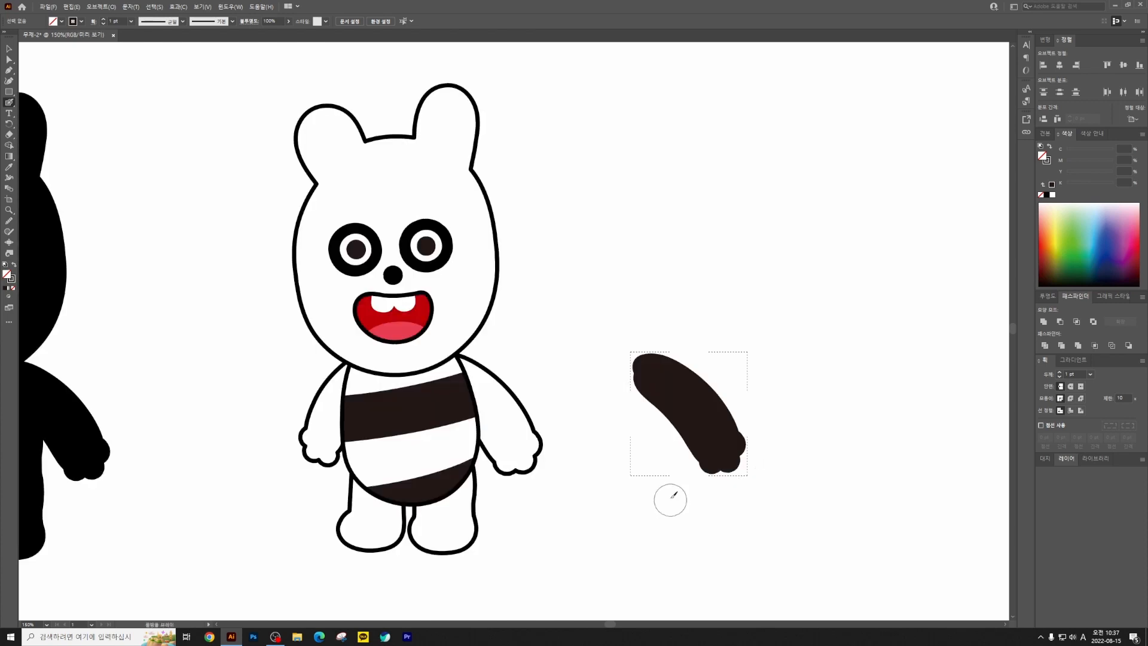
Step: Select the copied arm with its painted bands and split it into separate pieces with Pathfinder Divide
key("v")
left_click_drag(790, 505, 788, 502)
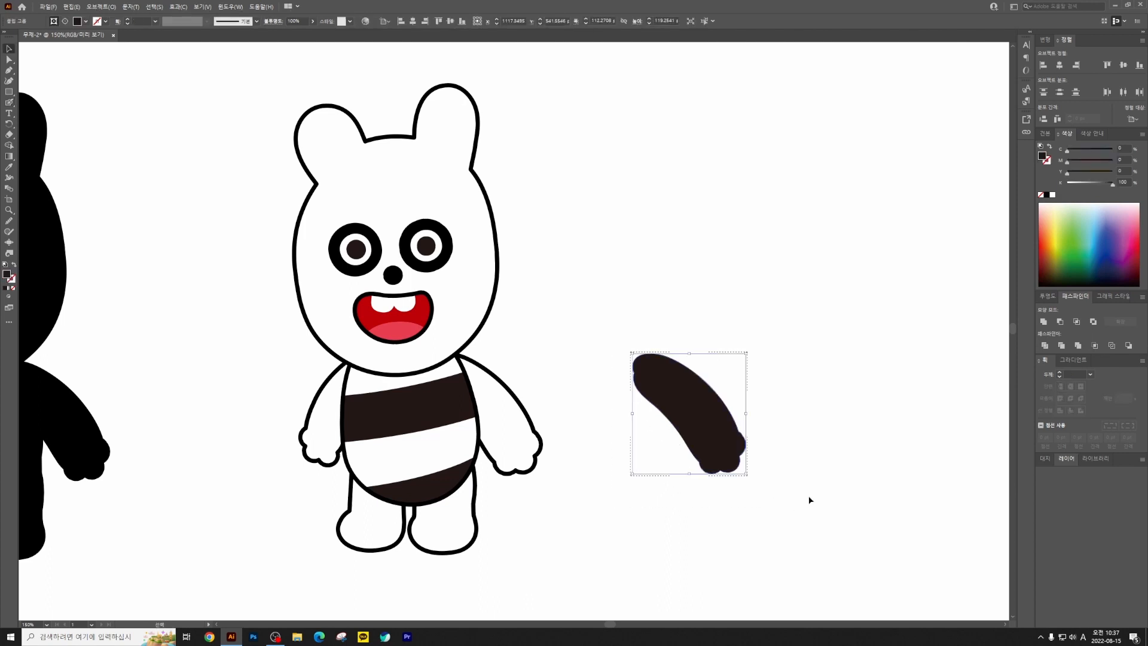
left_click(1044, 346)
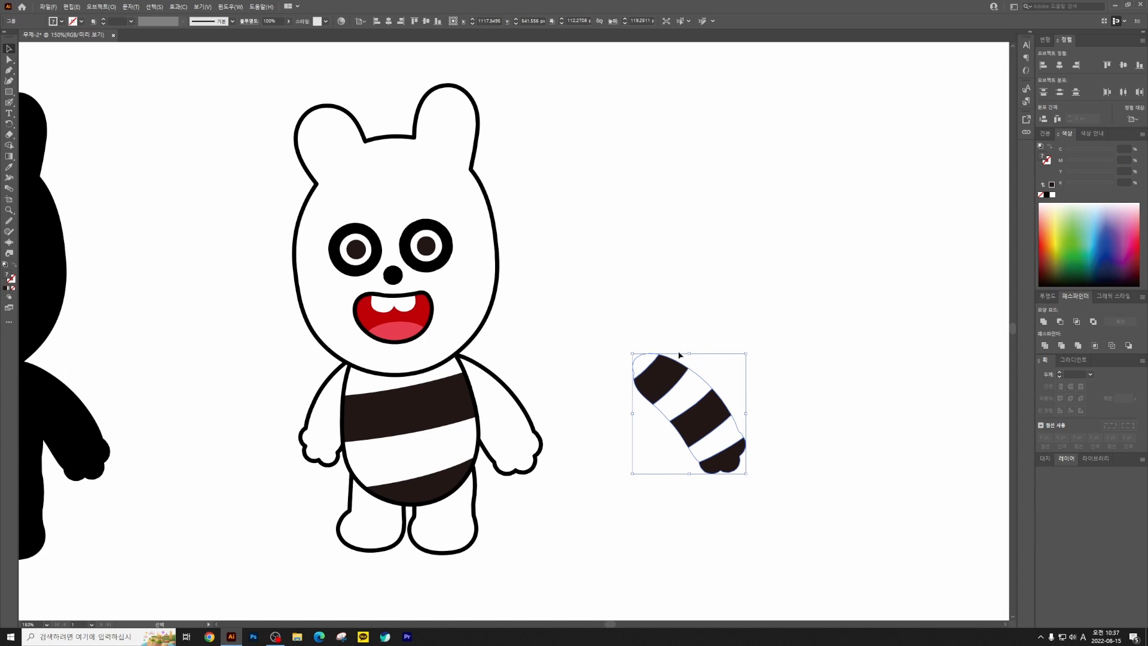
left_click(658, 326)
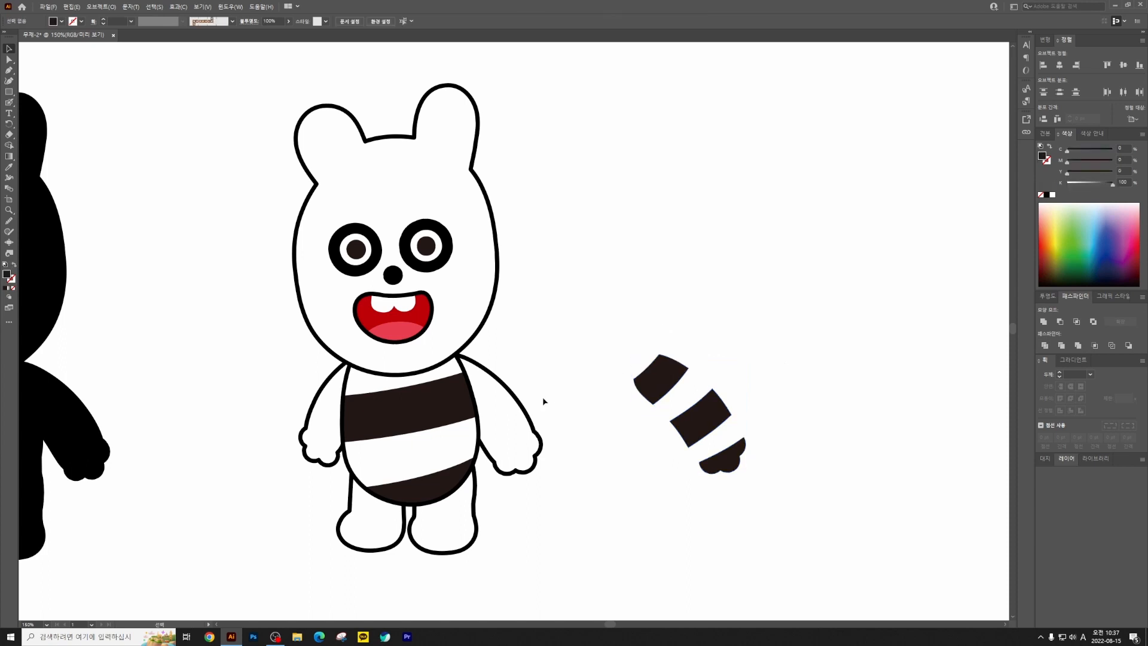
Step: Select the three unfilled sections of the divided arm with Direct Selection and fill them with white
key("a")
left_click(642, 359)
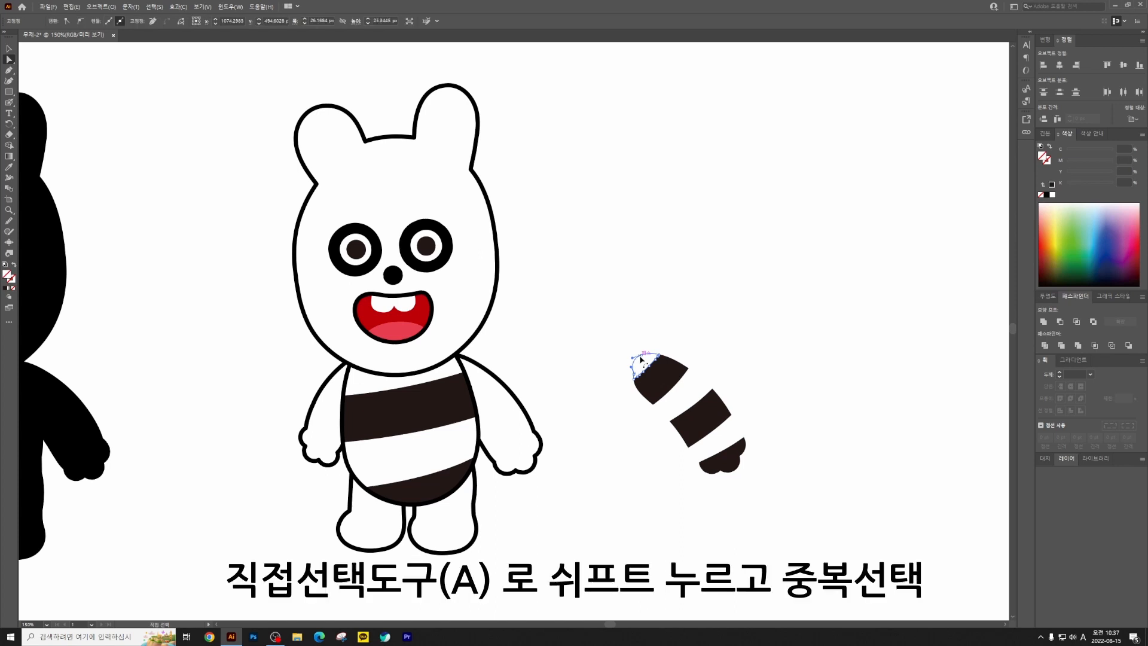
left_click(707, 376, "shift")
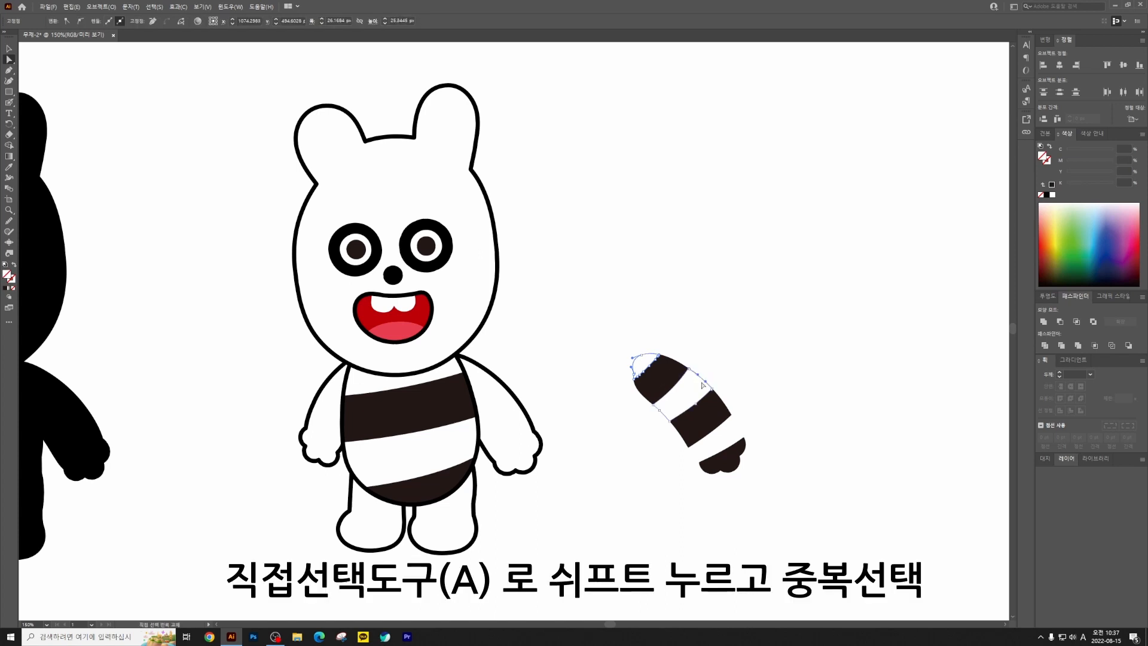
left_click(743, 426, "shift")
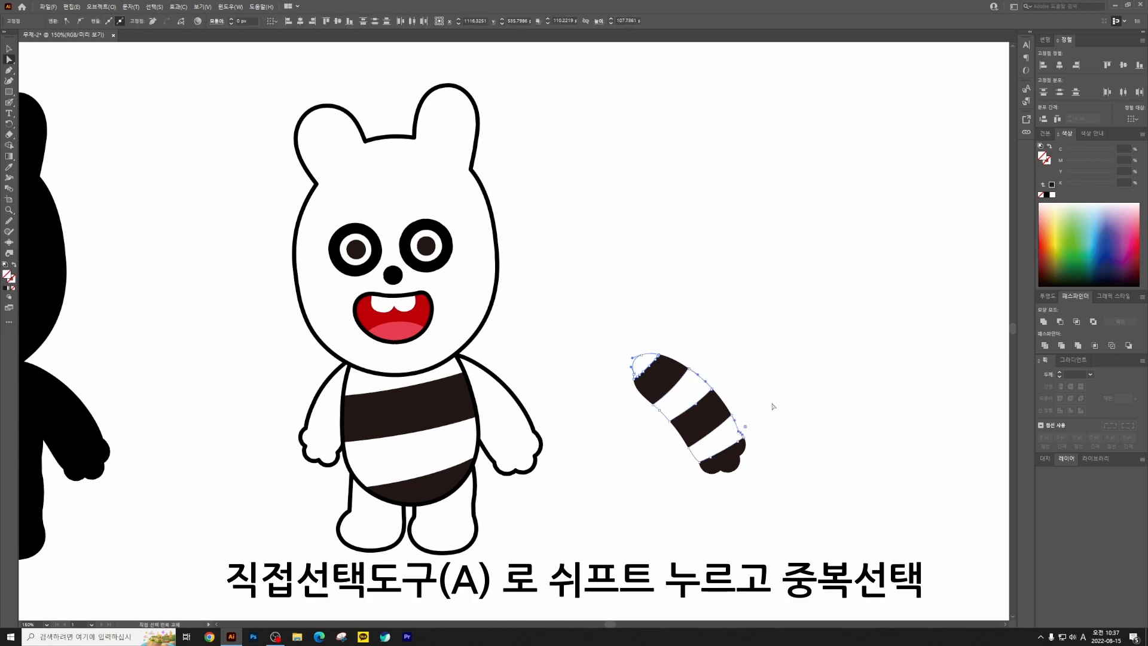
left_click(1054, 195)
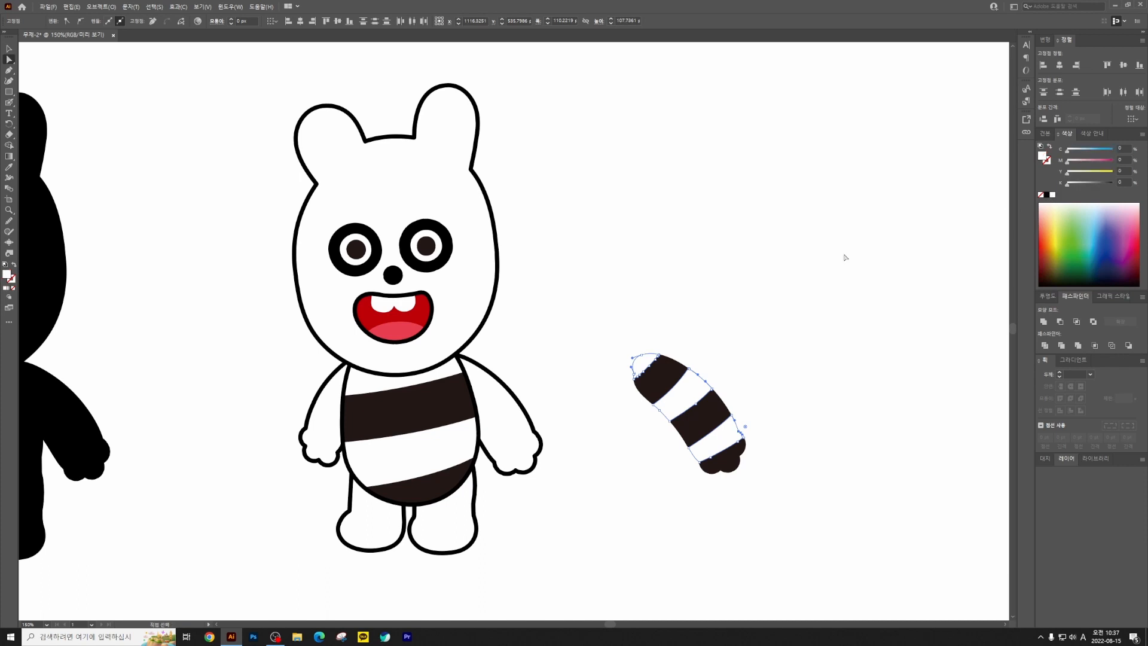
left_click(697, 338)
Step: Select the original arm outline together with the striped copy and align them on their horizontal centers
key("v")
left_click(694, 423)
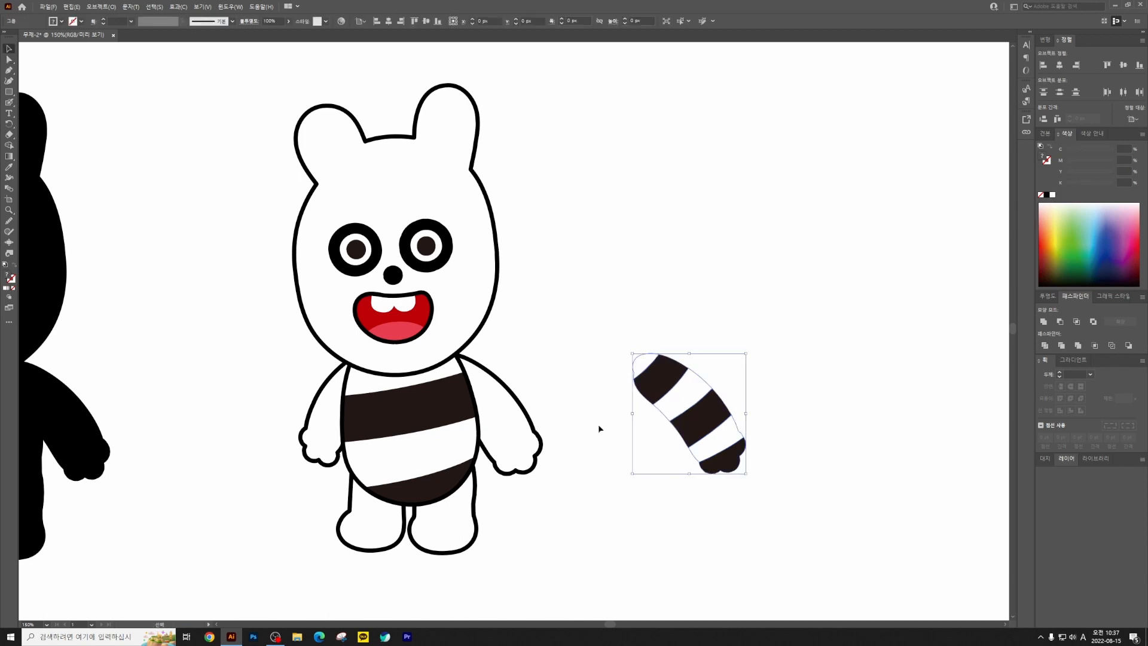
left_click(529, 425)
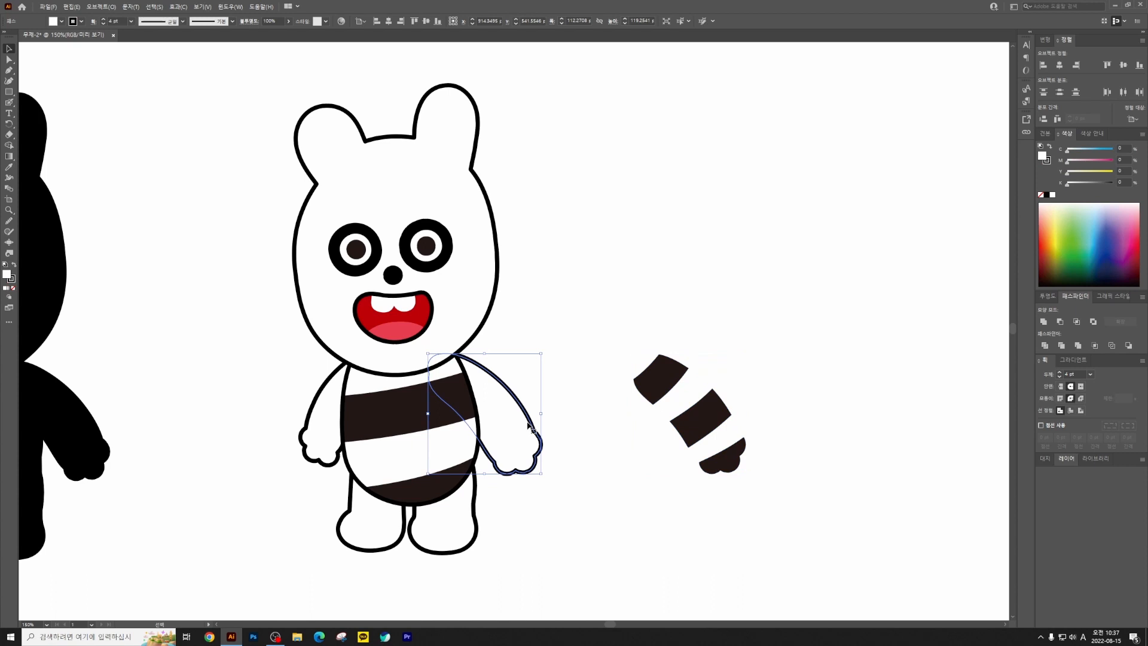
left_click(654, 381, "shift")
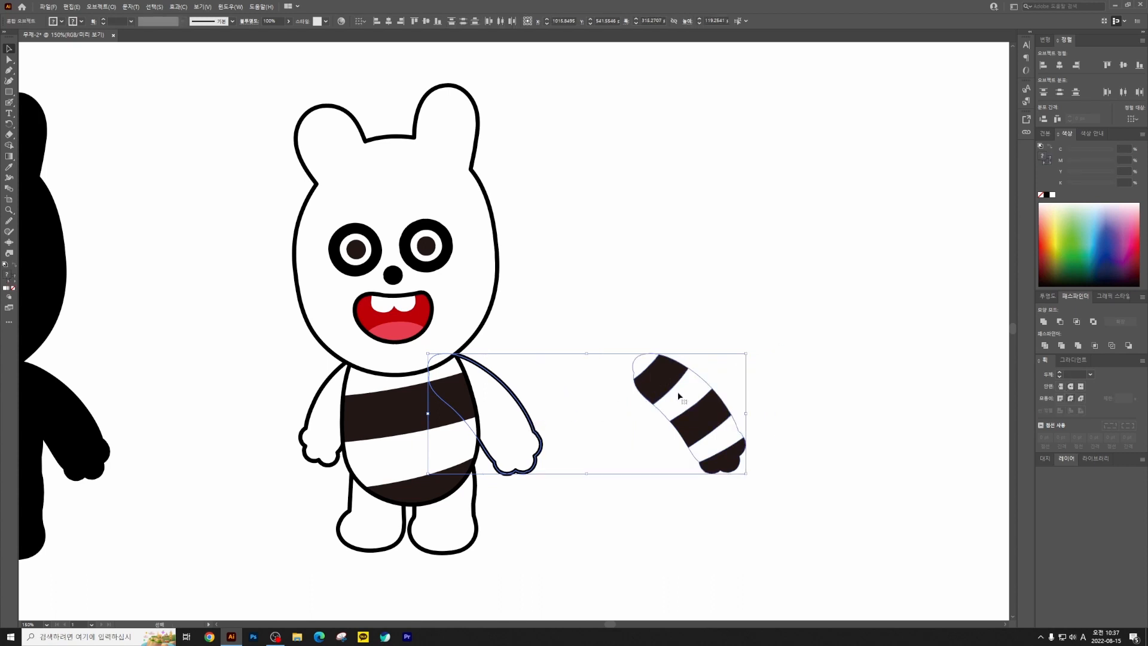
left_click(801, 508)
left_click_drag(510, 428, 511, 429)
left_click(1059, 64)
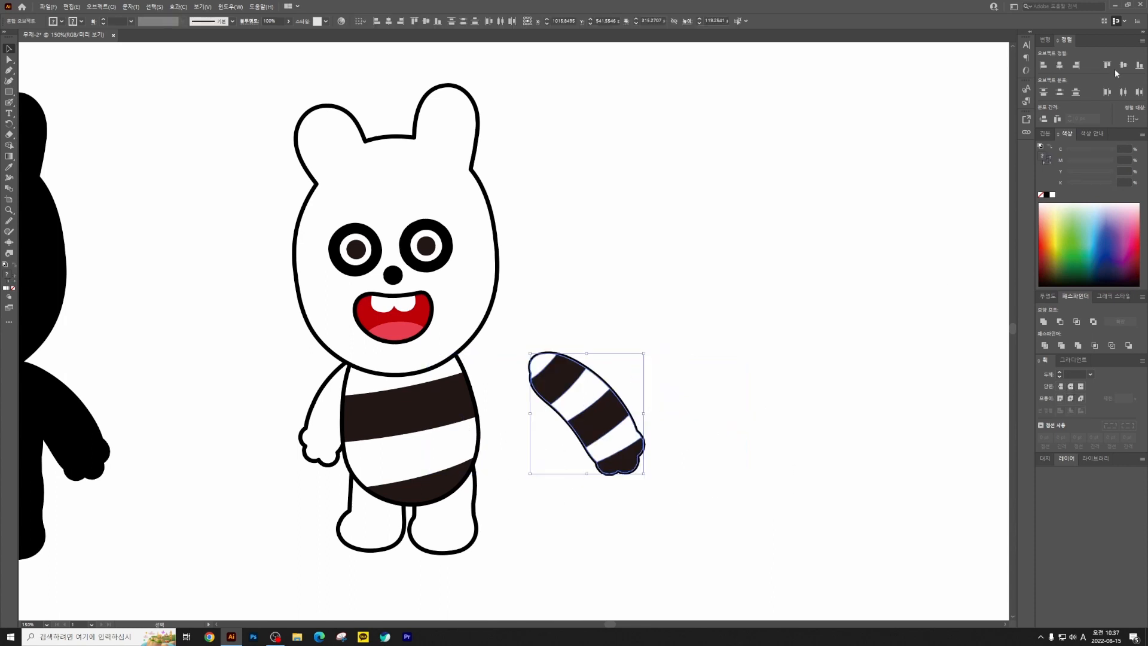
Step: Send the stripe pieces behind the arm outline and remove the outline's white fill
left_click(704, 297)
left_click(554, 389)
key("ctrl+shift+[")
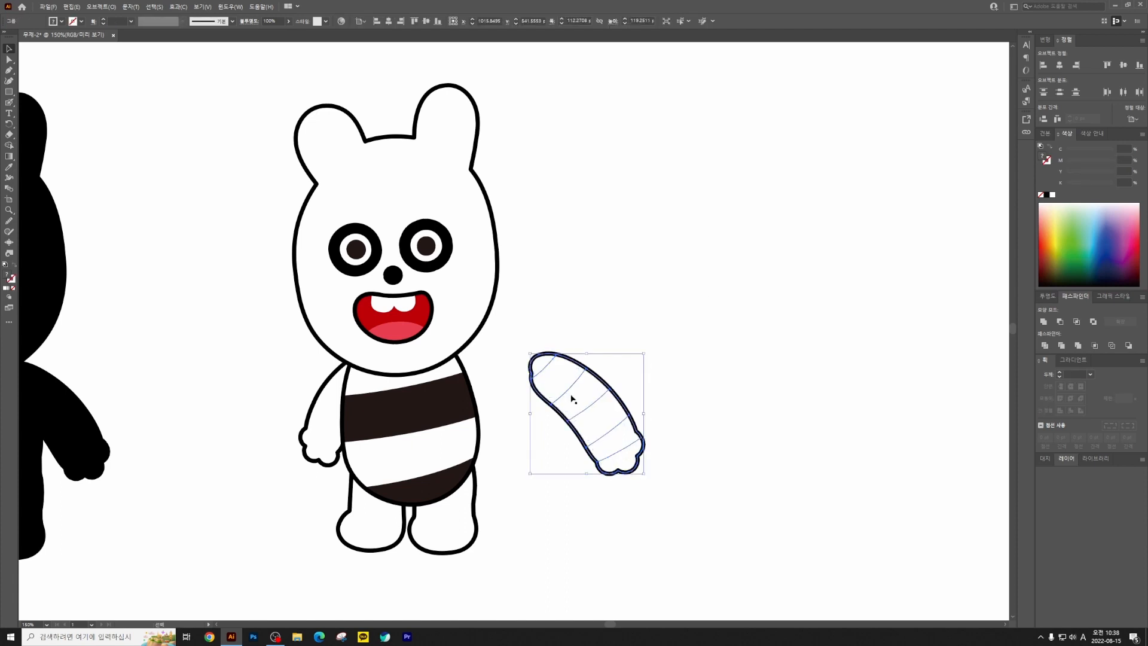
key("ctrl+7")
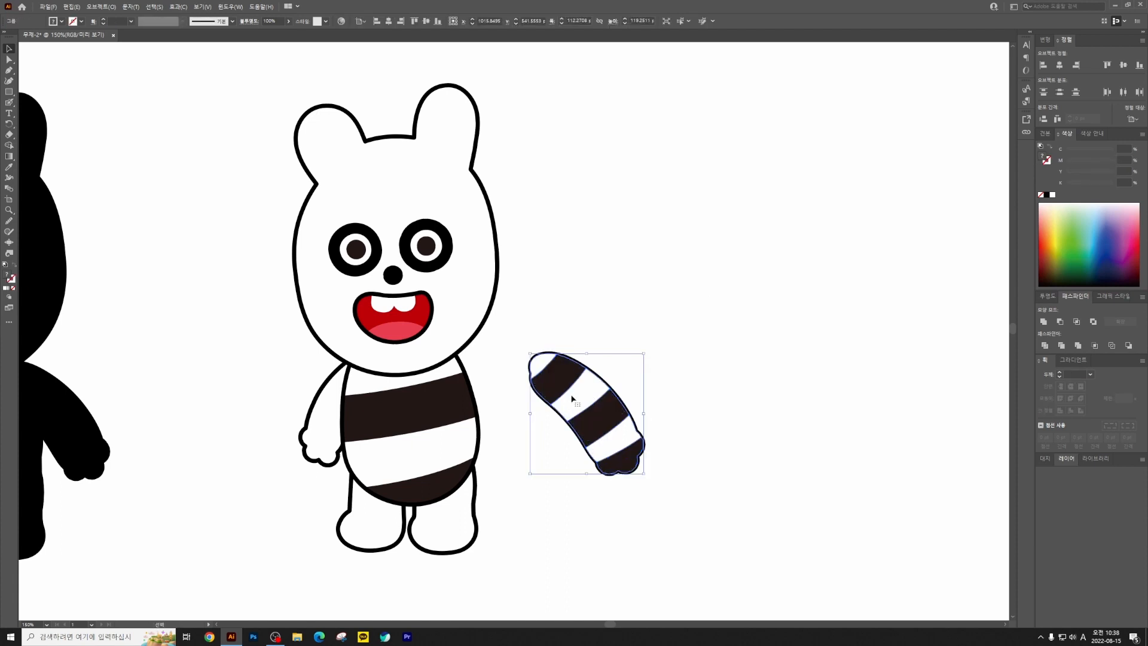
key("ctrl+shift+a")
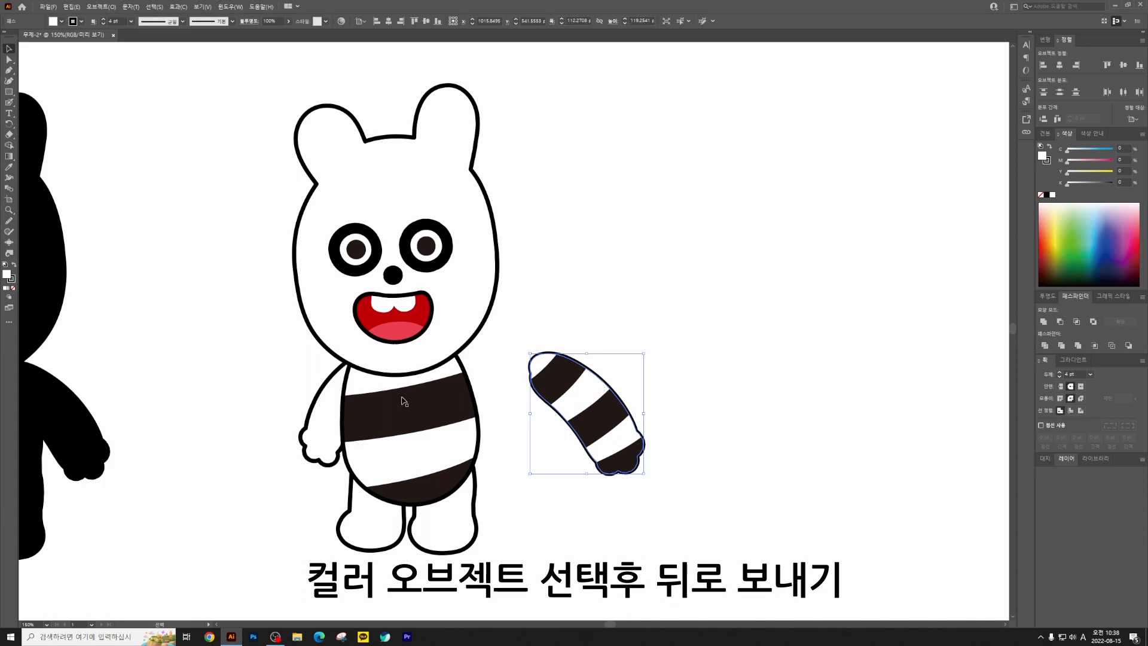
left_click(13, 288)
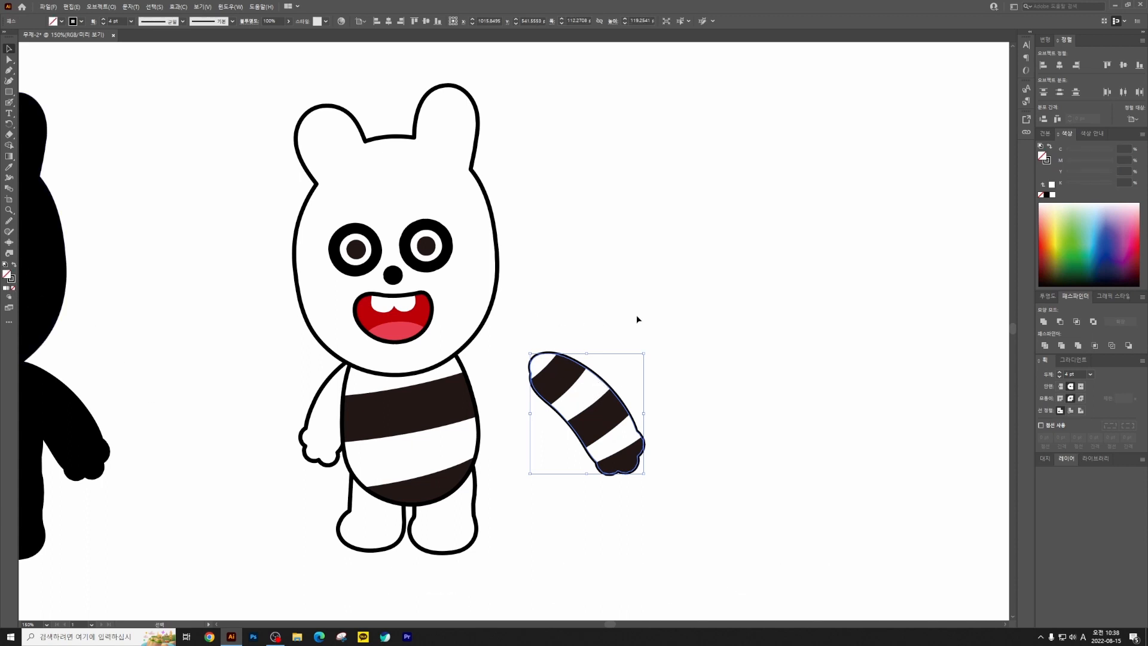
left_click(574, 329)
left_click_drag(513, 325, 670, 477)
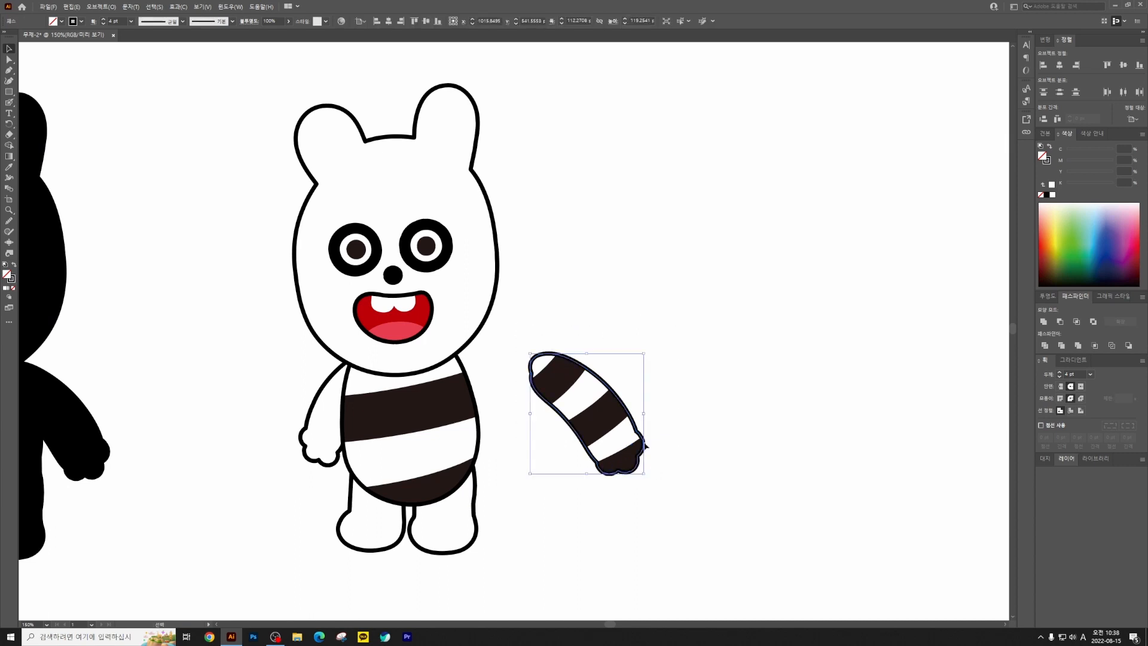
Step: Group the arm outline with its stripes and place the group at the shoulder on the picture's right, behind the torso
left_click(620, 459, "shift")
key("ctrl+g")
key("ctrl+shift+a")
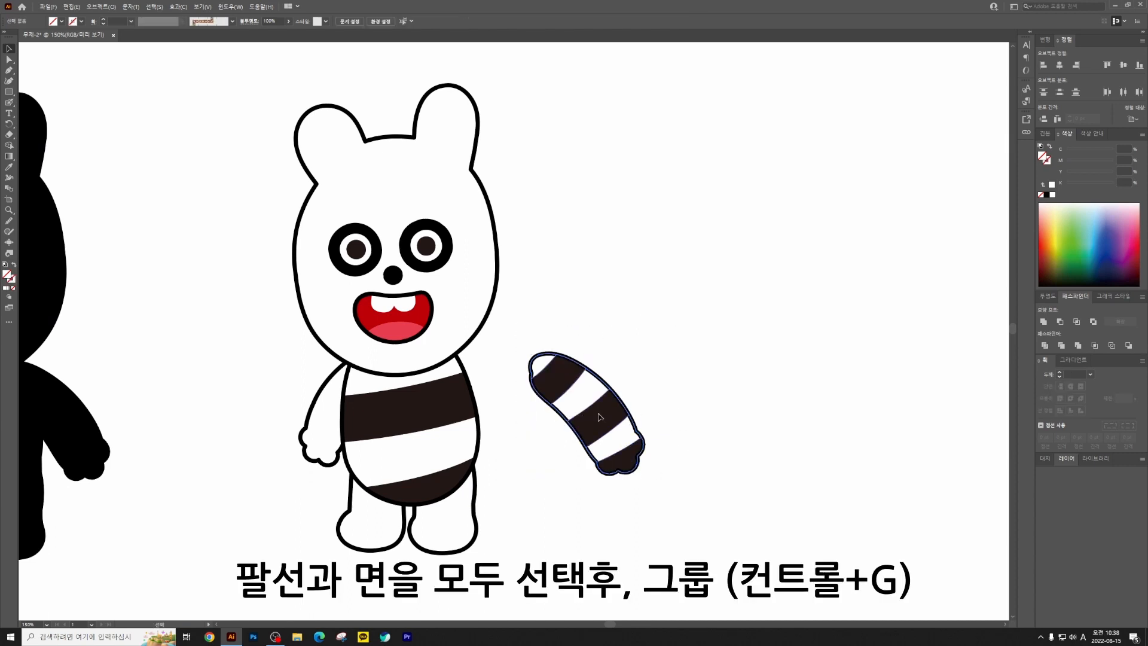
left_click_drag(601, 417, 518, 417)
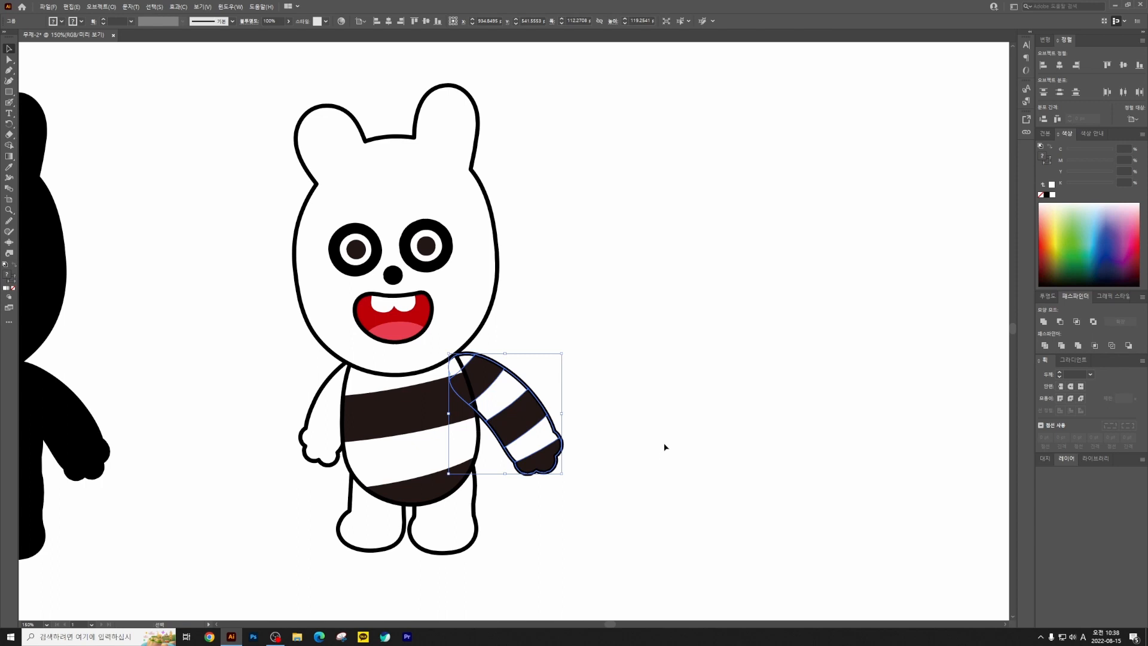
left_click(653, 413)
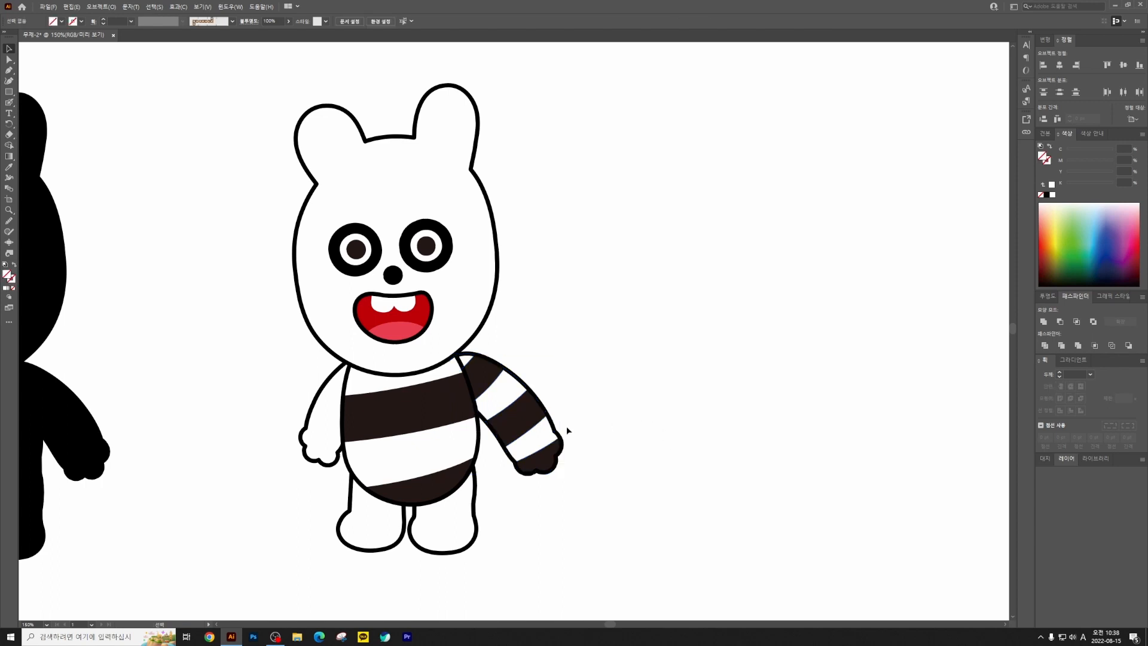
left_click(529, 469)
left_click_drag(541, 413, 530, 414)
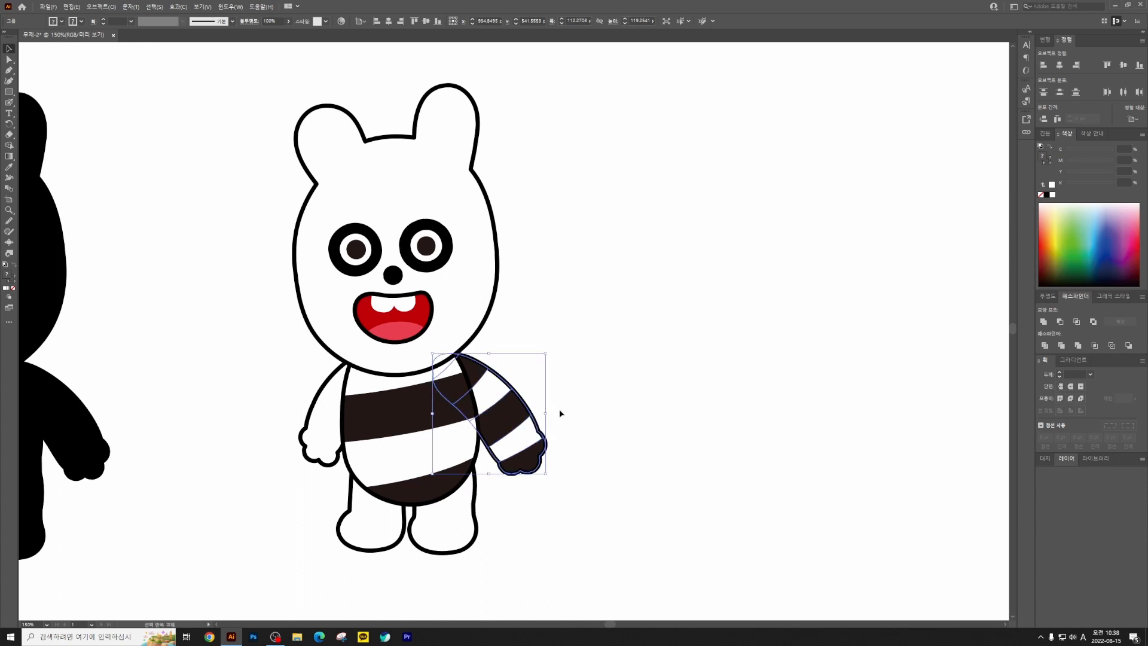
left_click(561, 413)
Step: Duplicate the arm on the picture's left into the empty space beside the character
left_click_drag(507, 465, 608, 415)
left_click(418, 387)
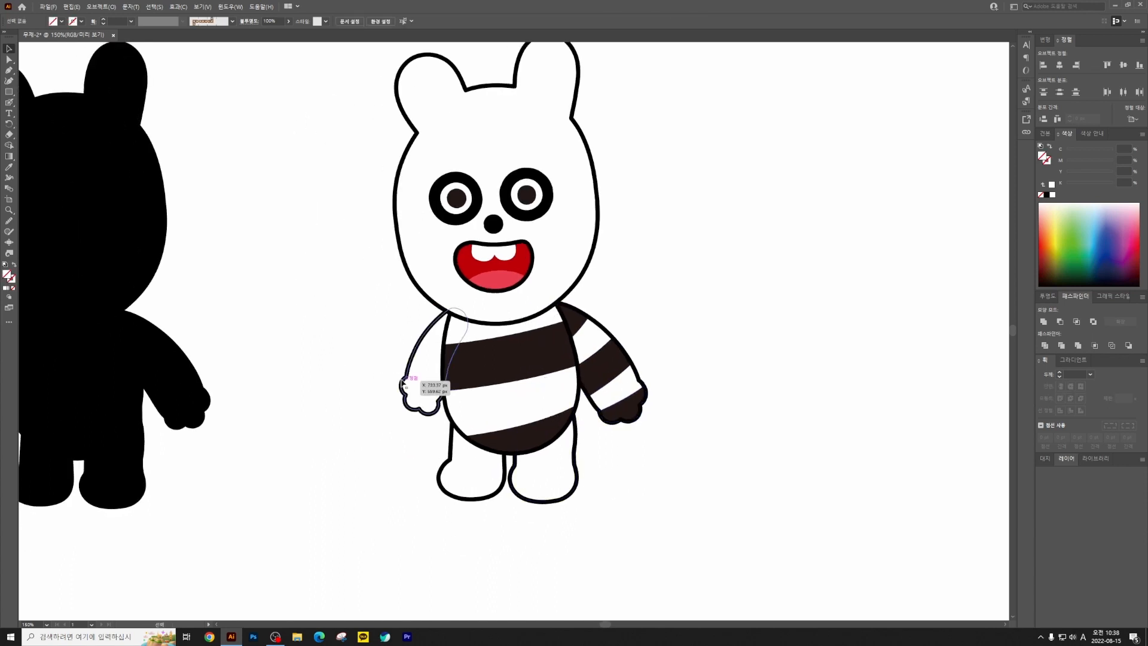
left_click_drag(407, 381, 579, 441)
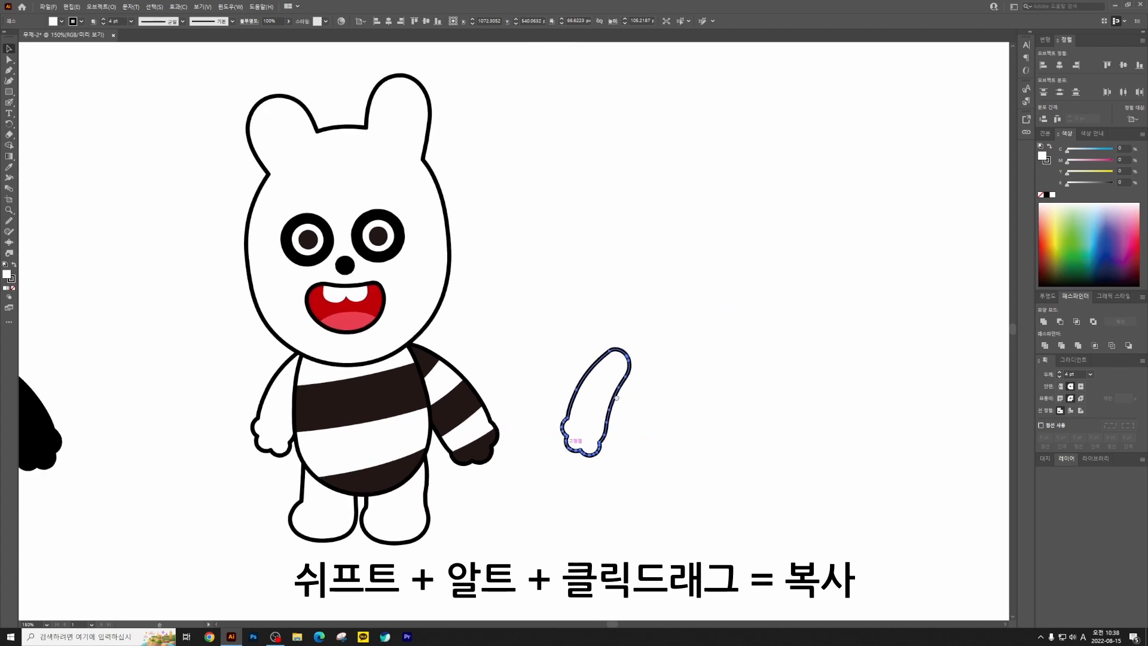
Step: Remove the stroke from the new arm copy and fill it with black (K 100)
left_click(9, 102)
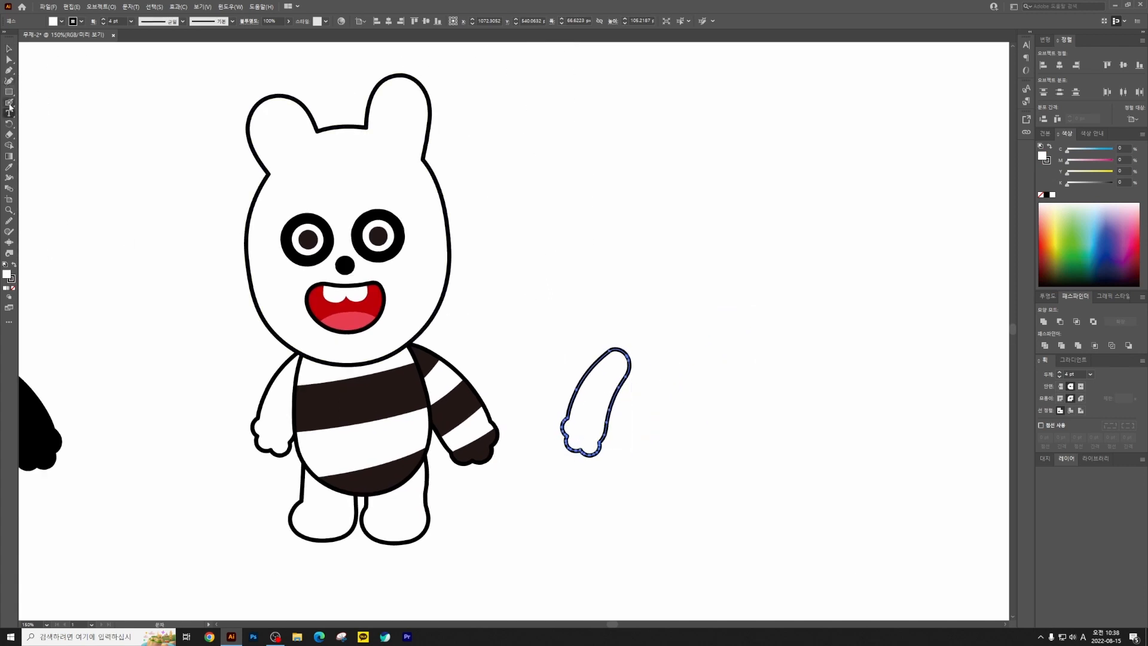
left_click(12, 279)
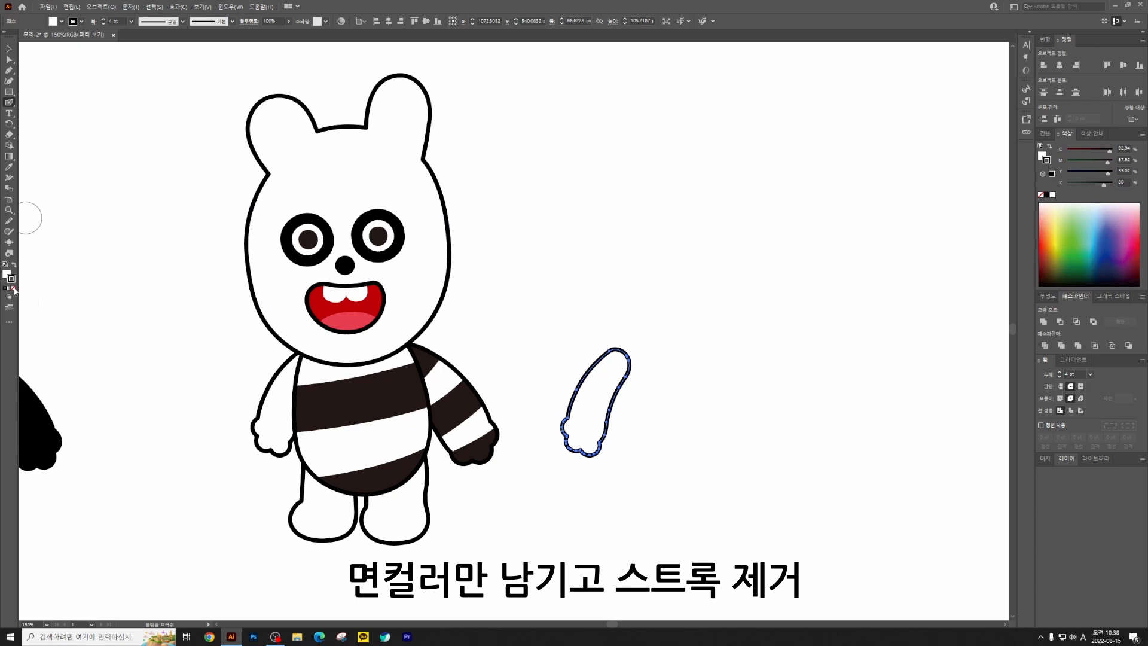
left_click(14, 289)
left_click(9, 48)
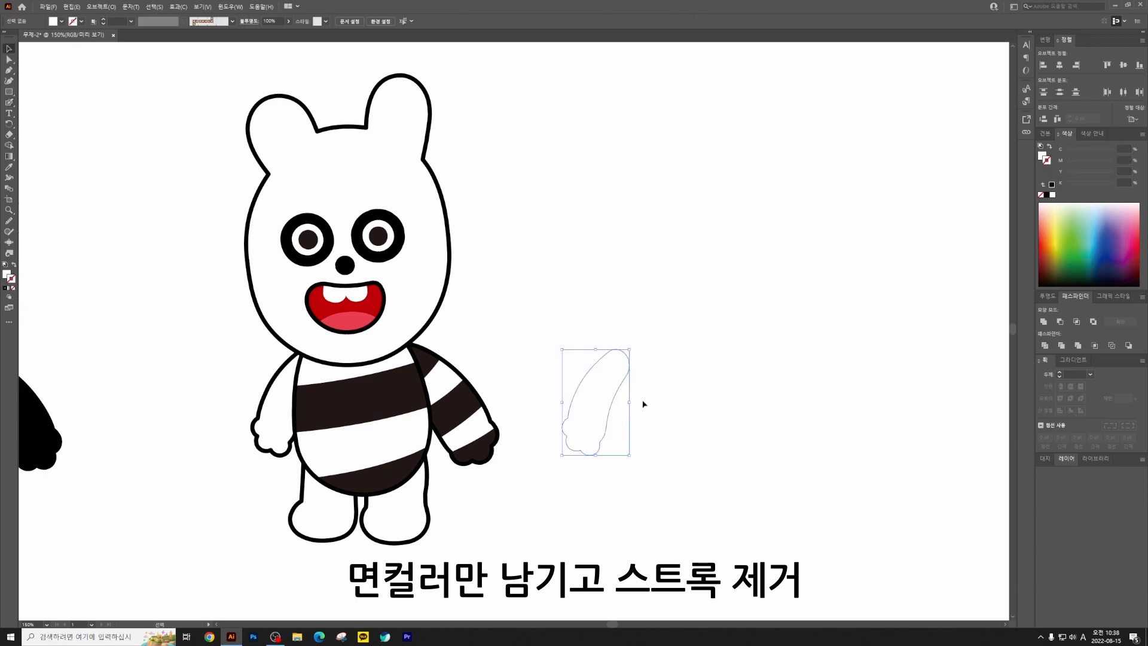
left_click(1041, 157)
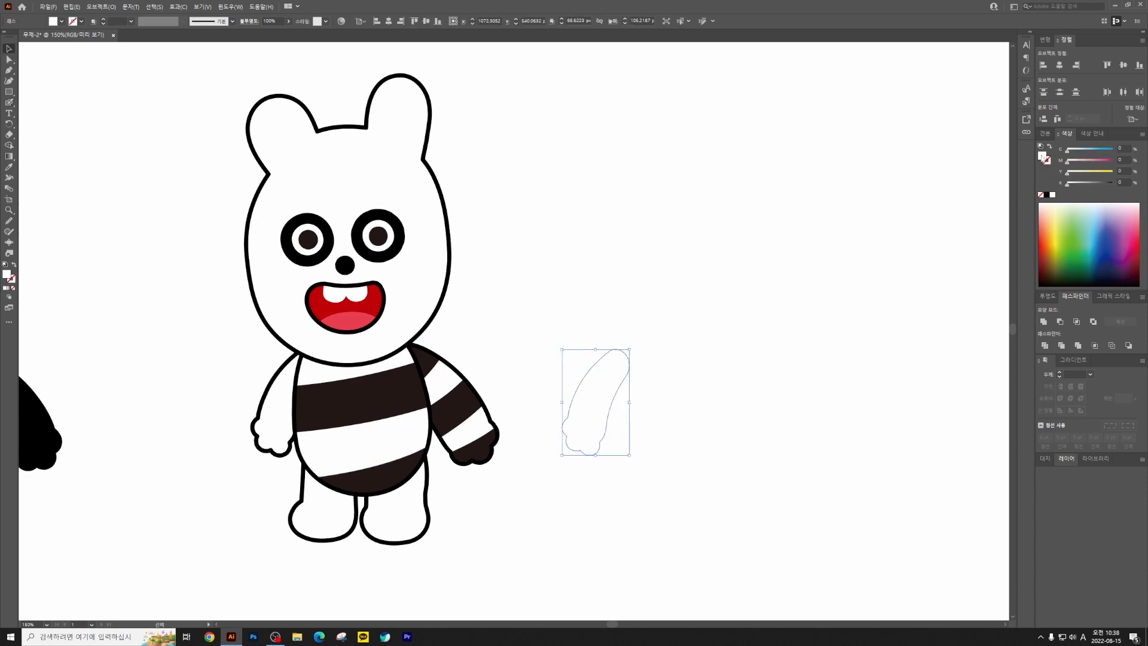
left_click(1047, 195)
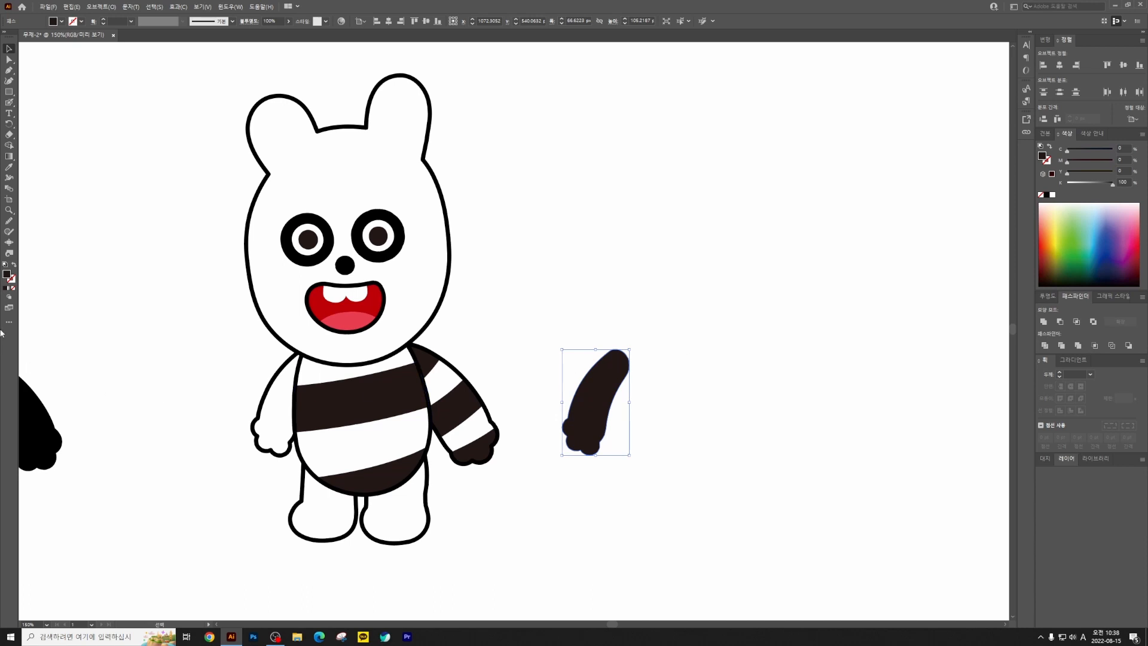
Step: Switch to Draw Inside mode for the black arm copy and choose the Blob Brush with a pale yellow stroke color
left_click(9, 296)
left_click(36, 320)
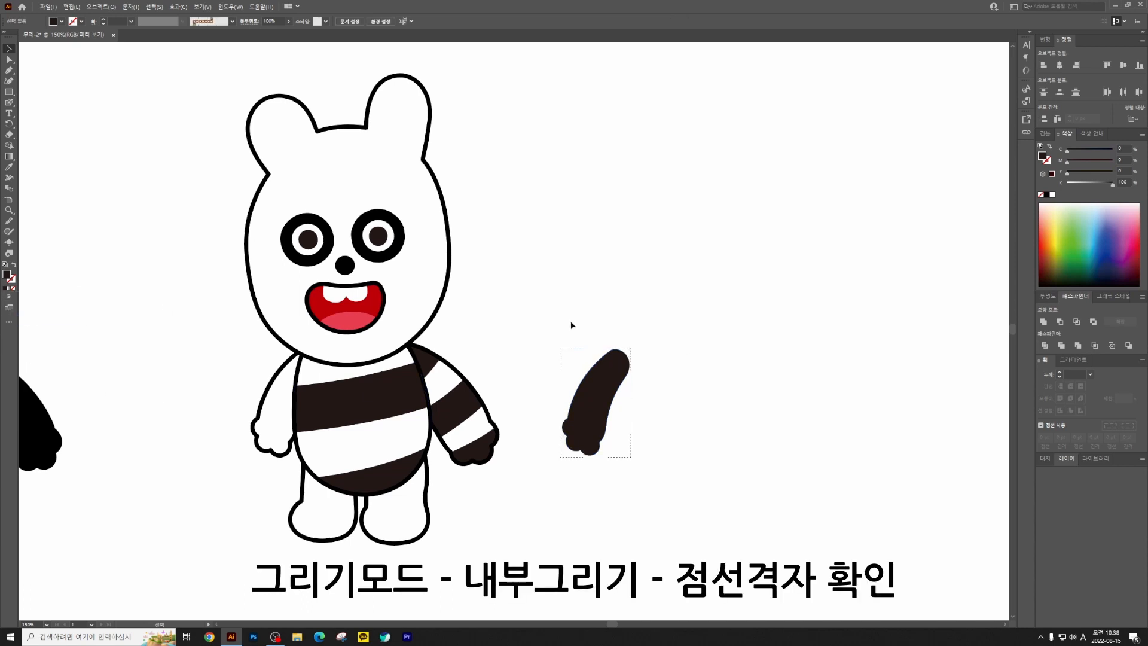
key("shift+b")
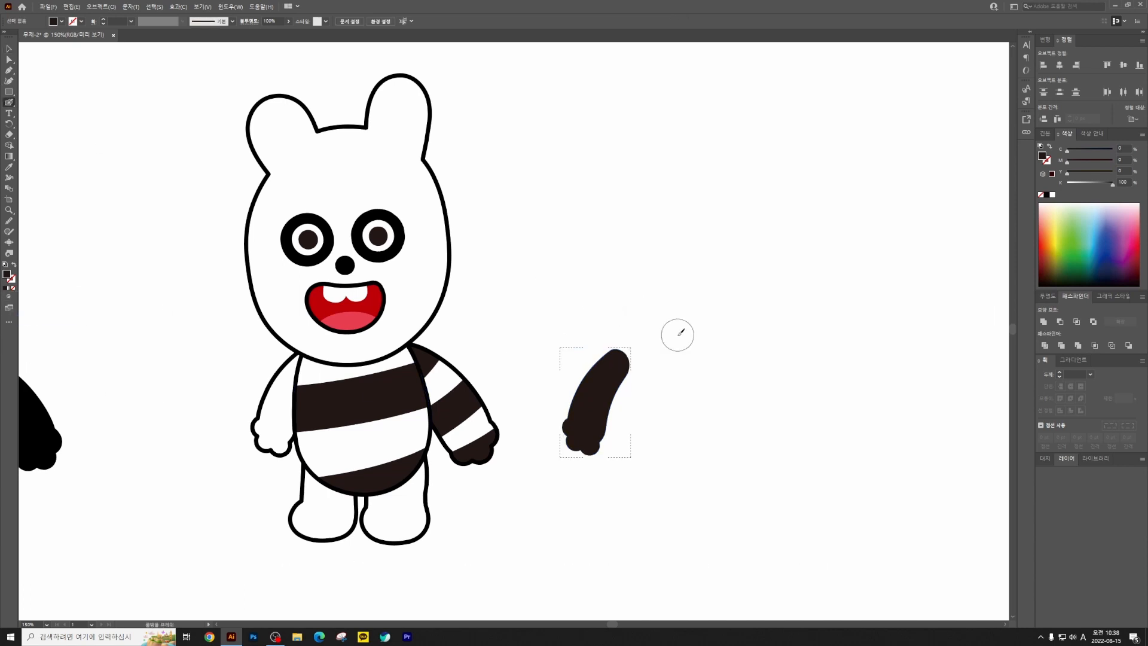
left_click(1048, 161)
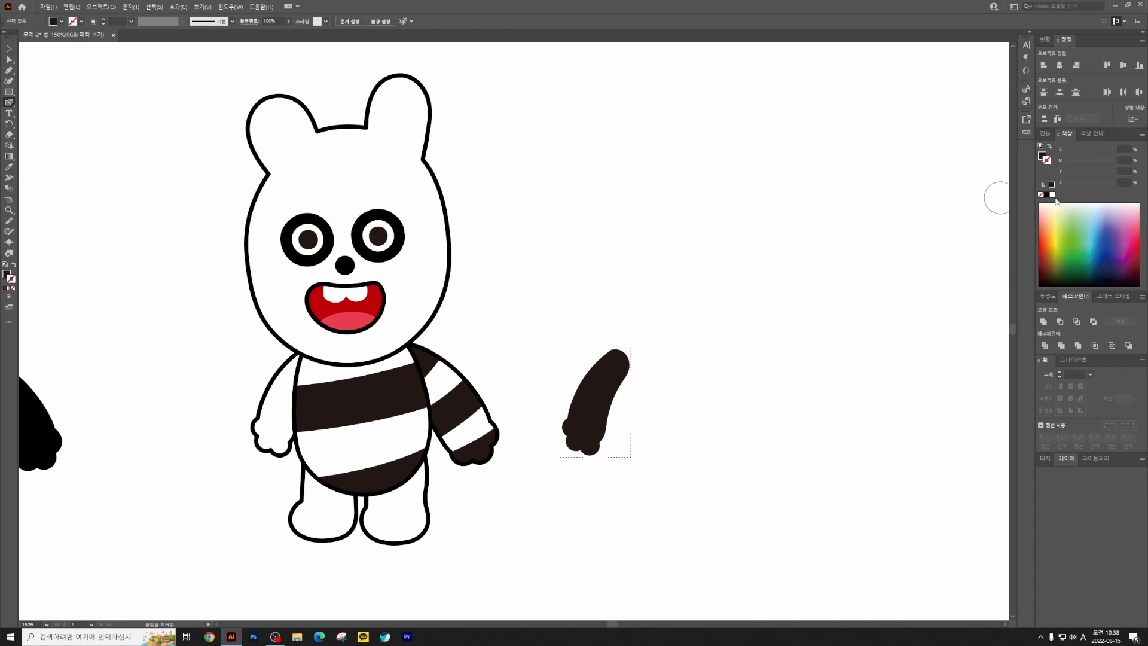
left_click(1056, 220)
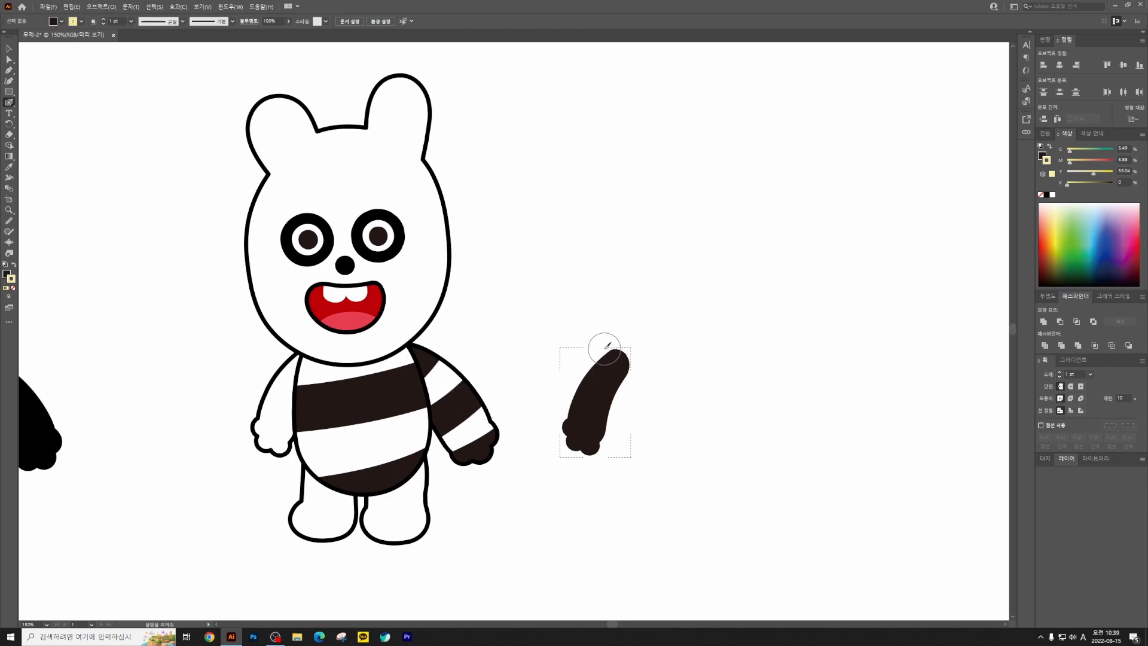
Step: Paint three slanted pale yellow bands across the copied arm and split the artwork with Pathfinder Divide
mouse_move(603, 342)
left_mouse_down()
mouse_move(673, 378)
mouse_move(567, 384)
mouse_move(638, 424)
left_mouse_up()
left_click_drag(557, 438, 597, 451)
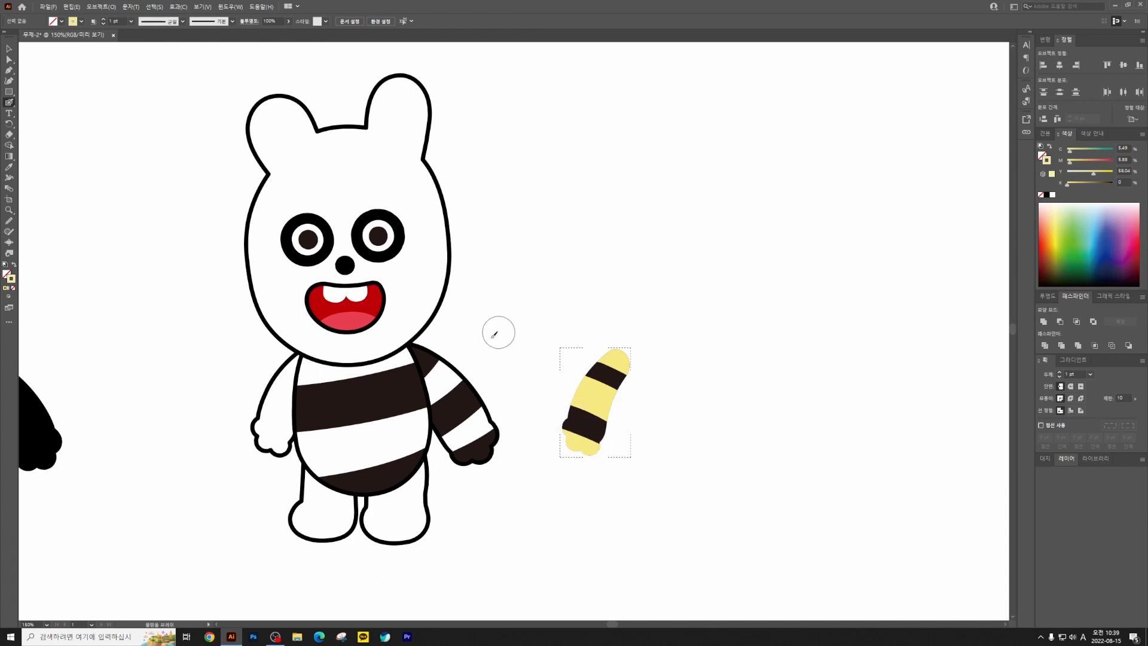
key("v")
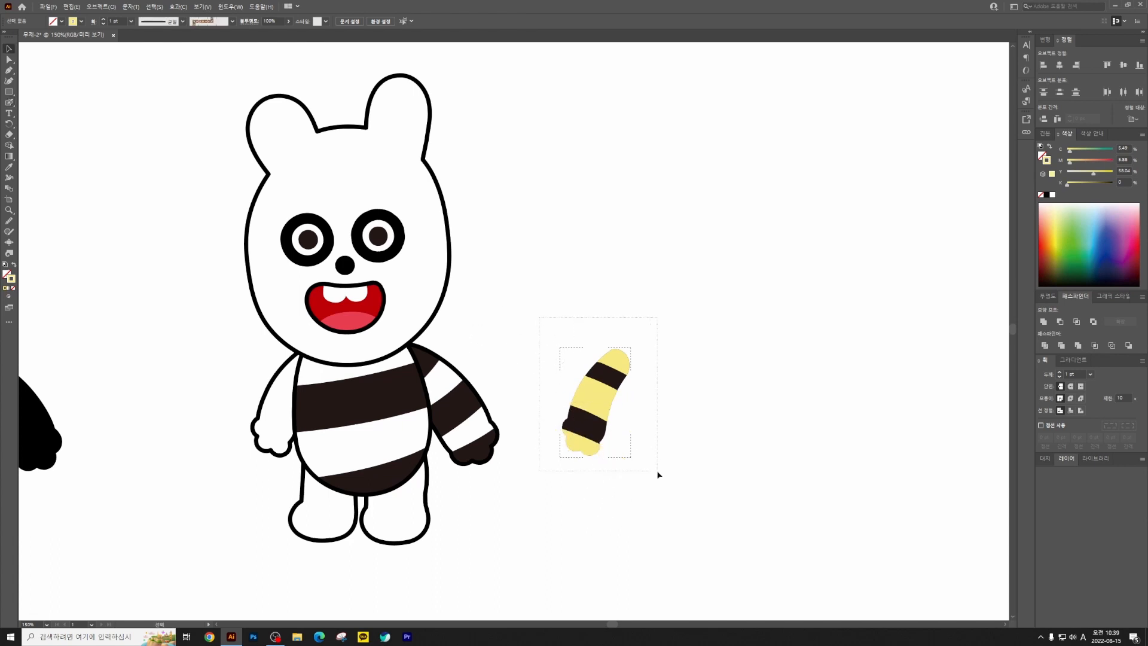
left_click_drag(657, 475, 659, 474)
key("Delete")
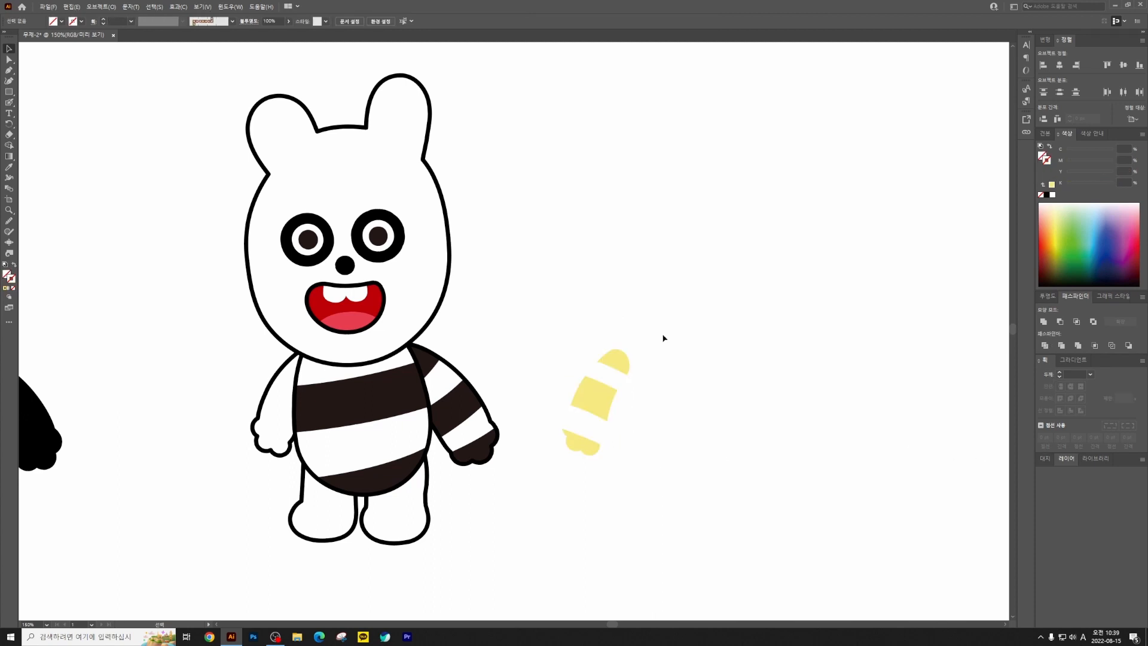
Step: Select the two unfilled bands of the divided arm copy and sample white from the striped arm as their fill
key("a")
left_click(590, 368)
left_click(566, 416, "shift")
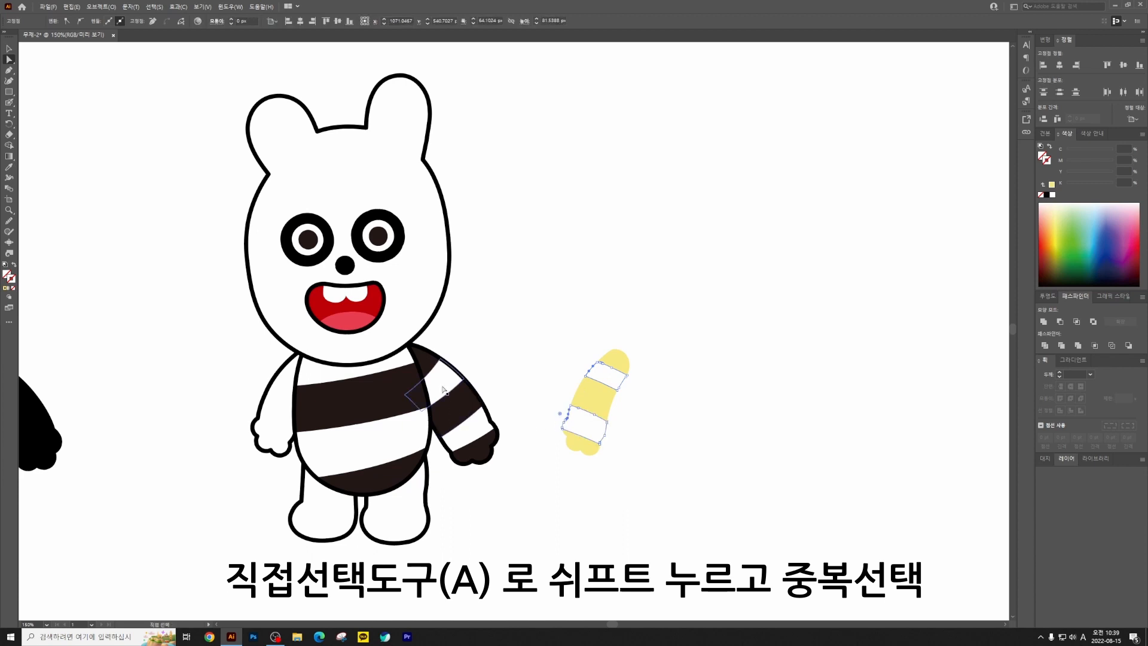
key("i")
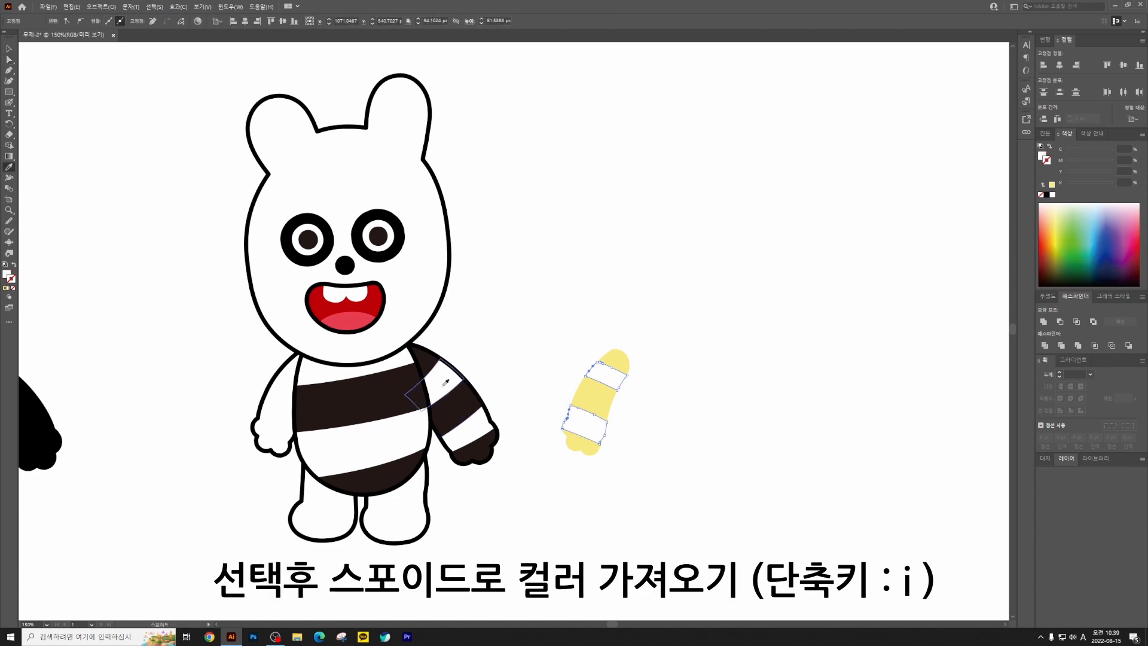
Step: Recolor the three pale yellow pieces of the arm copy with the dark stripe color sampled from the finished arm
key("a")
left_click(616, 349)
left_click(583, 400, "shift")
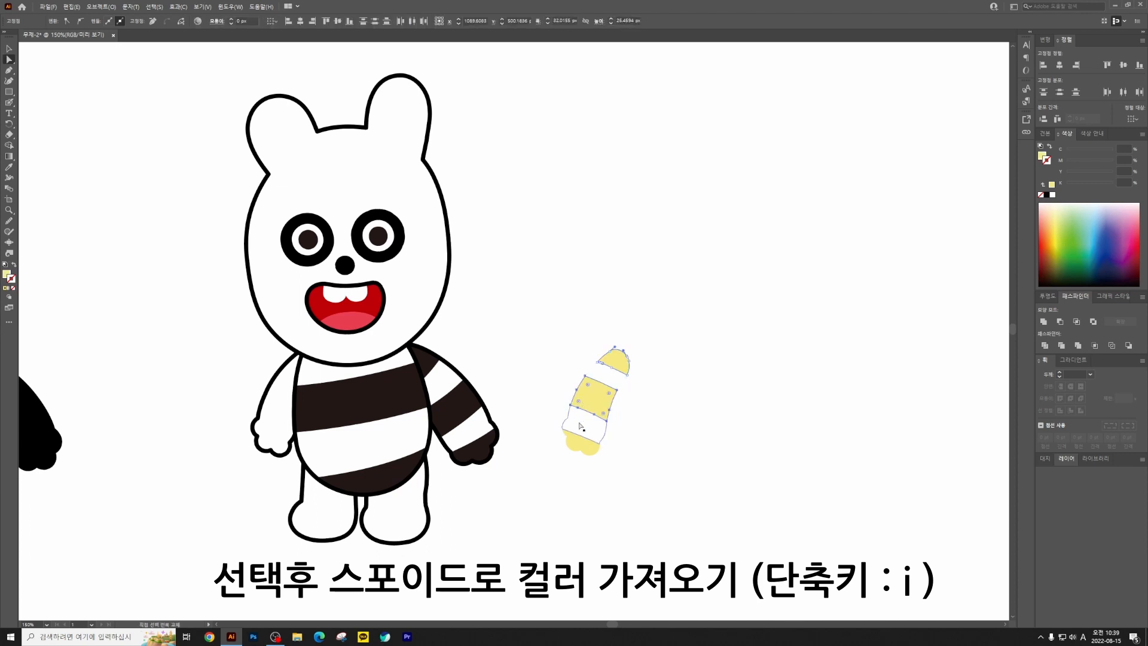
left_click(579, 446, "shift")
key("i")
left_click(465, 406)
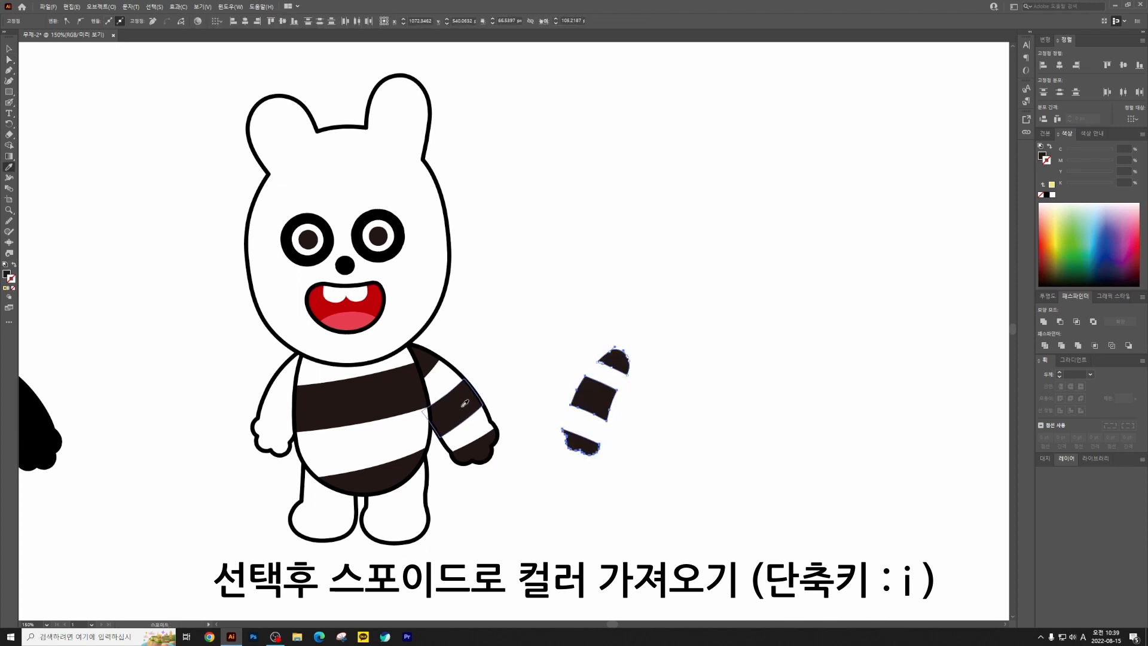
Step: Move the striped arm copy across the character and place it beside the plain outlined arm
key("v")
left_click(543, 368)
left_click(604, 398)
left_click(683, 393)
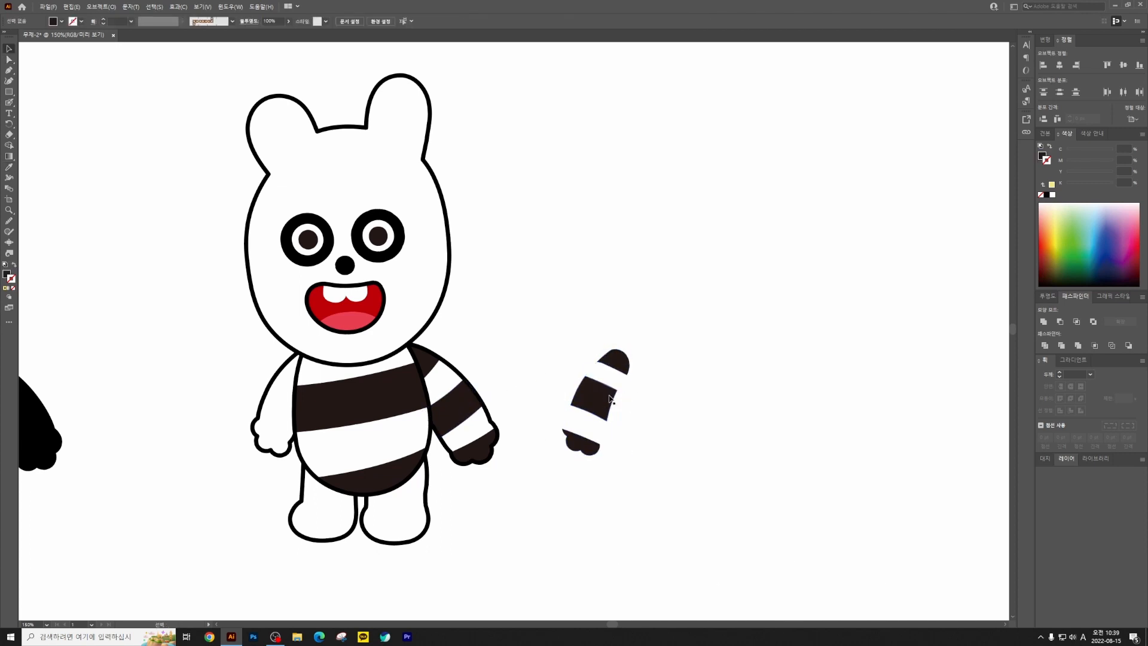
left_click(608, 396)
left_click(307, 397)
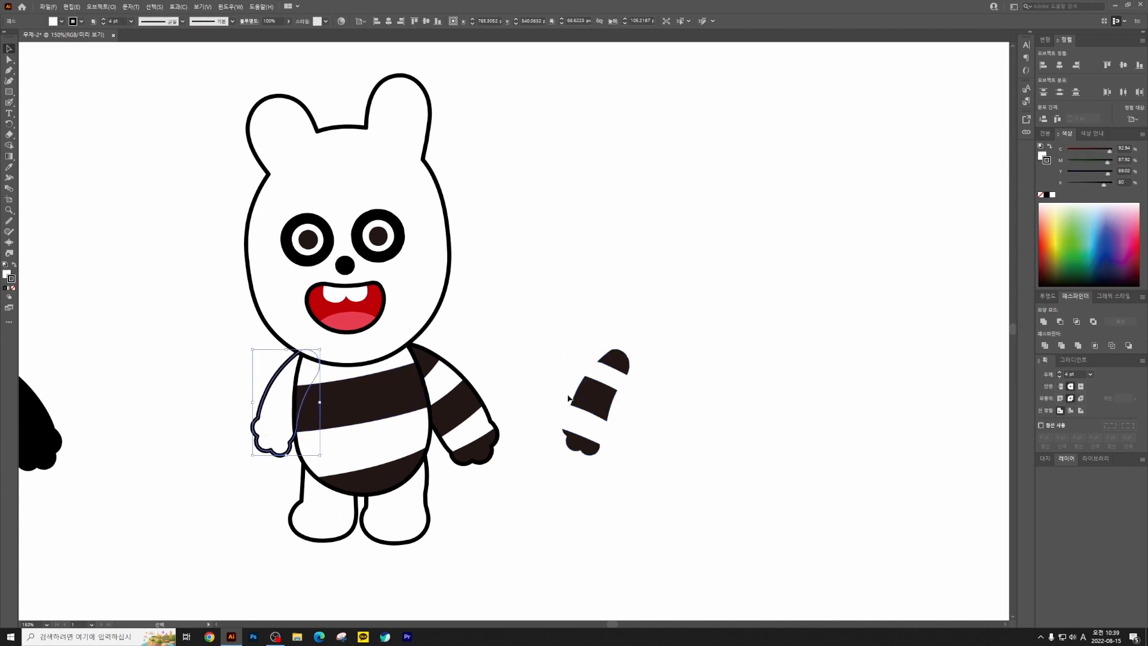
left_click(606, 400, "shift")
left_click(615, 402)
left_click_drag(591, 398, 207, 399)
left_click_drag(294, 377, 555, 309)
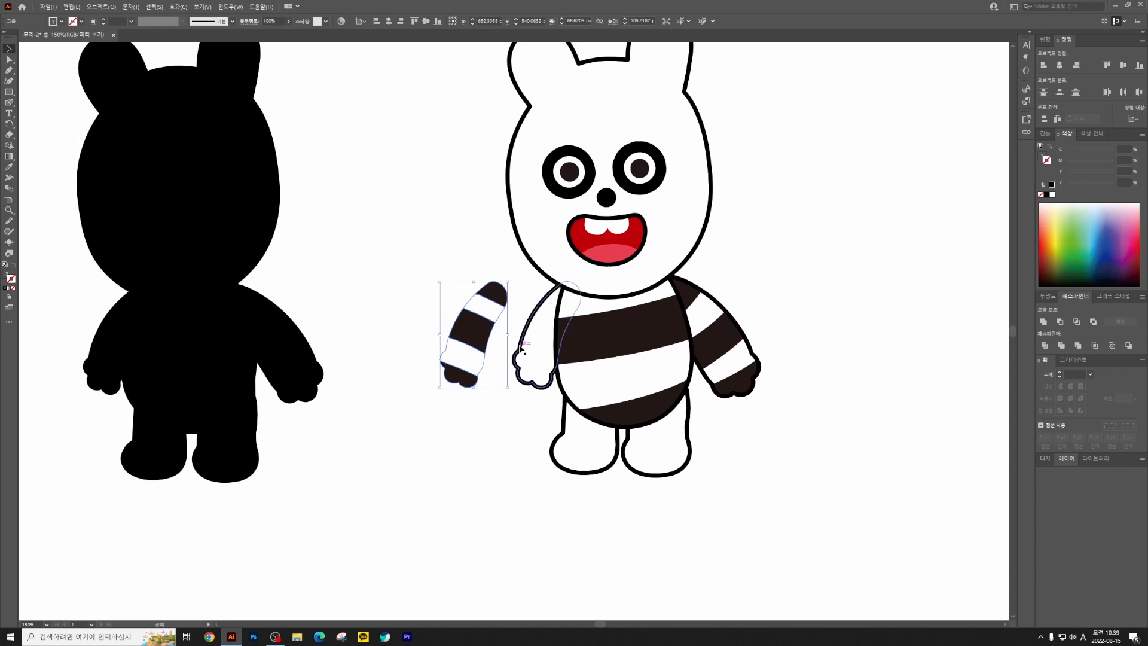
Step: Remove the fill from the plain outlined arm and keep its 4 pt stroke
left_click(532, 339)
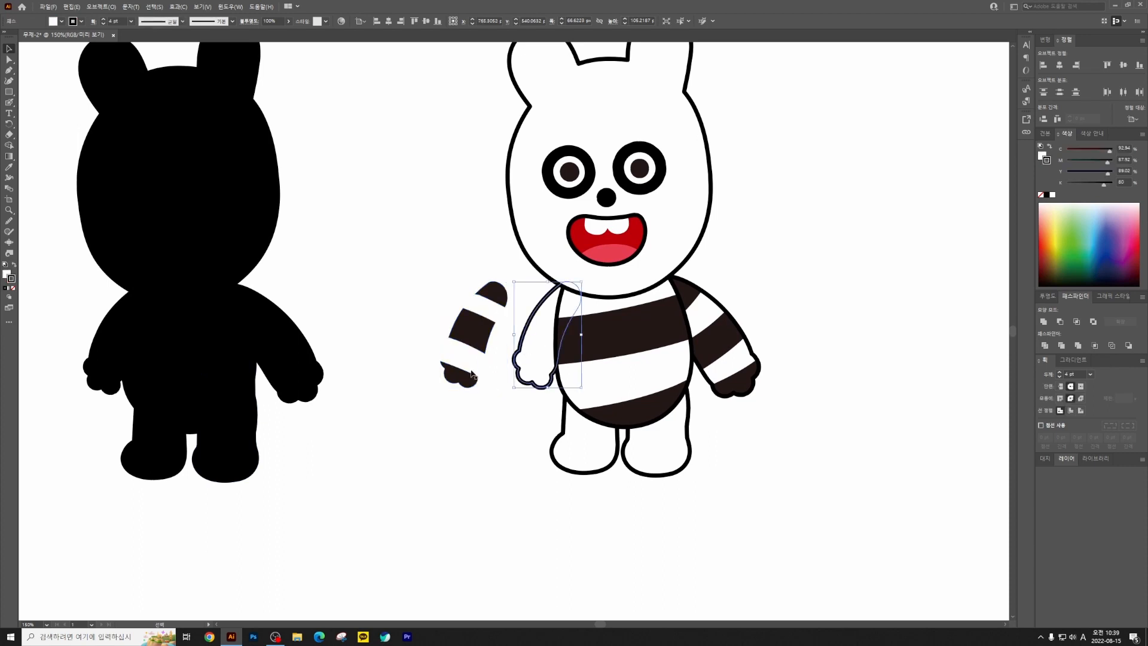
left_click(6, 275)
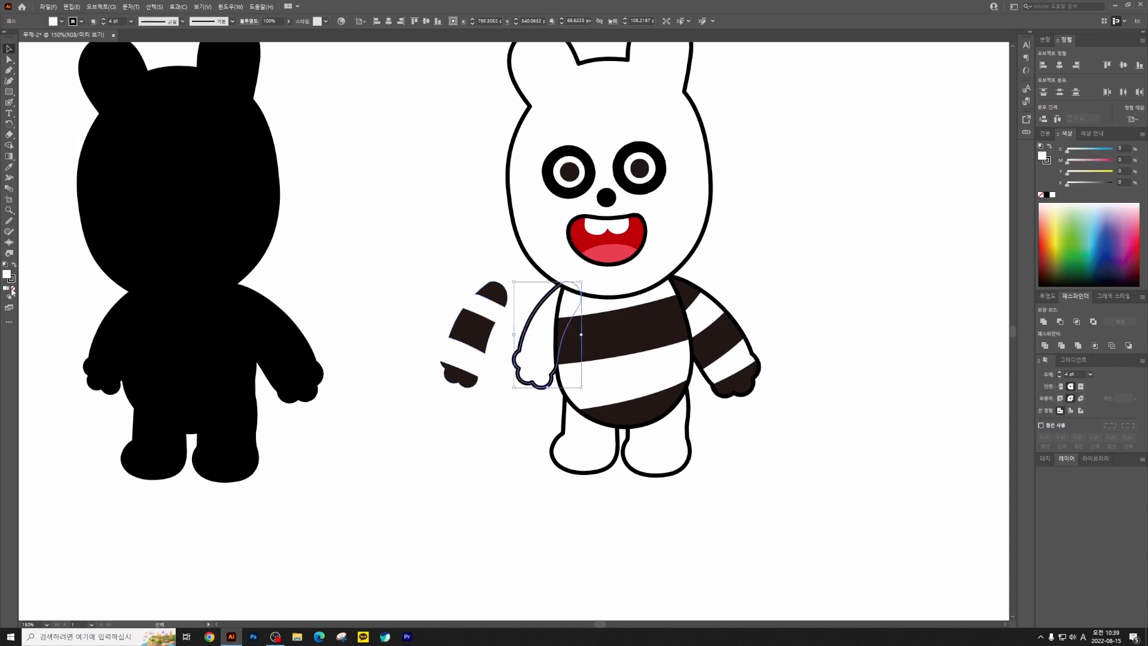
left_click(13, 288)
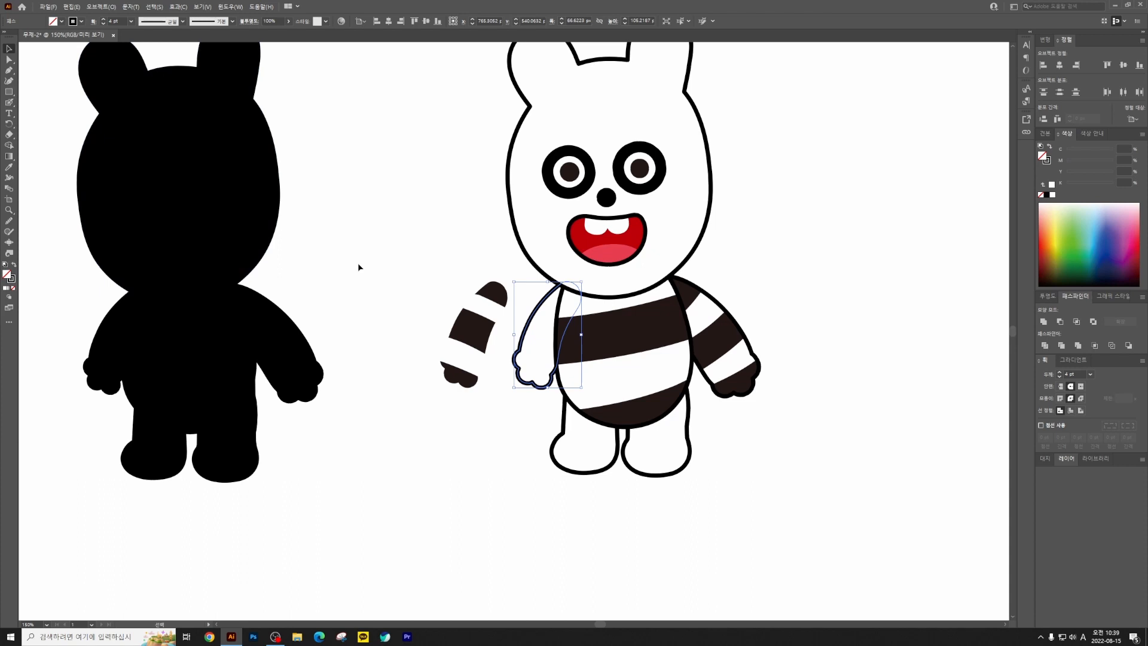
Step: Align the striped arm copy and the arm outline on their horizontal centers and group them
left_click(479, 332)
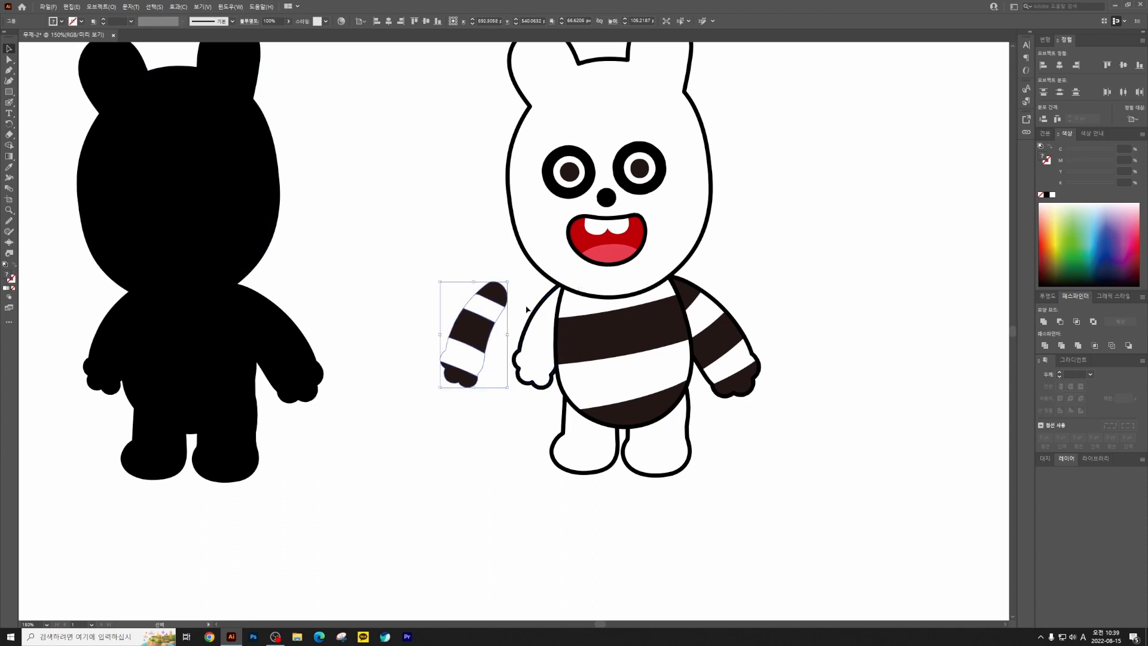
left_click(526, 309, "shift")
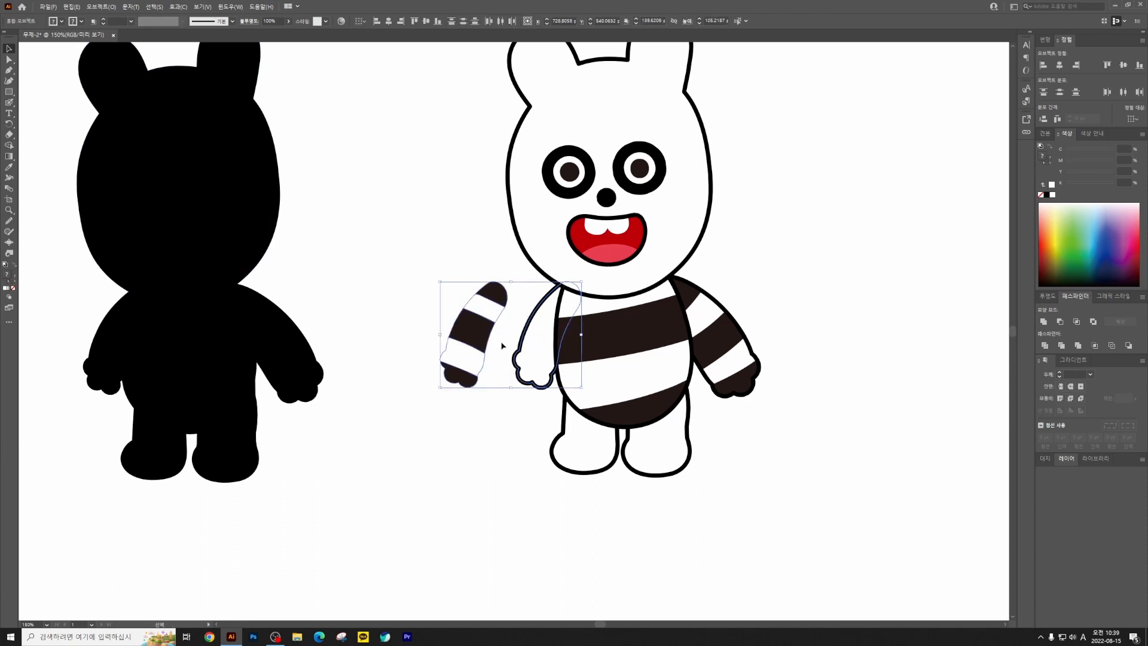
left_click(1060, 65)
key("ctrl+g")
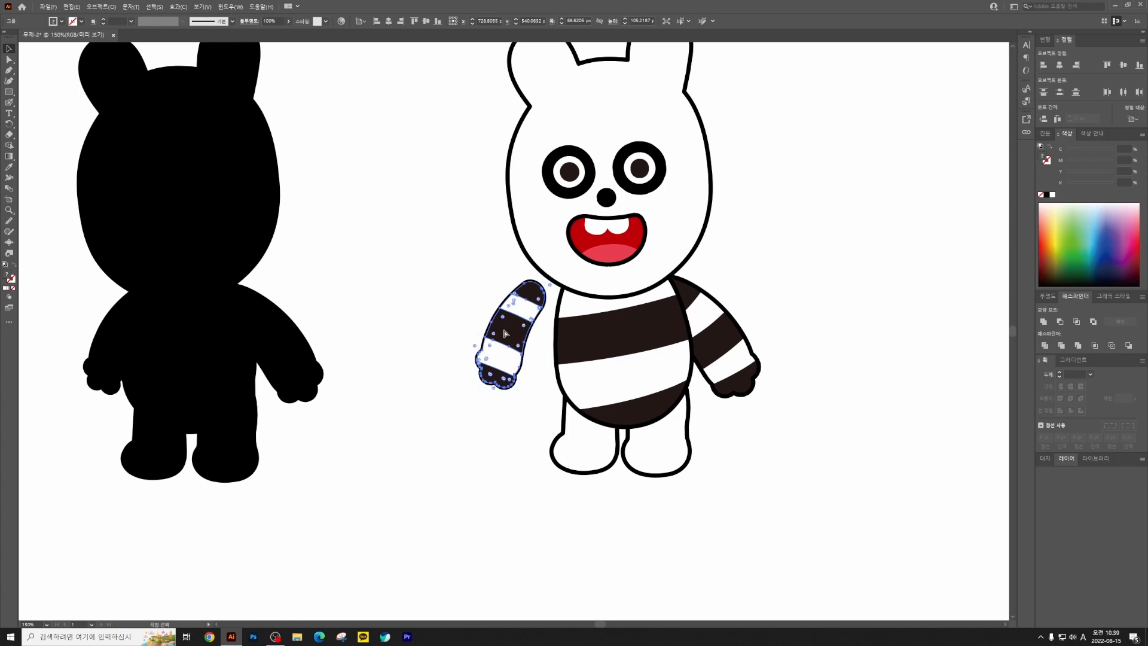
Step: Send the grouped striped arm to the back and move it into place at the character's shoulder
key("ctrl+shift+[")
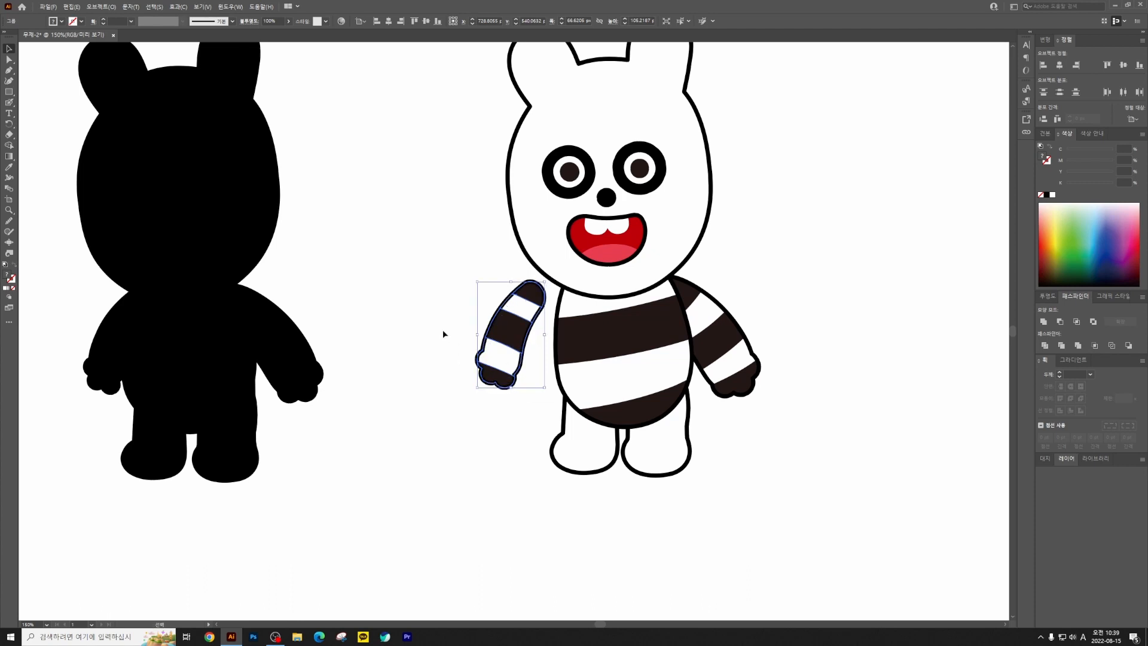
left_click_drag(513, 346, 544, 345)
left_click(447, 379)
left_click_drag(776, 309, 645, 354)
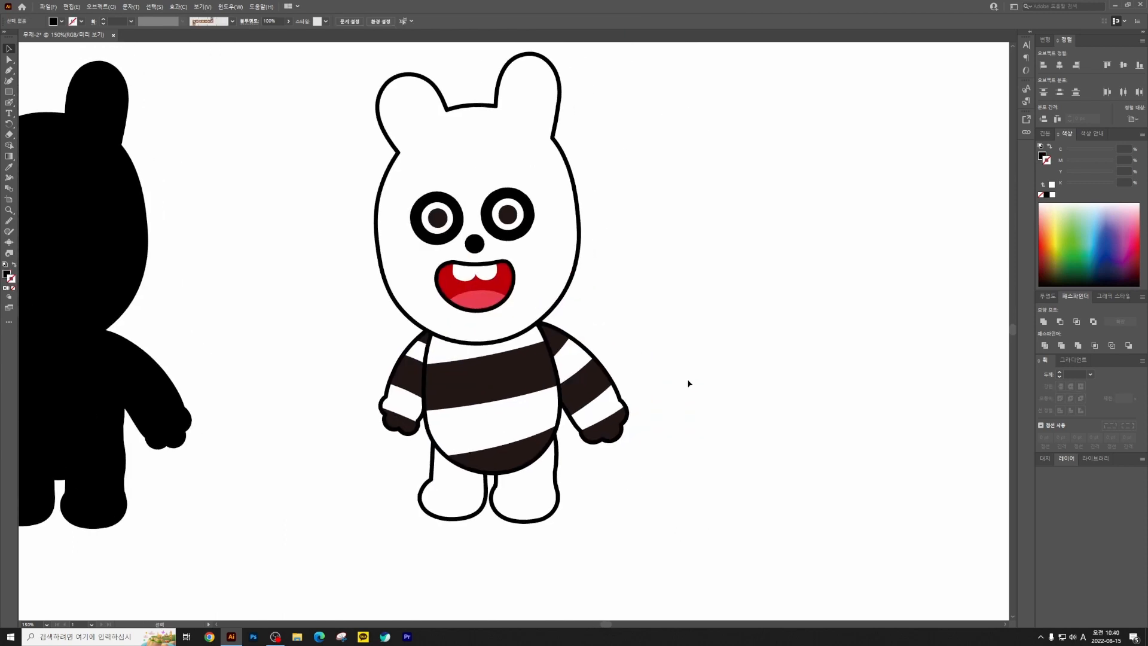
left_click_drag(365, 493, 571, 541)
left_click_drag(632, 363, 634, 394)
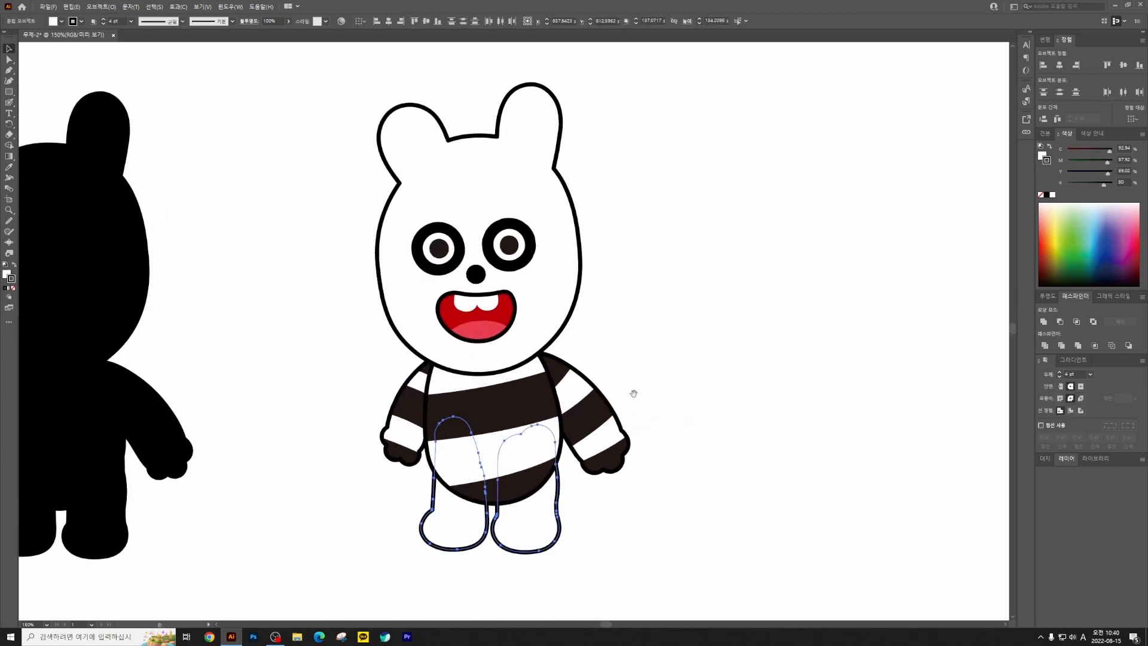
left_click(687, 396)
mouse_move(643, 293)
left_mouse_down()
mouse_move(654, 340)
mouse_move(649, 273)
left_mouse_up()
left_click_drag(642, 345, 597, 337)
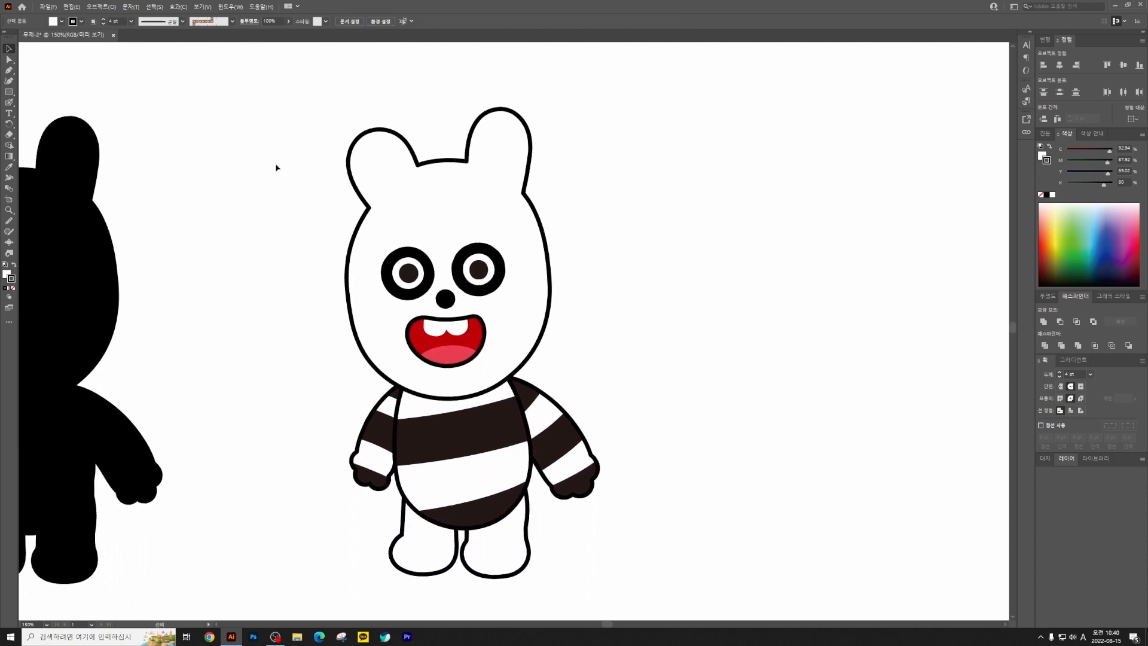
left_click_drag(637, 524, 636, 523)
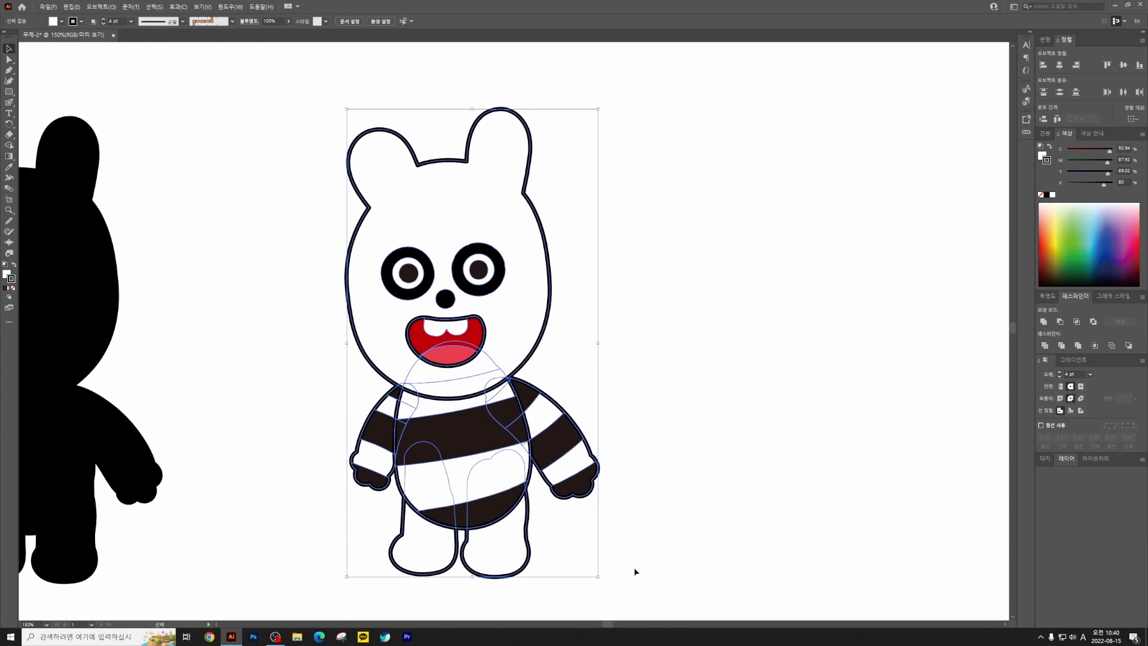
left_click(666, 500)
key("a")
key("ctrl+minus")
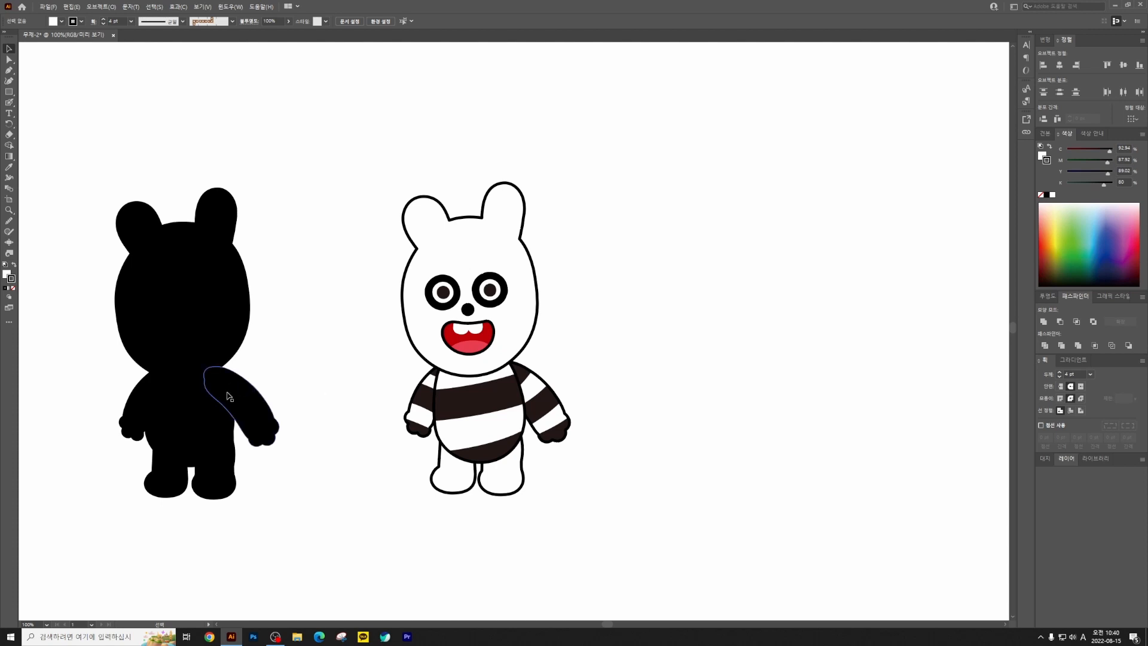
left_click_drag(97, 169, 297, 504)
left_click(331, 335)
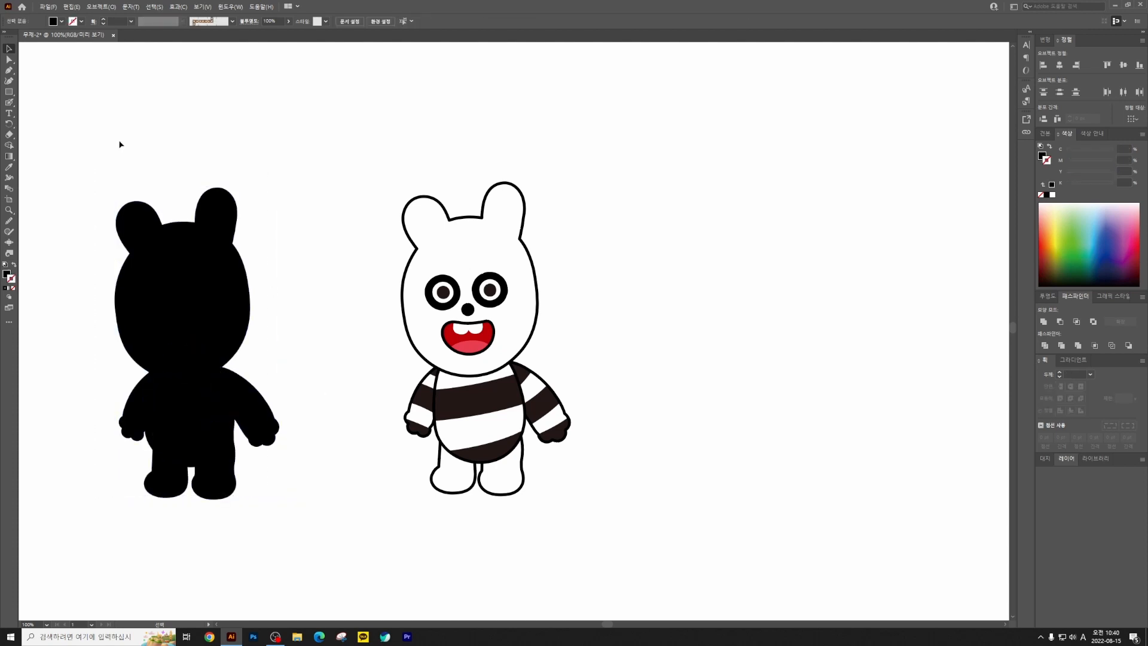
left_click_drag(95, 143, 308, 504)
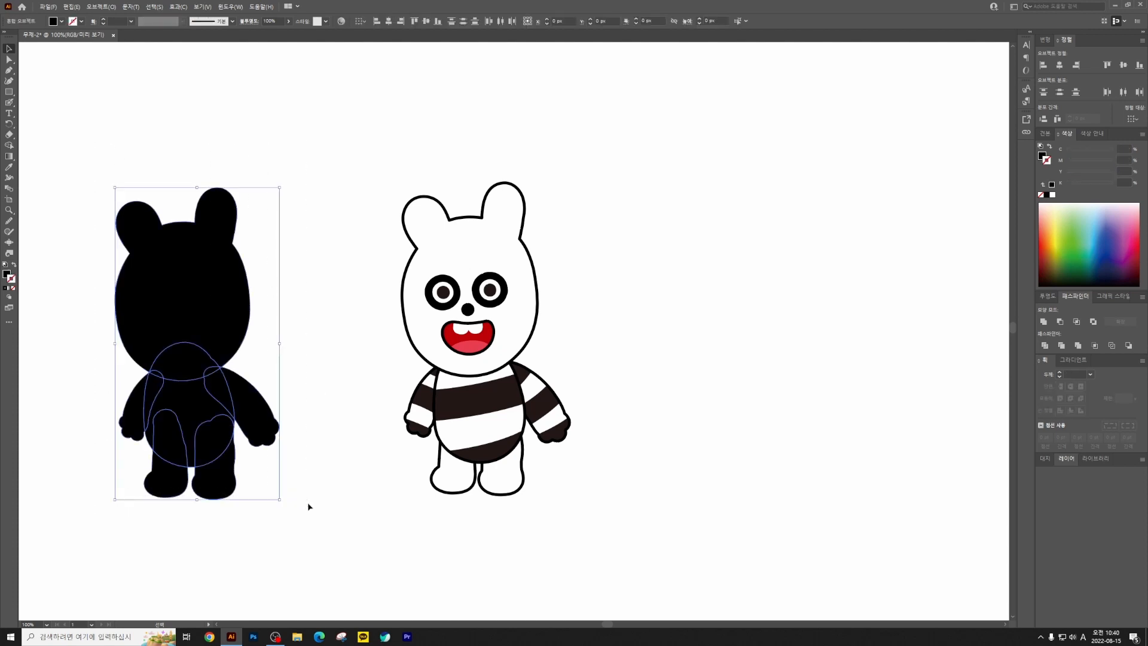
left_click(362, 335)
left_click(431, 253)
left_click(378, 278)
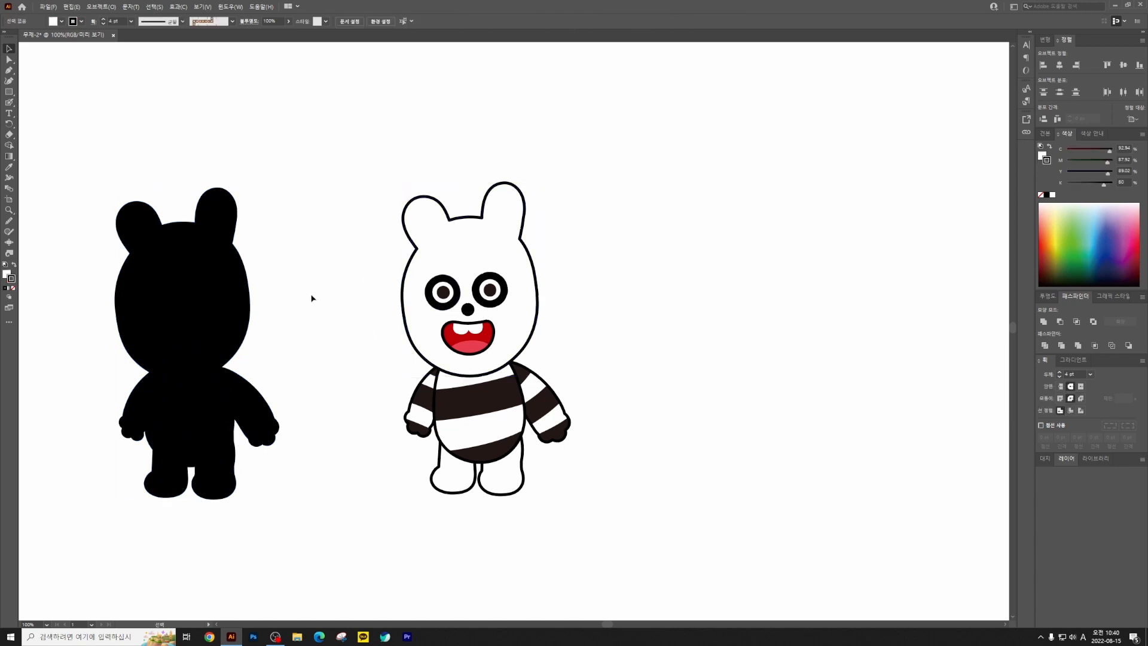
Step: Try duplicating the head outline and the black silhouette's head into the empty space beside the character, and discard both copies
left_click_drag(426, 251, 629, 252)
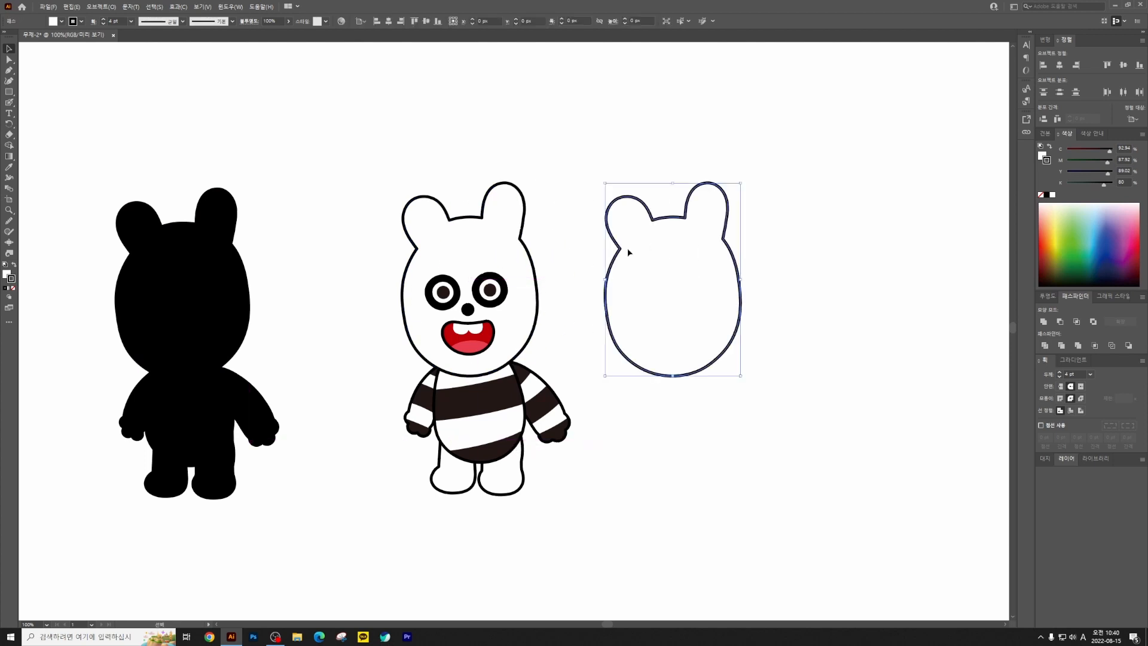
key("ctrl+z")
left_click(316, 249)
left_click_drag(200, 317, 739, 305)
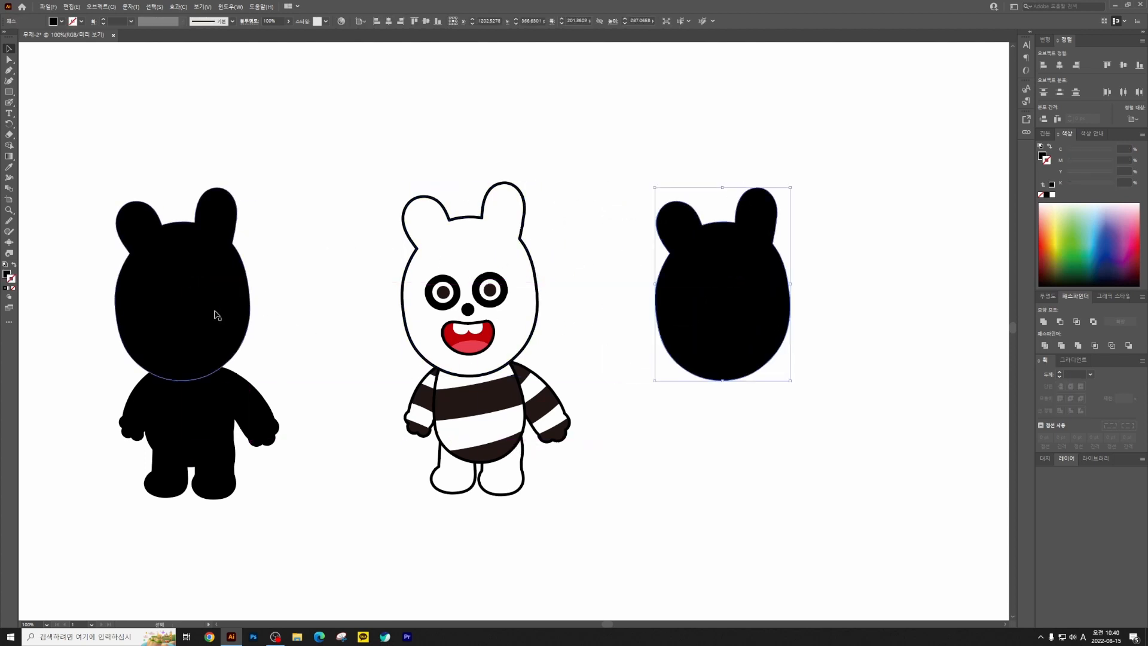
left_click(622, 264)
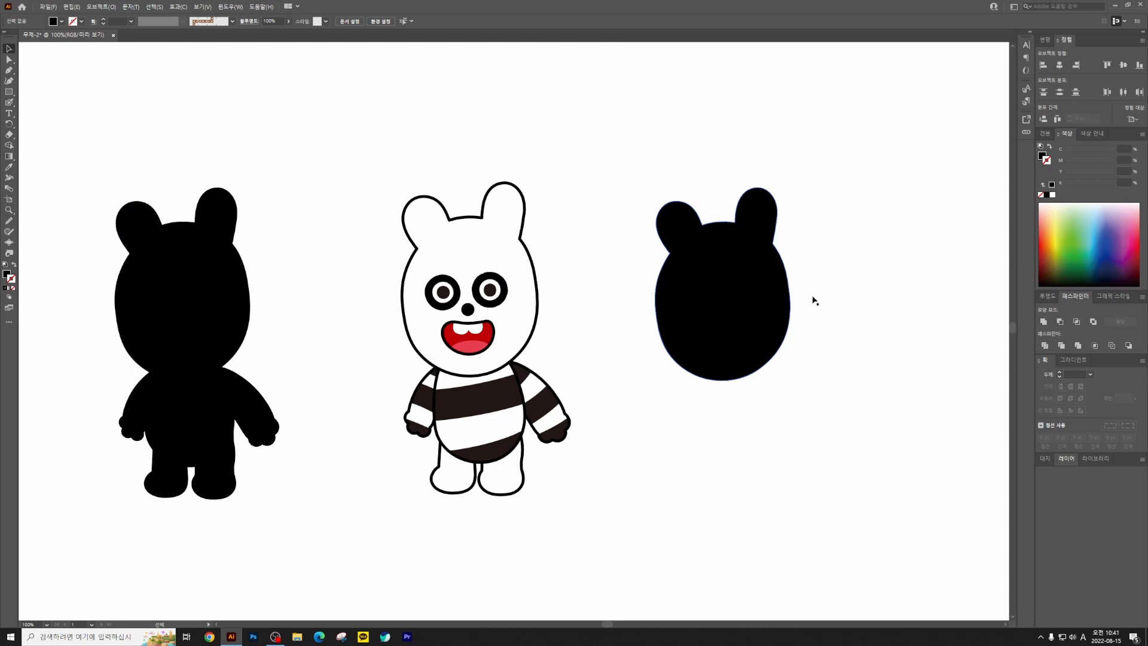
left_click(749, 310)
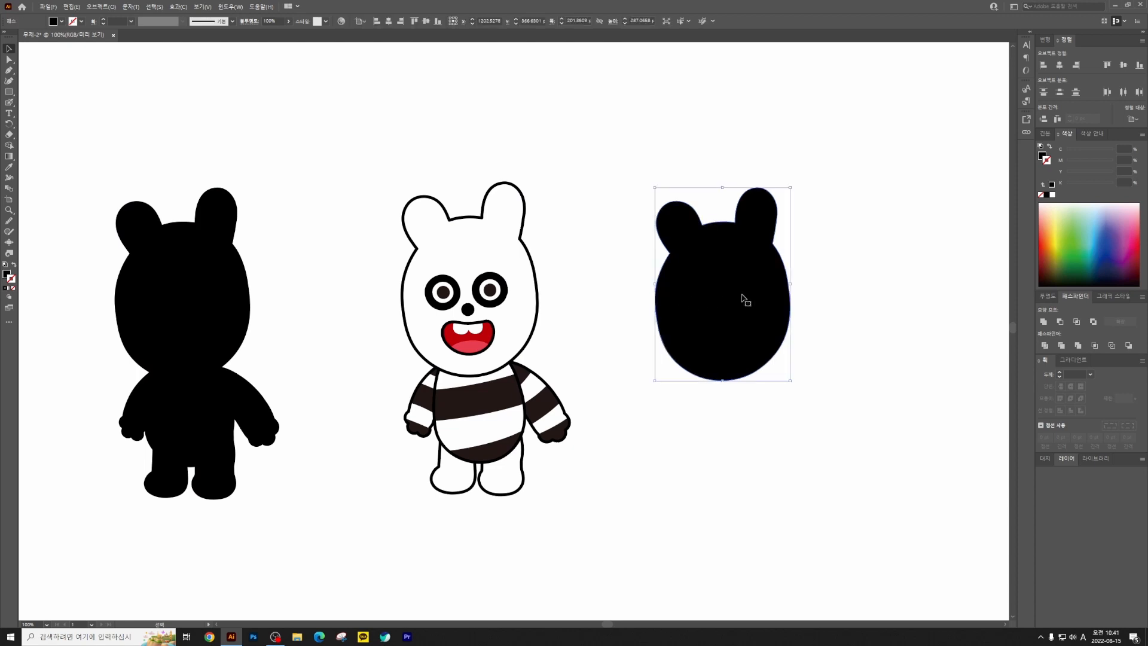
key("Delete")
key("ctrl+plus")
left_click_drag(767, 309, 776, 314)
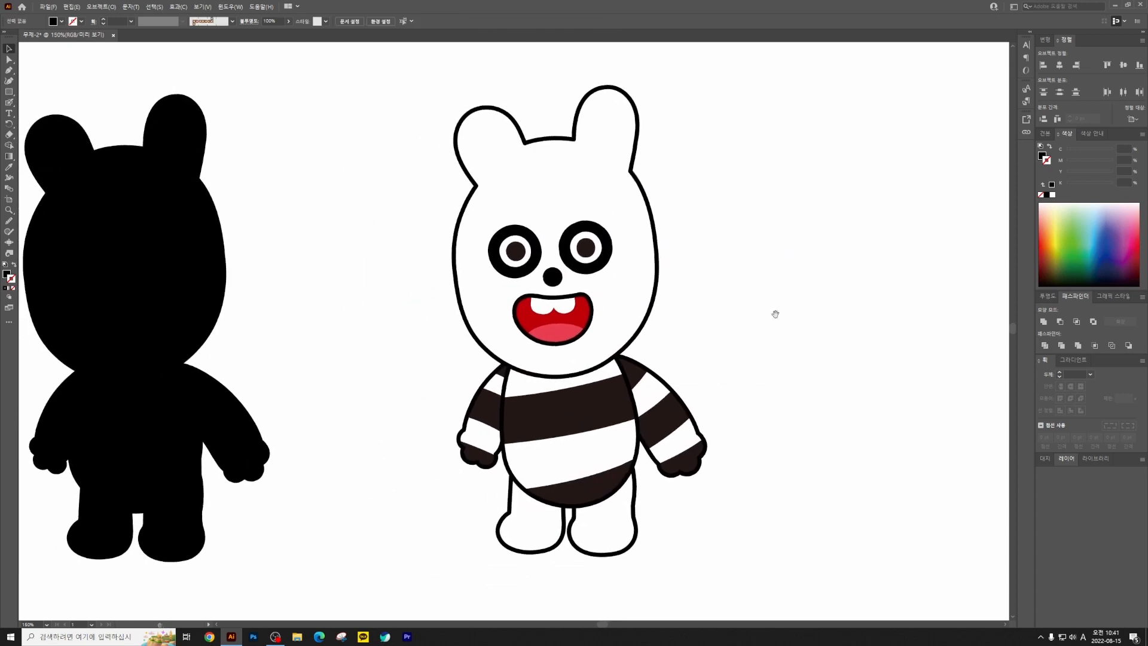